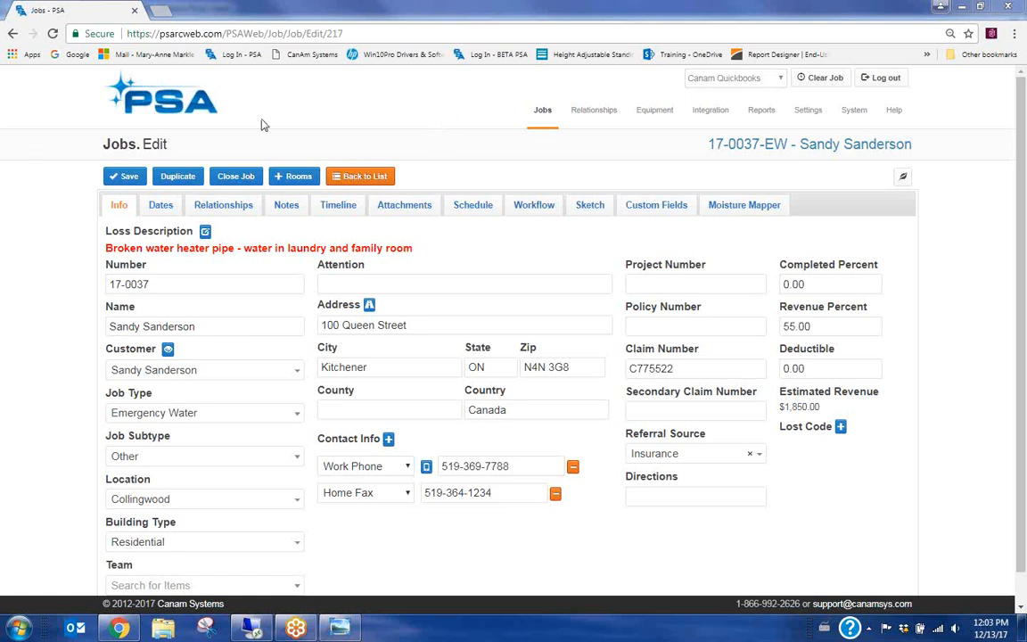
Show the job's Attachments filtered to the Forms section
click(397, 206)
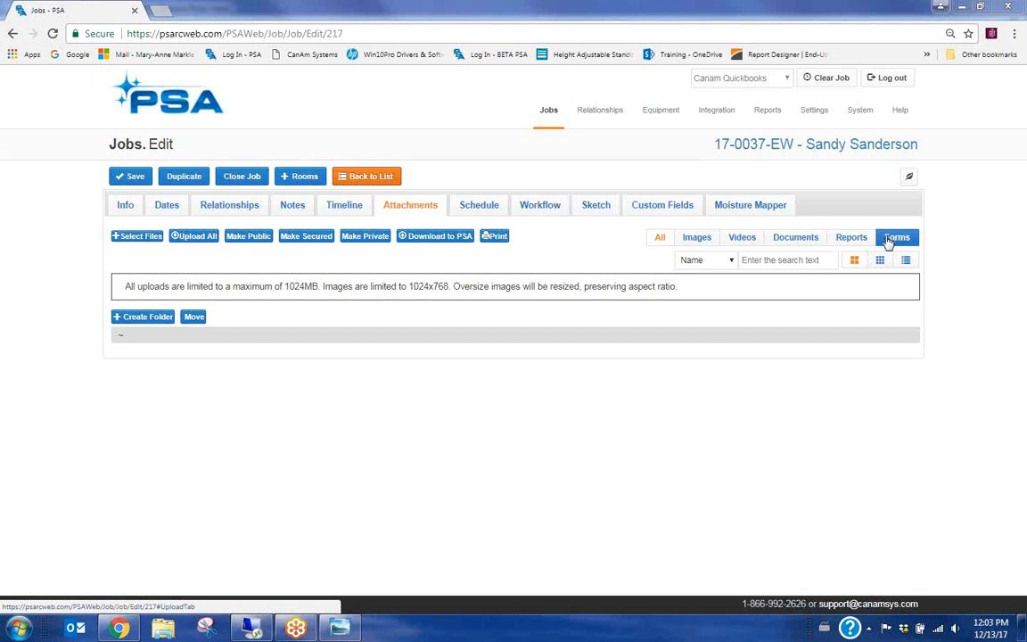
click(891, 240)
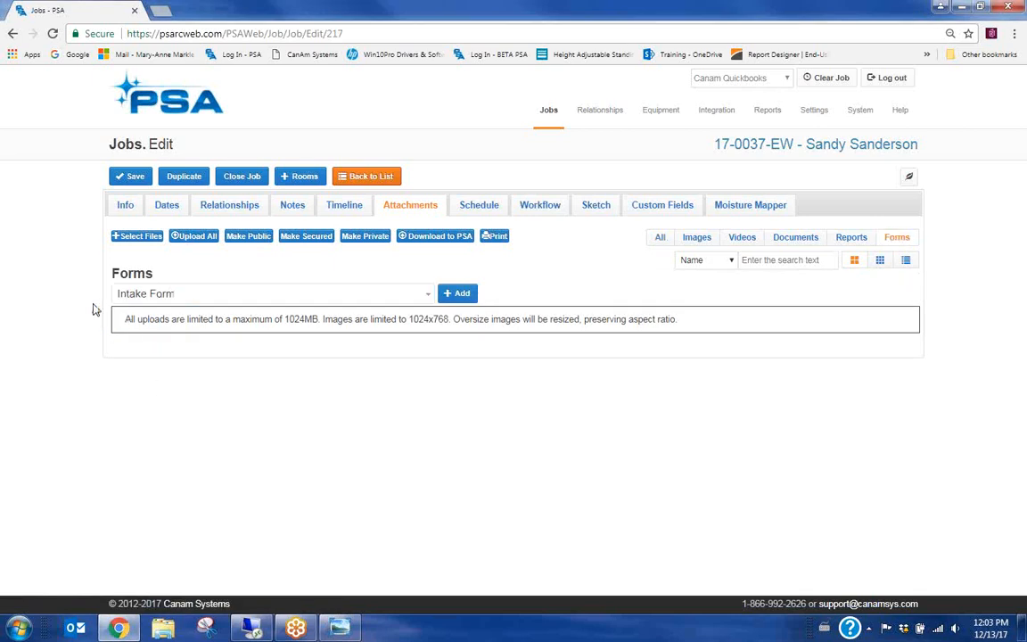
Pick Work Authorization Form from the forms list and add it to the job
click(190, 297)
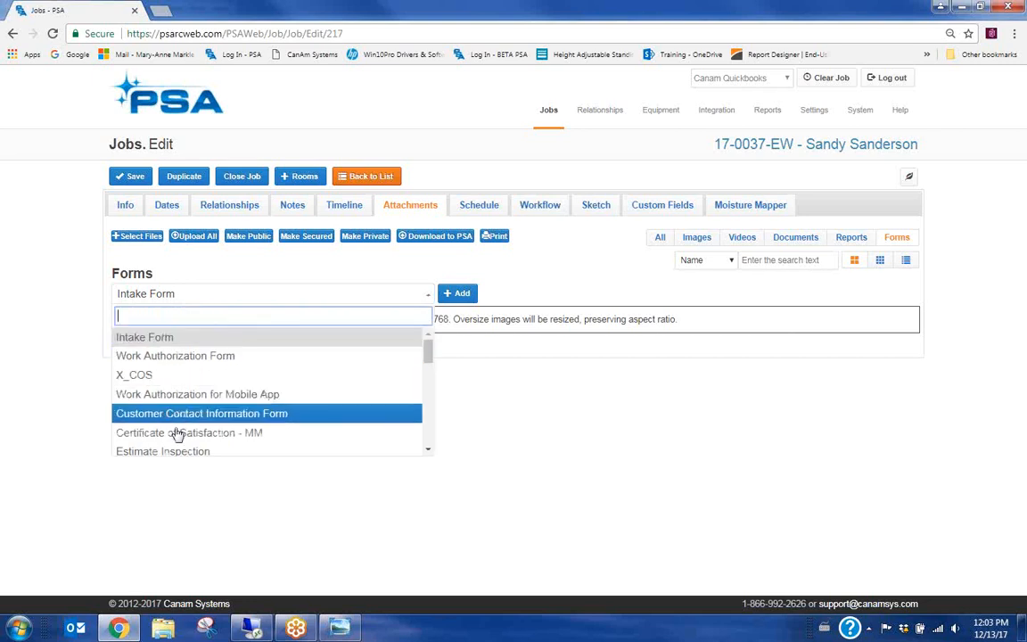
mouse_move(430, 357)
mouse_down()
mouse_move(431, 372)
mouse_move(426, 341)
mouse_up()
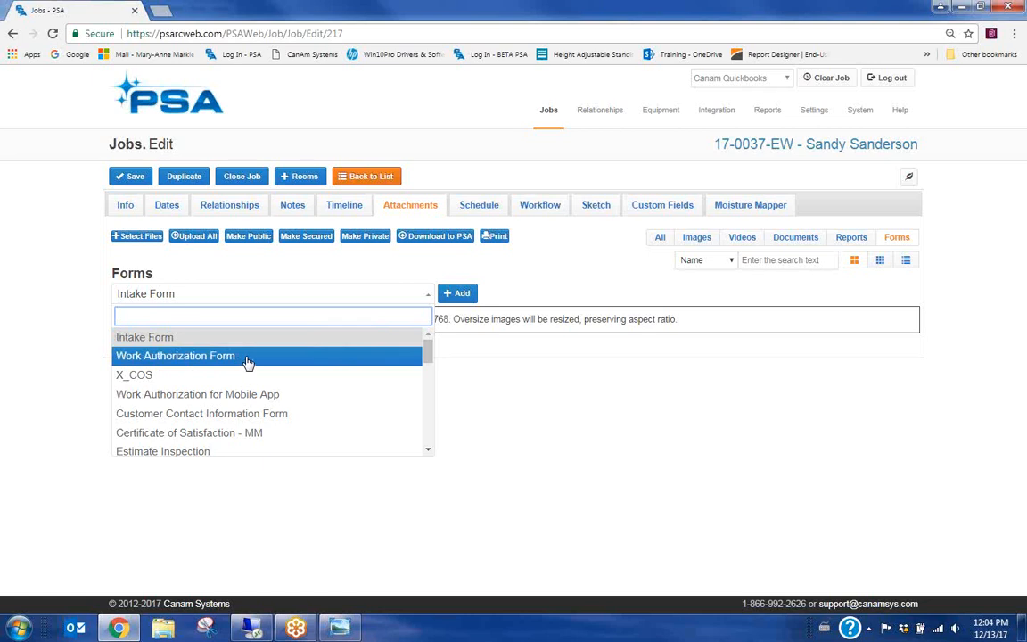
click(184, 360)
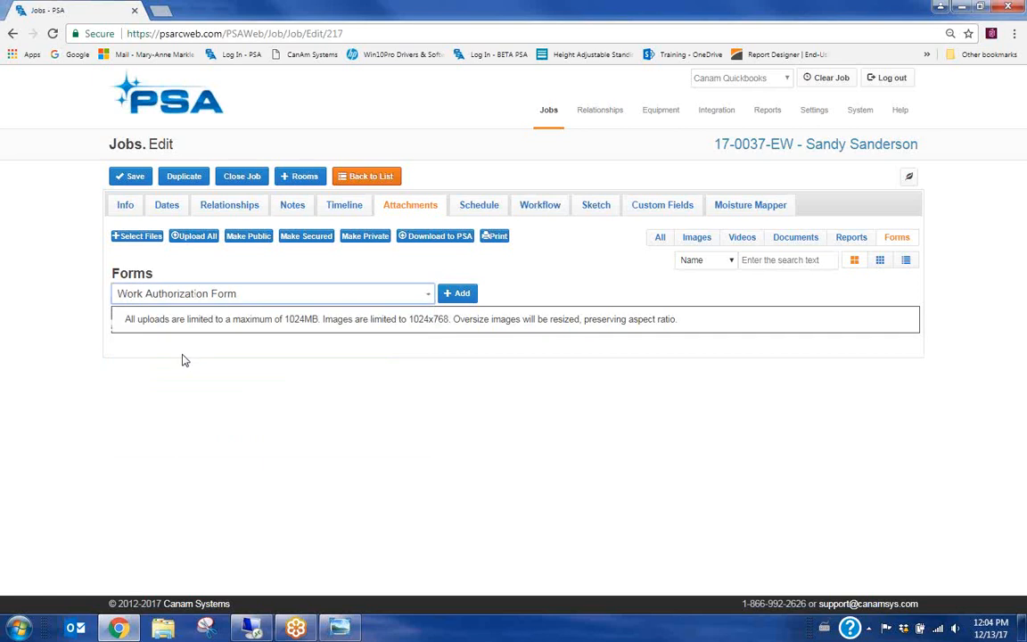
click(460, 294)
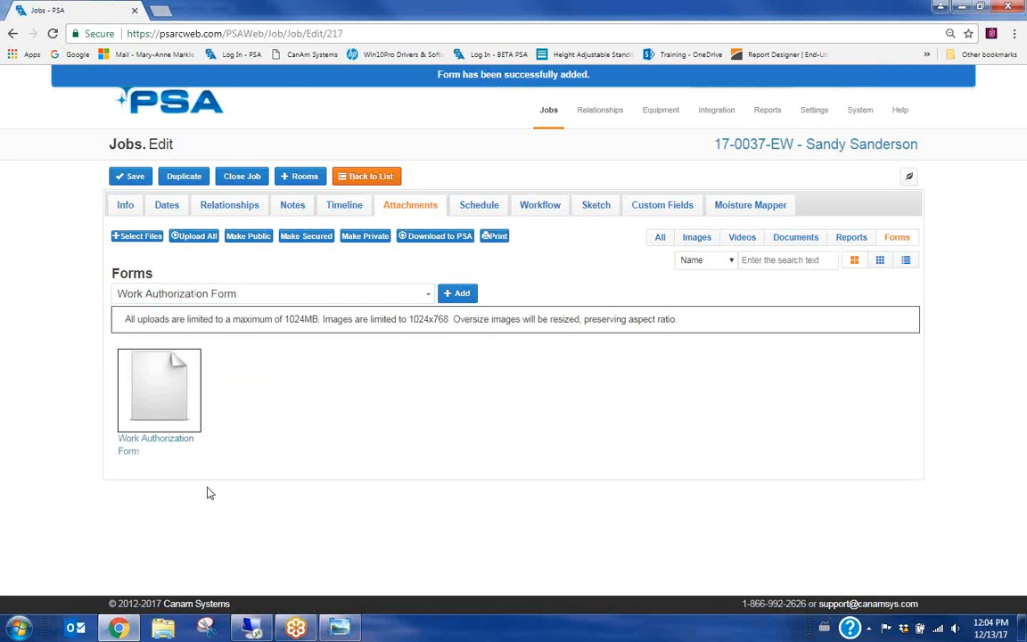
Open the Work Authorization Form and enter 'flooded basement - pipe burst' as the Loss Description
click(134, 446)
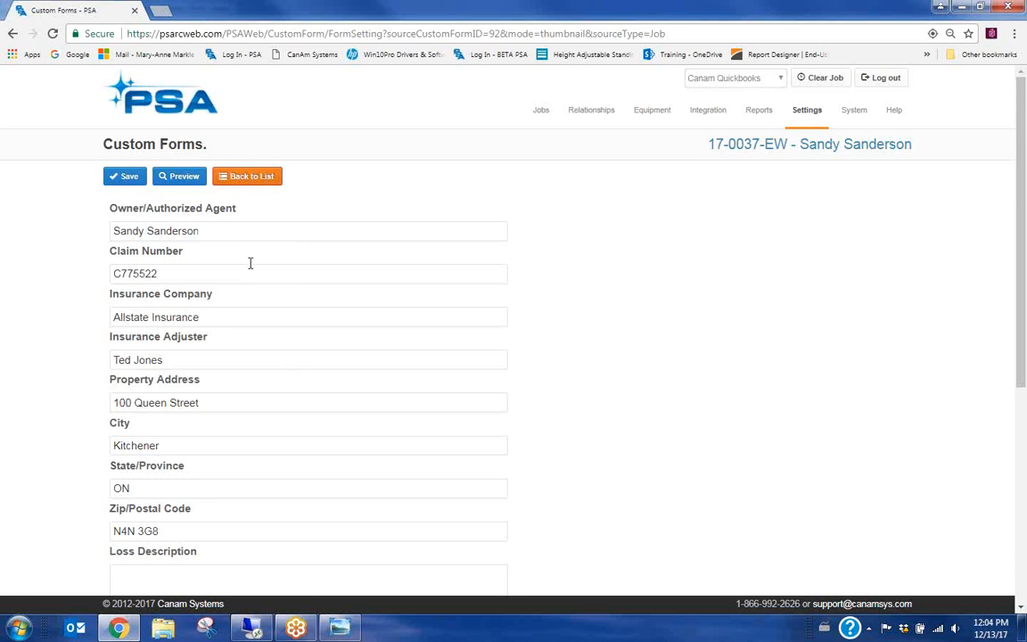
scroll(251, 263, down, 1)
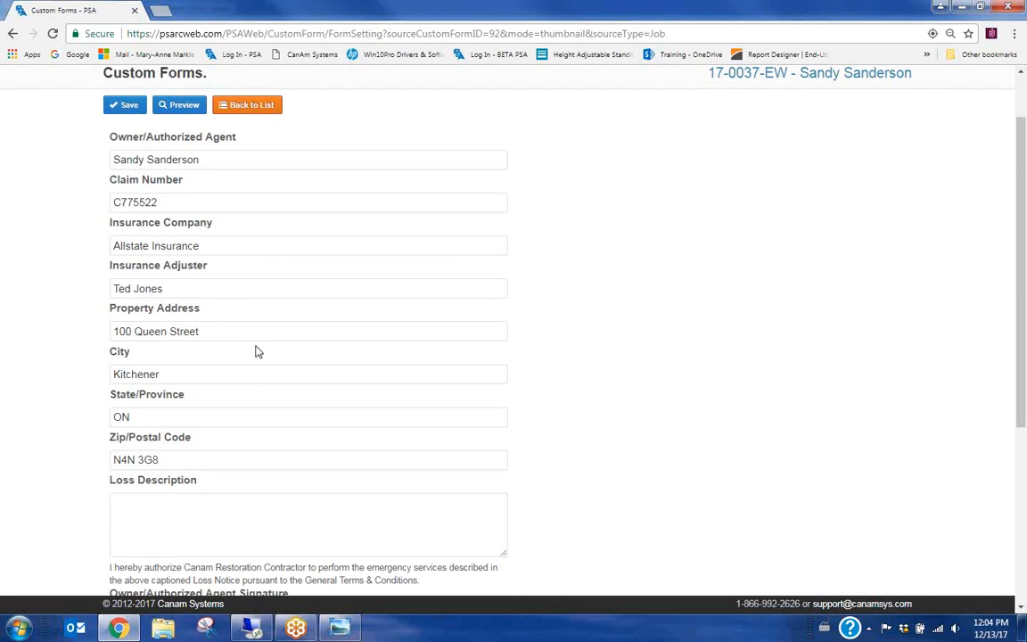
scroll(221, 245, down, 1)
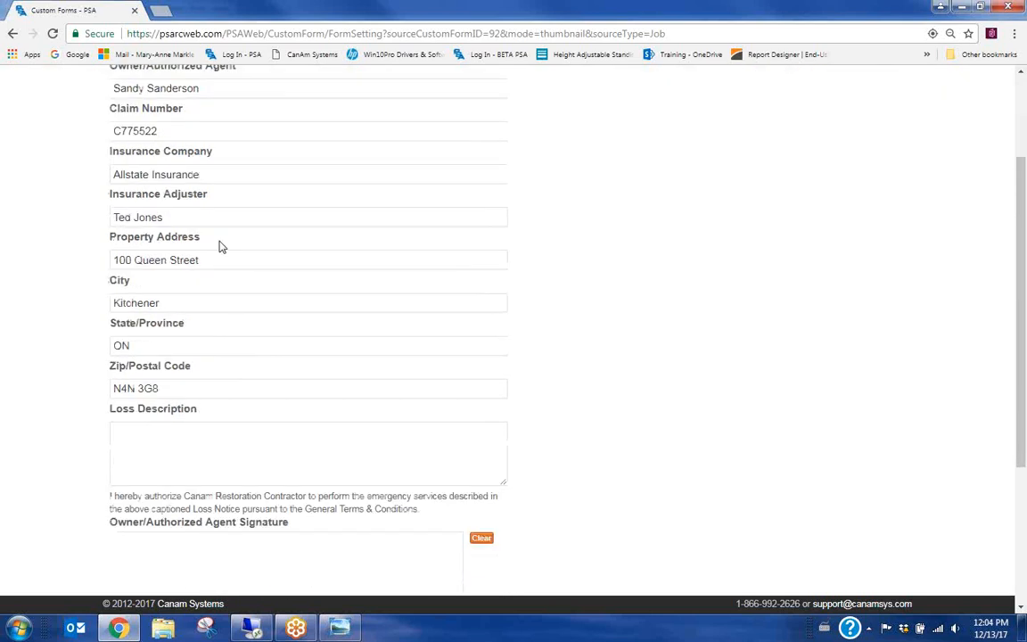
scroll(268, 382, down, 1)
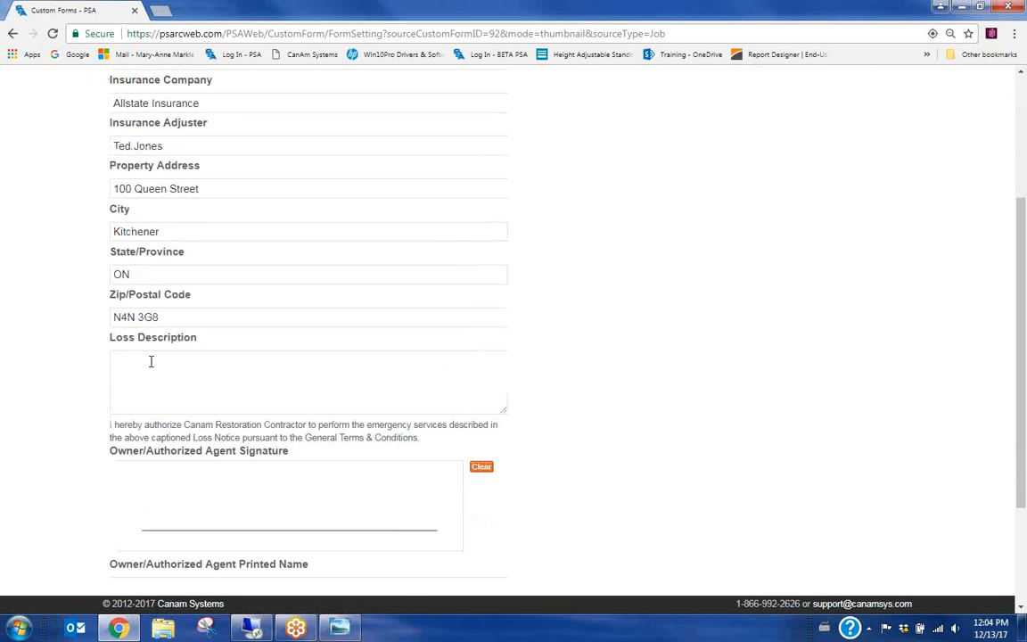
click(164, 372)
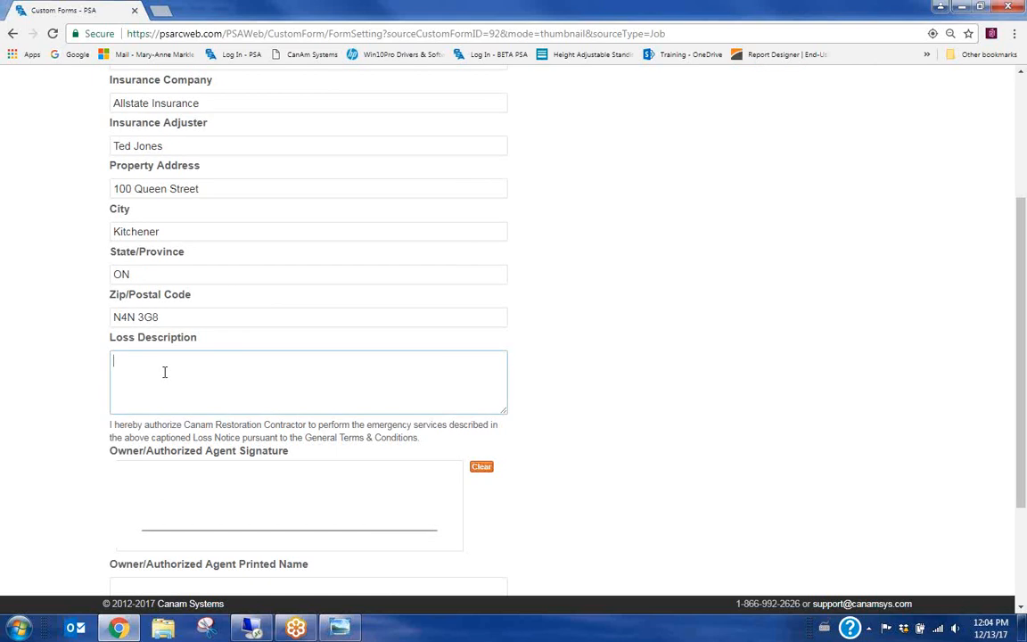
text(fo)
text(looded ba)
text(sement - )
text(pipe burst)
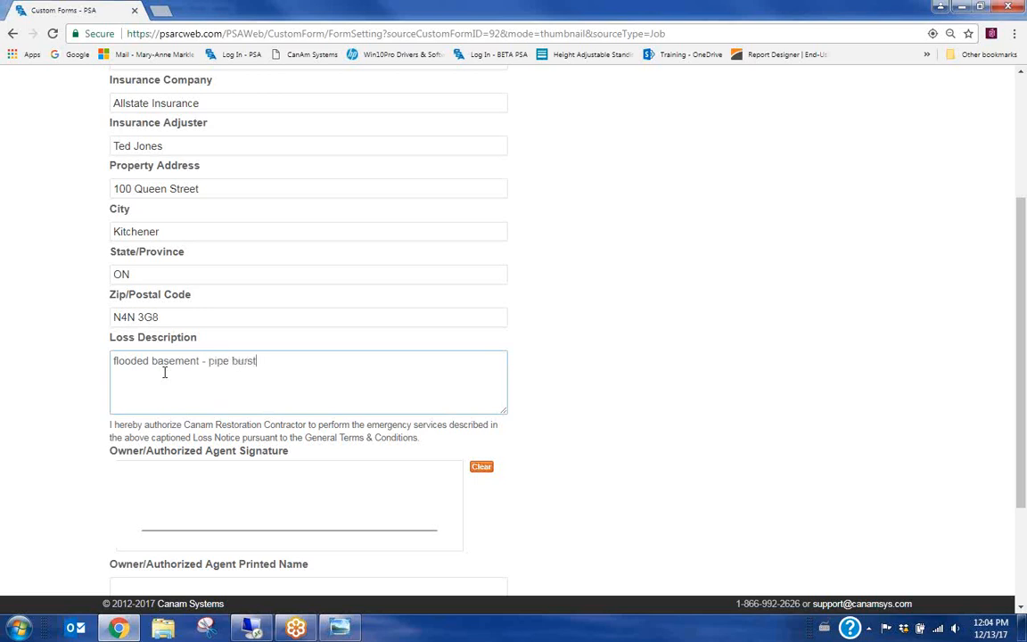
scroll(294, 356, down, 1)
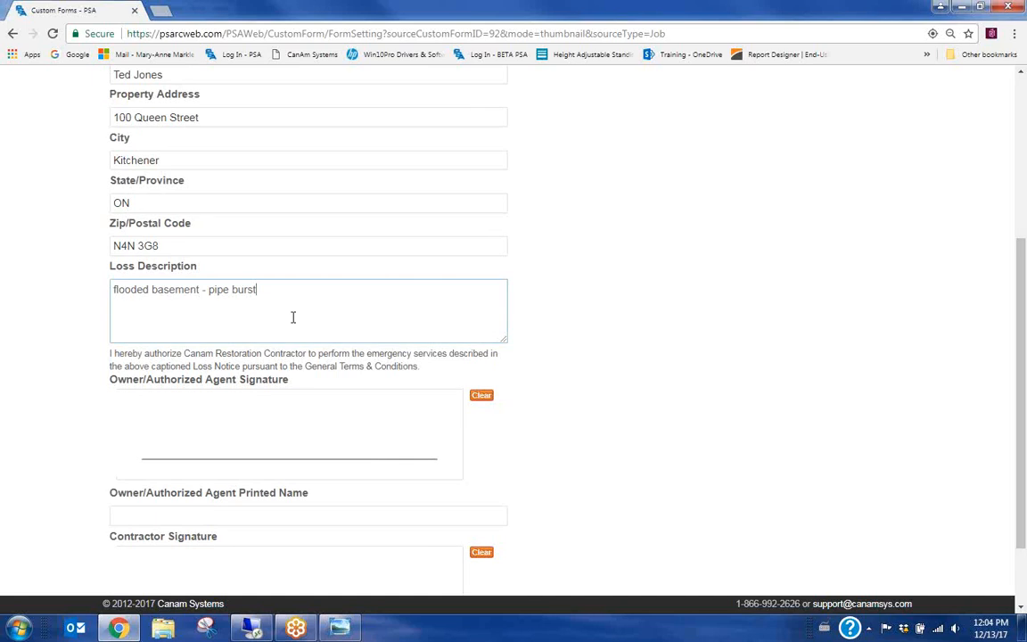
scroll(268, 258, up, 2)
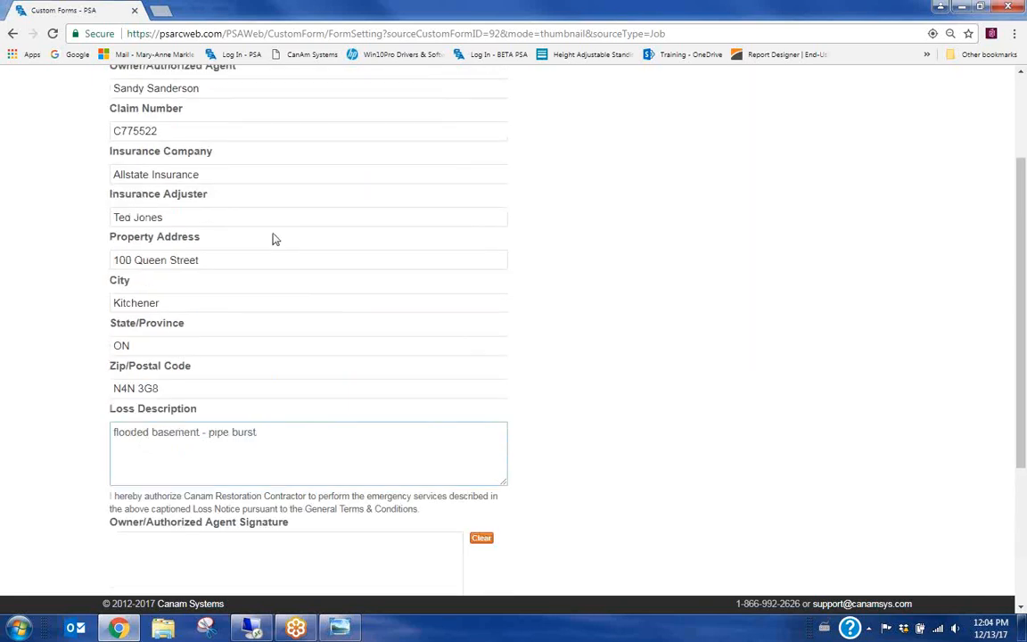
scroll(201, 372, down, 1)
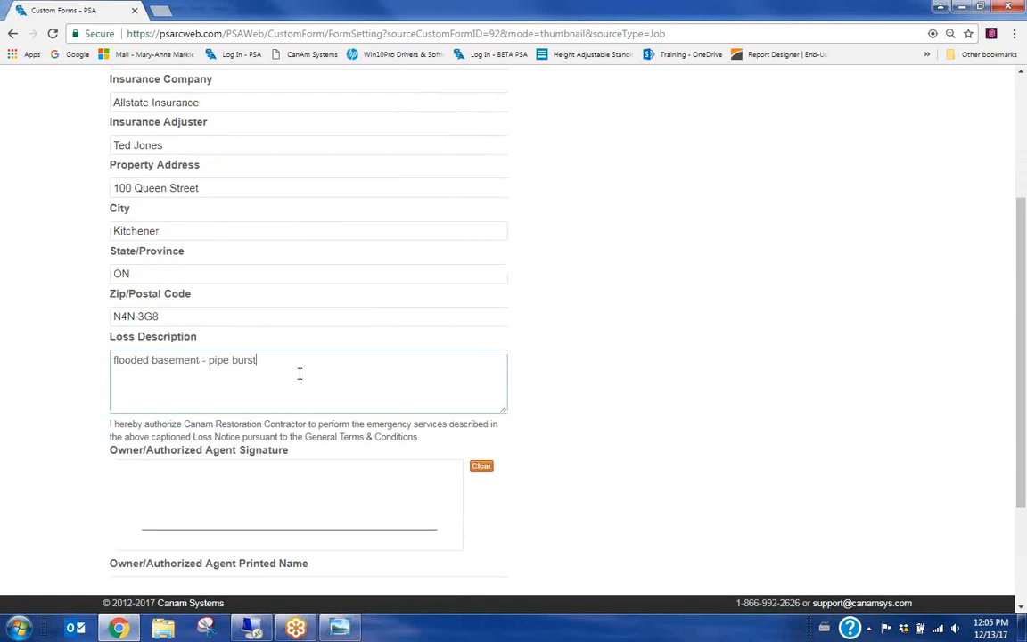
scroll(297, 373, down, 1)
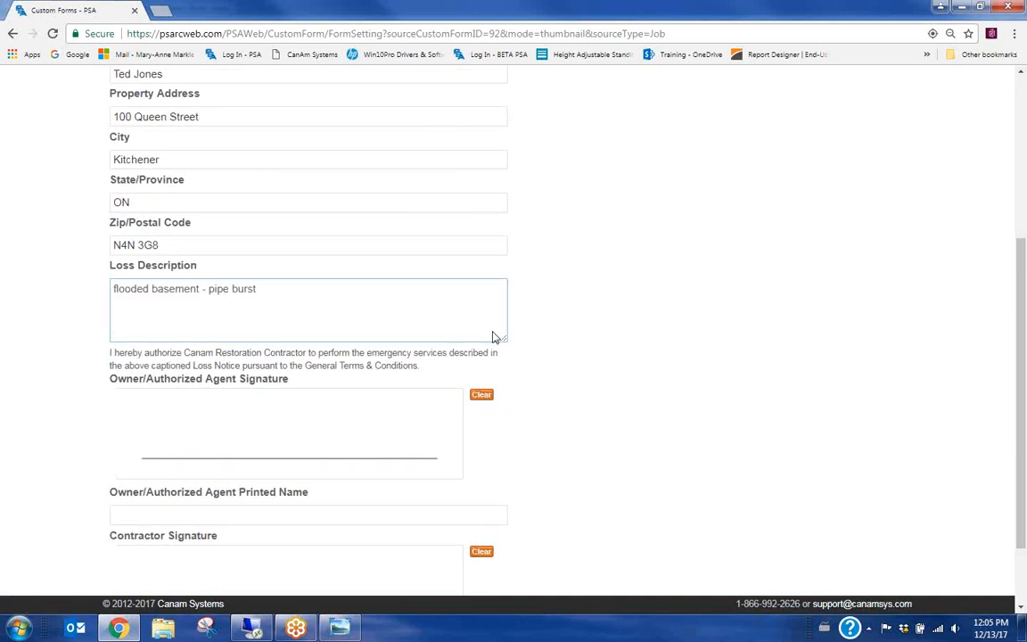
scroll(267, 268, down, 2)
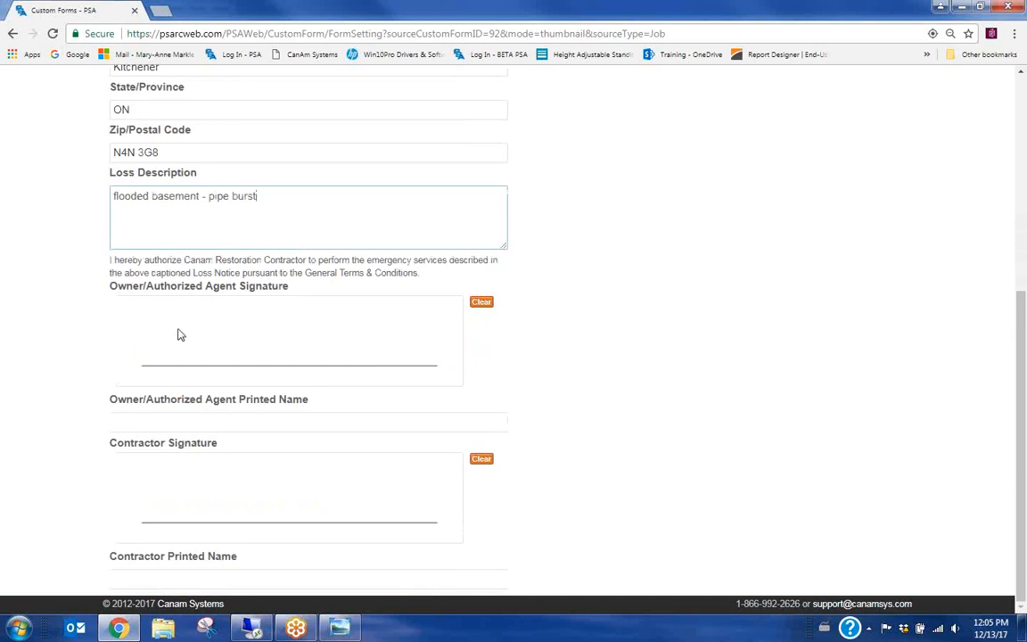
Draw the owner's signature and enter 'customer name' as the owner's printed name
mouse_move(177, 328)
mouse_down()
mouse_move(298, 344)
mouse_move(307, 335)
mouse_up()
click(140, 419)
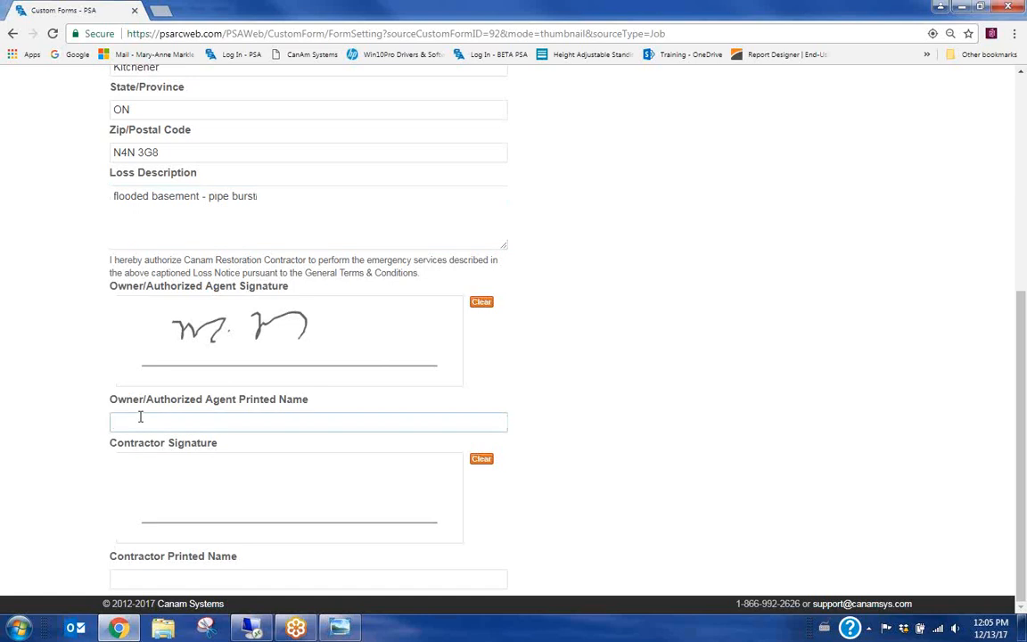
text(M)
text(ustomer)
text( name)
Draw the contractor's signature and enter 'contractor name' as the contractor's printed name
click(213, 480)
click(237, 474)
mouse_move(208, 495)
mouse_down()
mouse_move(222, 500)
mouse_move(243, 481)
mouse_up()
click(177, 582)
text(cont)
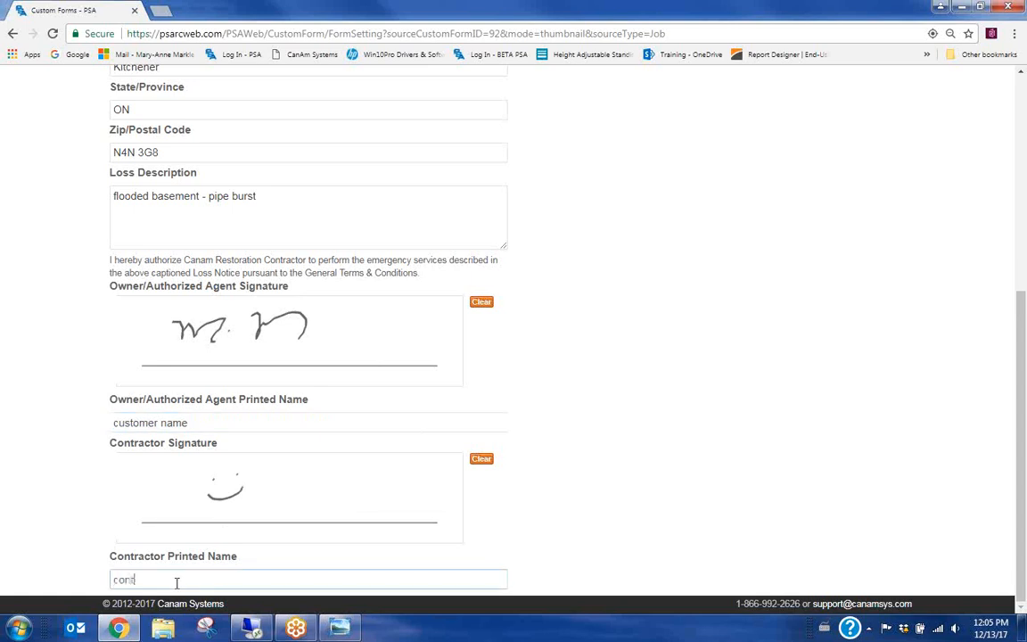
text(ractor name)
scroll(336, 414, up, 1)
scroll(335, 415, up, 4)
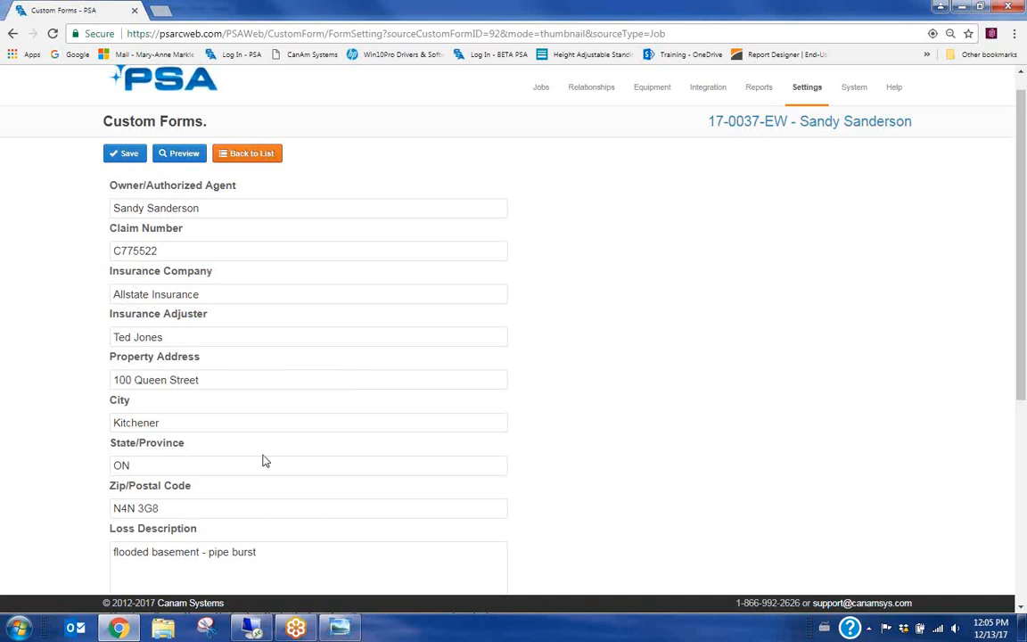
scroll(263, 461, up, 1)
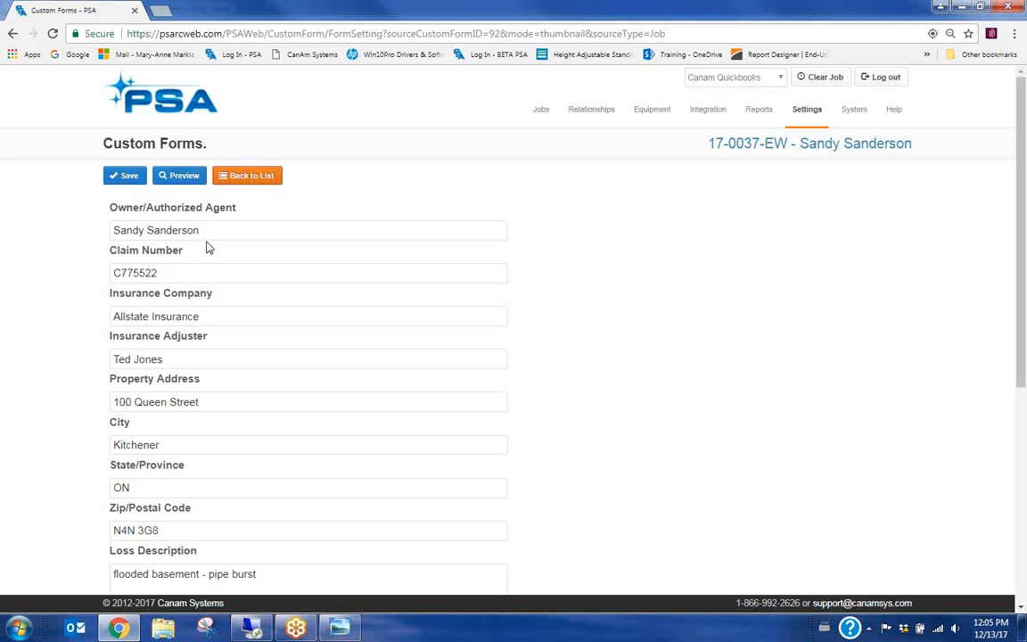
Save the filled-in Work Authorization Form
click(125, 174)
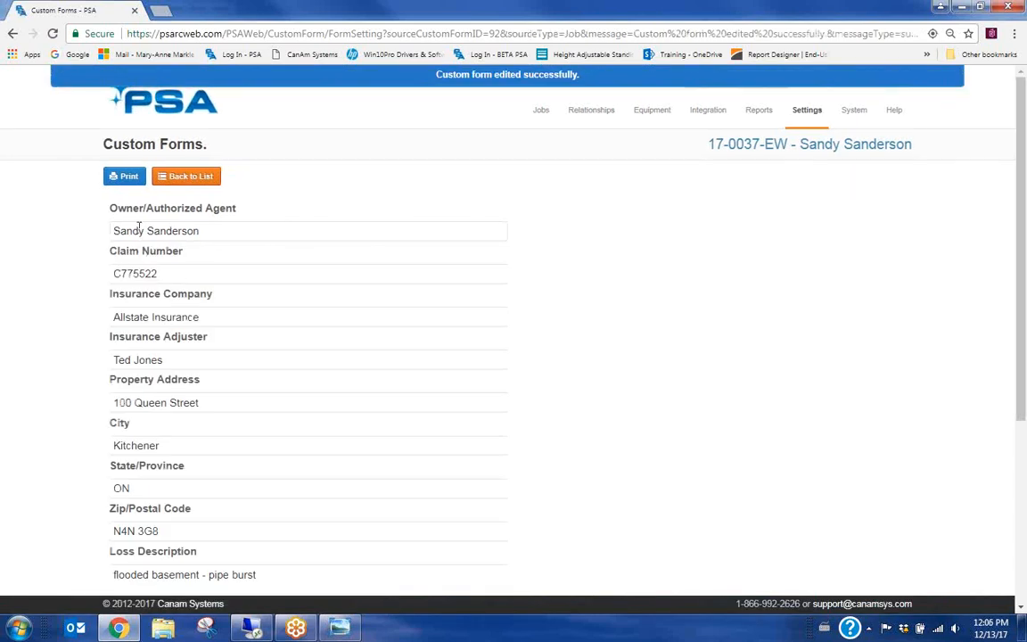
mouse_move(528, 107)
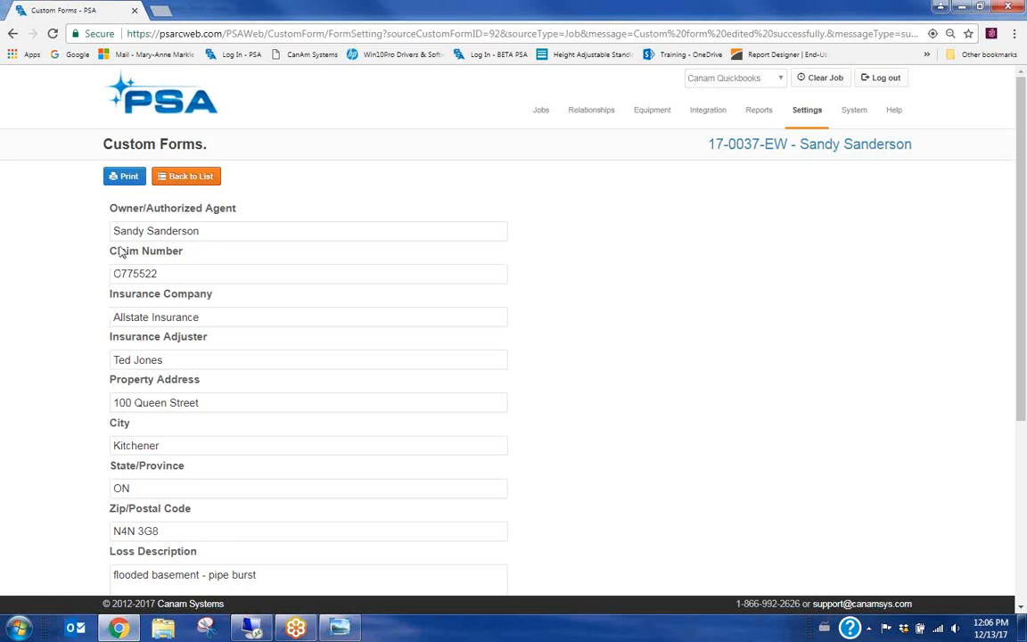
click(130, 177)
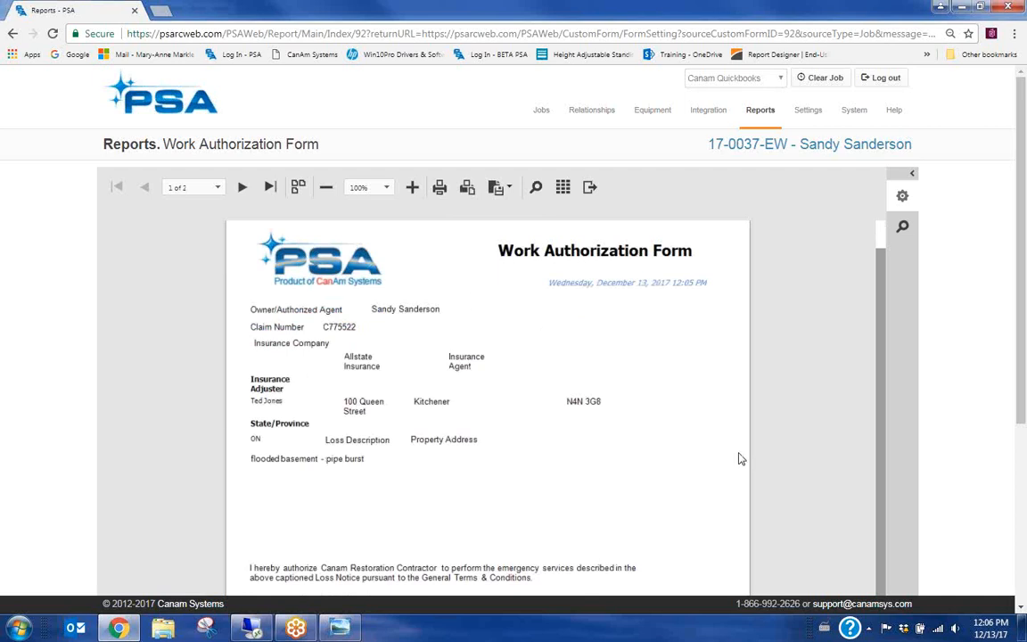
scroll(716, 446, down, 3)
scroll(713, 443, down, 1)
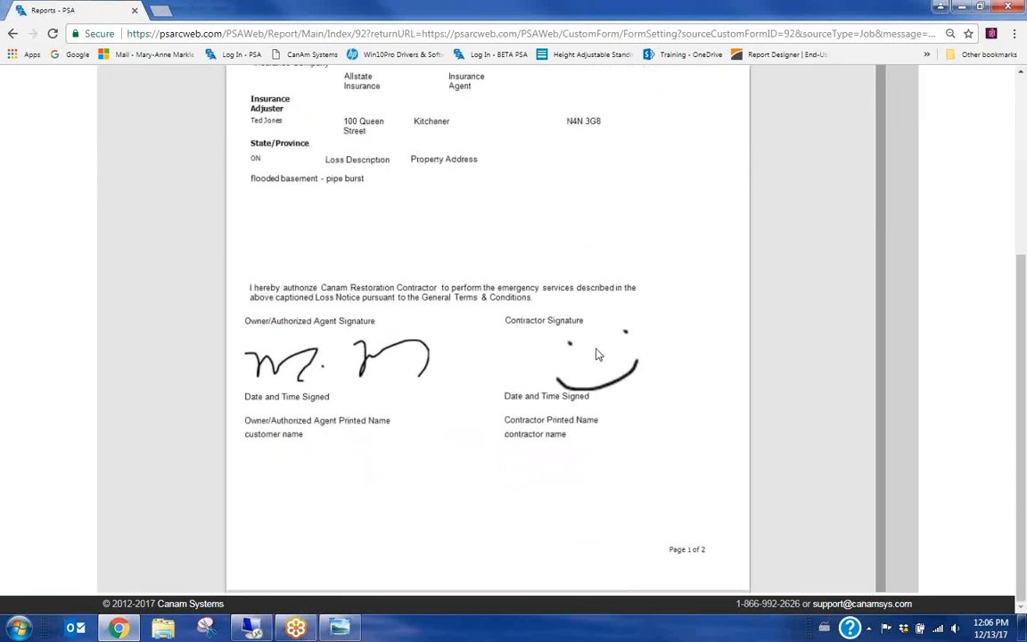
scroll(631, 366, up, 3)
scroll(630, 371, up, 2)
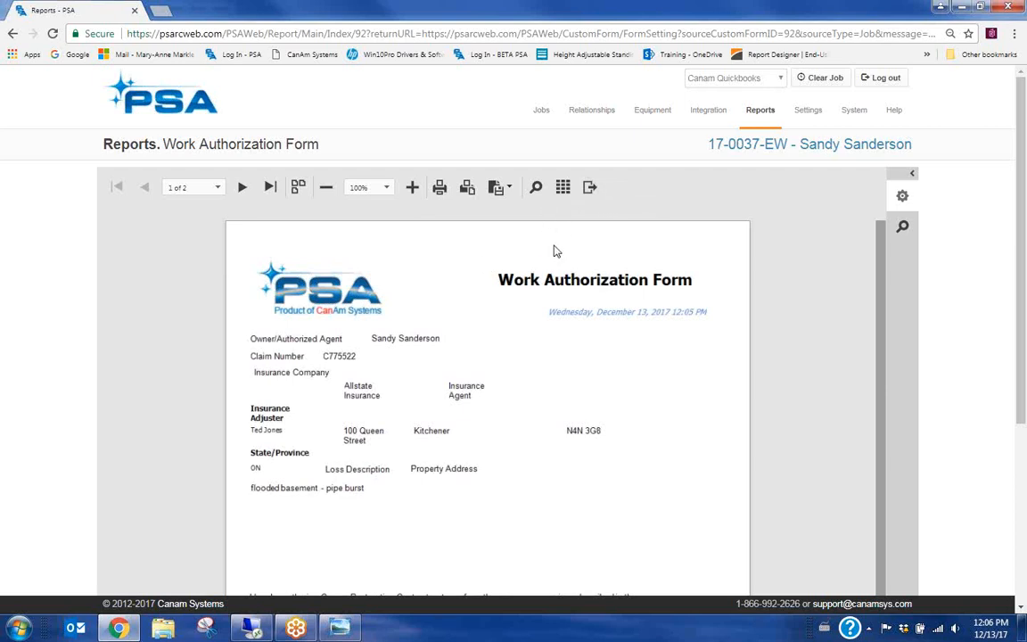
click(563, 188)
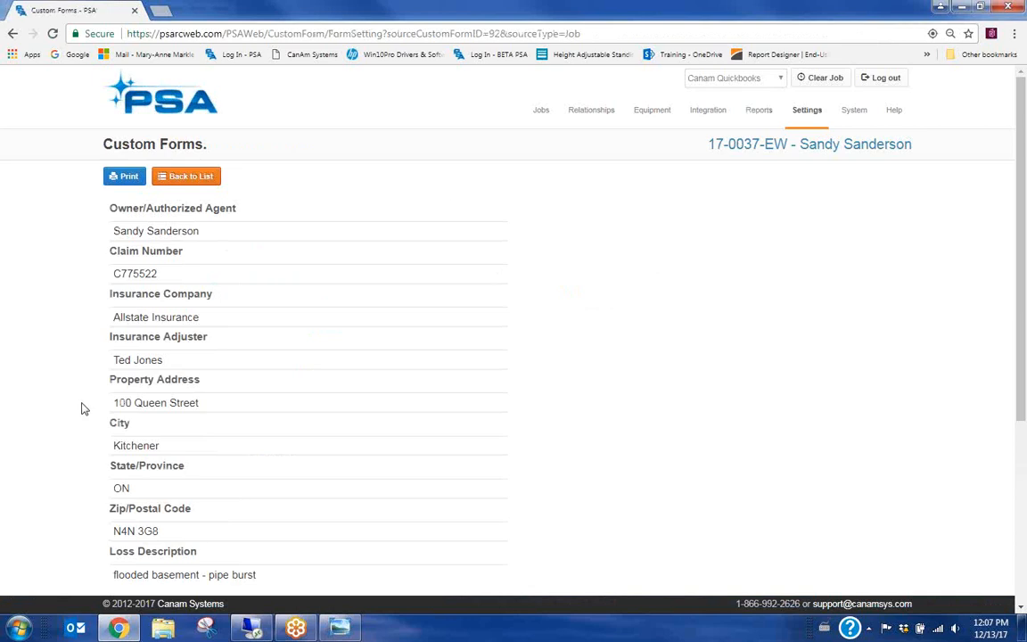
Go back to the job's forms list showing the saved Work Authorization Form
click(205, 178)
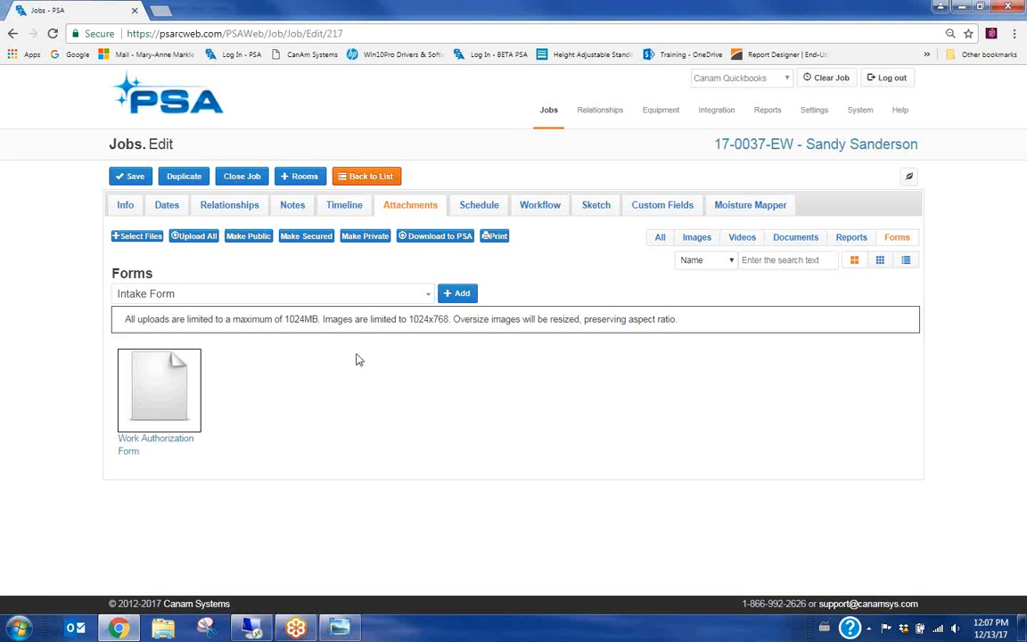
mouse_move(815, 111)
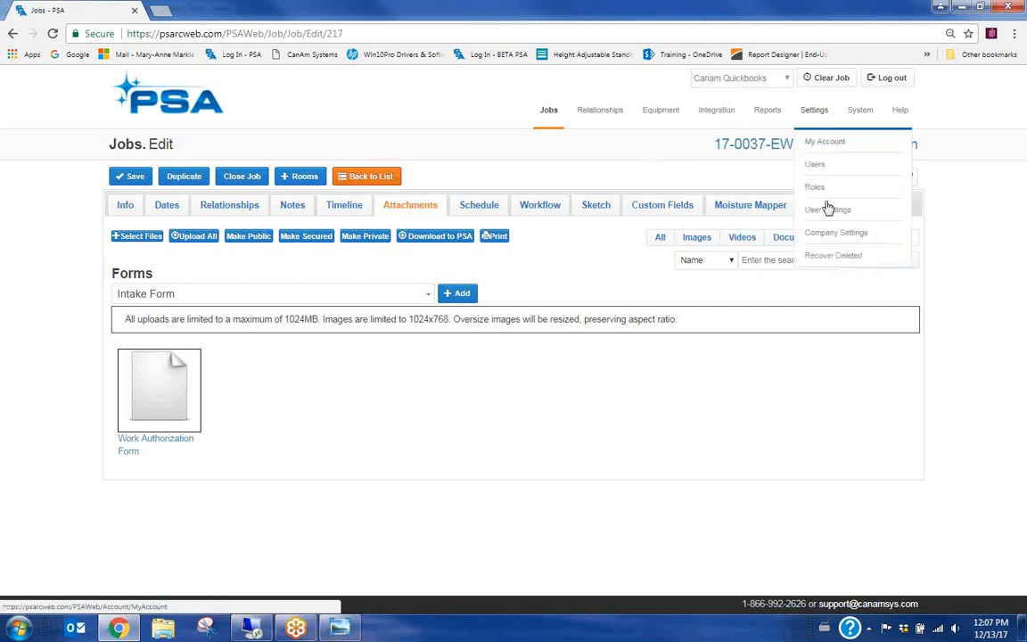
Open Company Settings and go to Edit Custom Forms
click(831, 233)
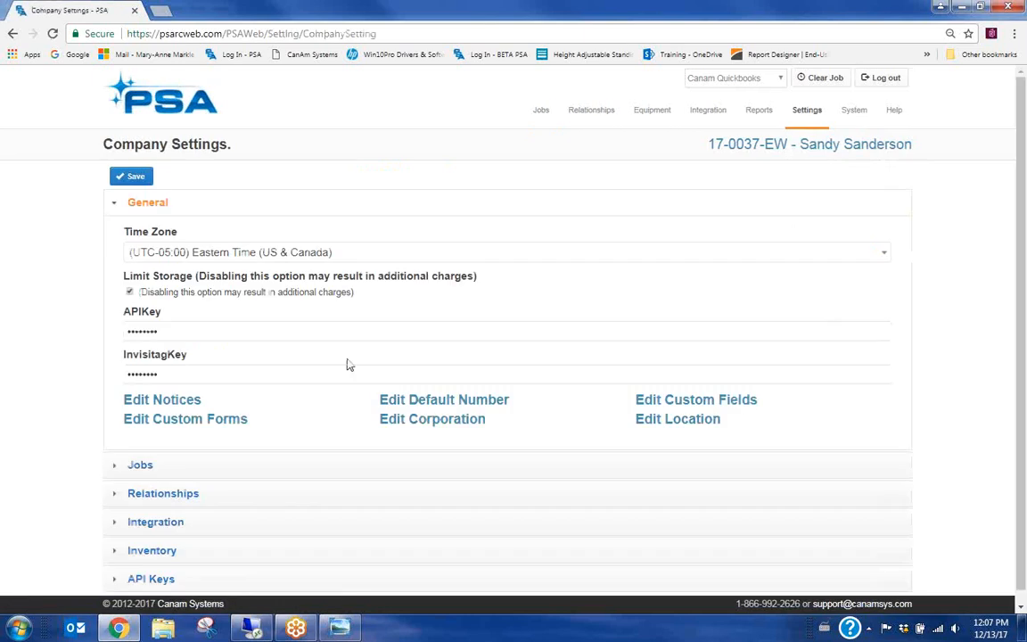
scroll(383, 374, down, 1)
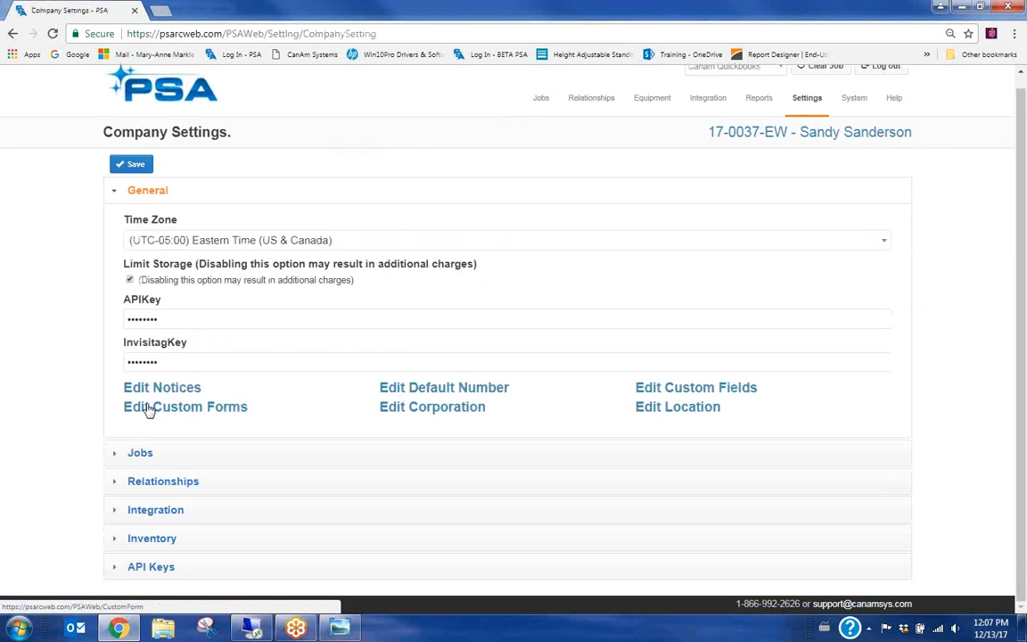
click(233, 409)
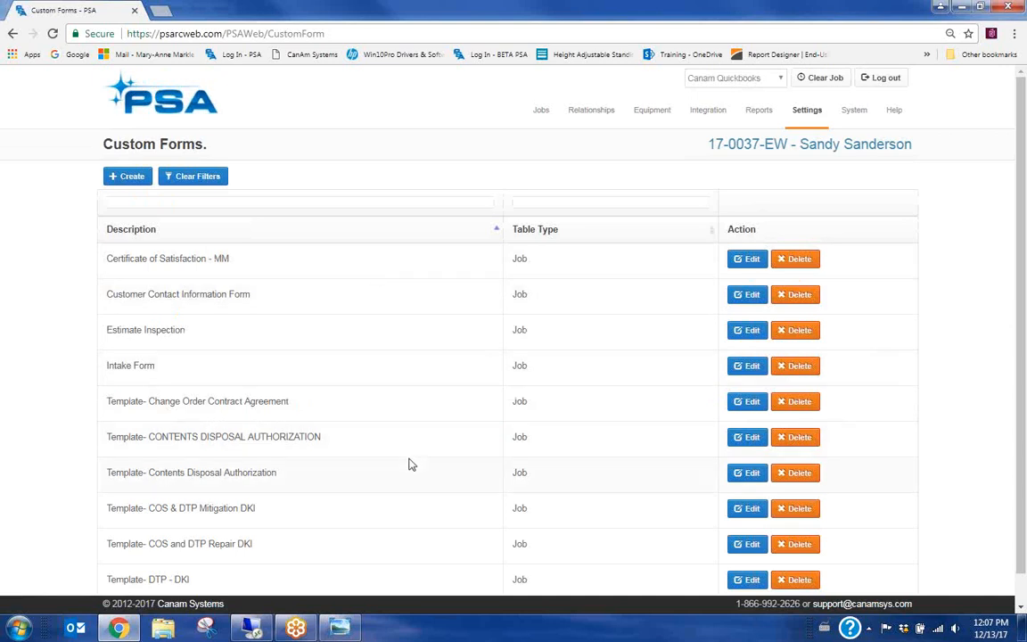
Create a 'Certificate of Satisfaction' custom form on the Job screen and add its first field row
click(131, 176)
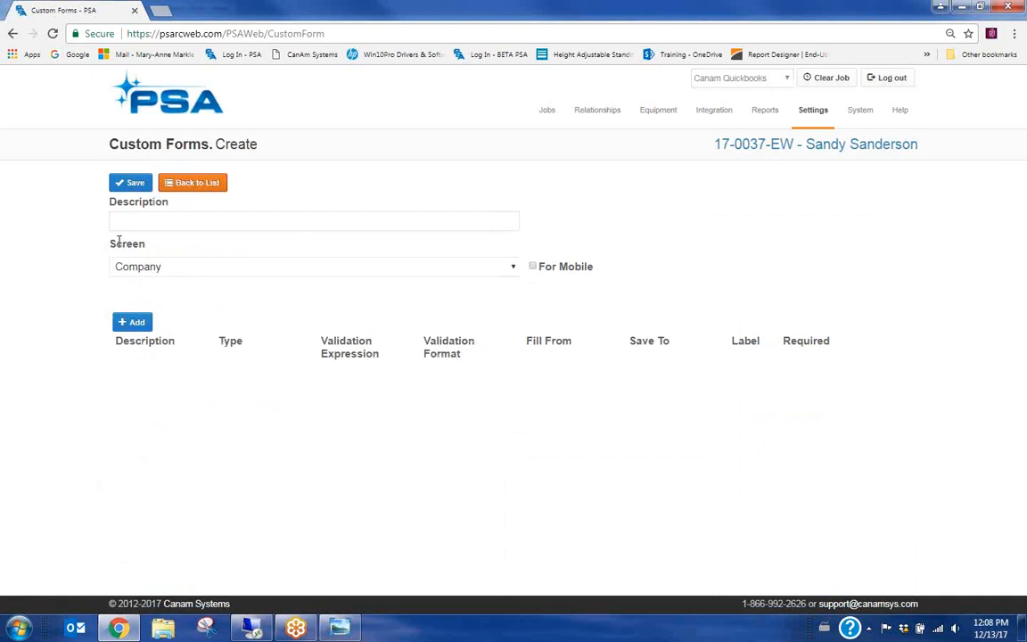
click(166, 219)
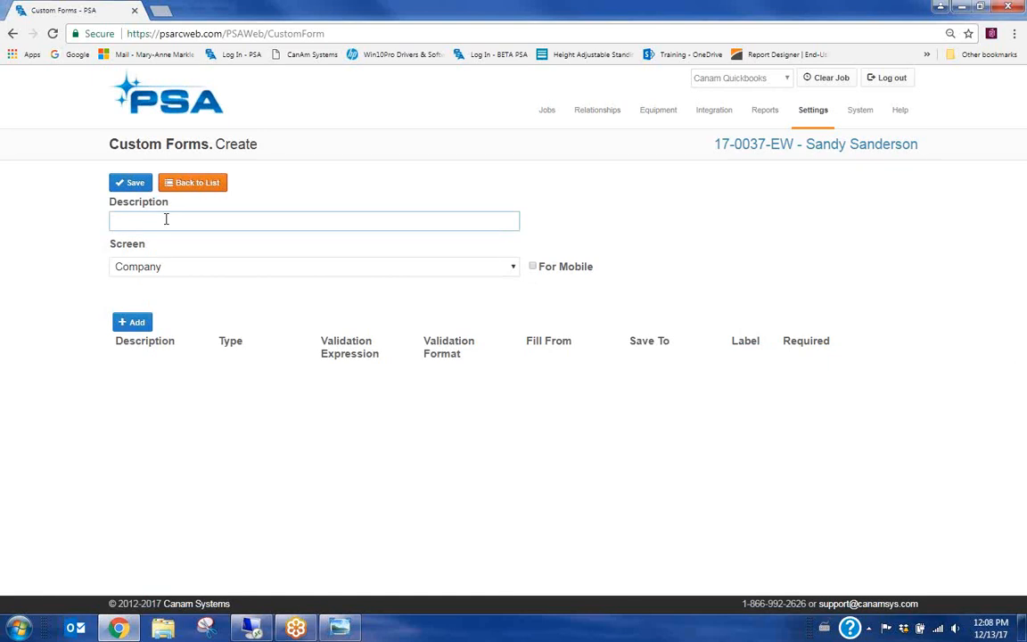
text(Certificate of Satisfaction)
click(154, 268)
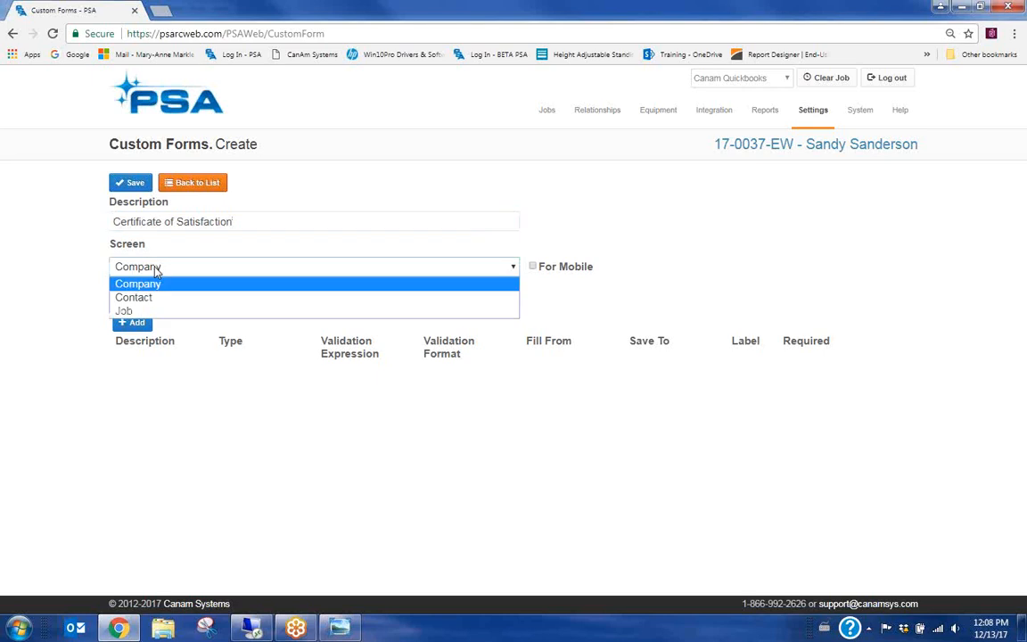
click(125, 310)
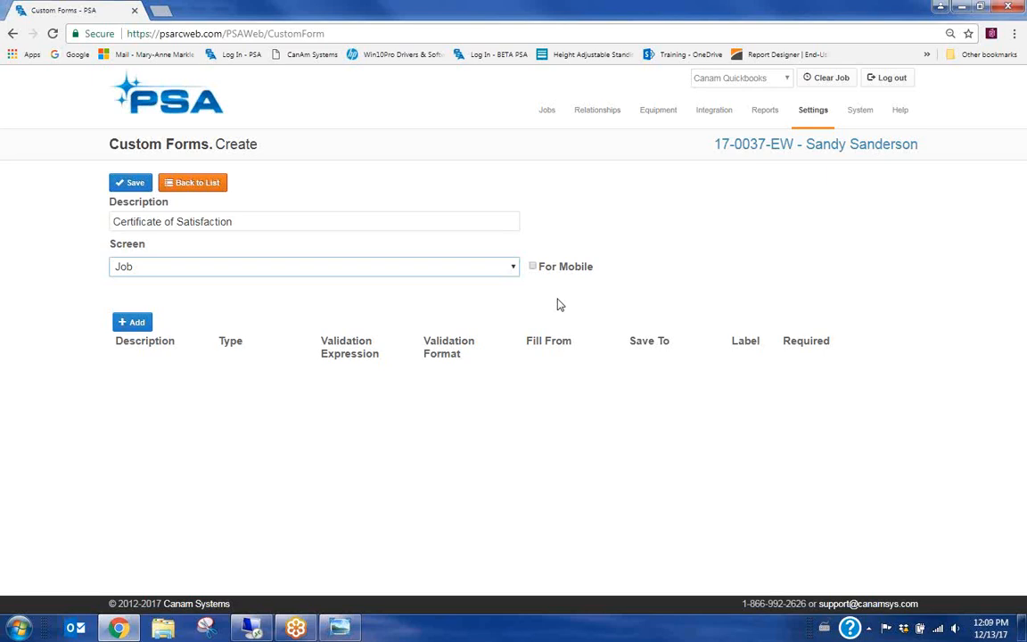
click(134, 323)
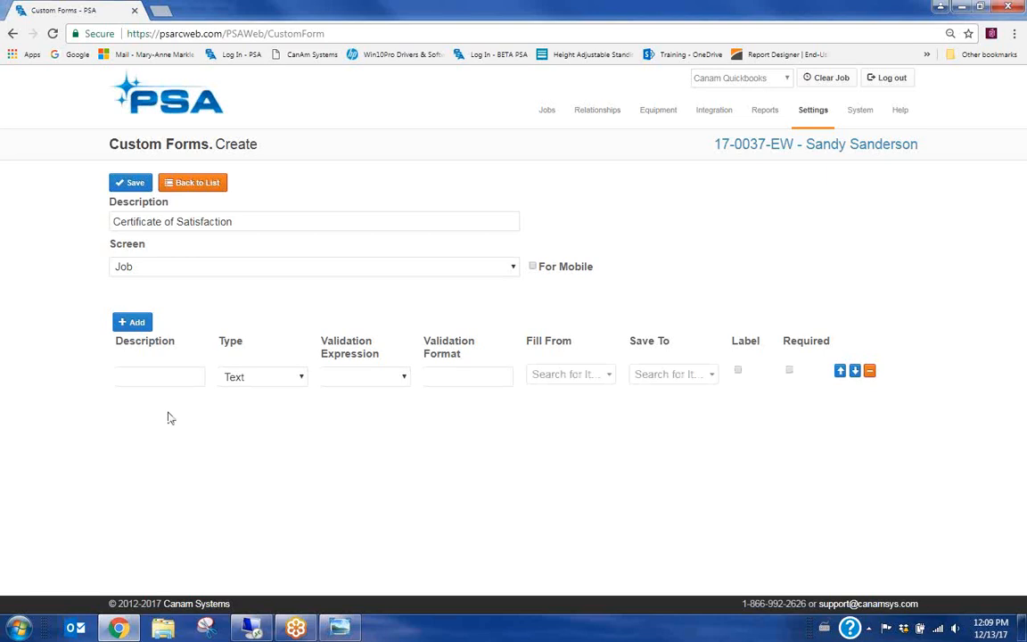
Name the first field 'Customer Name', fill it from the job's Customer Name, and tick Label
click(139, 376)
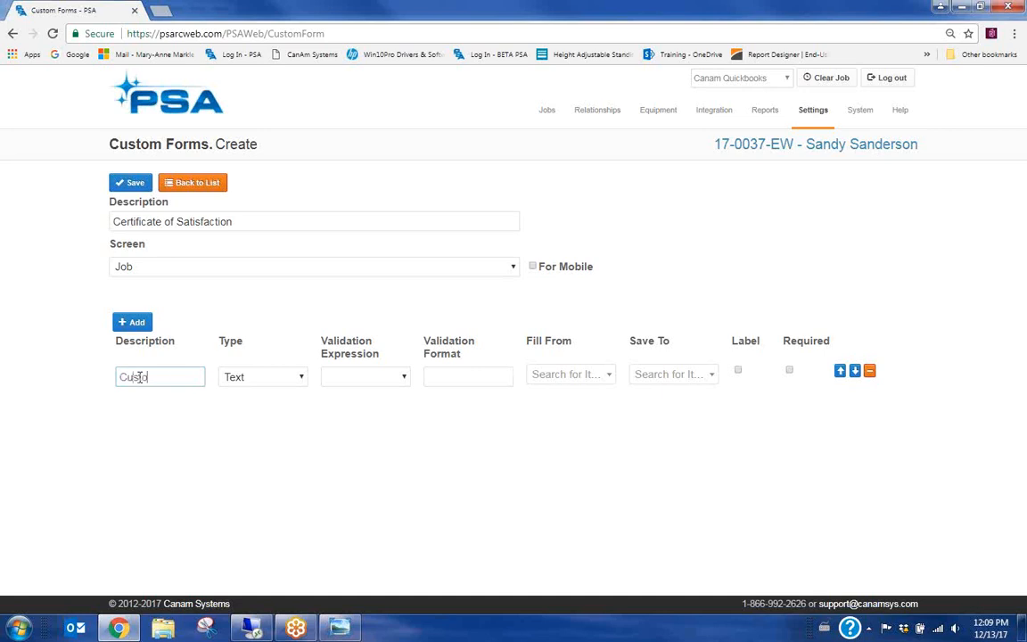
text(mer Name)
click(612, 380)
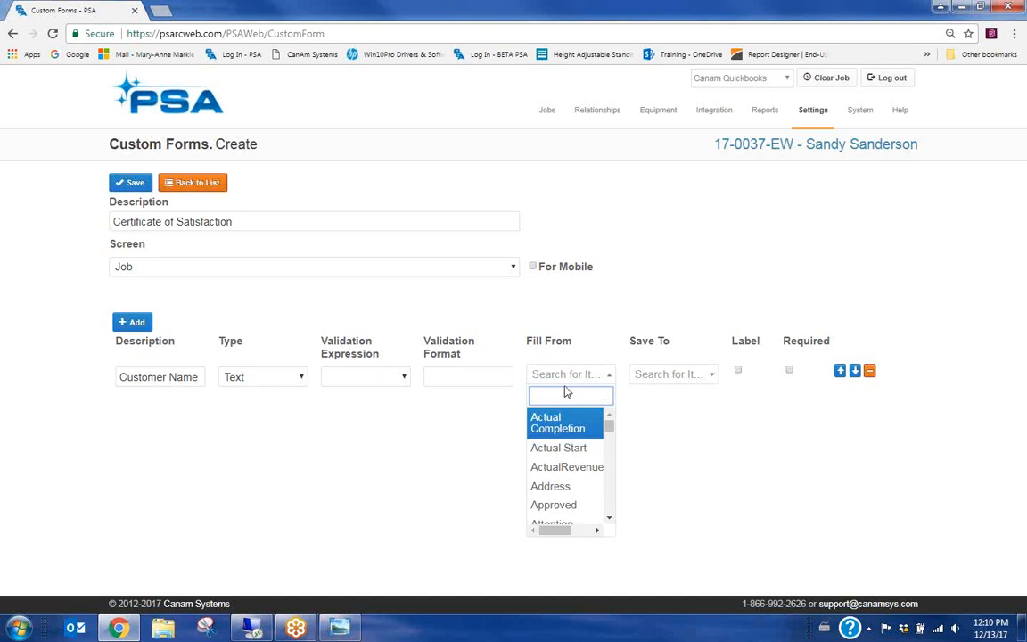
text(customer)
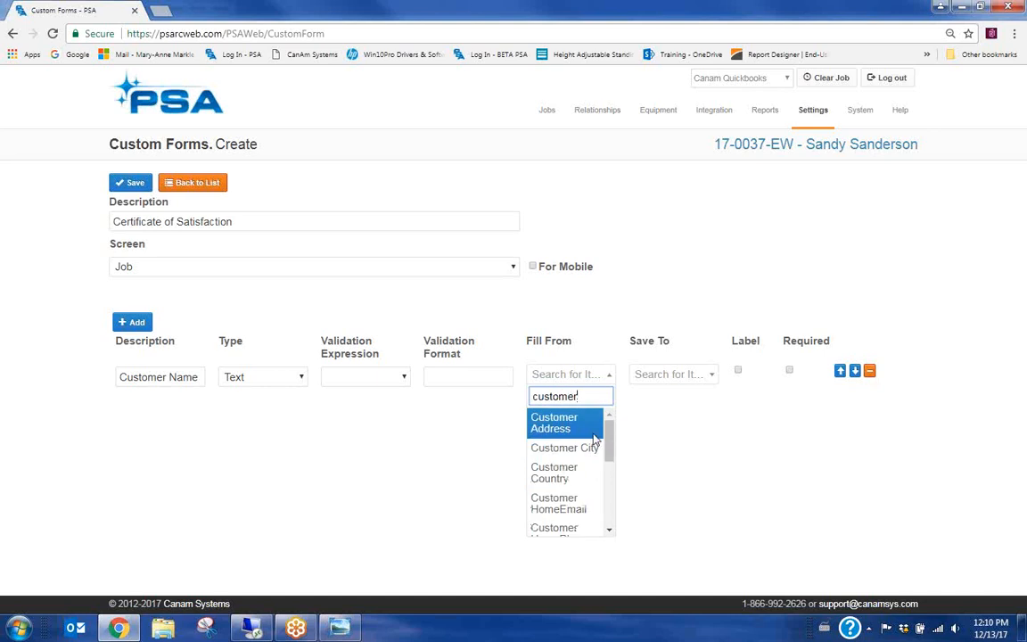
drag(606, 439, 608, 481)
click(557, 477)
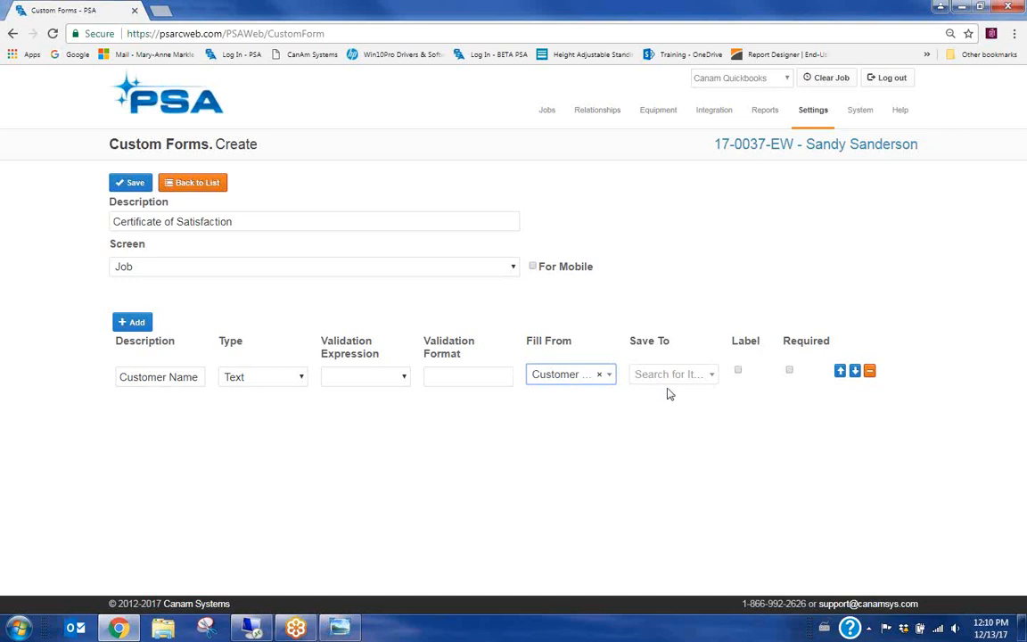
click(738, 370)
Add a second 'Job Address' field row, and open the current job in a new tab
click(133, 323)
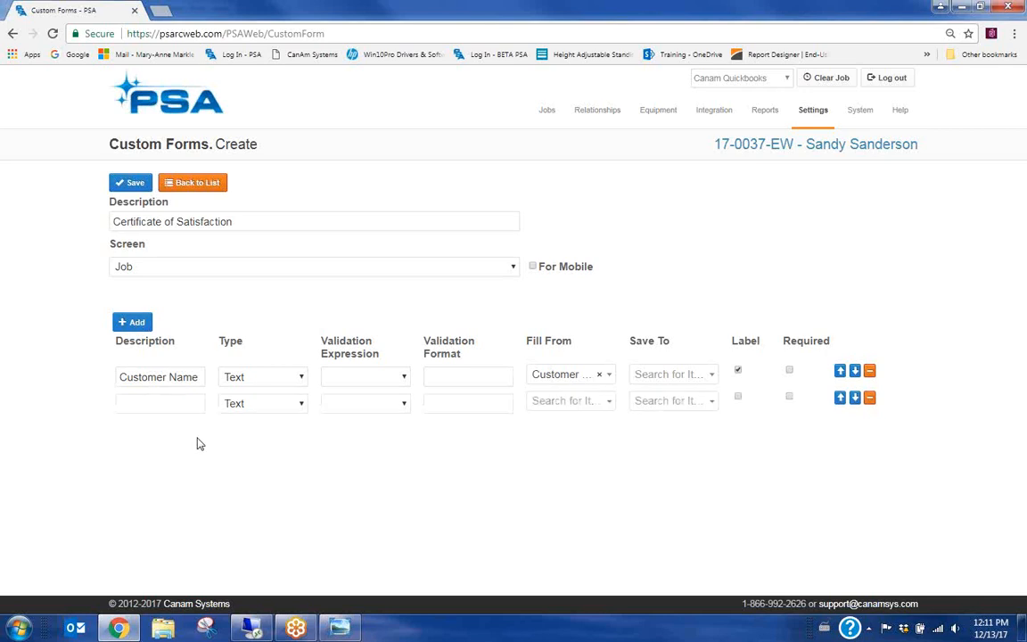
click(166, 404)
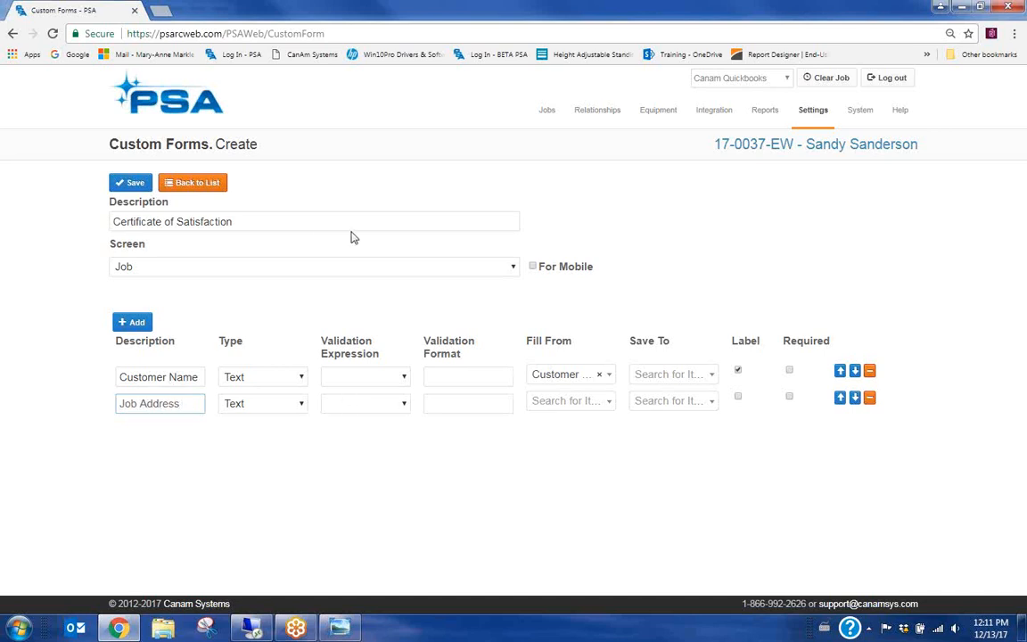
right_click(734, 148)
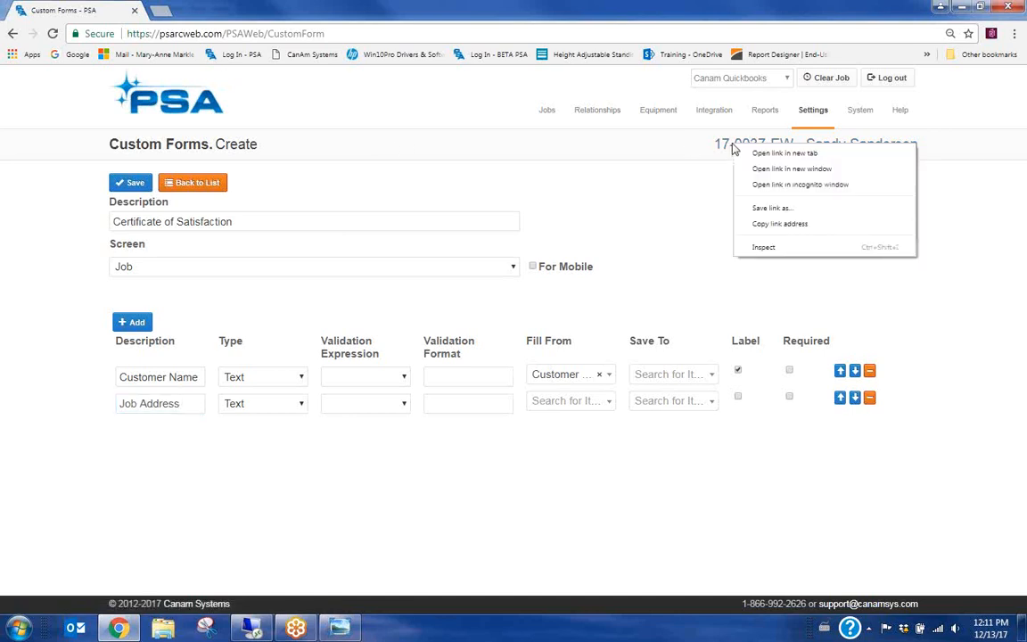
click(779, 154)
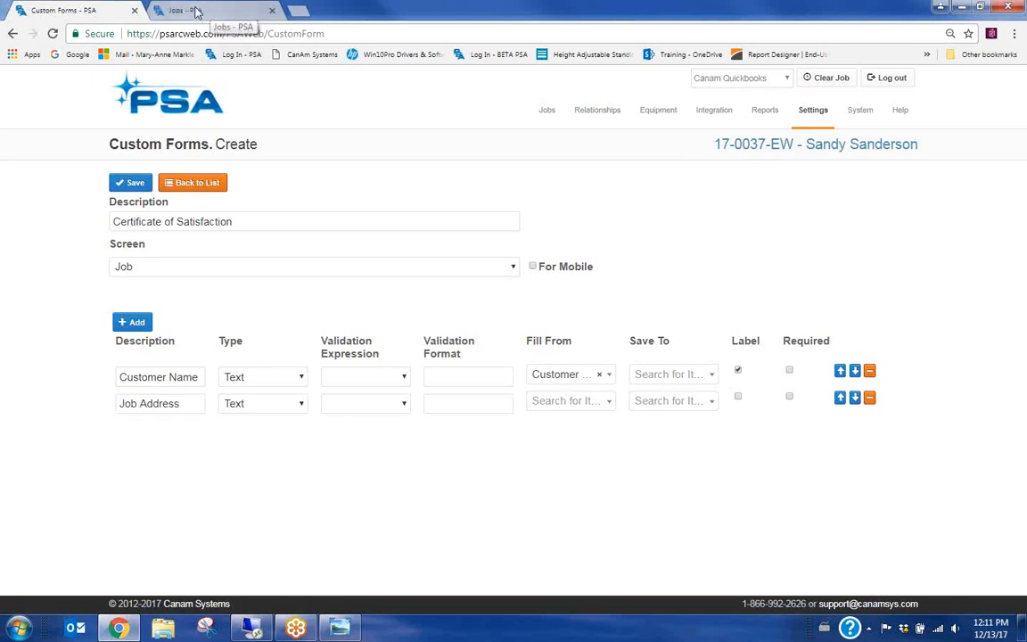
click(219, 15)
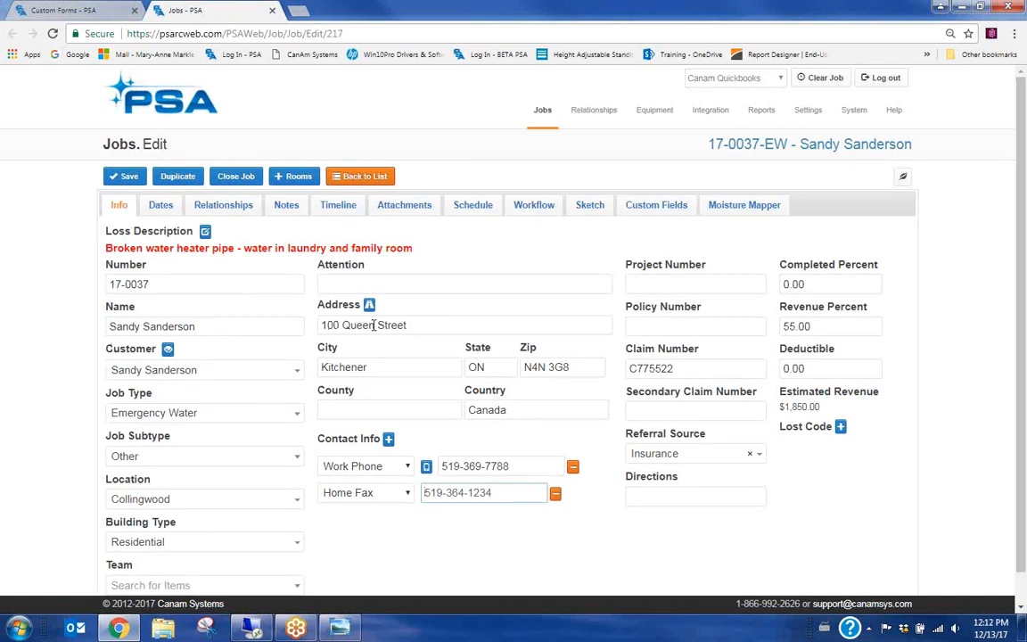
drag(425, 326, 319, 325)
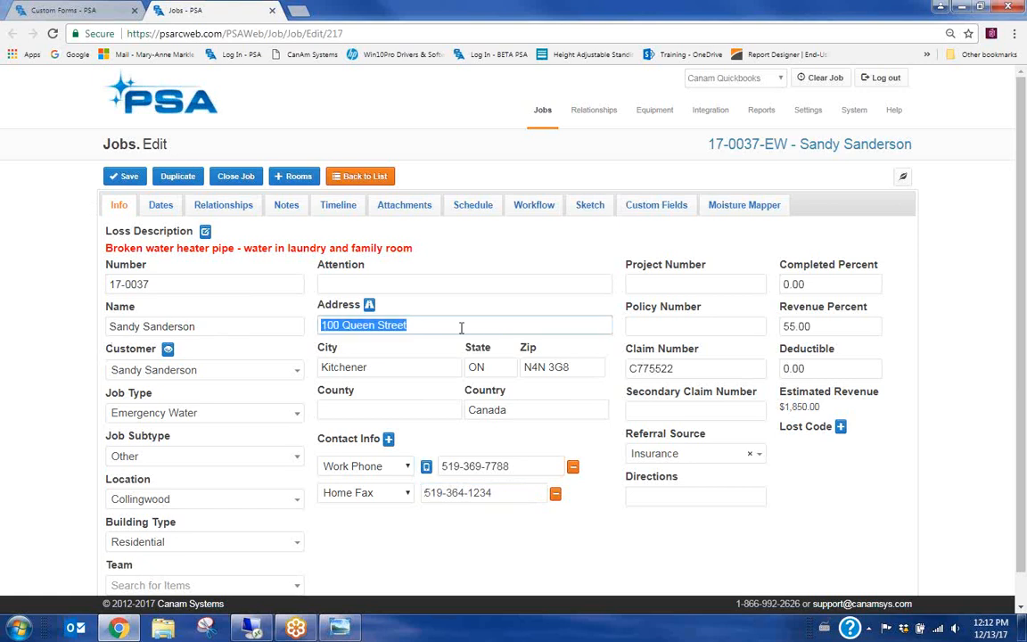
click(442, 325)
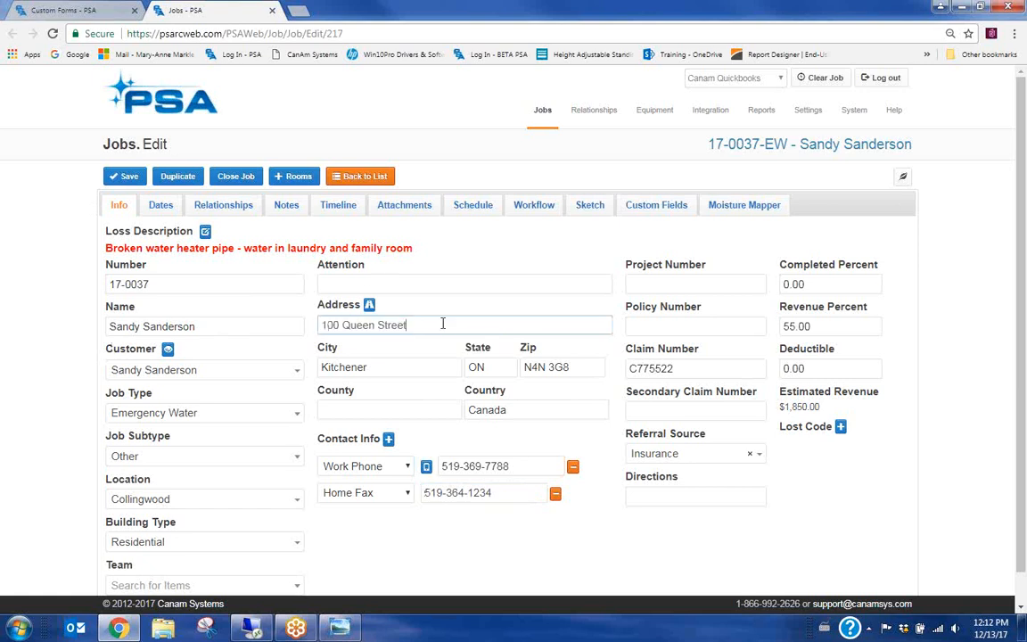
click(58, 12)
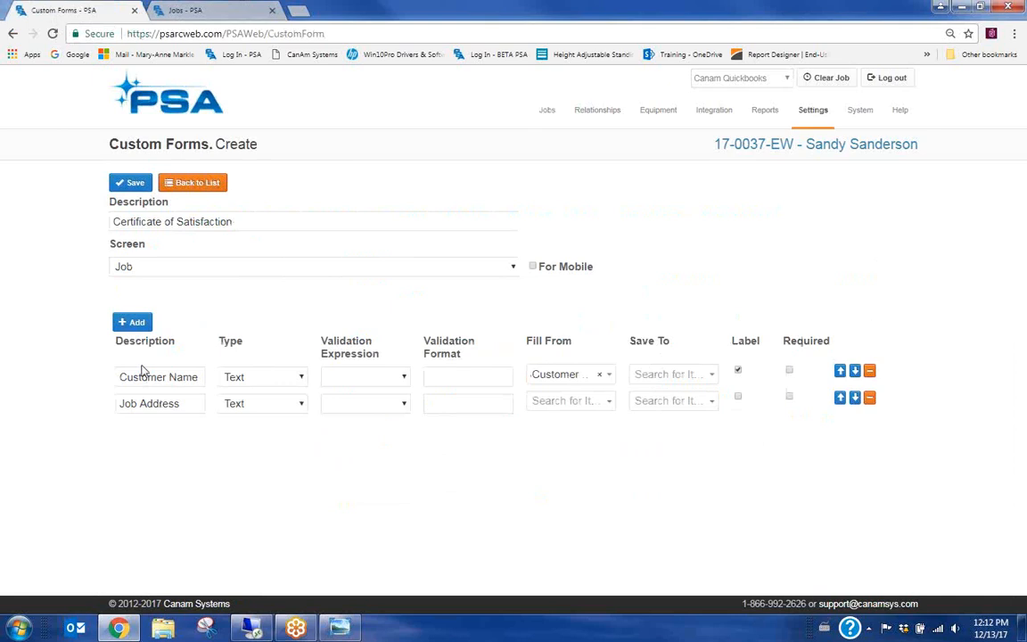
Make Job Address fill from the job's Address field as a label, then add a third row
click(575, 401)
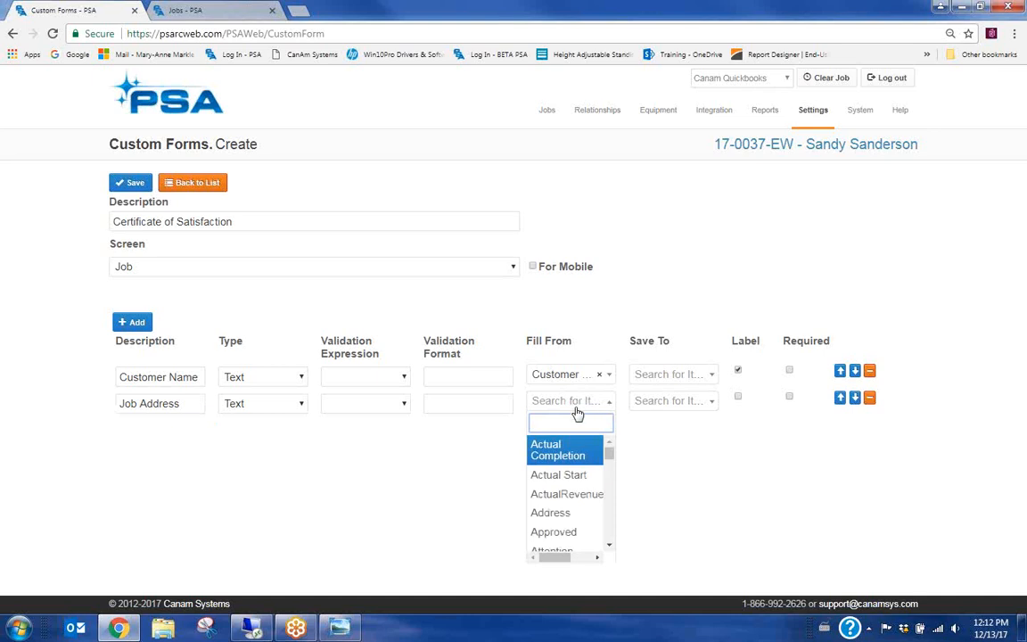
text(addd)
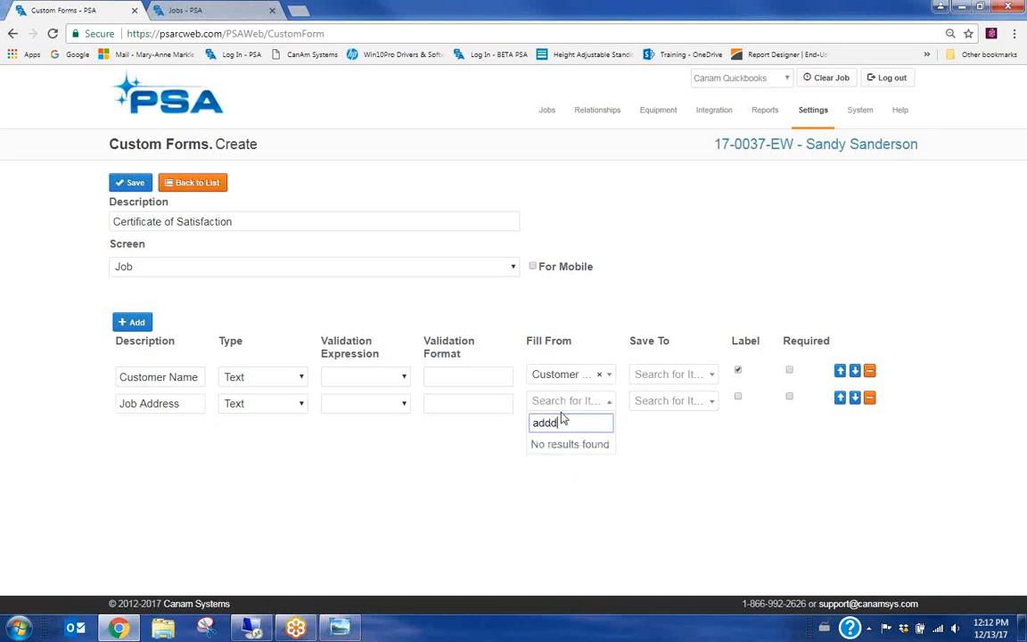
key(BackSpace)
text(r)
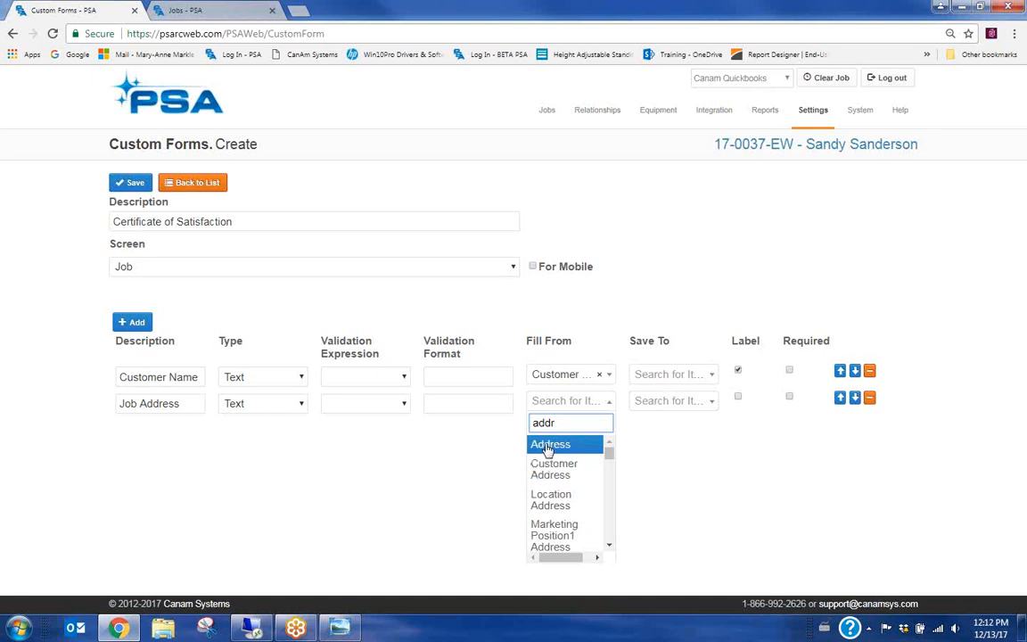
click(551, 445)
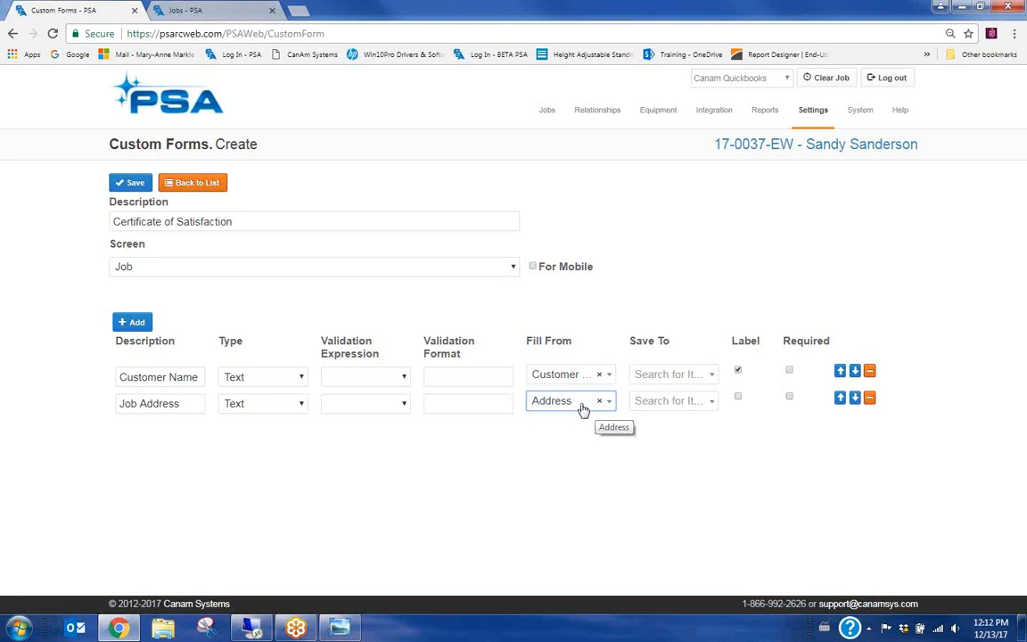
click(738, 398)
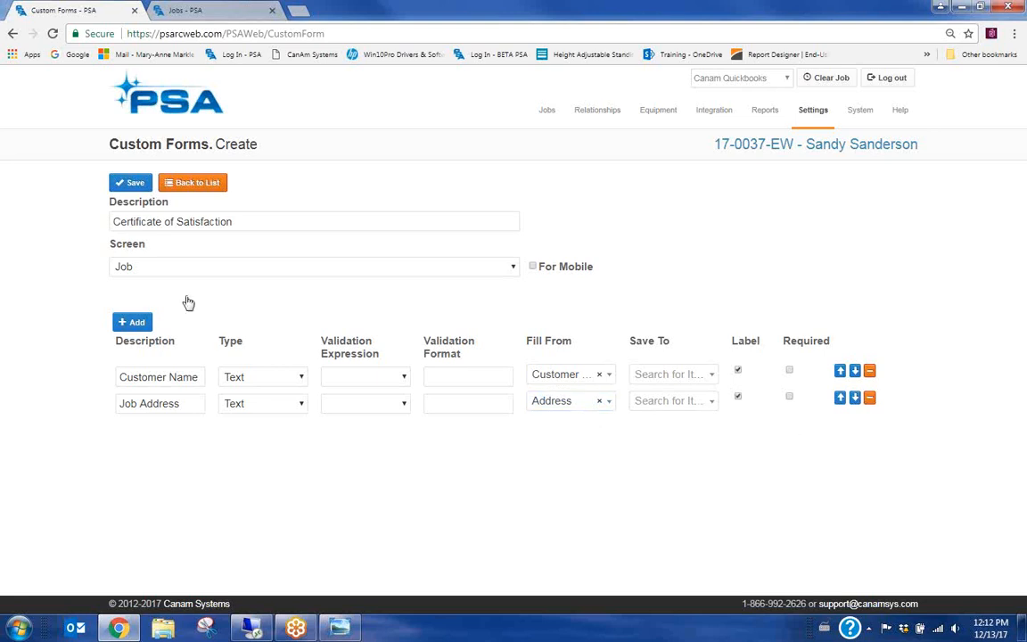
click(131, 322)
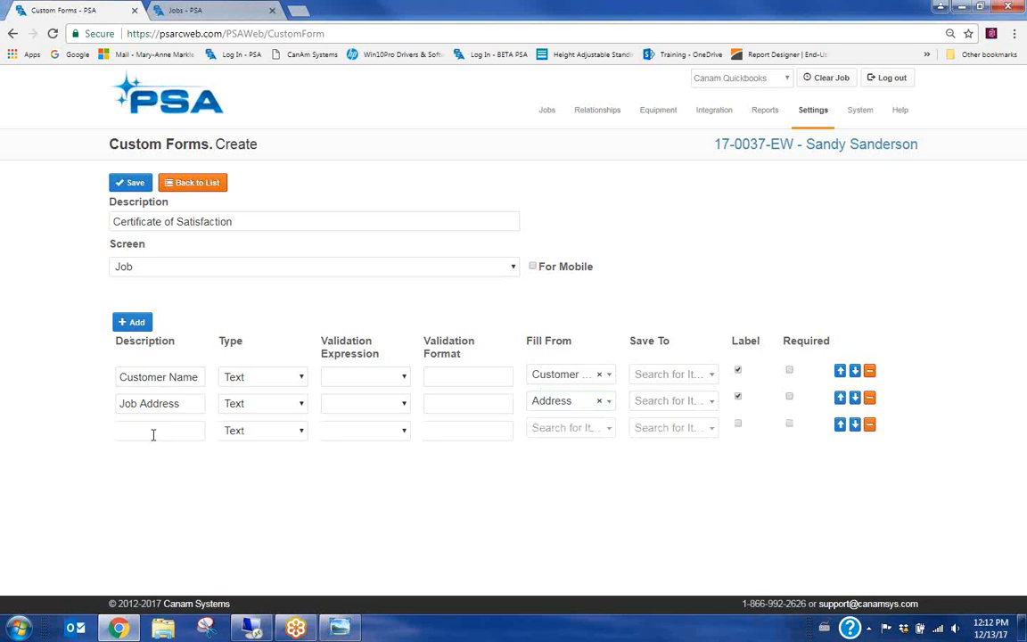
Name the third field 'Job city', fill it from City, and show it as a label
click(154, 434)
text(Joby)
click(562, 429)
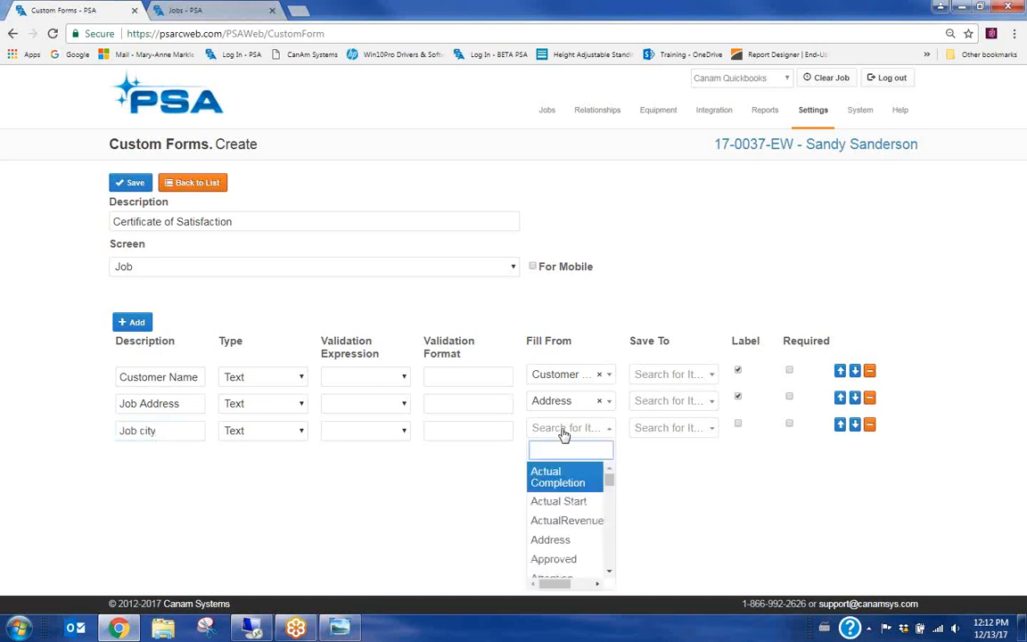
text(ci)
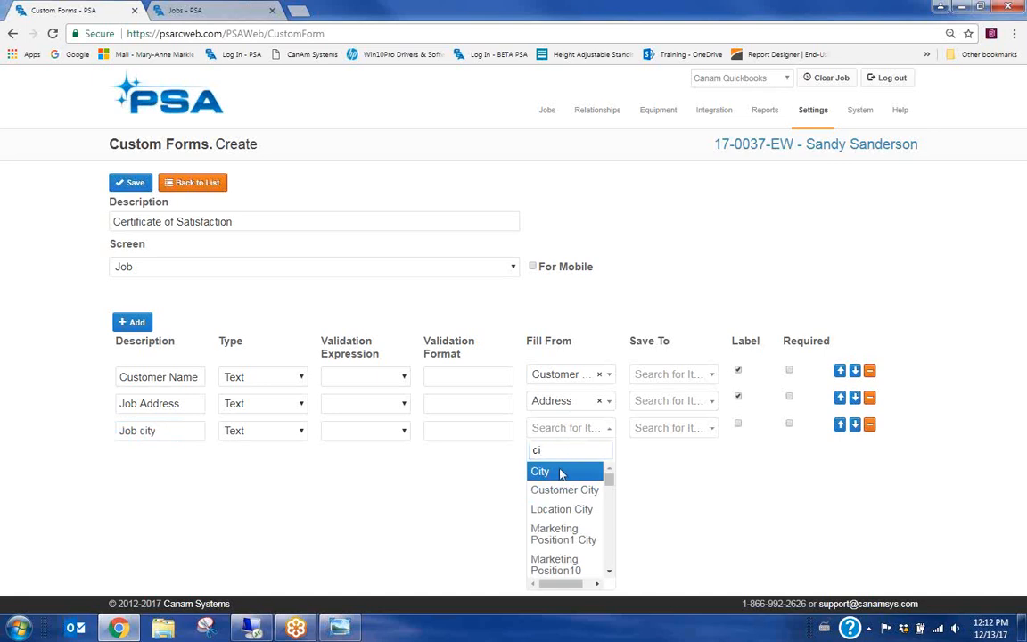
click(593, 470)
click(739, 425)
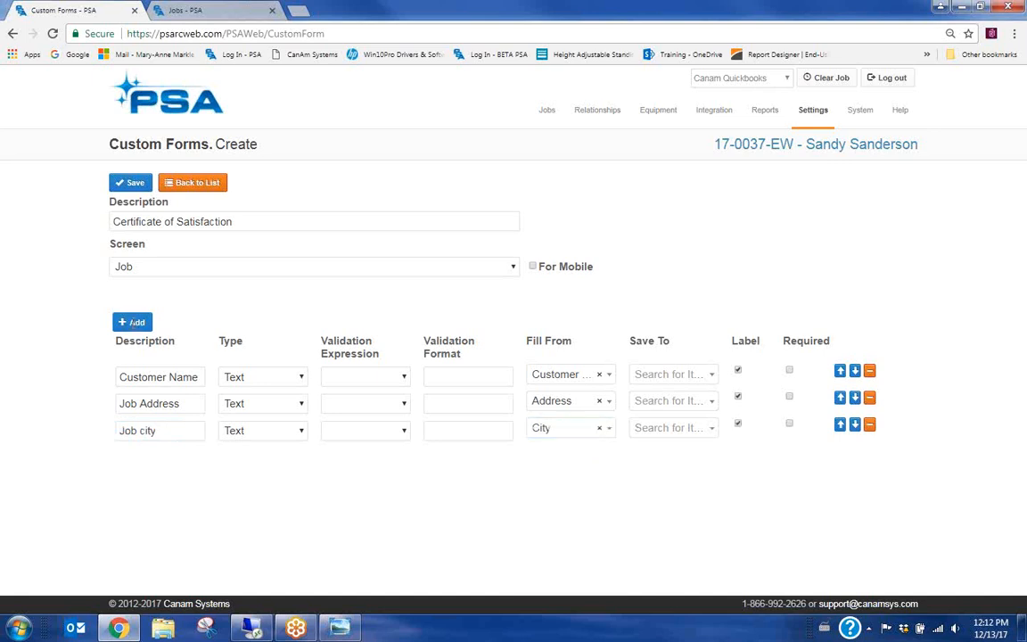
click(132, 322)
Name the fourth field 'State', fill it from State, and add a fifth row
click(166, 457)
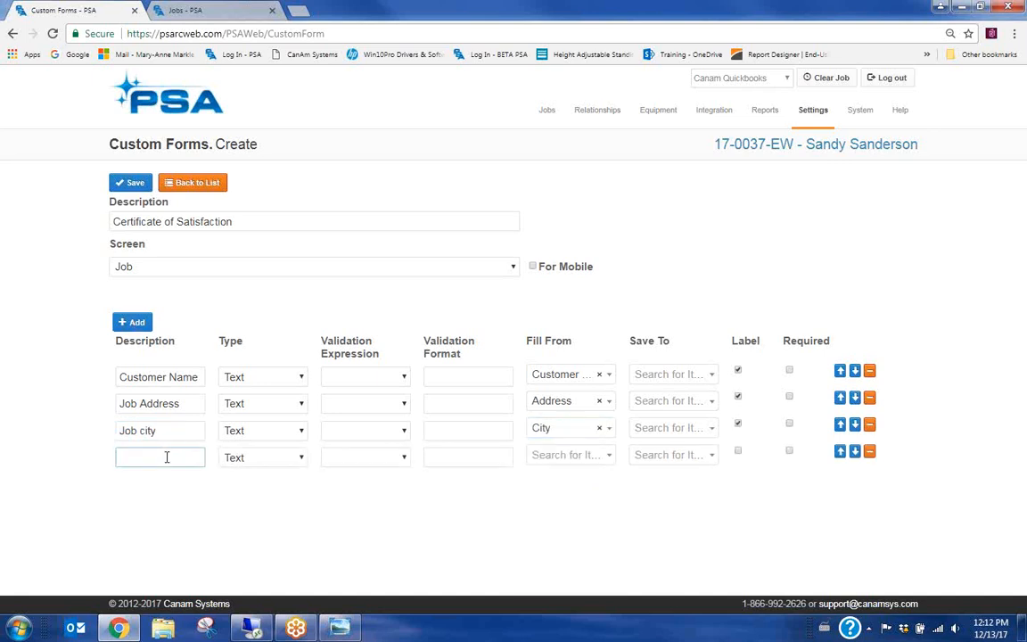
text(state)
click(556, 455)
text(sta)
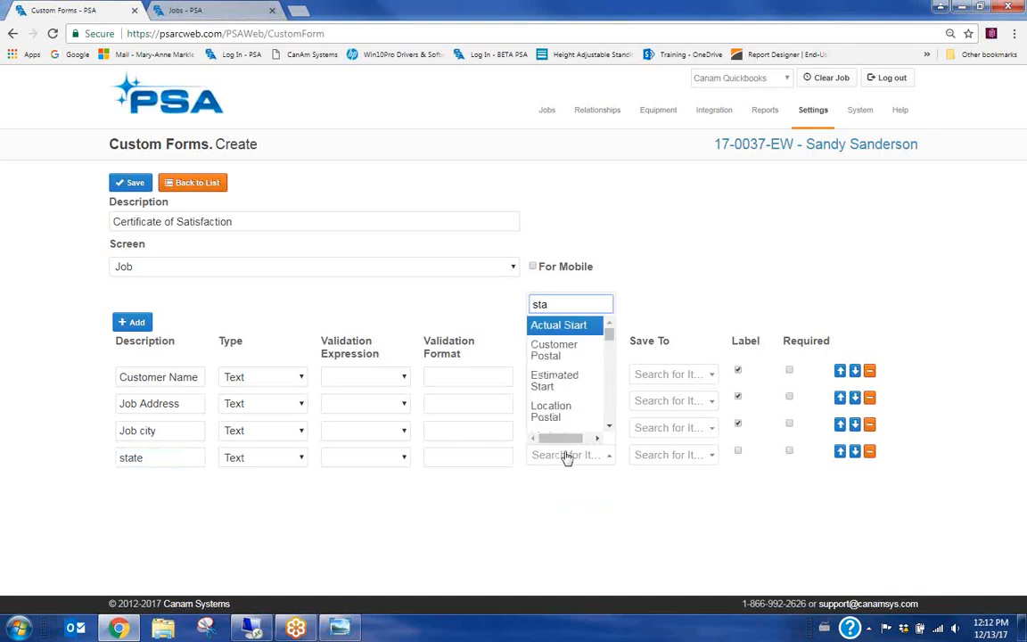
text(t)
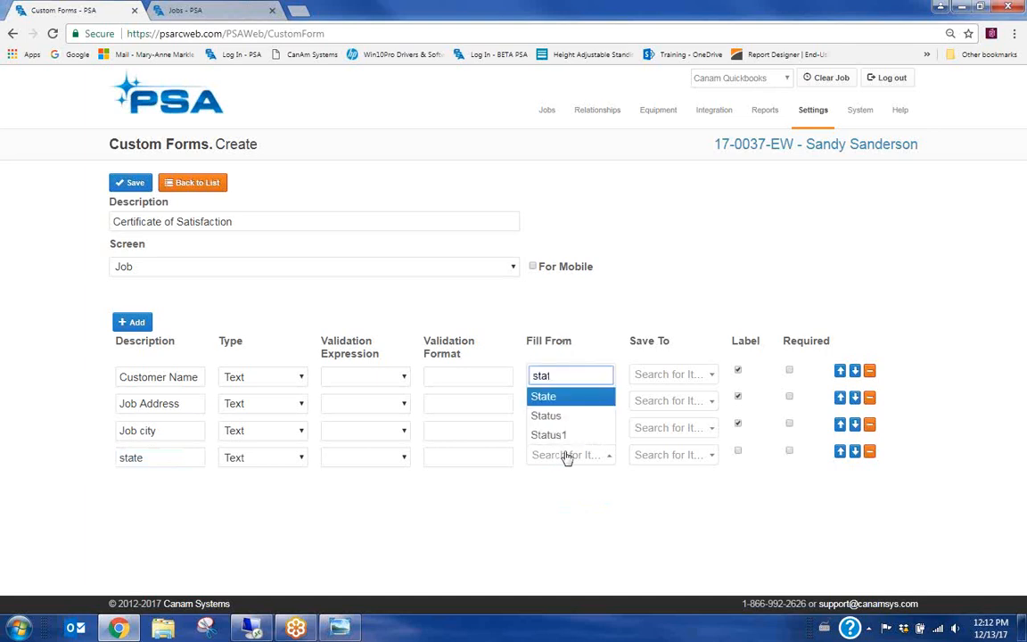
click(542, 397)
click(125, 458)
key(BackSpace)
text(S)
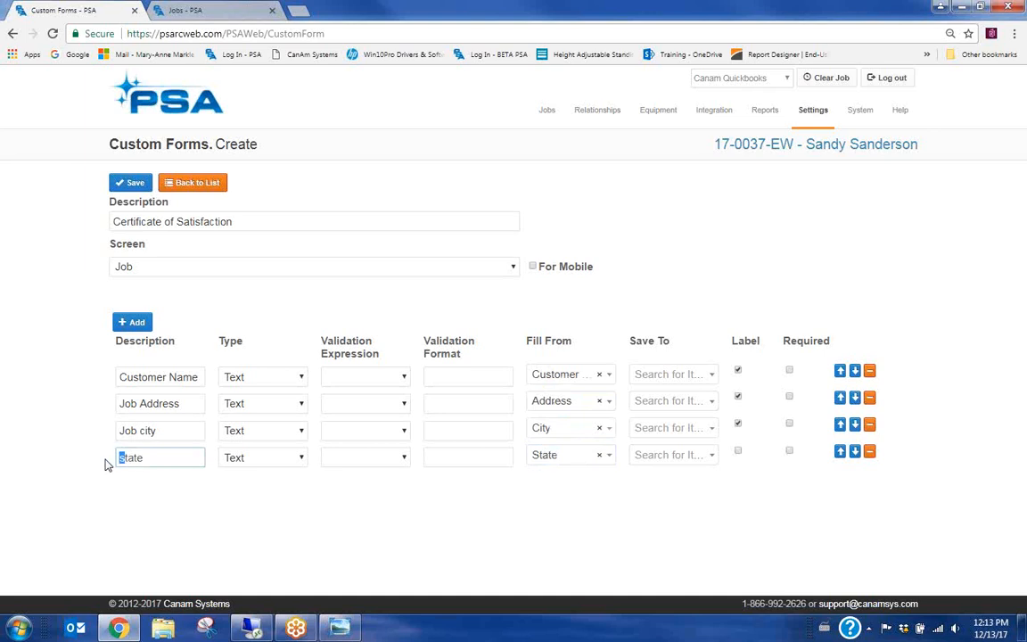
click(124, 323)
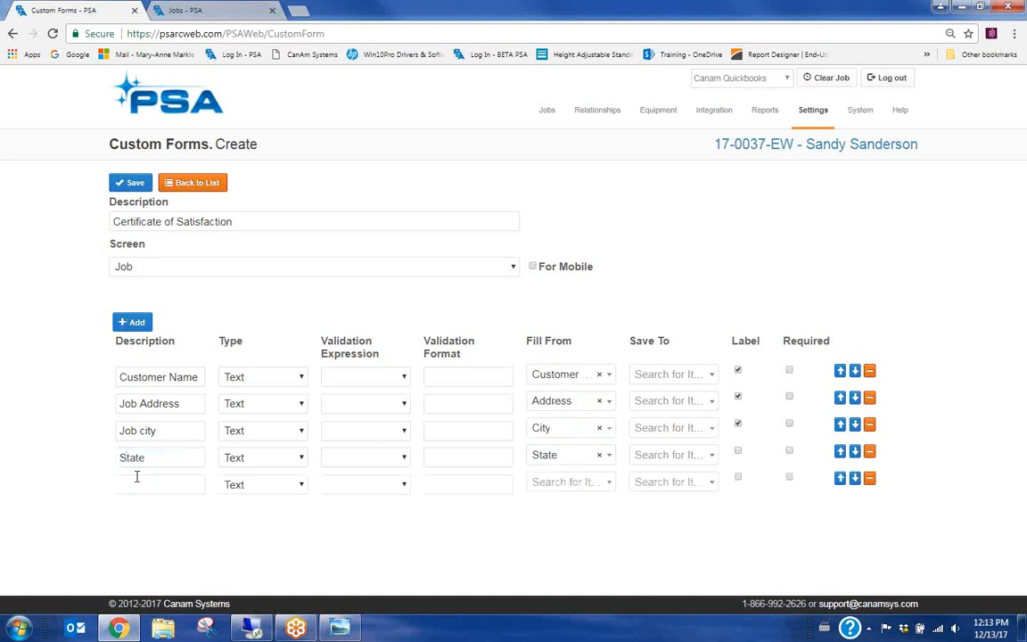
Name the fifth row 'Zip code/Postal code' and fill it from PostalCode
click(150, 484)
text(Zip code/Postal code)
click(567, 482)
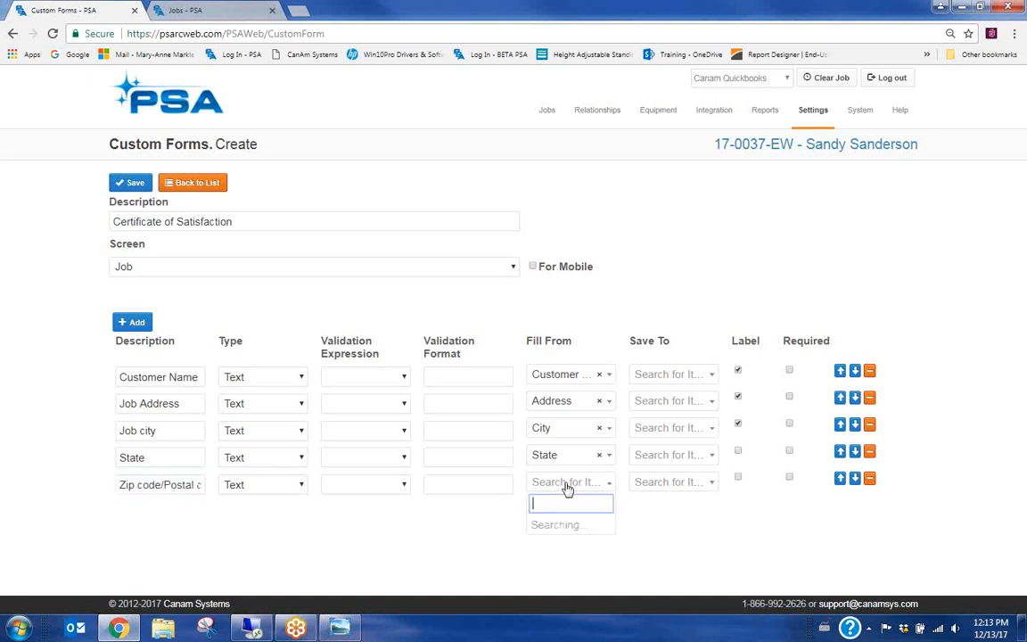
text(post)
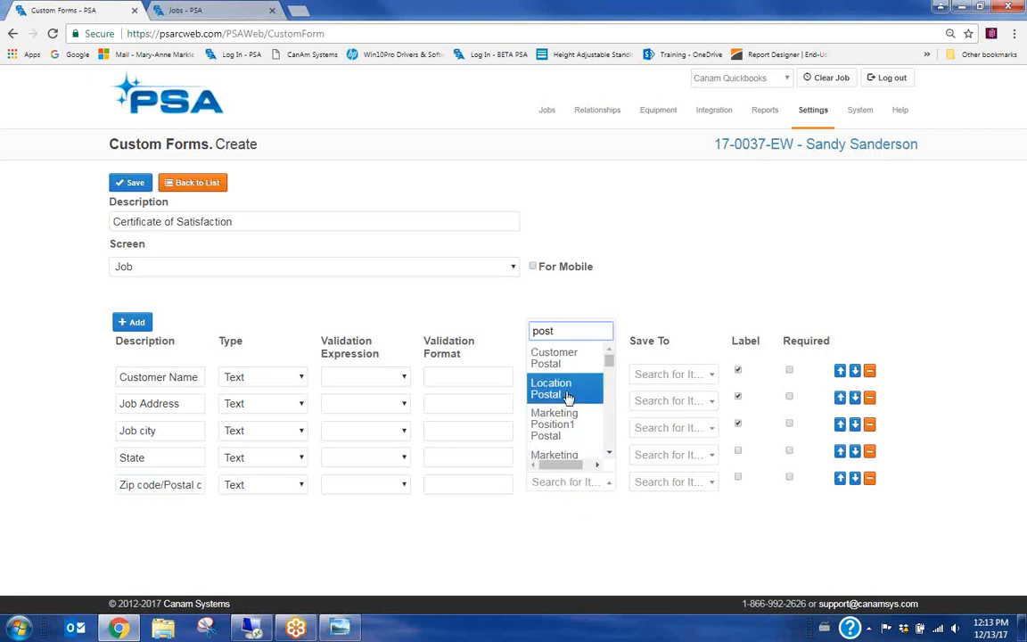
text(al)
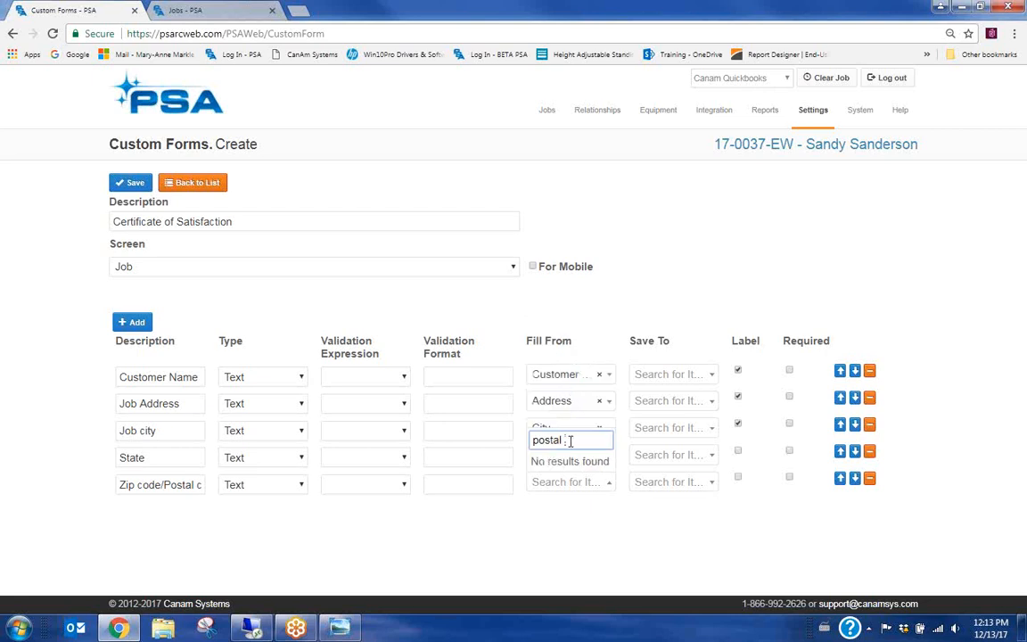
key(BackSpace)
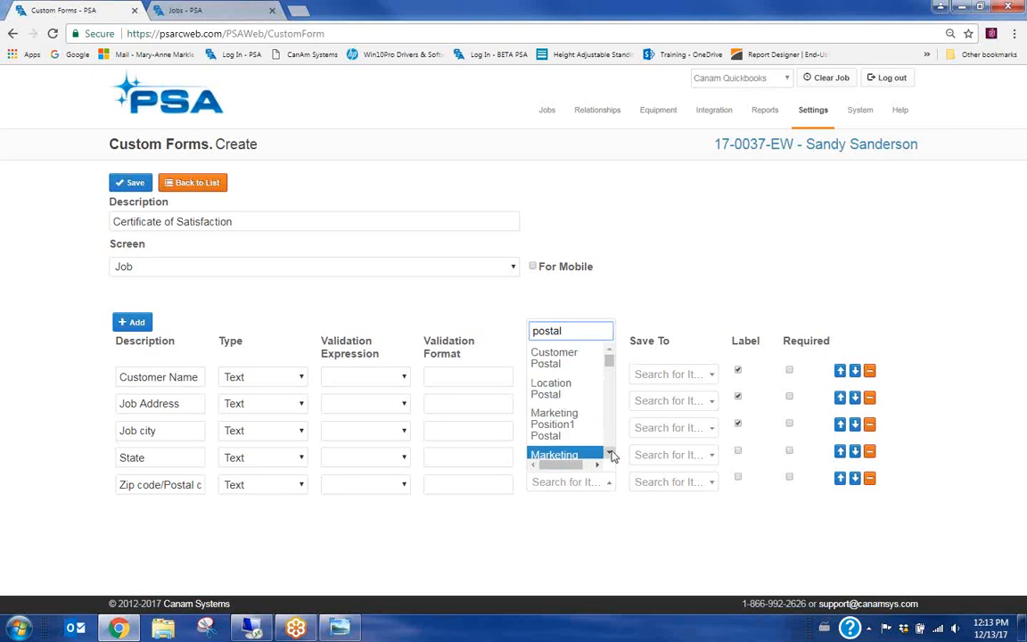
click(611, 454)
click(611, 453)
click(610, 452)
click(610, 453)
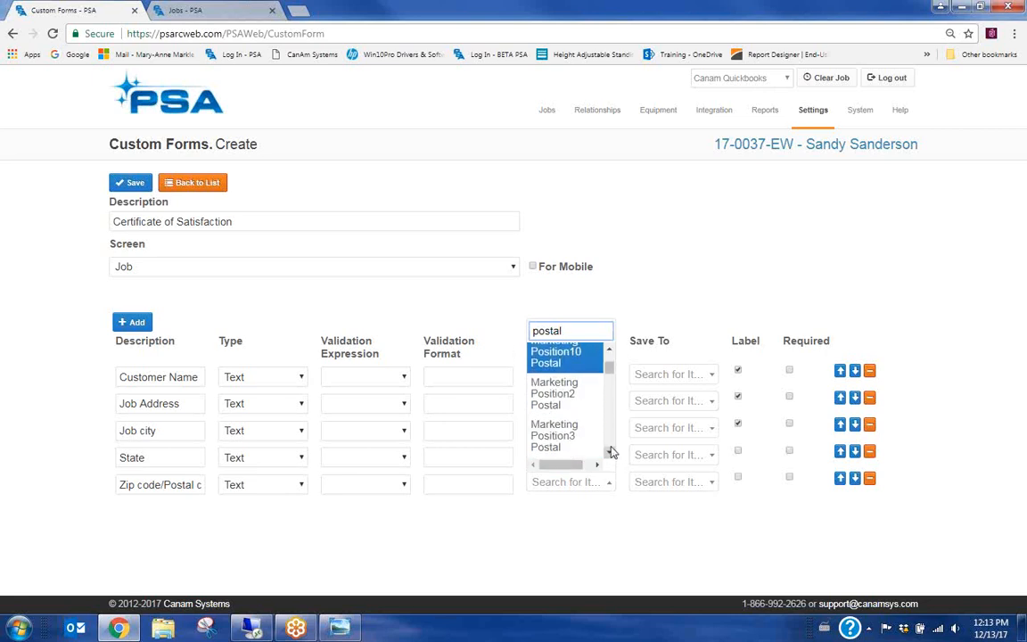
click(611, 453)
drag(611, 380, 606, 418)
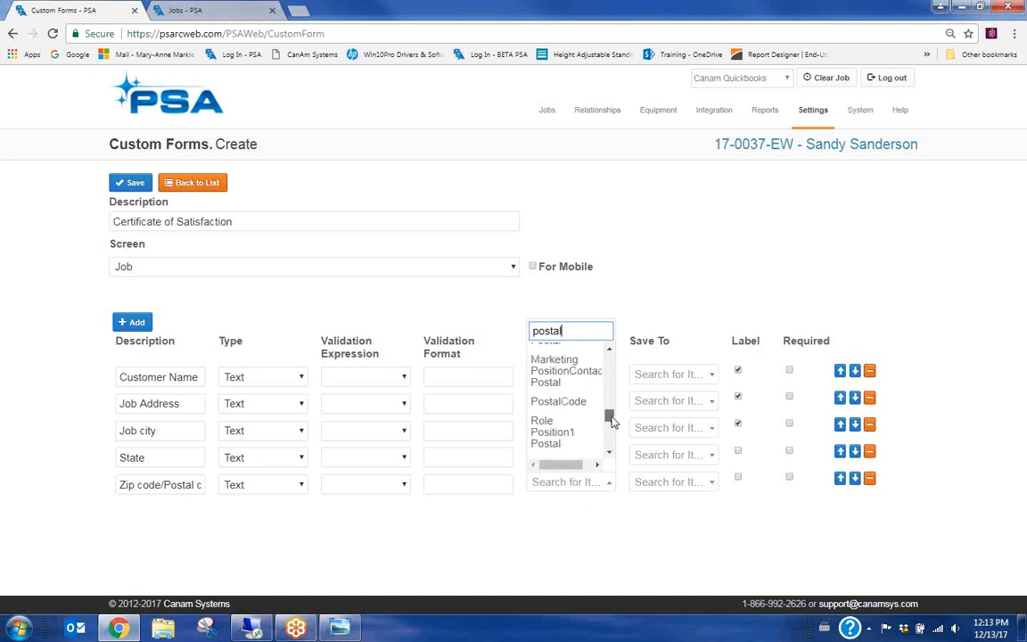
click(560, 402)
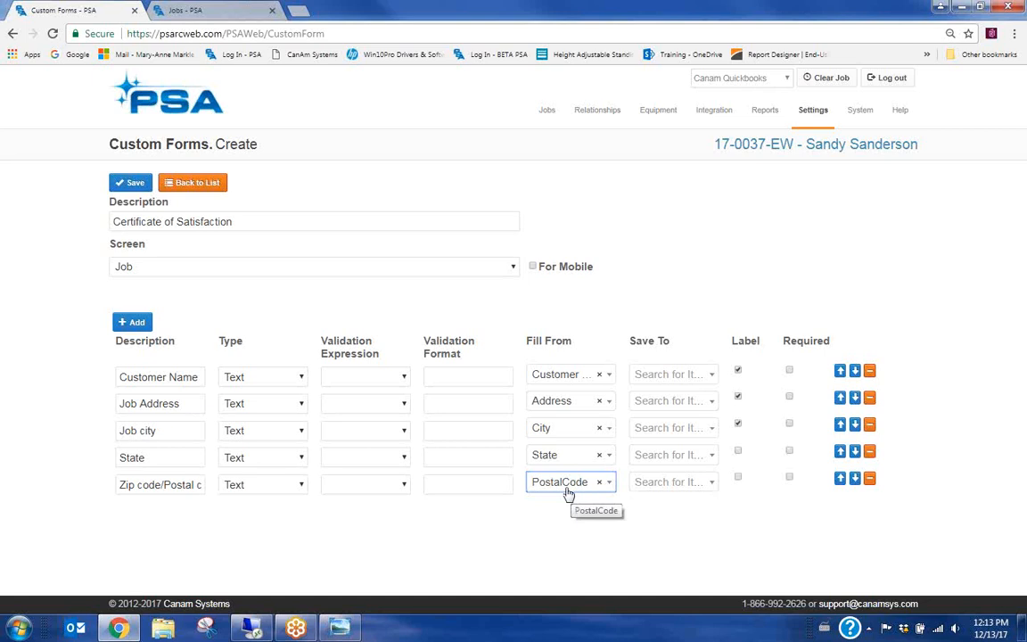
Show labels for the Zip code and State rows, and add a sixth row
click(737, 477)
click(738, 451)
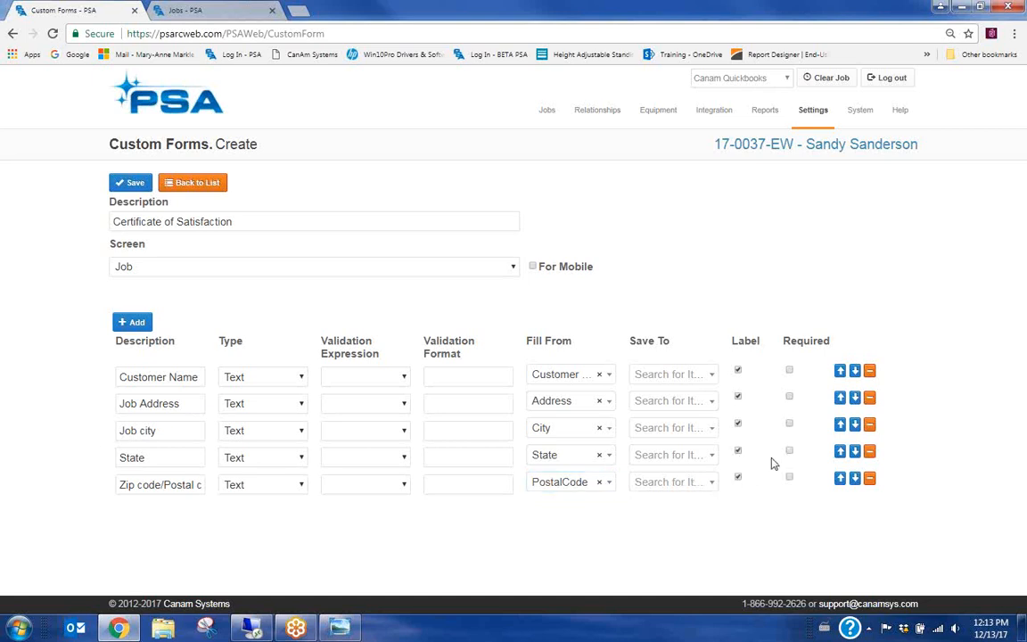
click(134, 323)
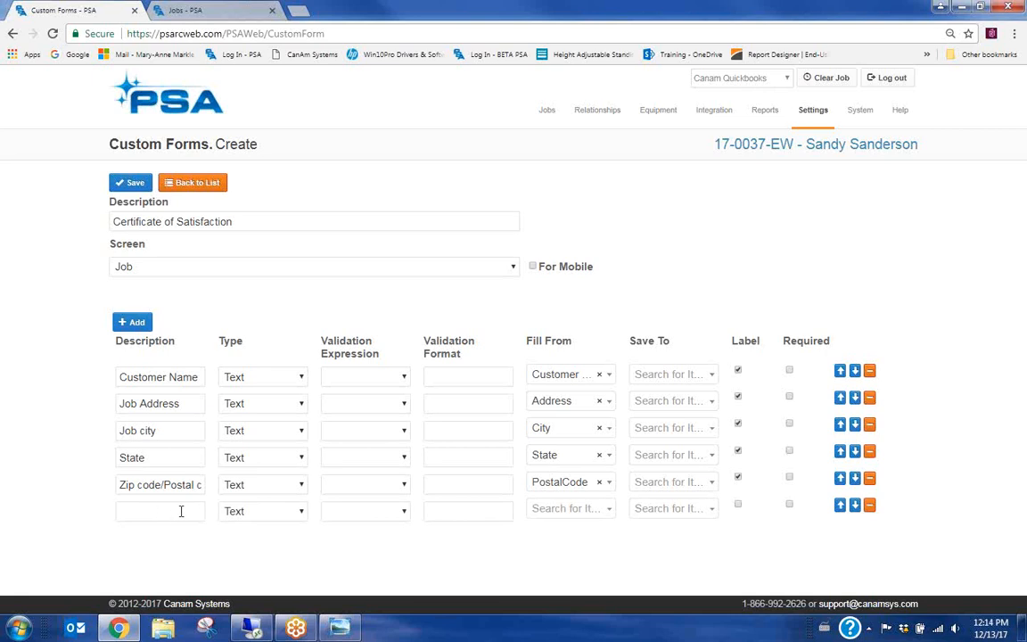
Name the sixth row 'Claim #', fill it from Claim, and tick its Label box
click(177, 510)
text(Claim #)
click(565, 509)
text(claim)
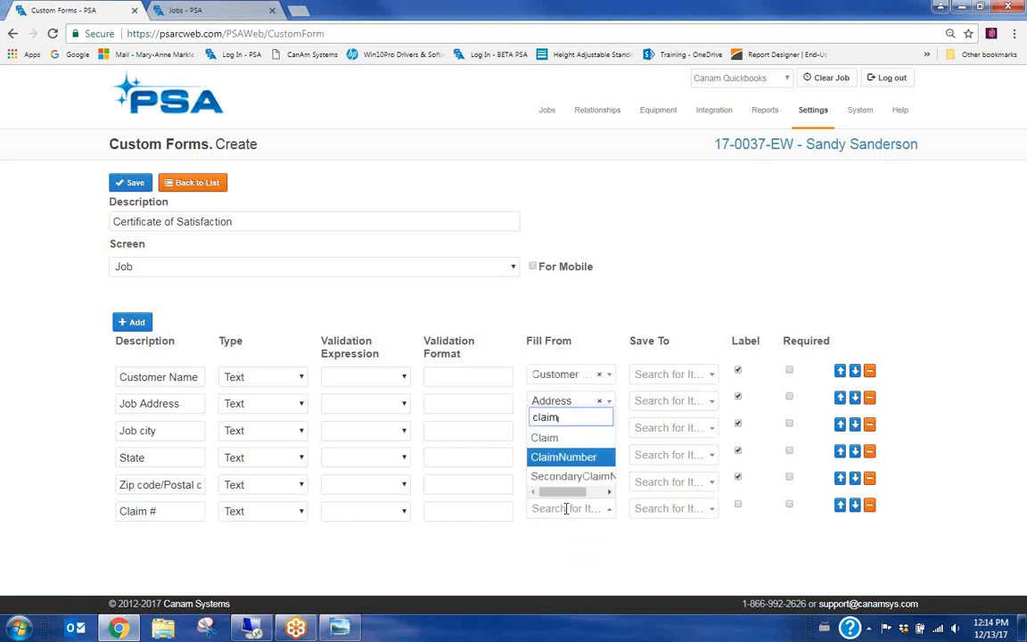
click(557, 436)
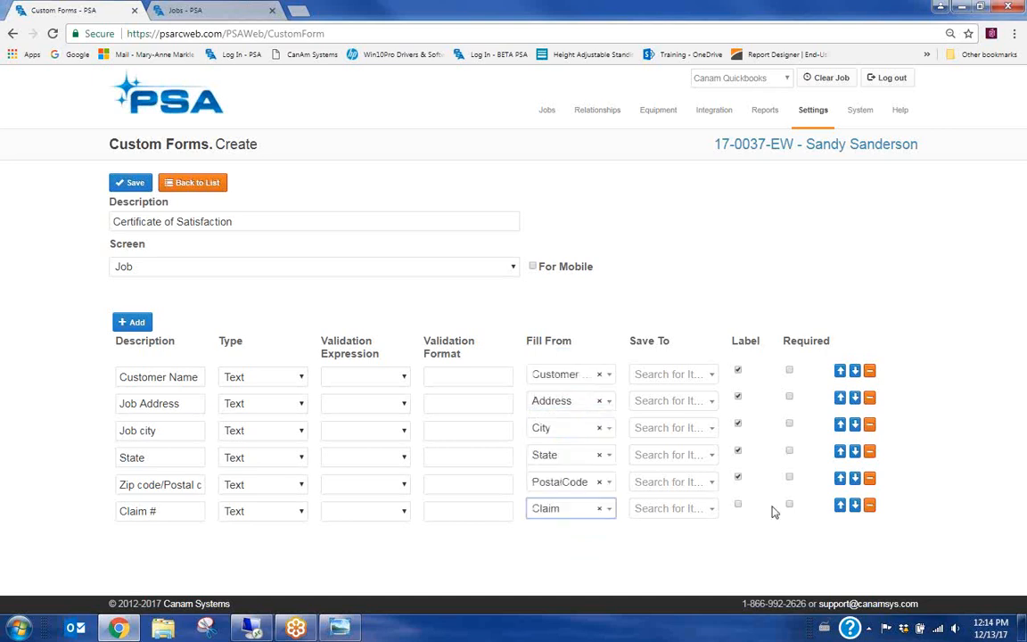
click(737, 504)
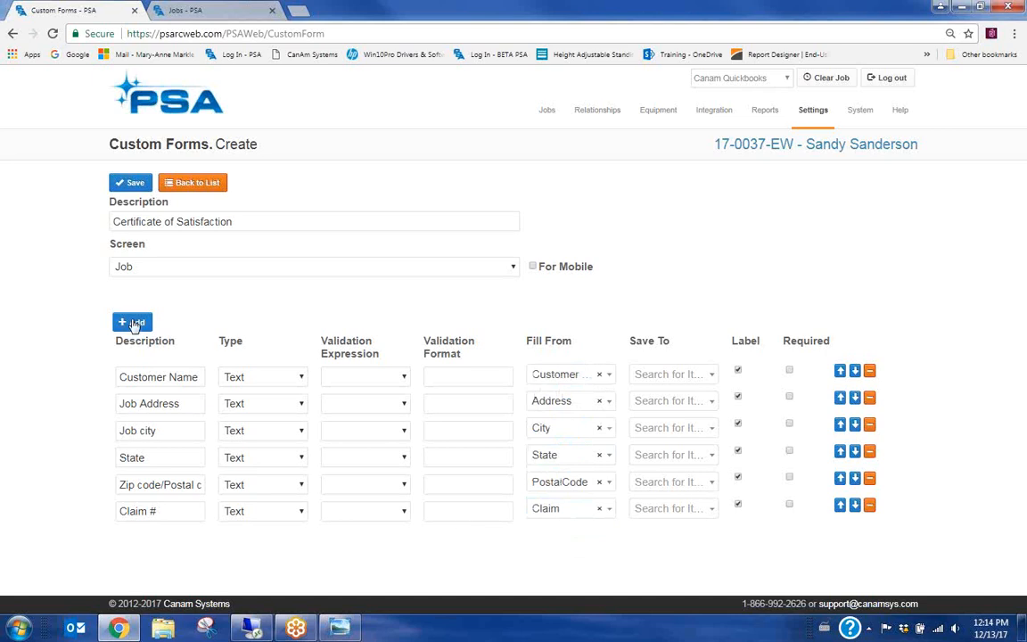
Add two rows and set the first as 'Home Phone', filling from the job's Home Phone
click(131, 323)
click(132, 322)
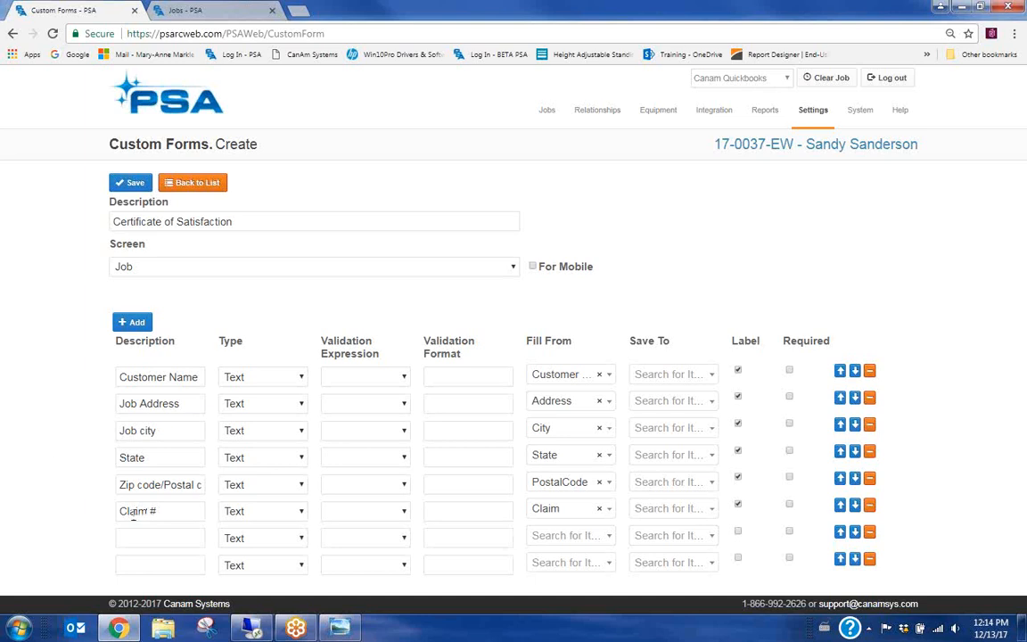
click(140, 531)
text(Home Phone)
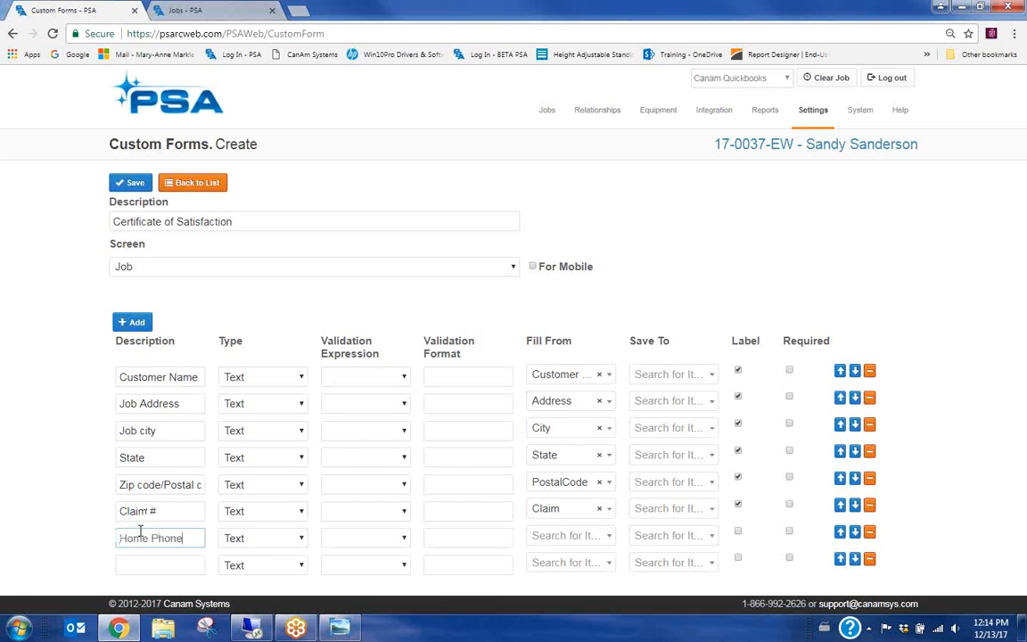
click(561, 537)
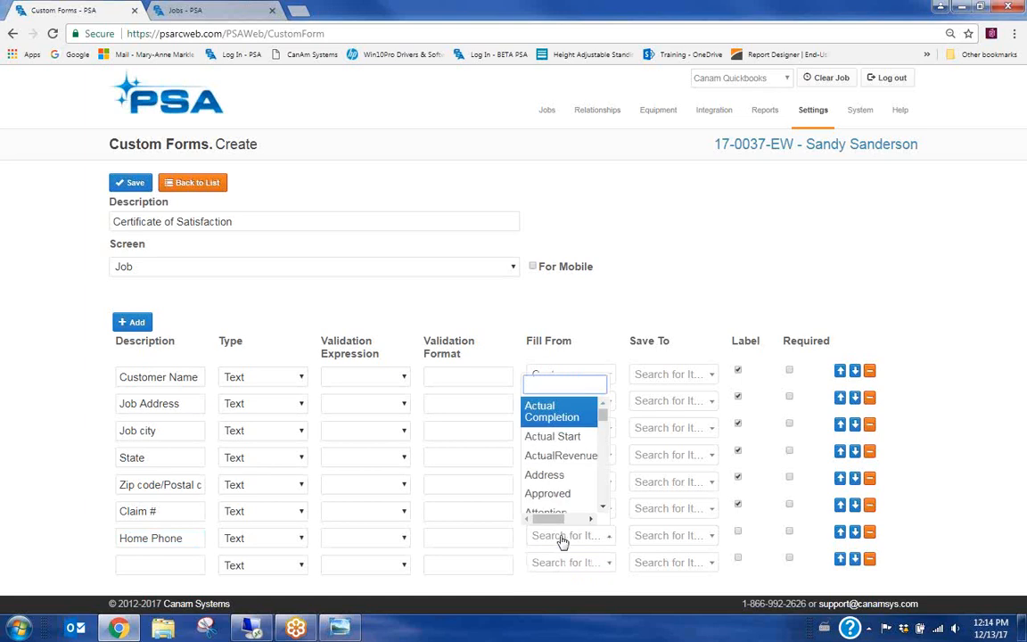
text(phone)
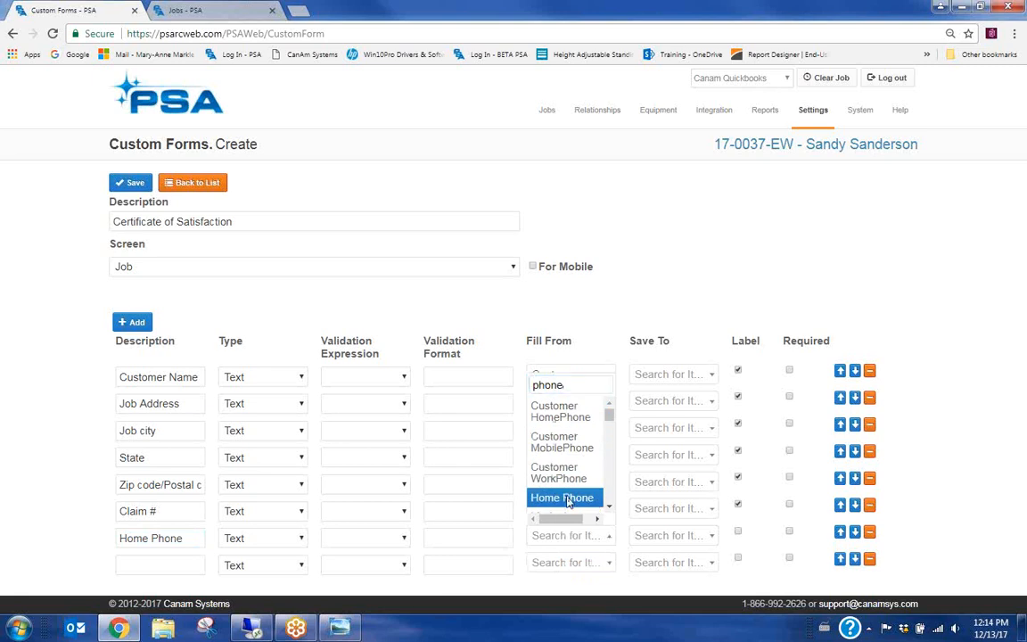
click(563, 498)
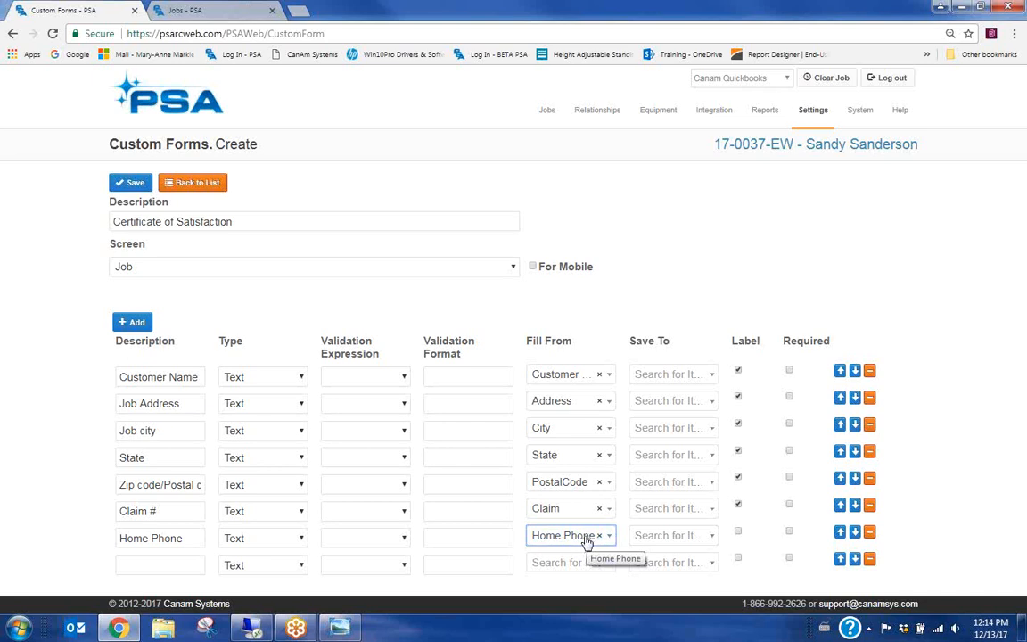
Set Save To as HomePhone for the Home Phone row and PostalCode for the zip row
click(681, 541)
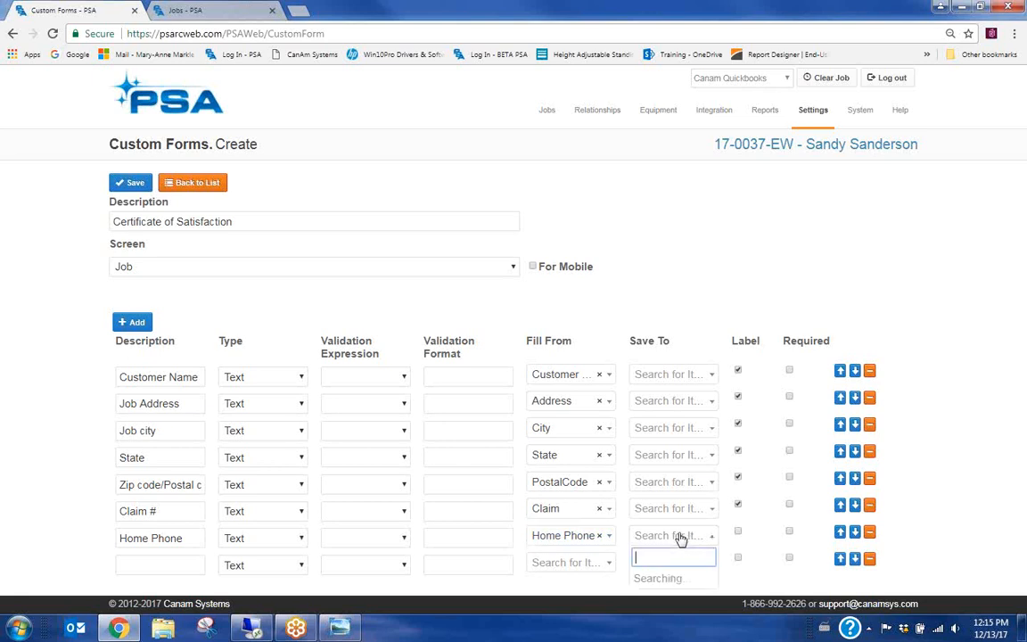
text(home)
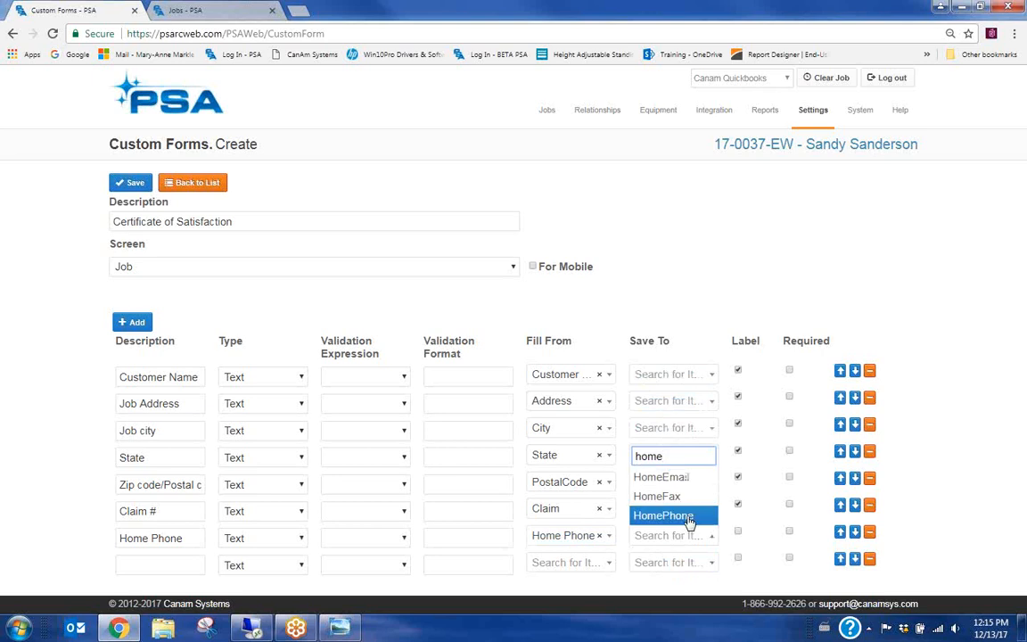
click(689, 518)
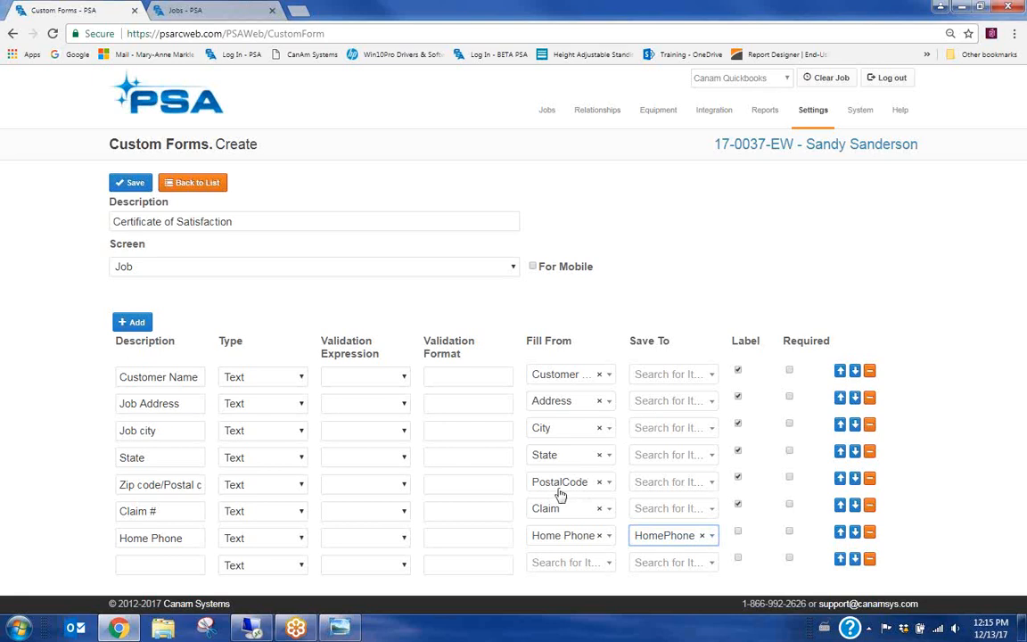
click(661, 483)
text(post)
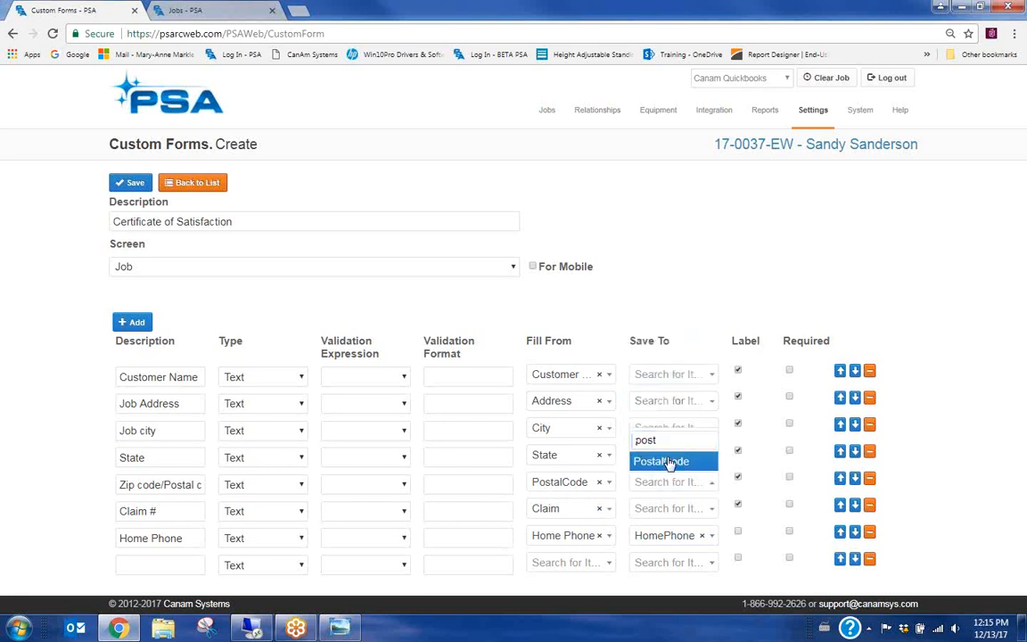
click(669, 461)
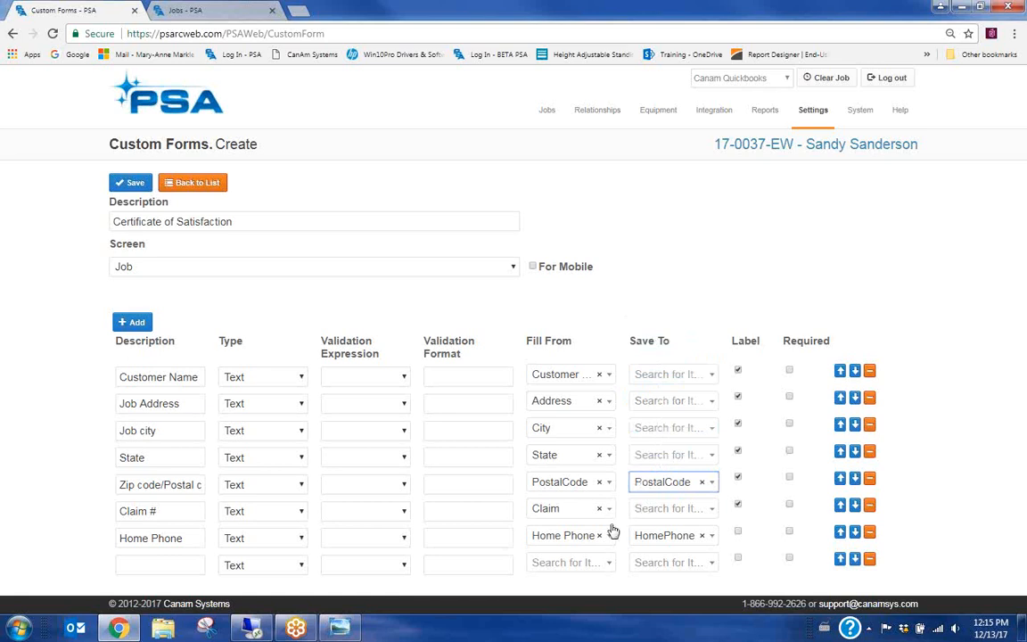
Search Claim # Save To choices without picking one, then name the last row 'Insurance'
click(674, 513)
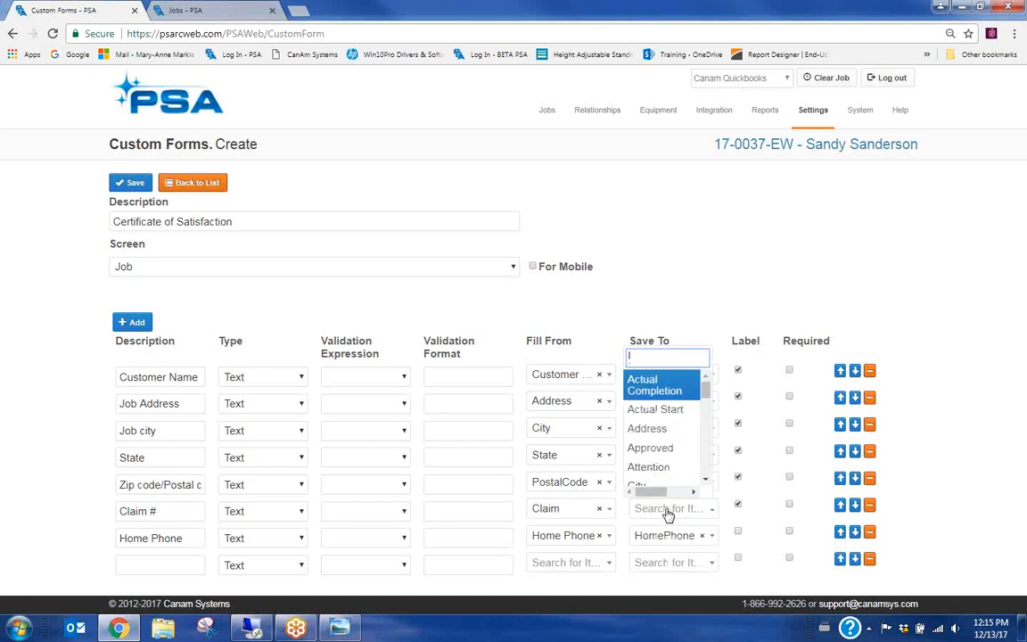
text(claim)
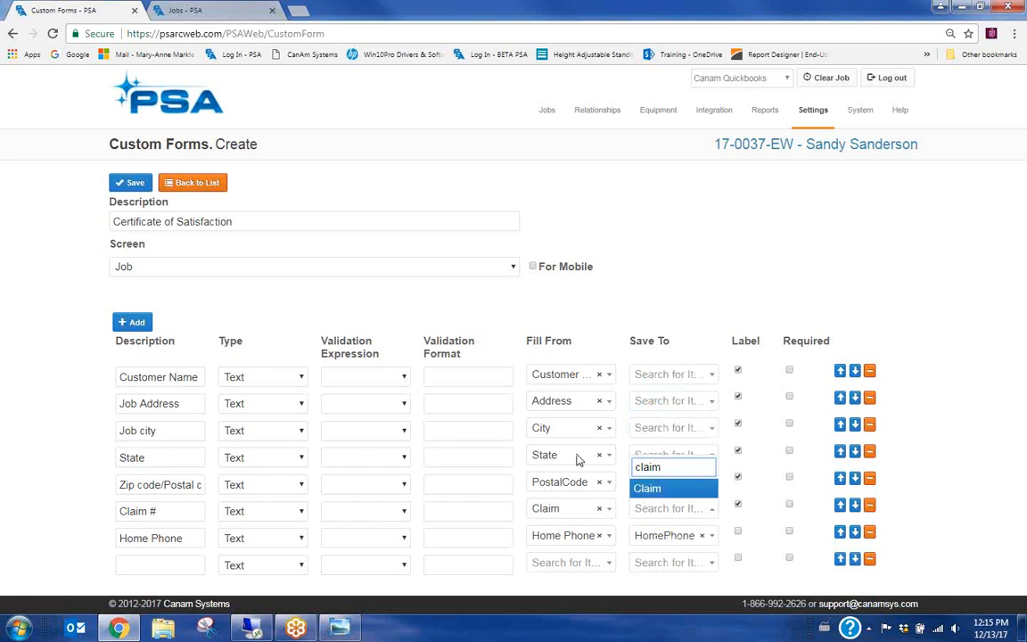
click(769, 471)
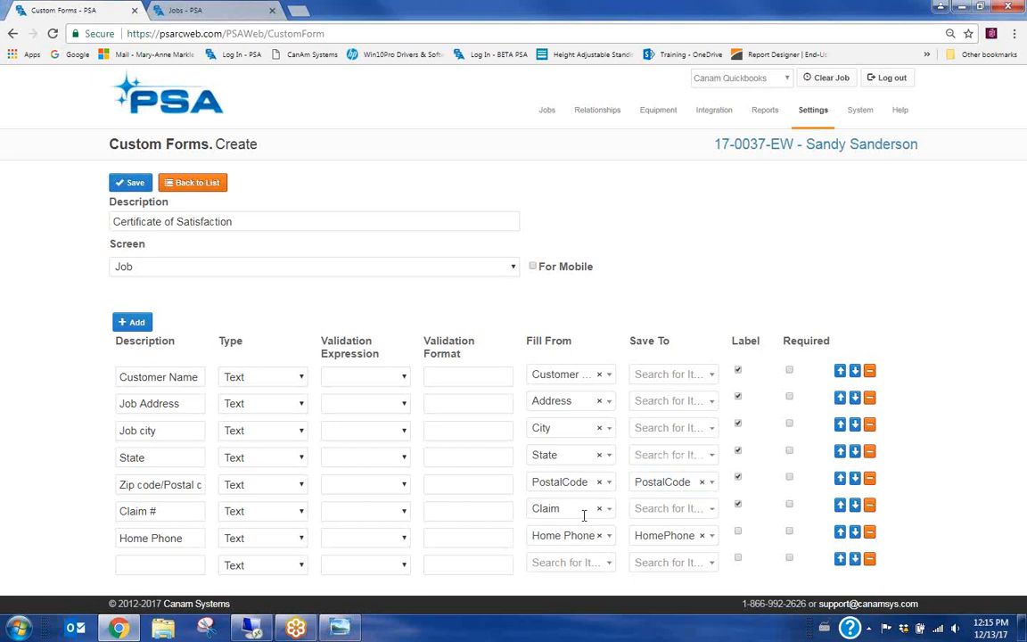
click(131, 572)
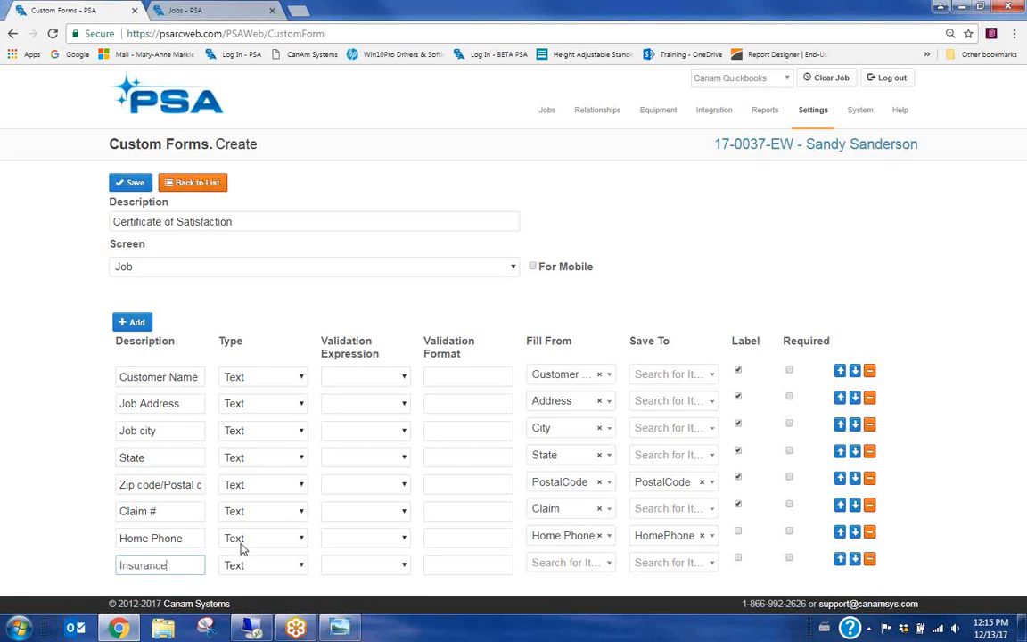
Complete the last row's name as 'Insurance Company' and search 'mar' in its Fill From list
text(ompany)
click(575, 564)
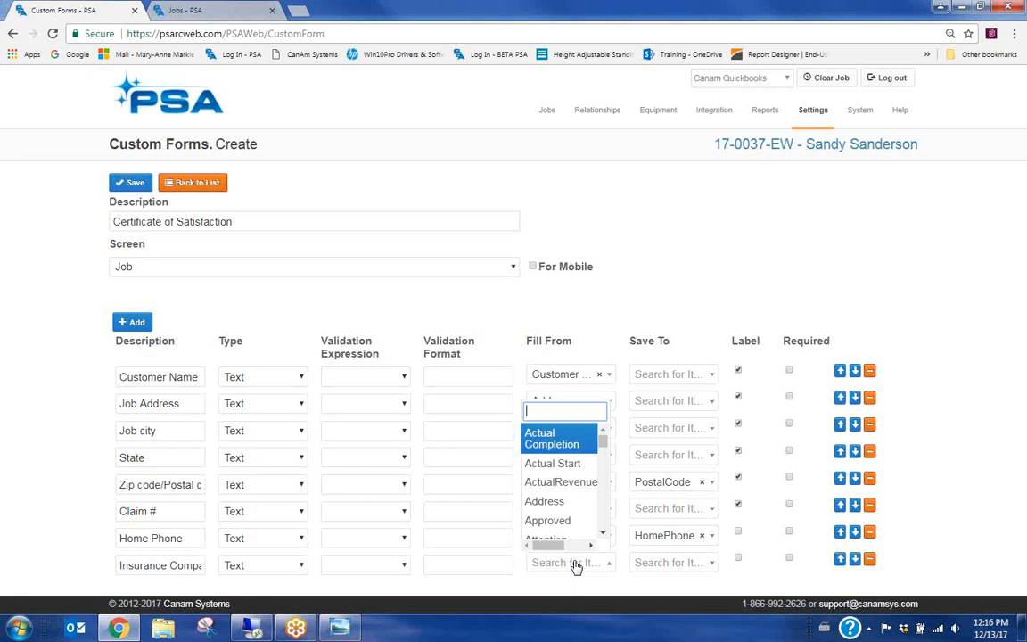
text(m)
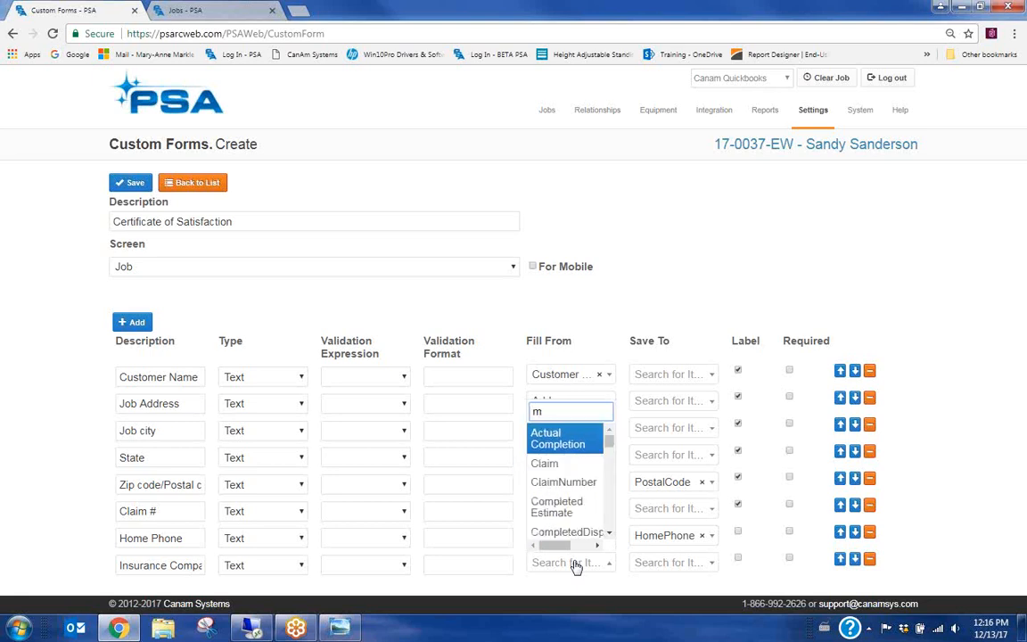
text(ar)
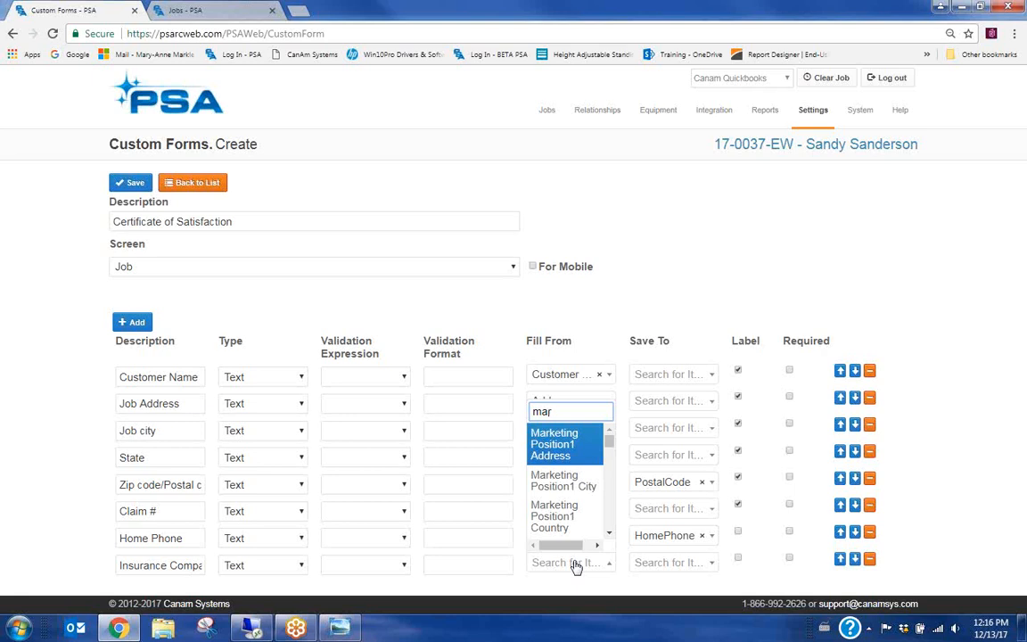
Review the job's related companies and contacts, then return to the custom form tab
click(196, 10)
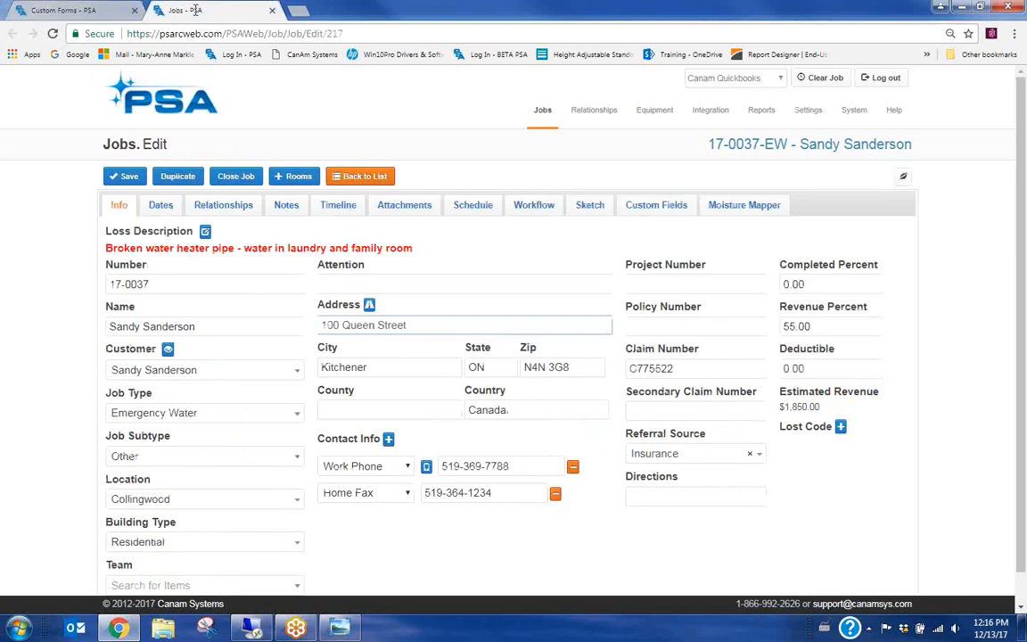
click(220, 205)
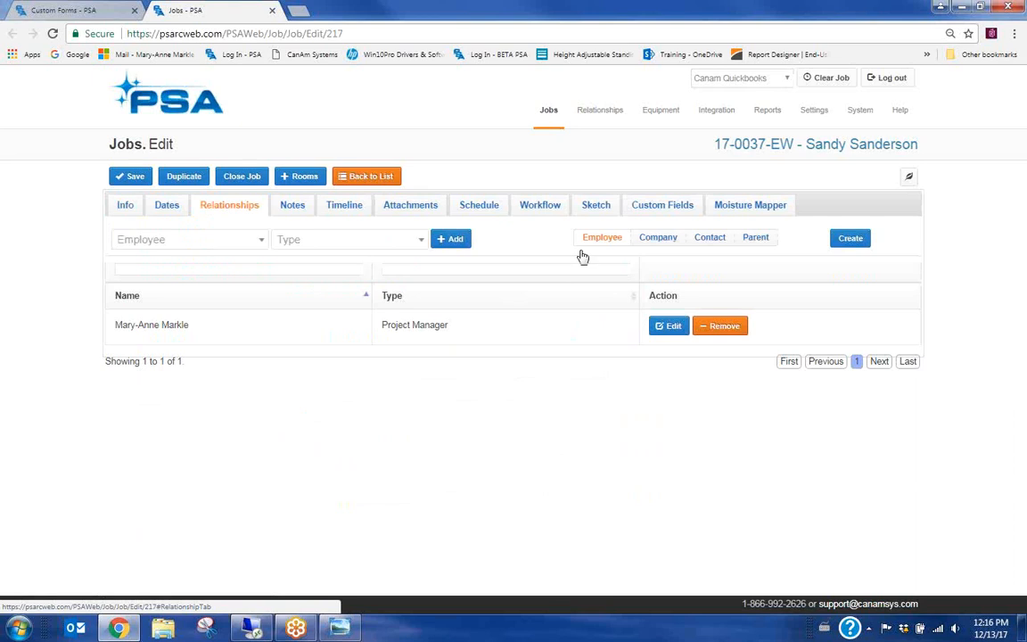
click(664, 239)
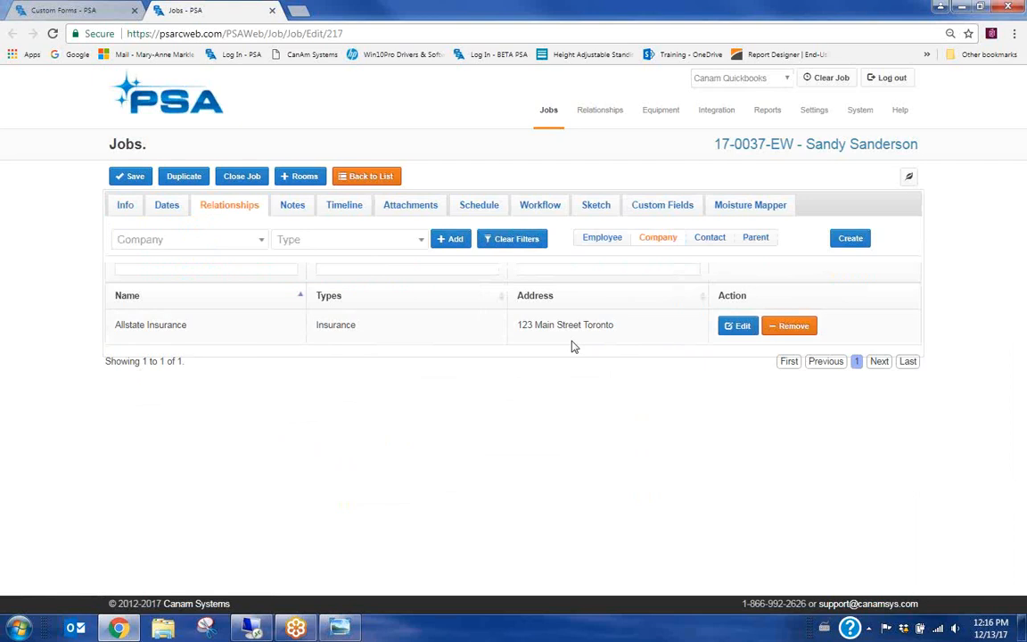
click(708, 246)
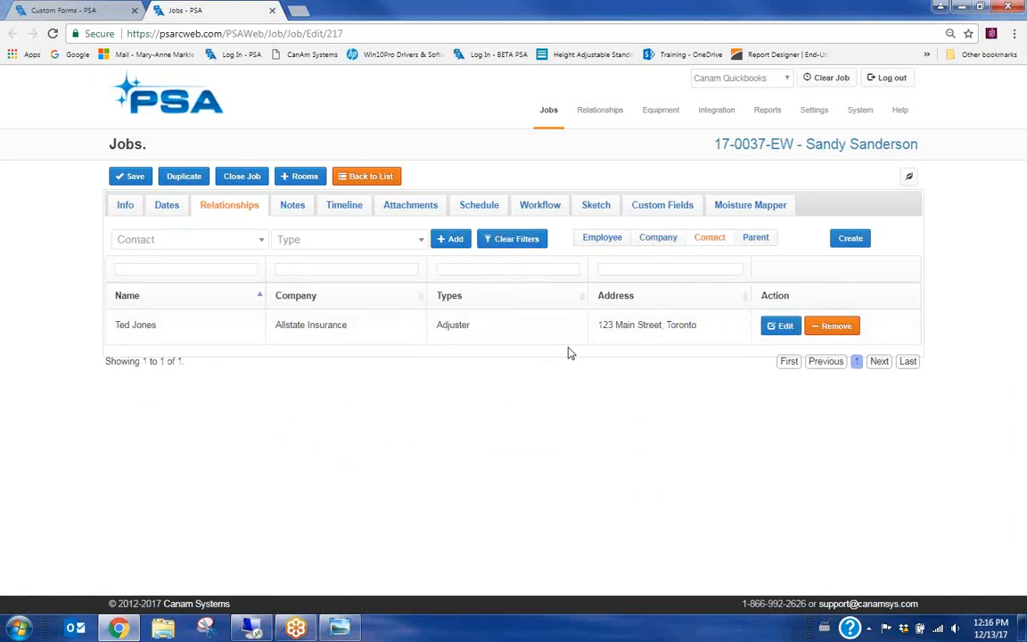
click(660, 244)
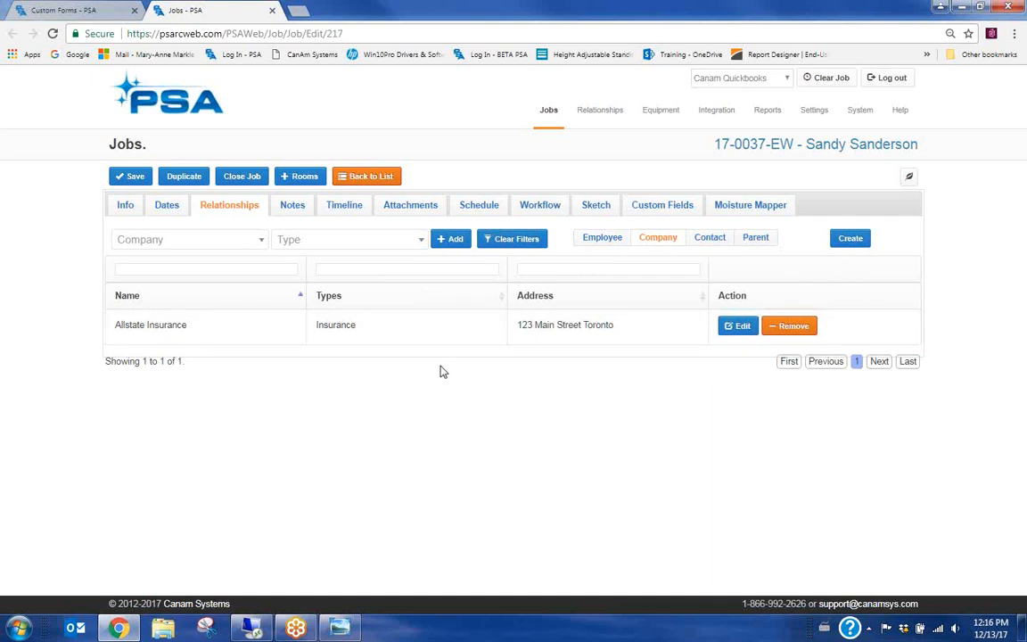
click(57, 13)
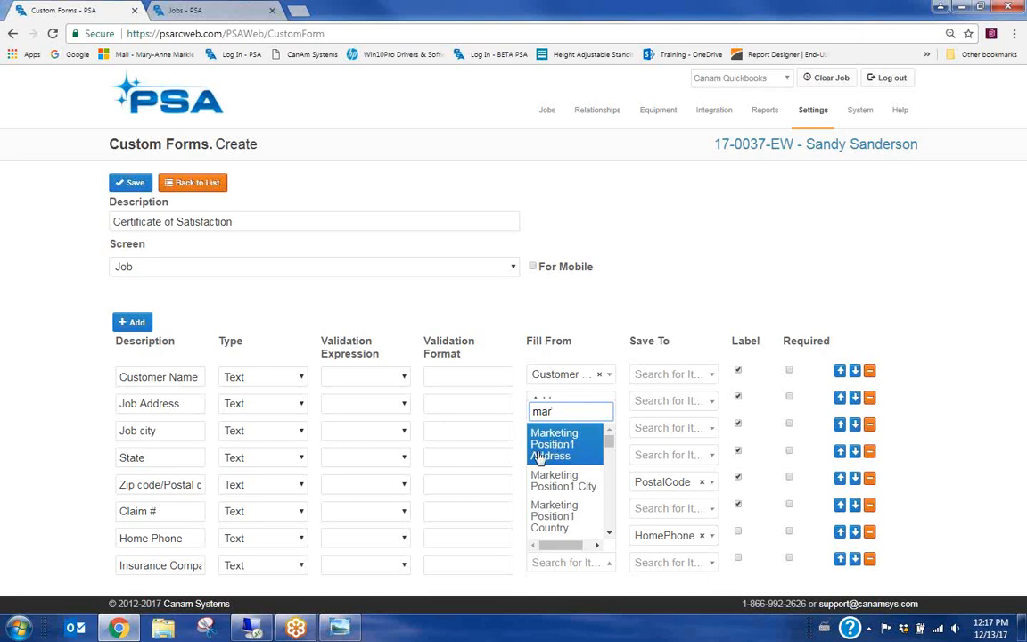
Set the Insurance Company row to fill from Marketing Position1 Name
click(609, 533)
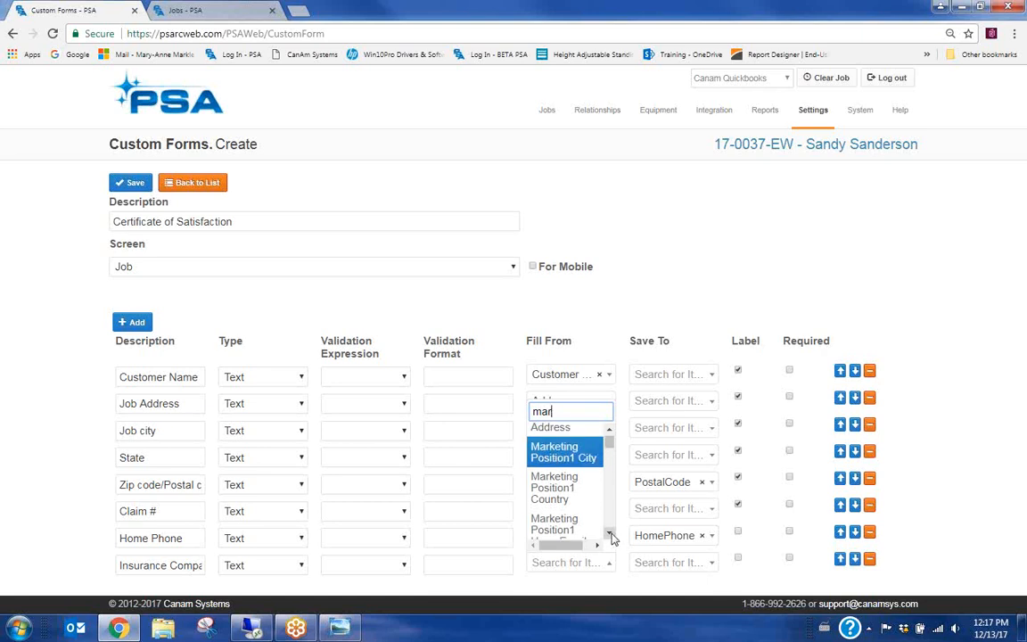
click(610, 533)
click(610, 533)
click(610, 533)
click(610, 533)
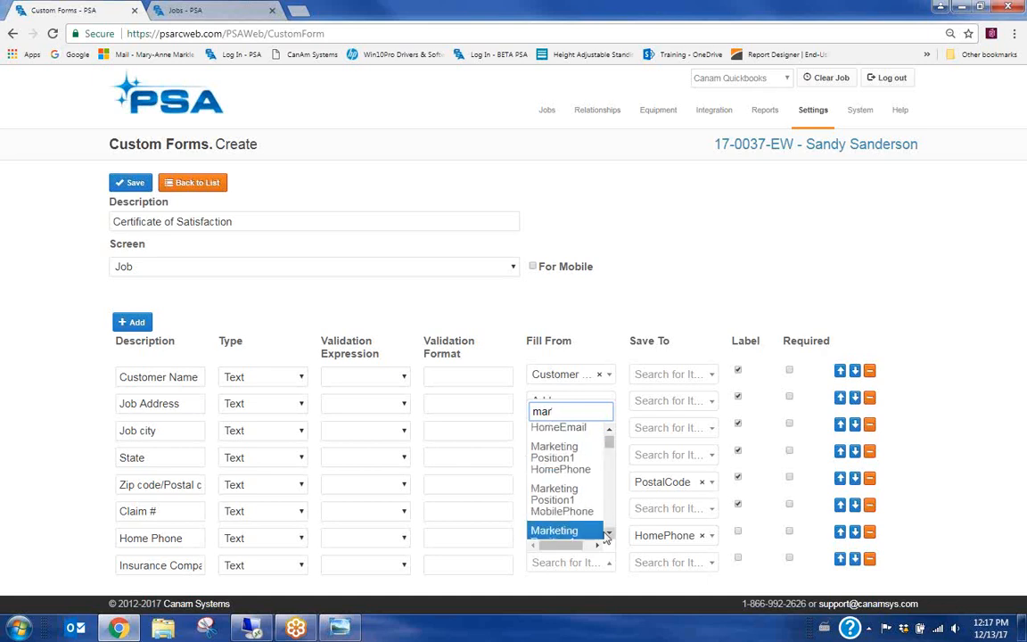
click(610, 533)
click(610, 533)
click(610, 533)
click(609, 533)
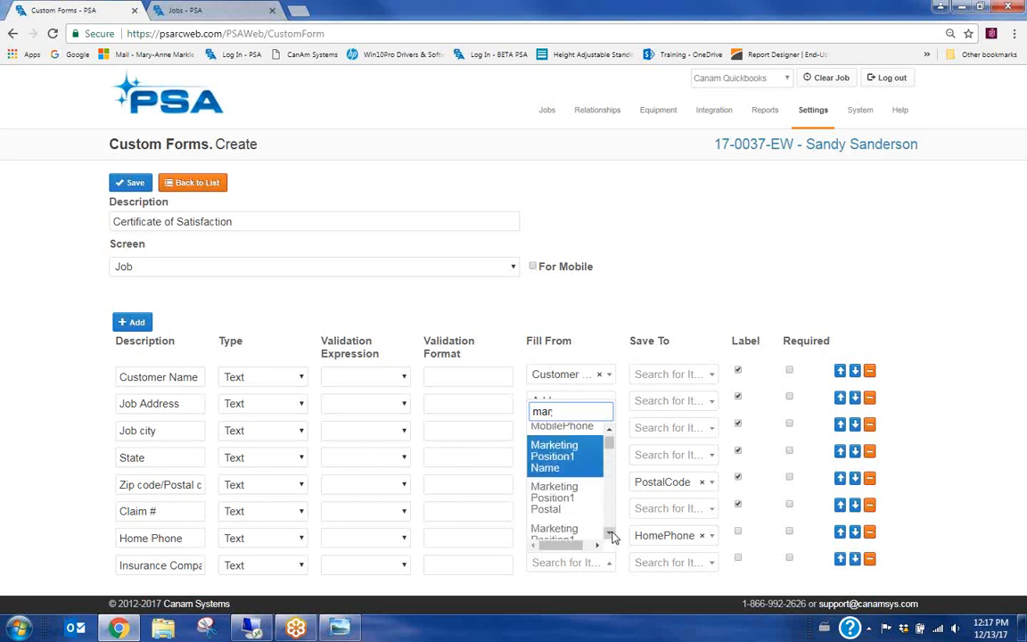
click(610, 533)
click(610, 533)
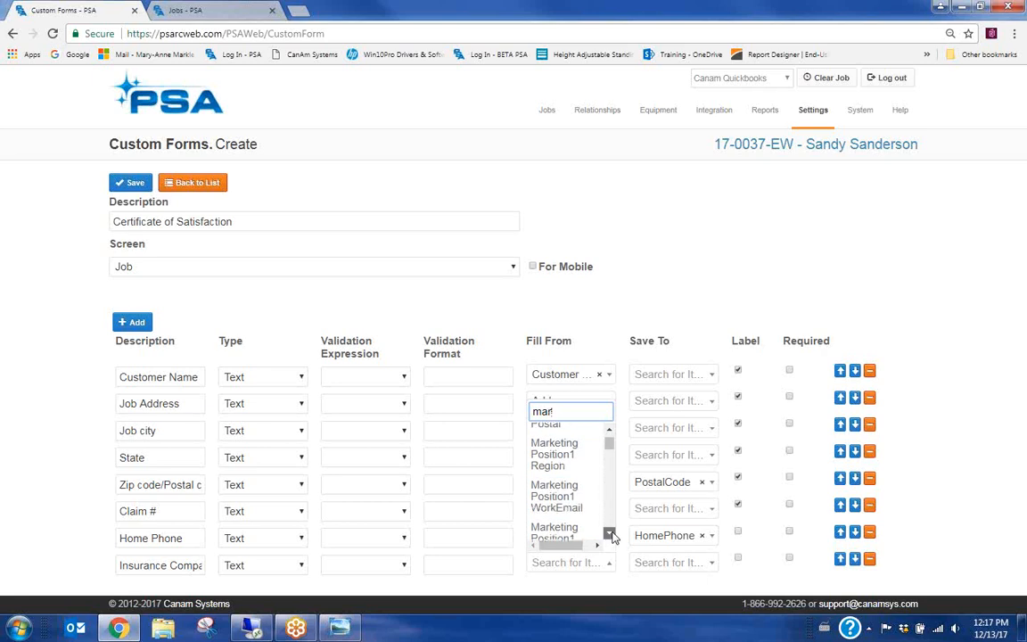
click(610, 533)
click(609, 533)
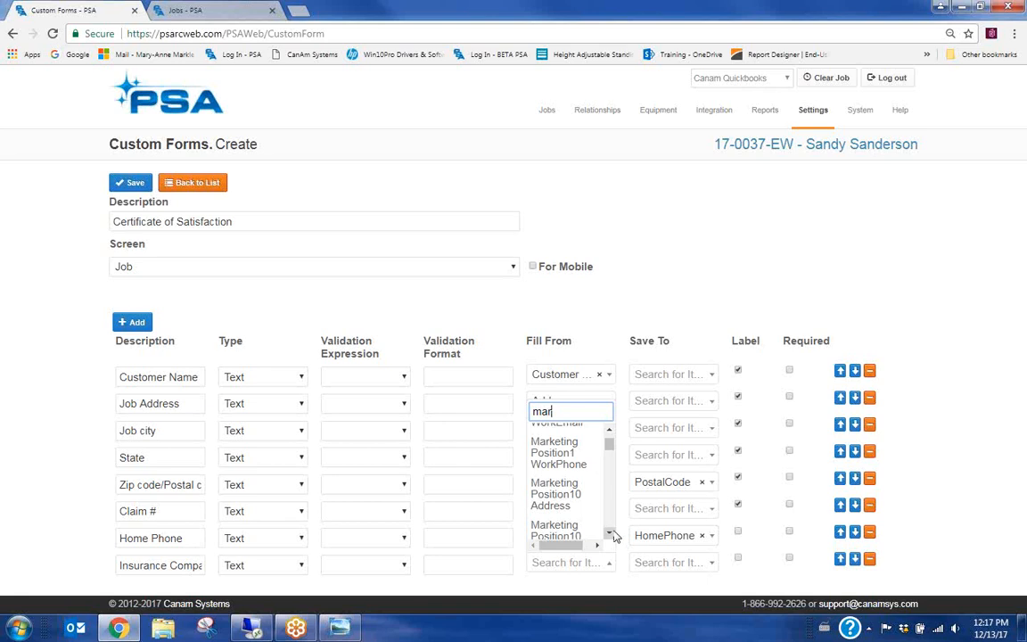
click(611, 431)
click(611, 432)
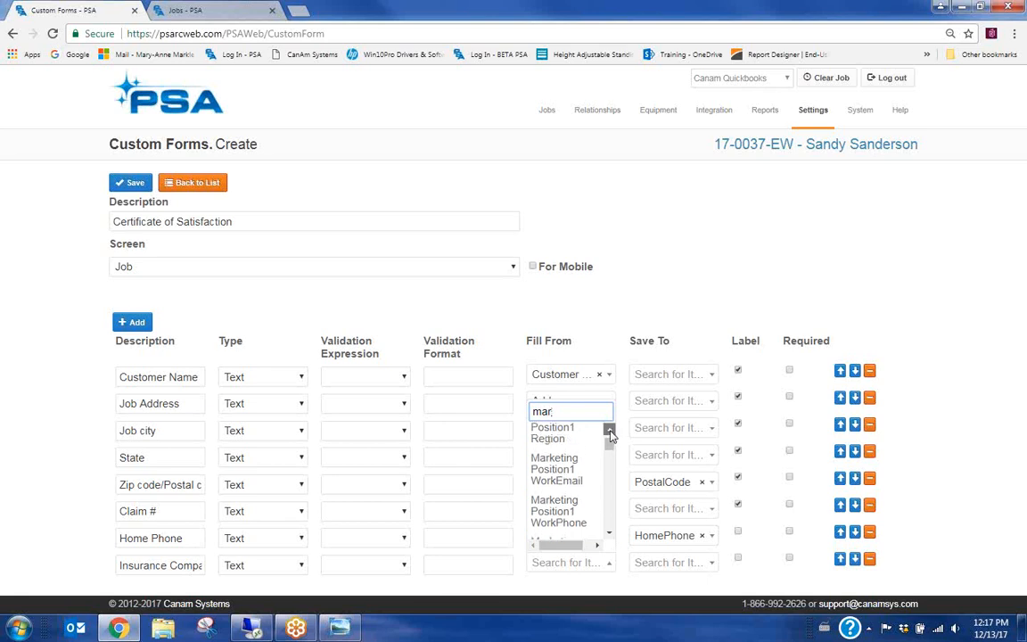
click(611, 431)
click(610, 431)
click(611, 431)
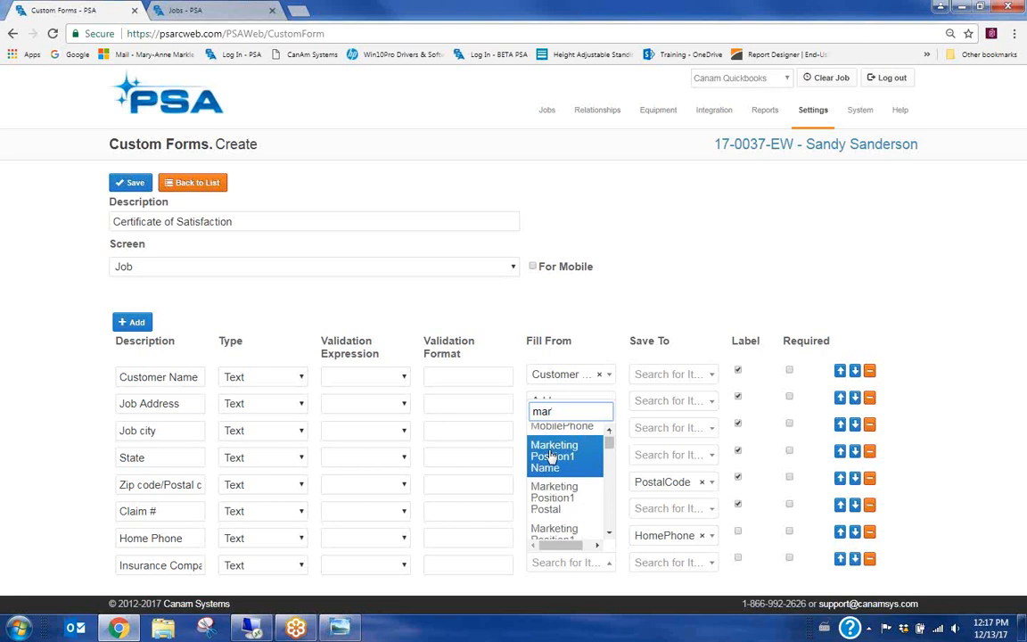
click(553, 465)
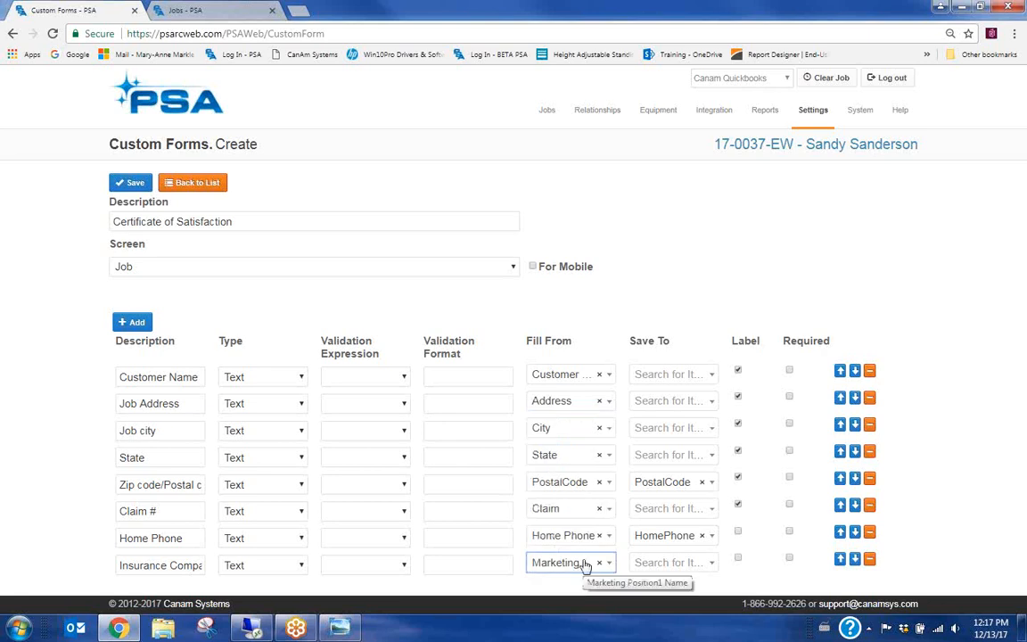
Search Insurance Company's Save To choices for 'marke', then close without choosing
click(713, 563)
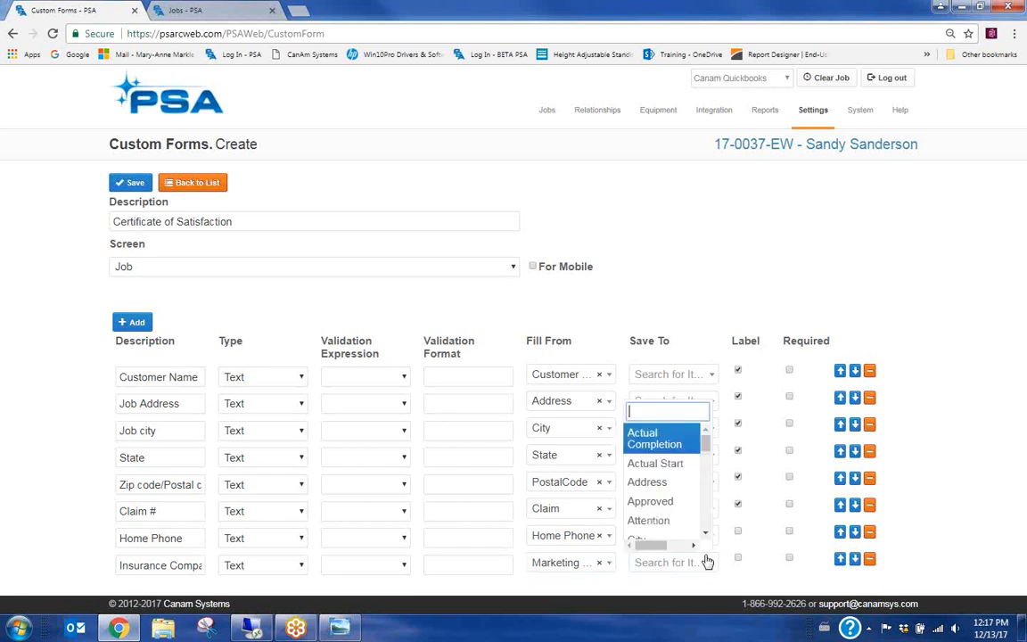
text(mark)
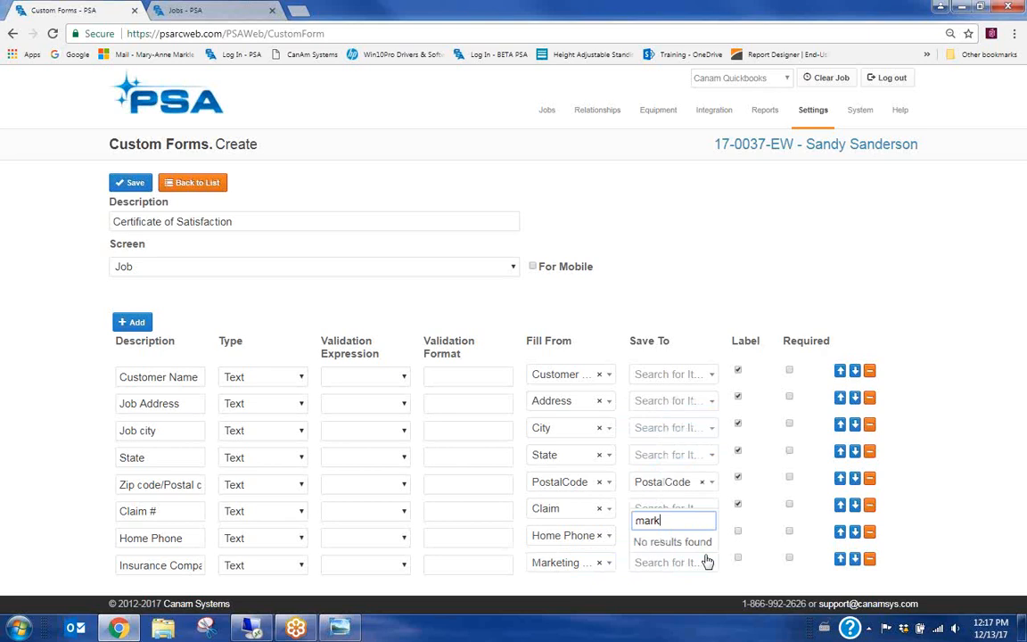
text(e)
drag(678, 519, 613, 530)
key(BackSpace)
click(761, 470)
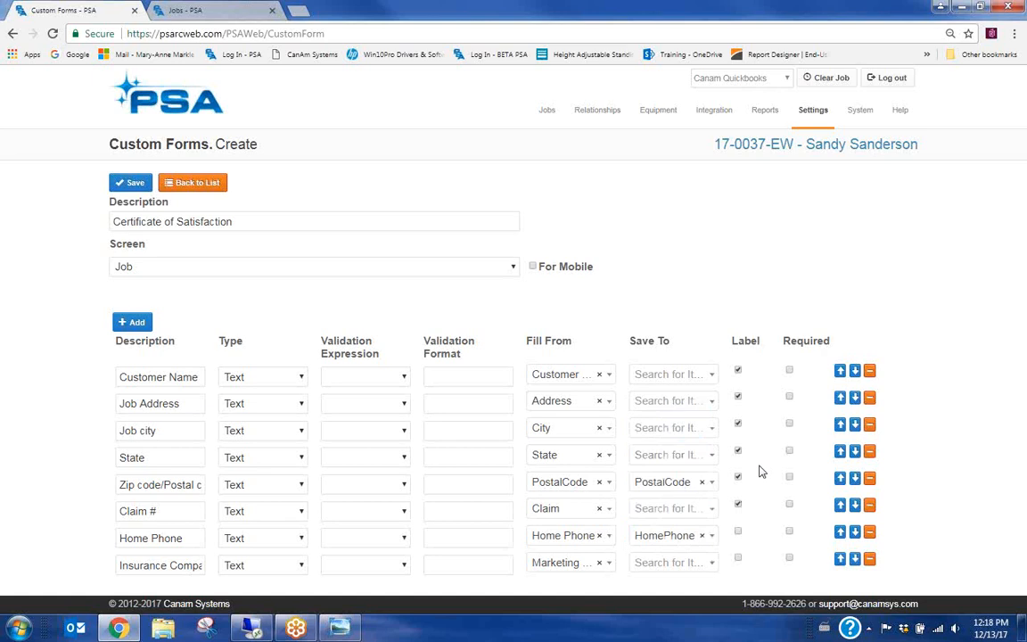
Show labels for Home Phone and Insurance Company, and add a ninth row
click(738, 532)
click(738, 558)
click(132, 321)
Name the new ninth row 'Adjuster'
scroll(169, 522, down, 1)
click(152, 573)
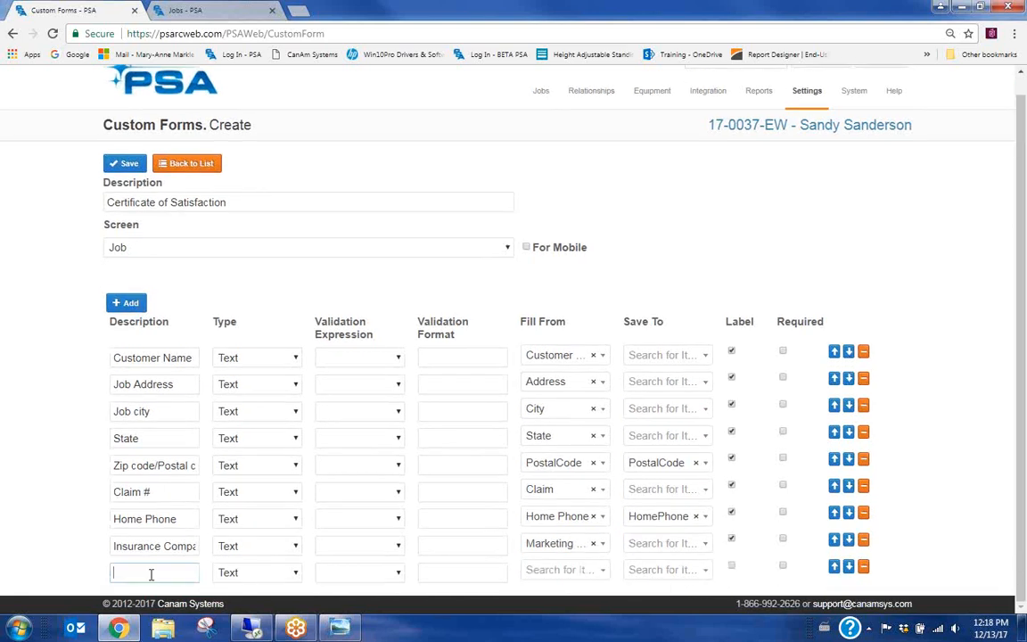
text(Adjusterer)
Set the Adjuster row to fill from Marketing PositionContact Name
click(546, 571)
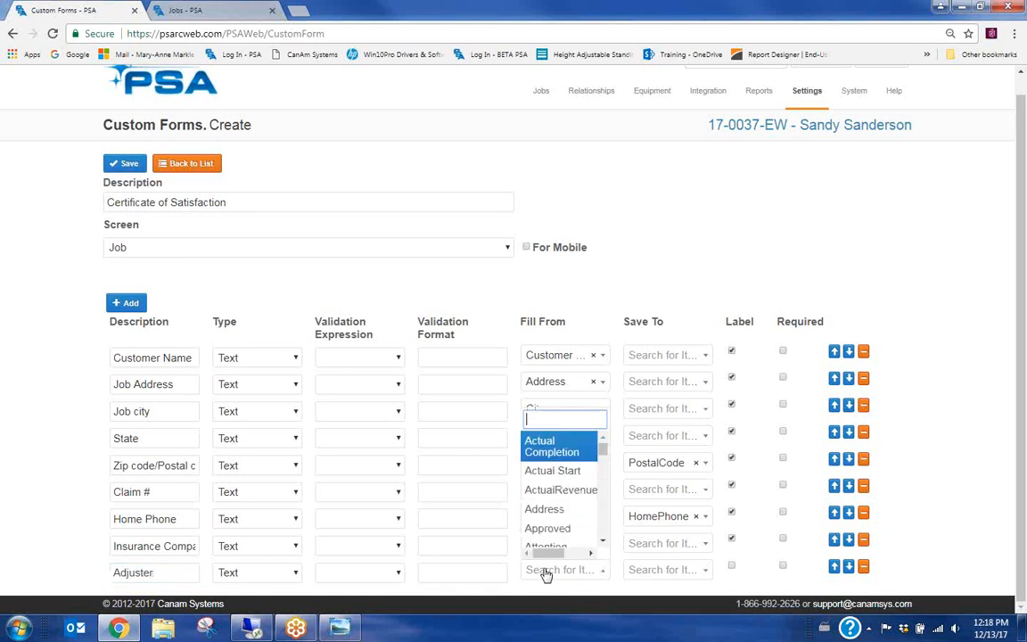
text(mar)
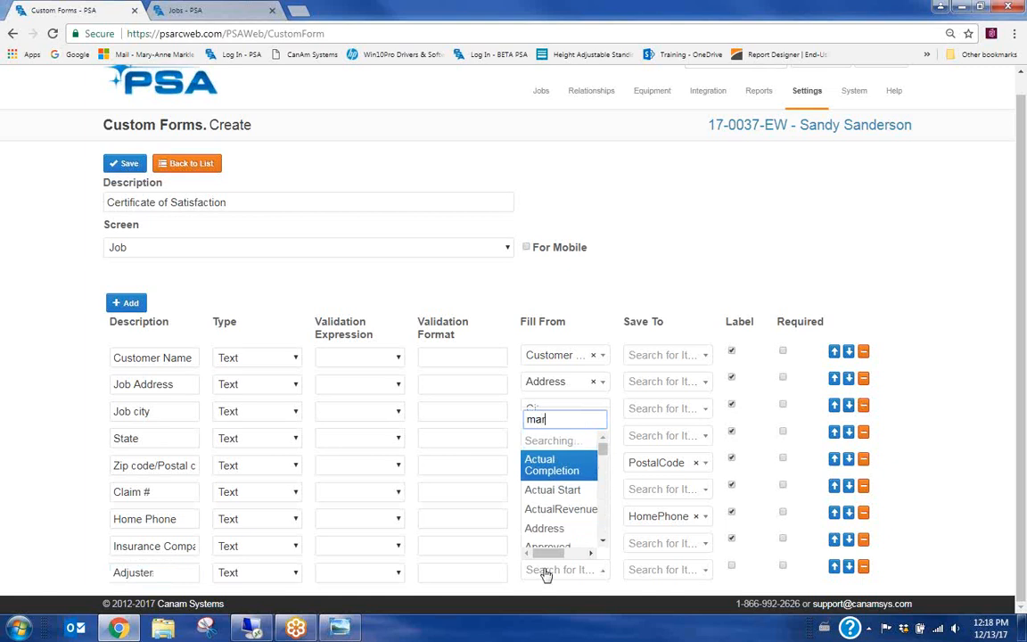
text(k)
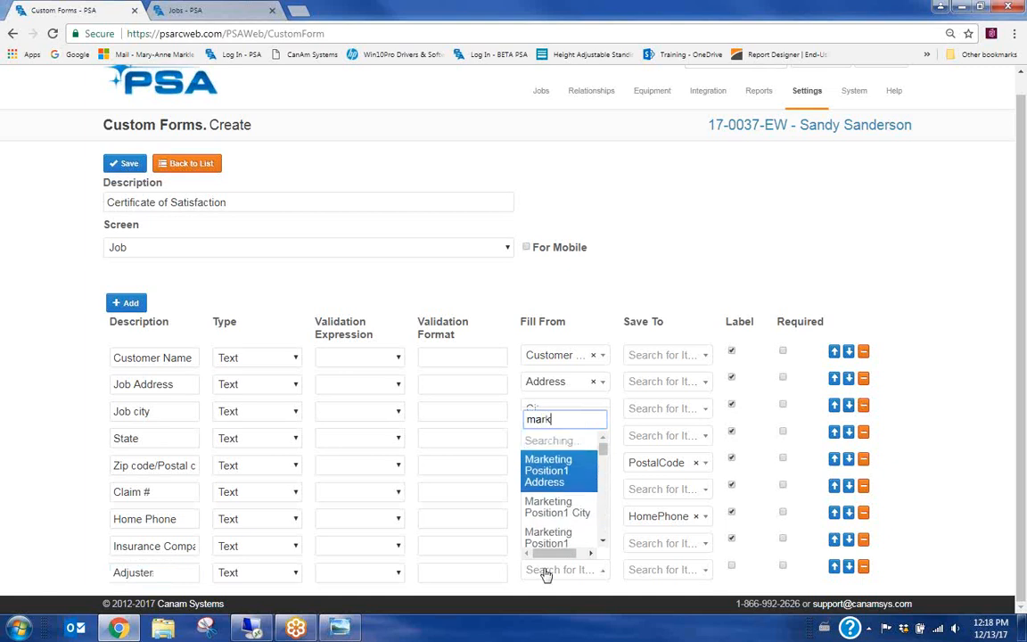
text(e)
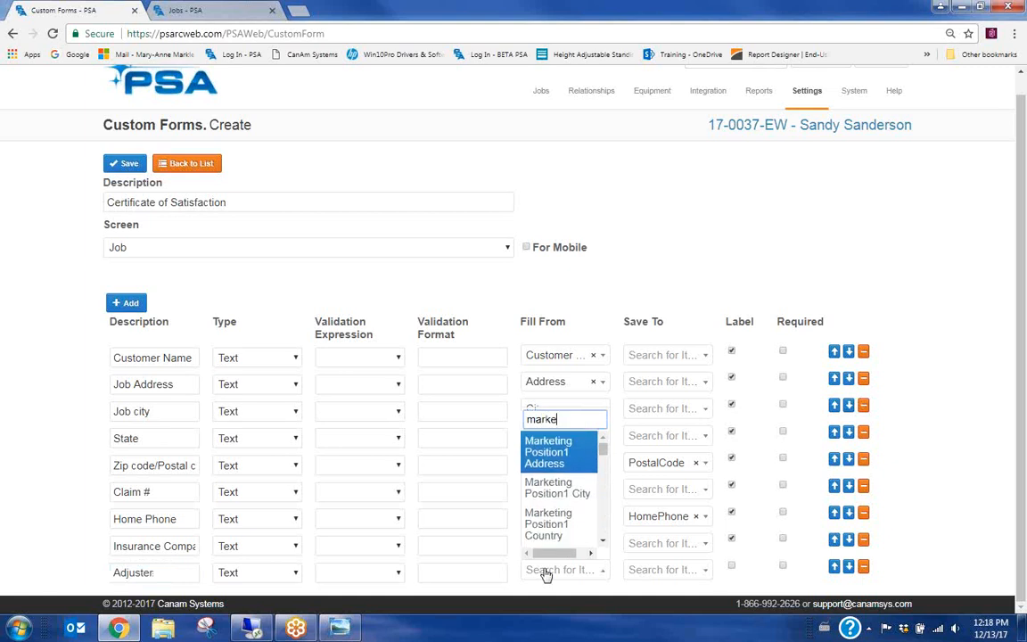
text(ting position2)
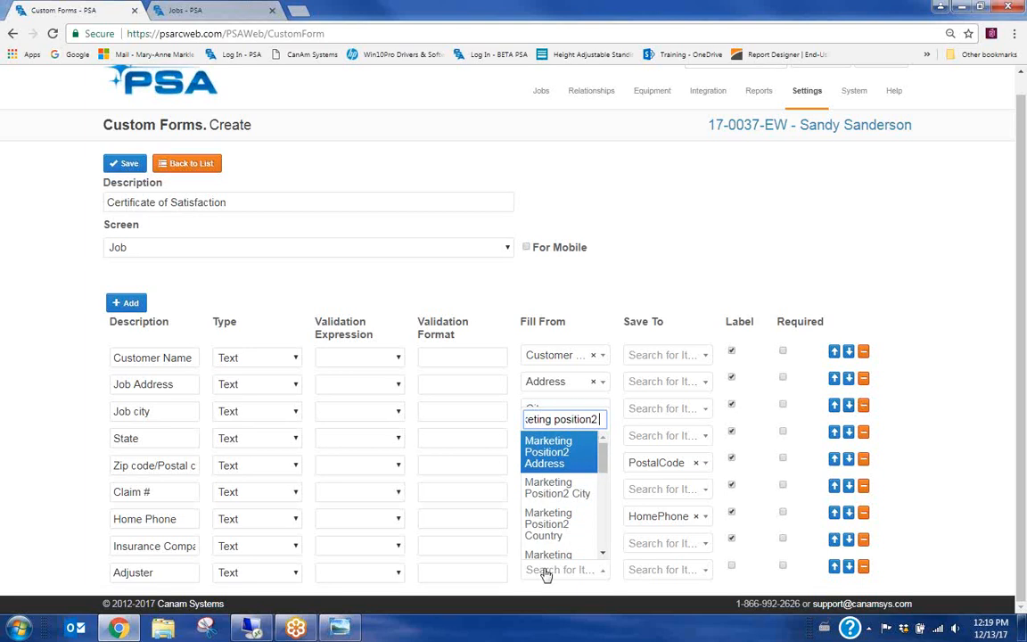
text( n)
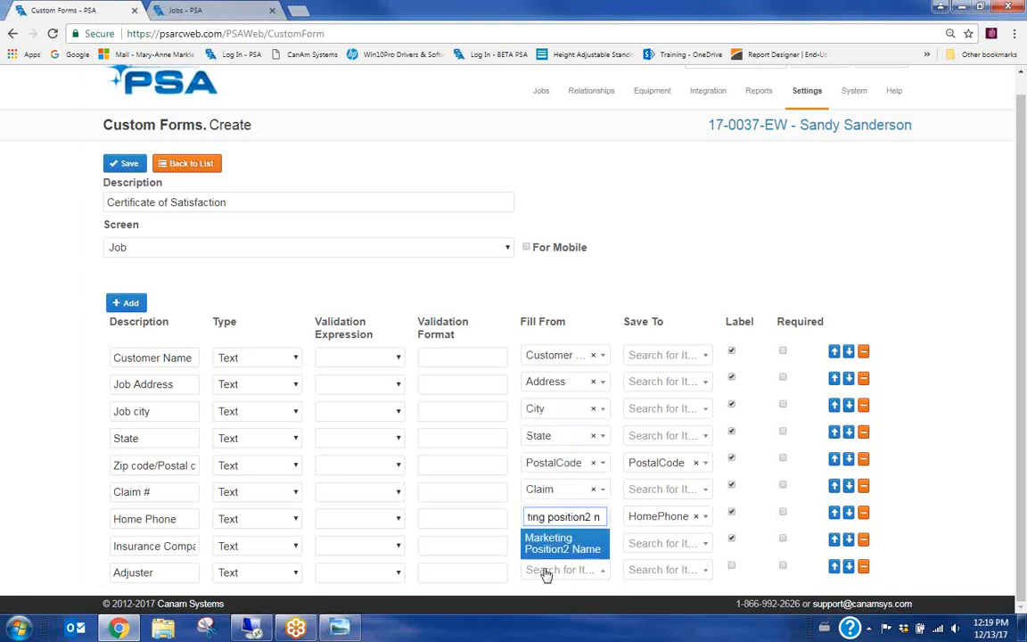
key(BackSpace)
key(BackSpace)
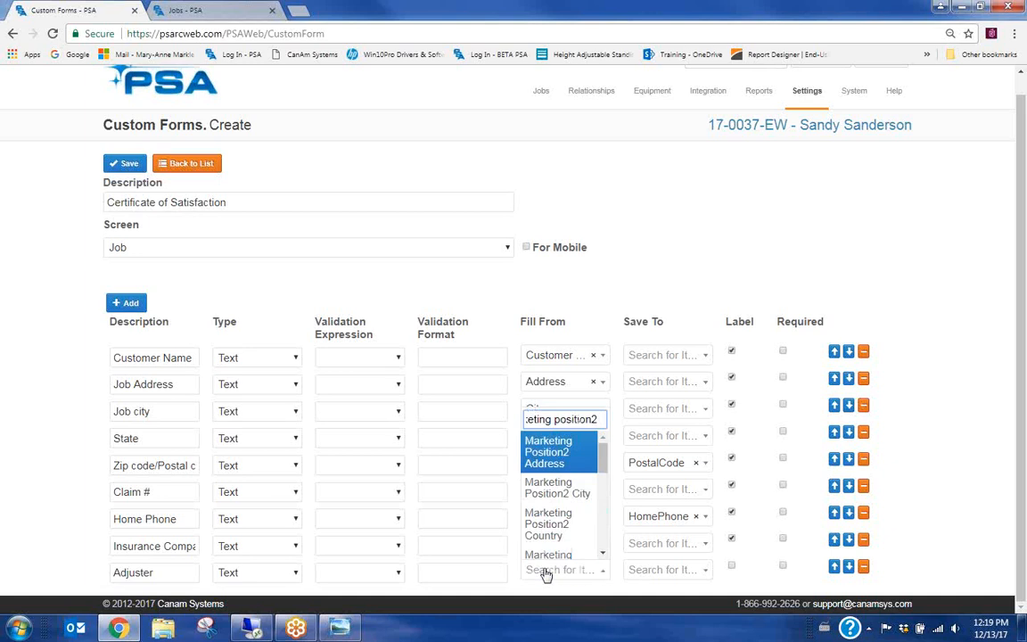
text(c)
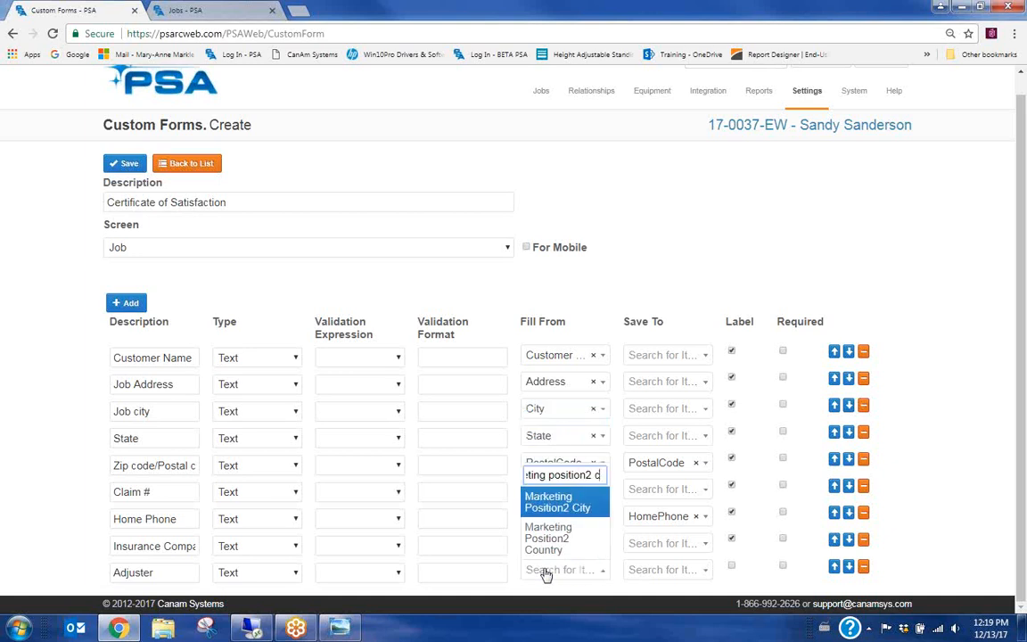
key(BackSpace)
key(BackSpace)
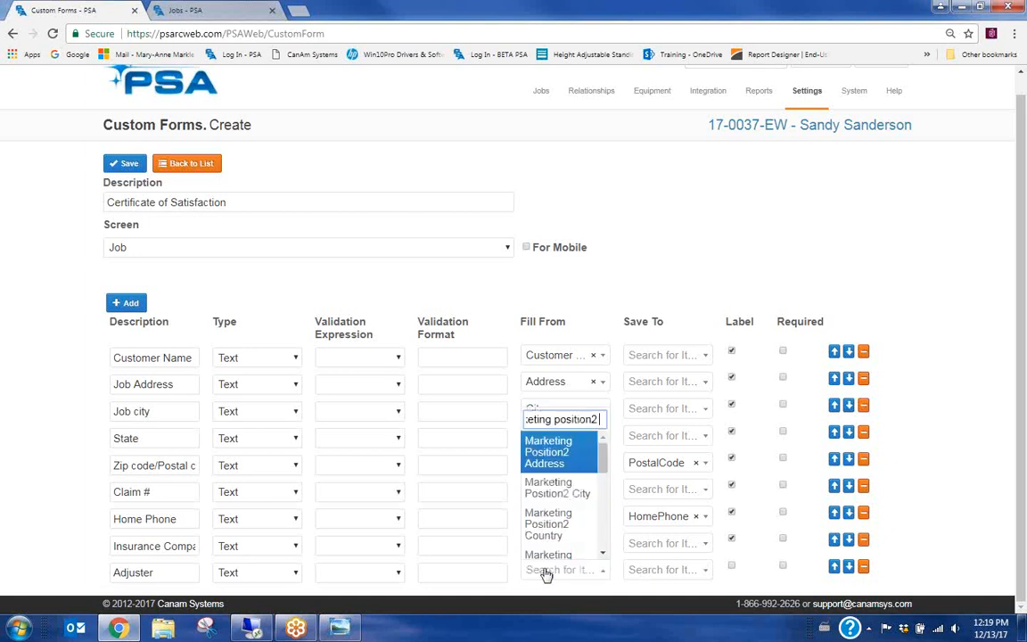
key(BackSpace)
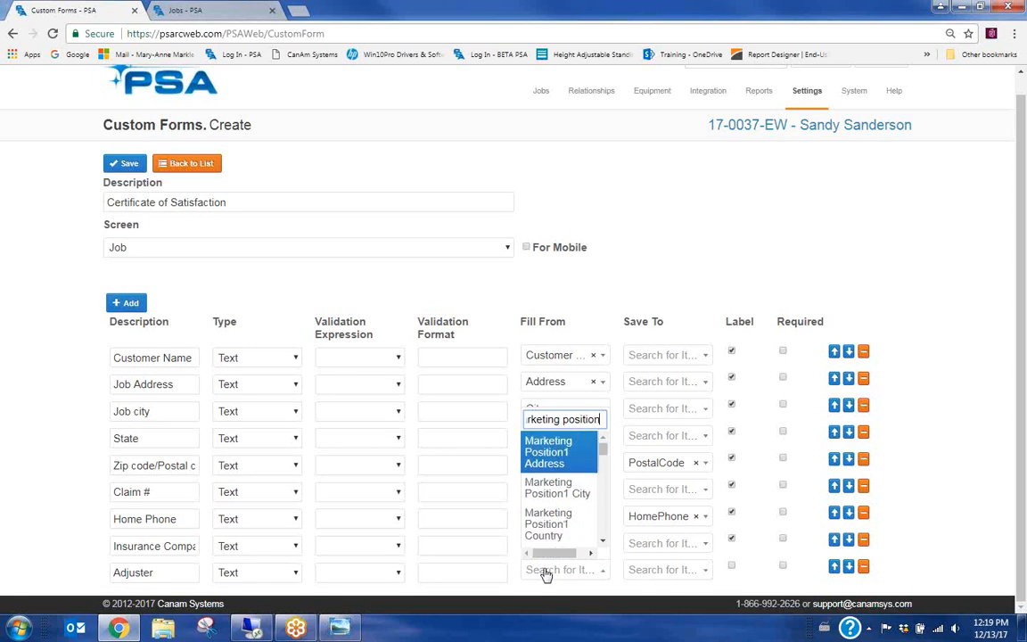
text(c)
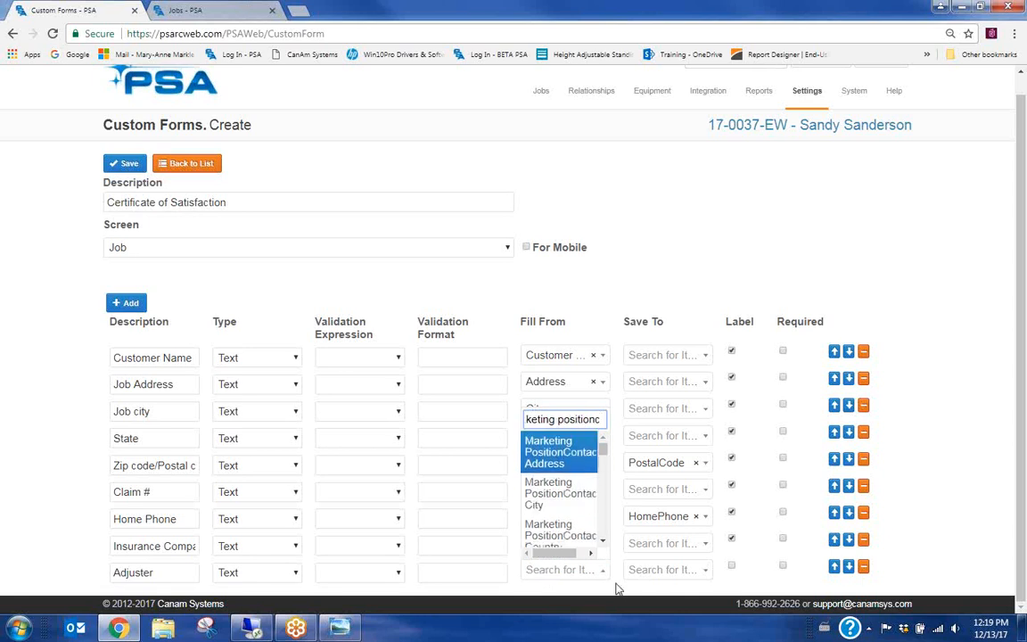
text(ontact2)
click(603, 542)
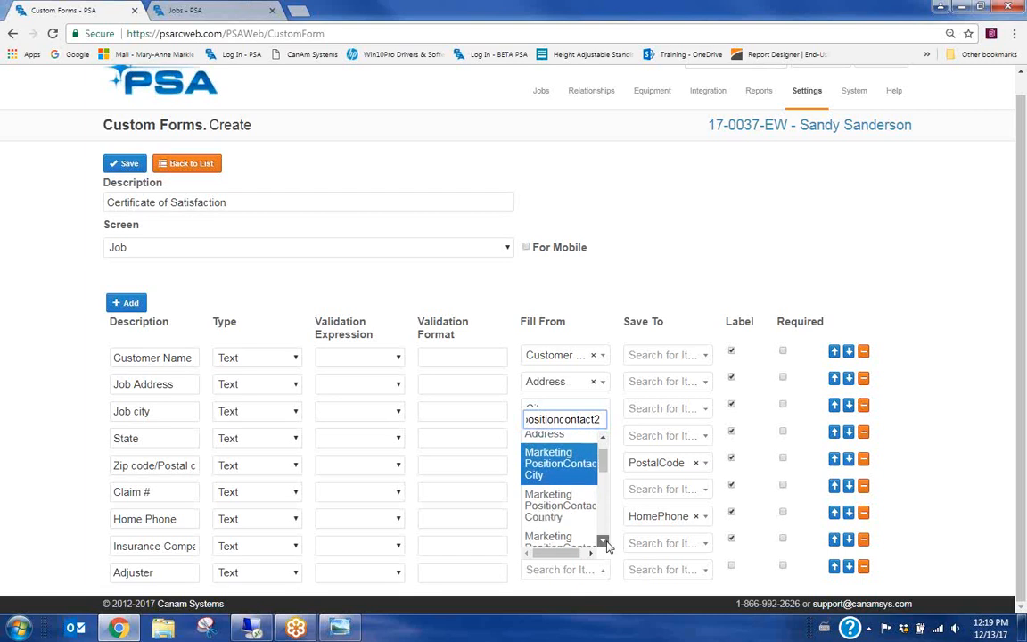
click(604, 541)
click(603, 541)
click(604, 541)
click(604, 541)
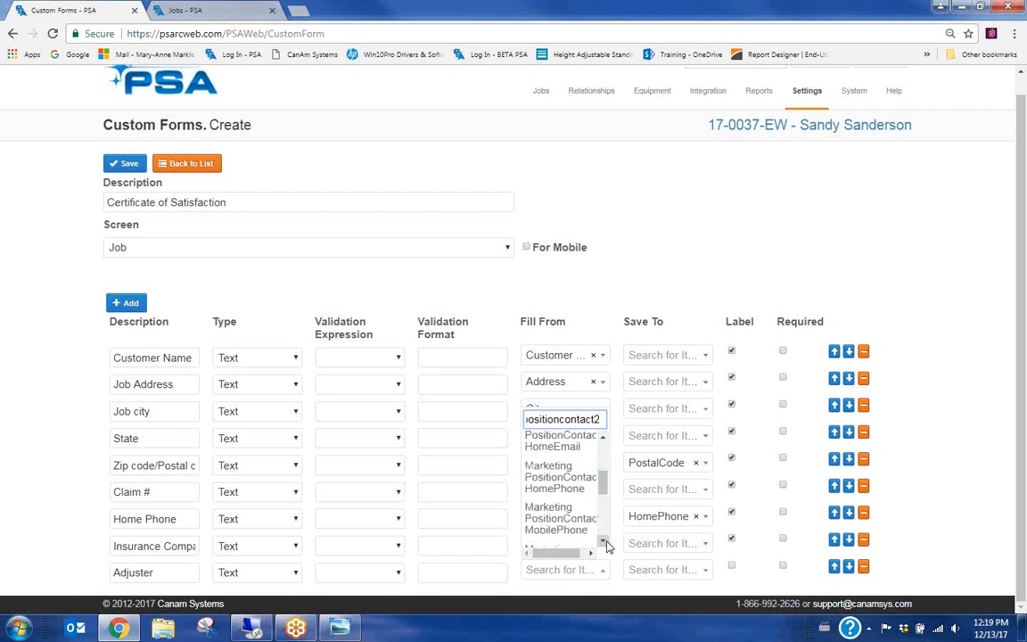
click(604, 541)
click(603, 541)
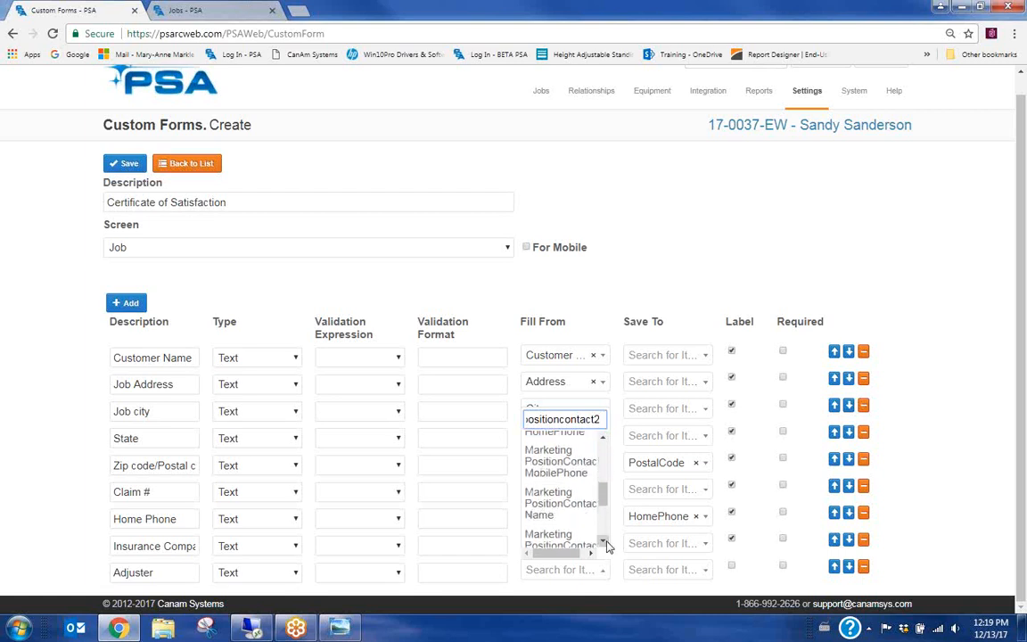
click(547, 505)
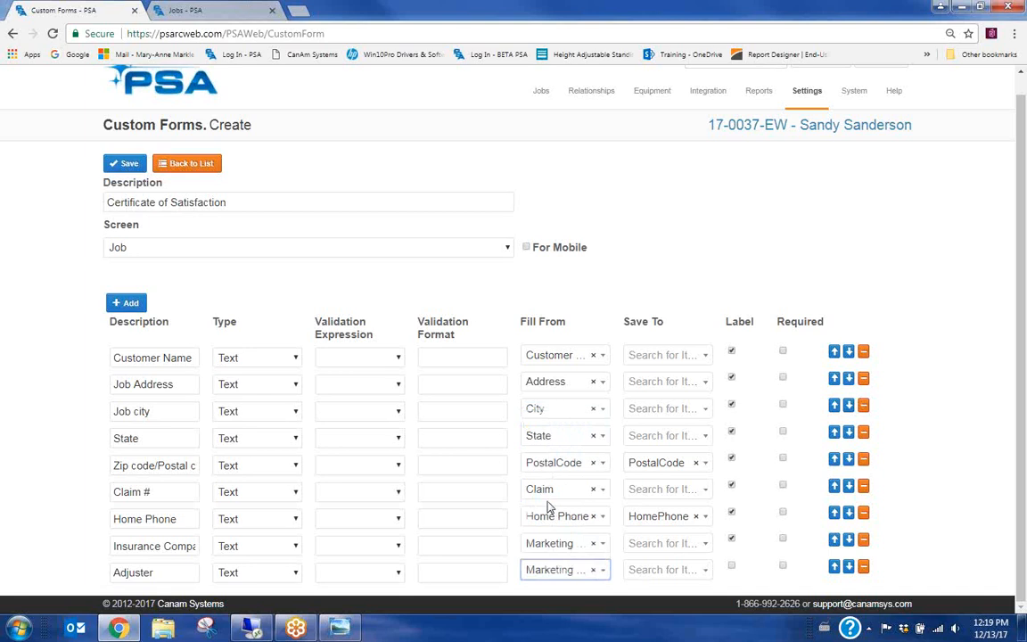
Label the Adjuster row and describe the new row below it as 'Actual Start Date'
click(731, 567)
scroll(39, 475, down, 1)
scroll(39, 475, down, 1)
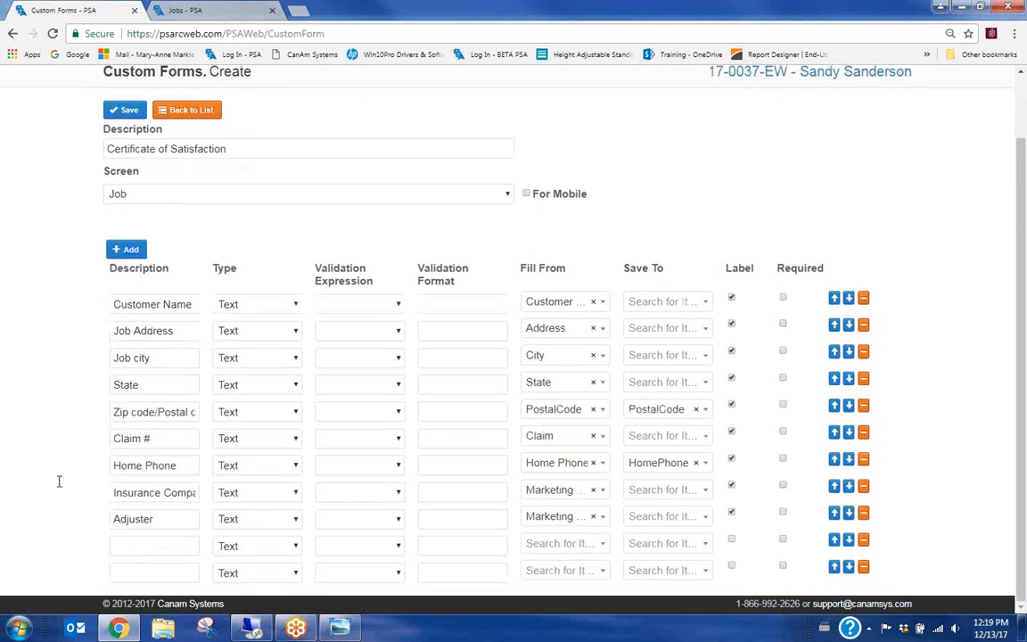
click(150, 543)
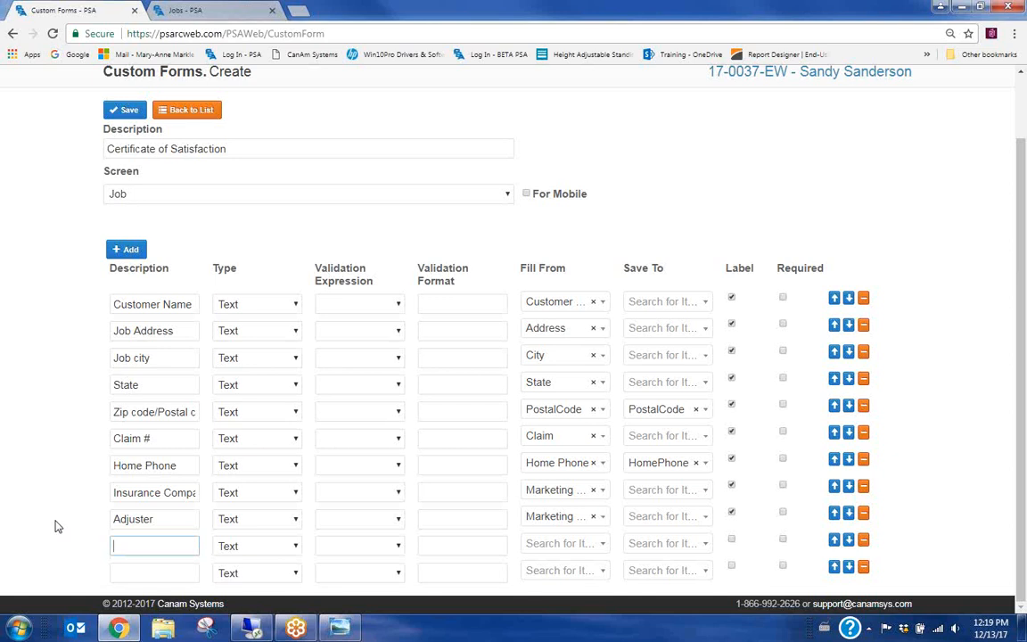
text(RCom)
key(BackSpace)
key(BackSpace)
text(ctual Start Date)
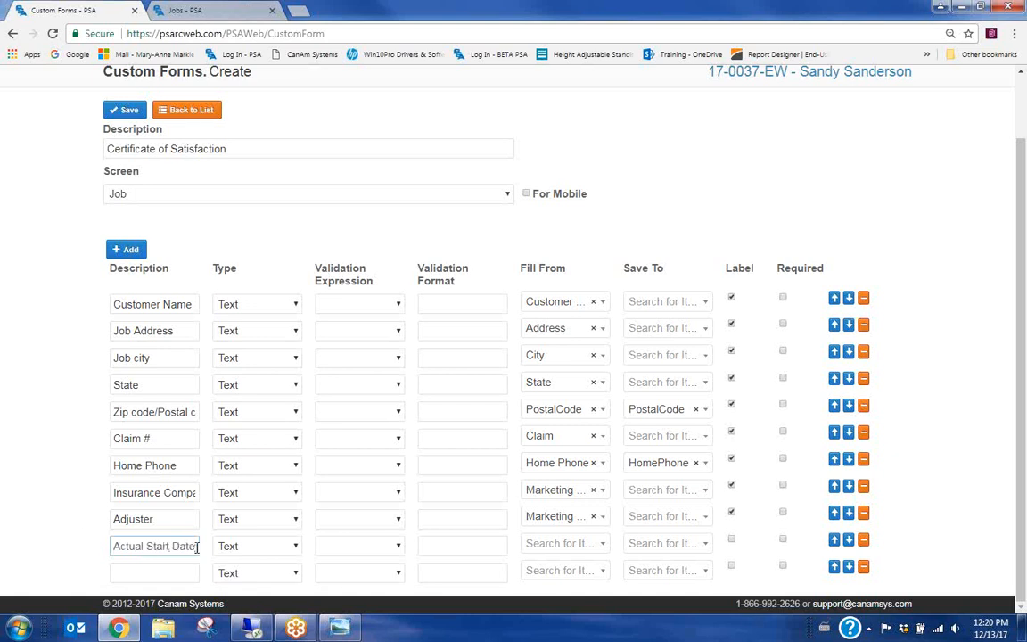
Make Actual Start Date fill from and save to Actual Start, and mark it as a label
click(562, 545)
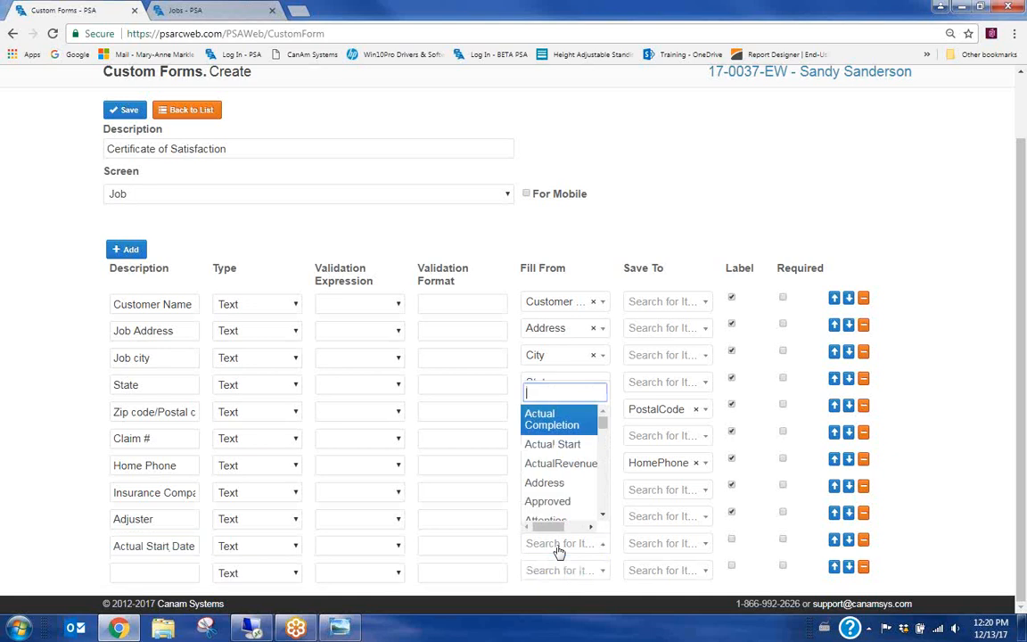
text(start)
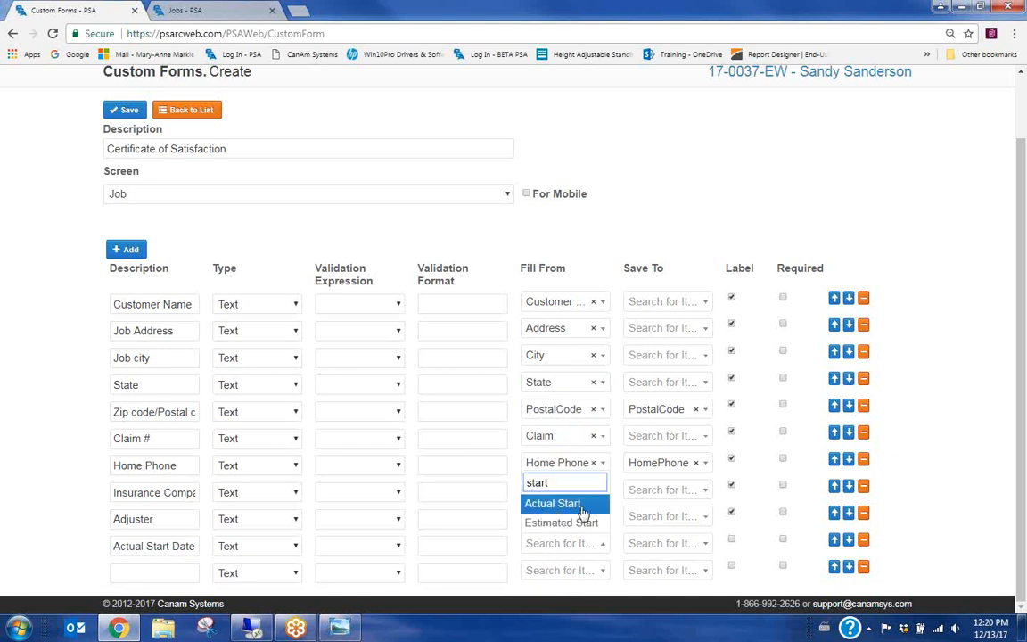
click(560, 505)
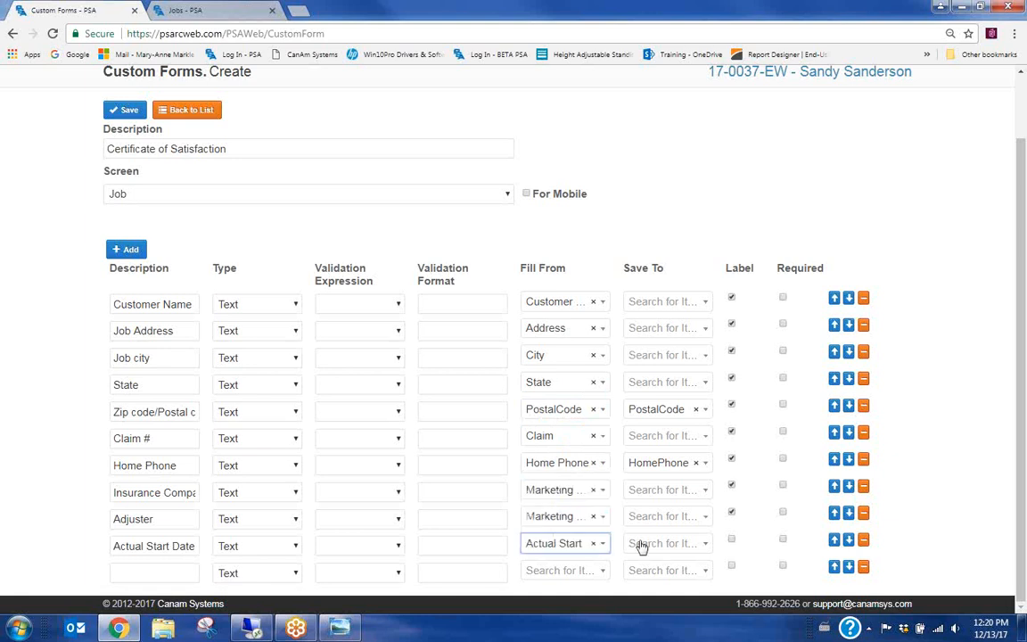
click(672, 546)
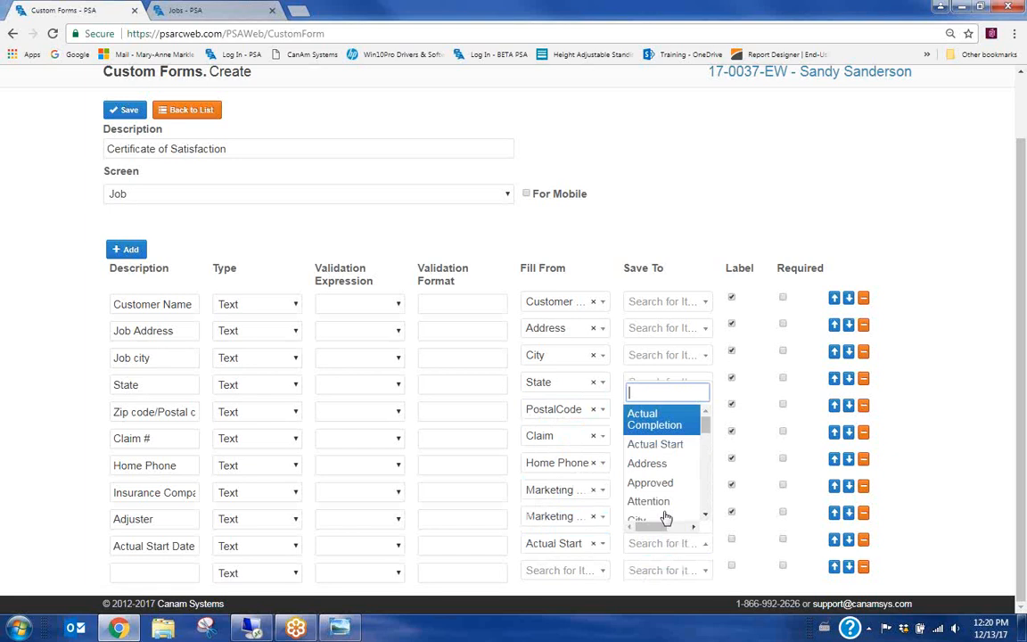
click(664, 444)
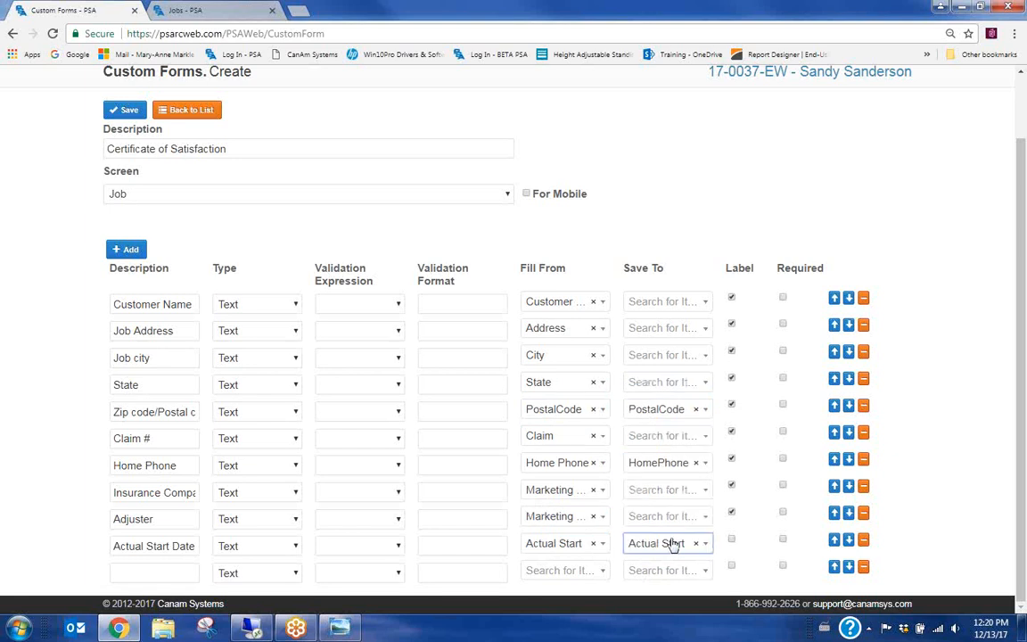
click(731, 538)
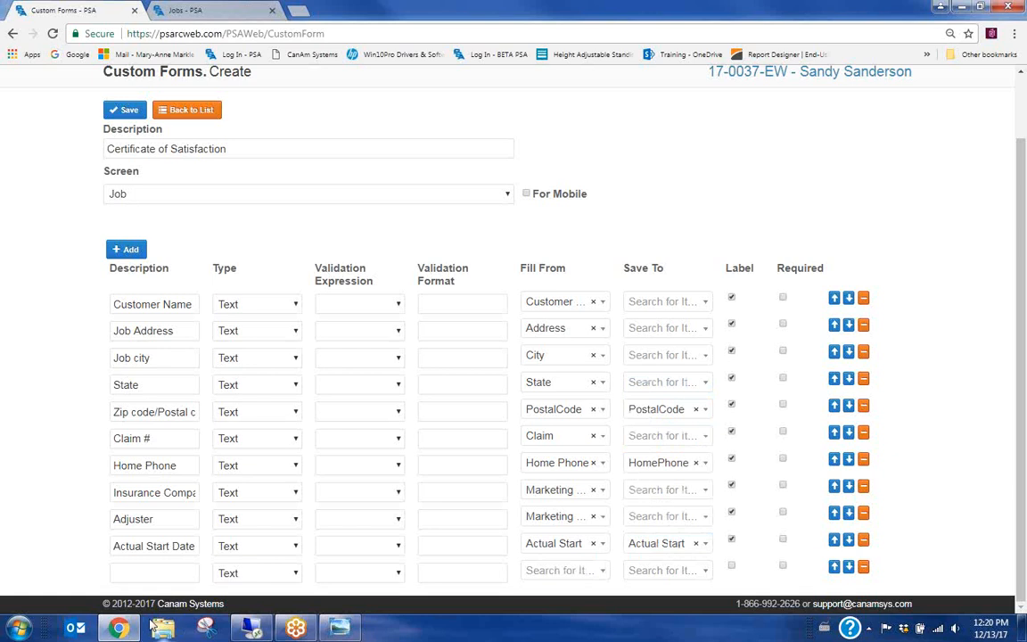
click(136, 571)
Add a 'Completed Date' row that fills from and saves to Actual Completion
text(Comp)
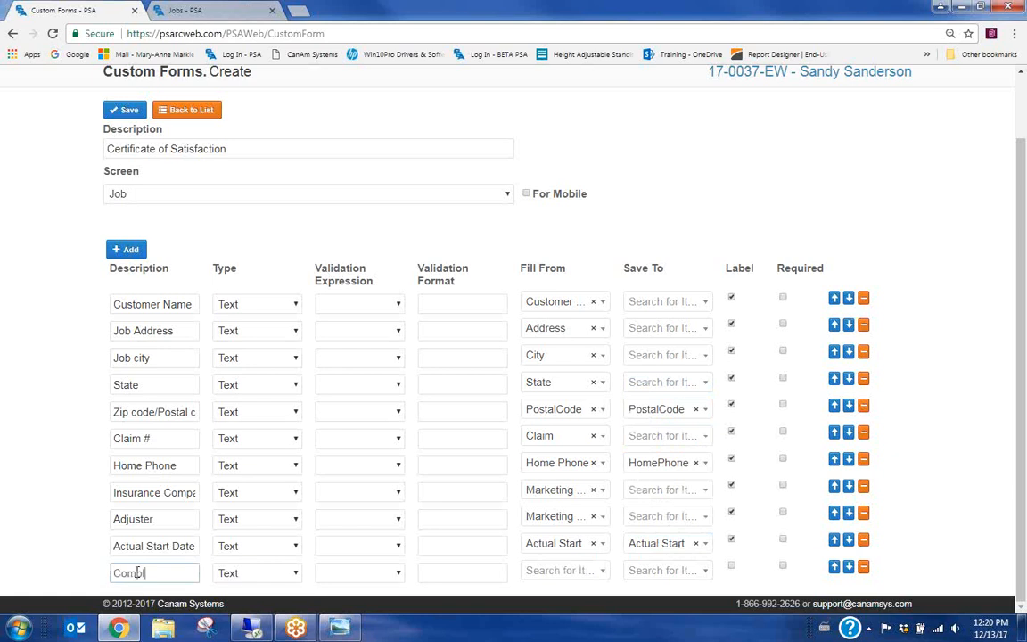
text(leted DAte)
click(563, 571)
text(comp)
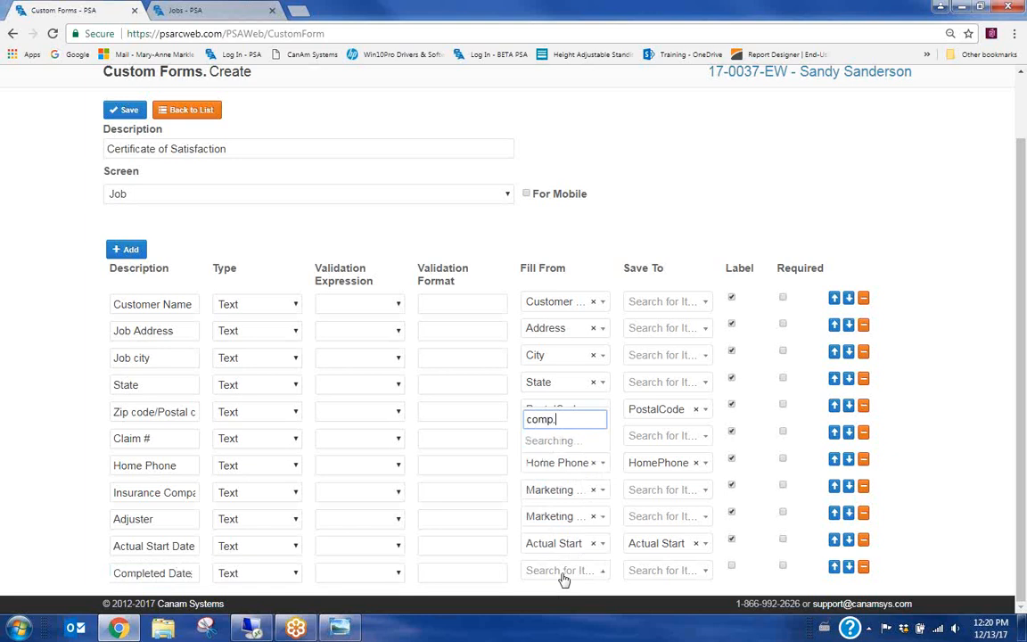
key(Down)
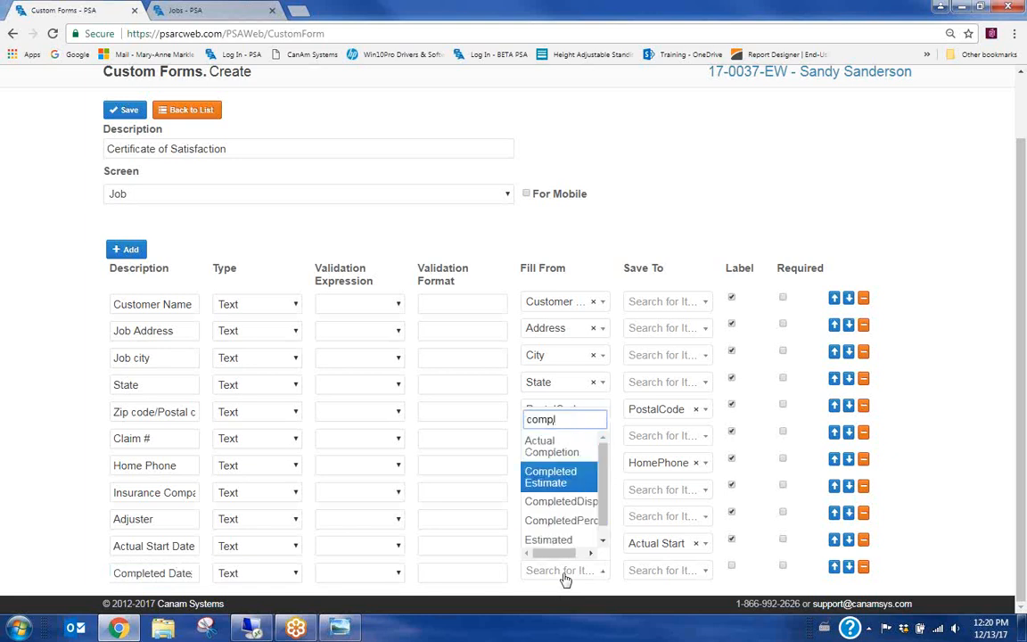
key(Up)
key(Return)
click(654, 572)
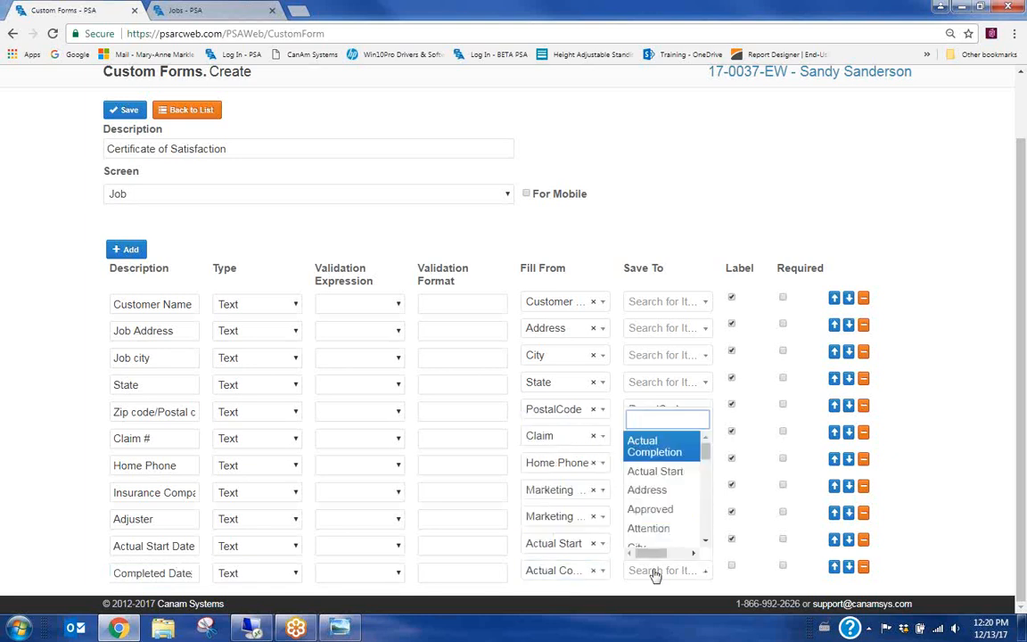
text(a)
key(Return)
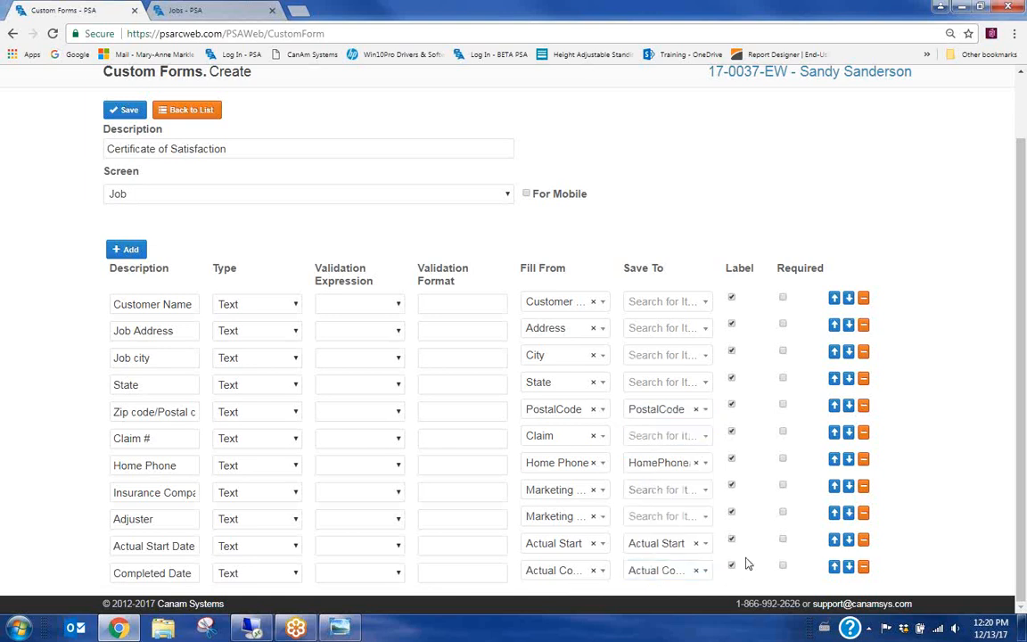
Add a new row described as 'Certificate of Satisfaction Uploaded Date'
click(126, 249)
scroll(83, 300, down, 1)
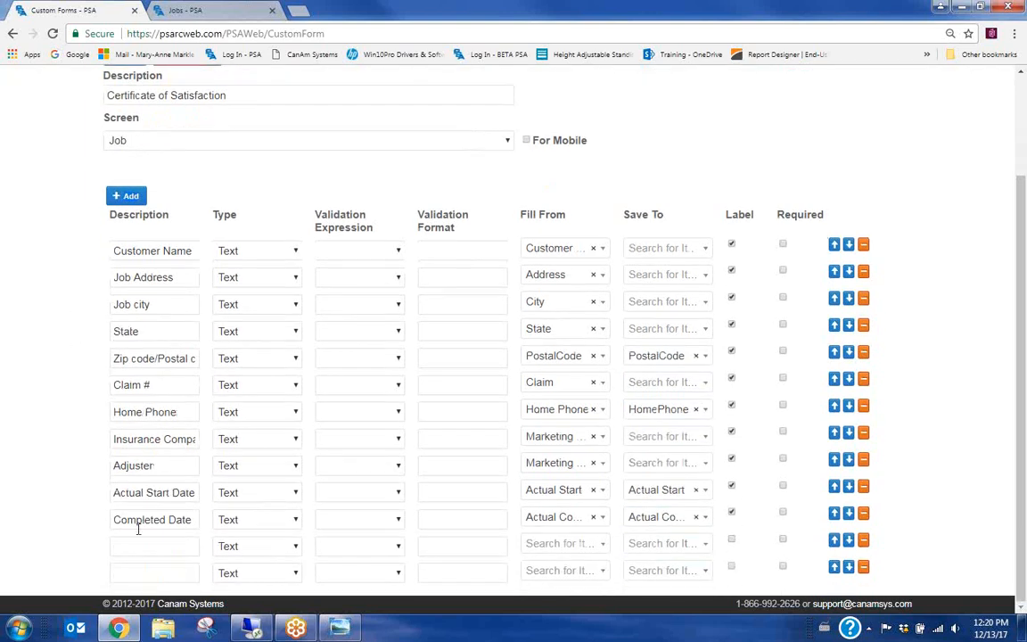
click(148, 543)
text(Certificate of Satisfactin)
key(BackSpace)
key(BackSpace)
text(on Uploaded Date)
Set the Certificate, Actual Start Date and Completed Date rows to the DateTime type
click(252, 546)
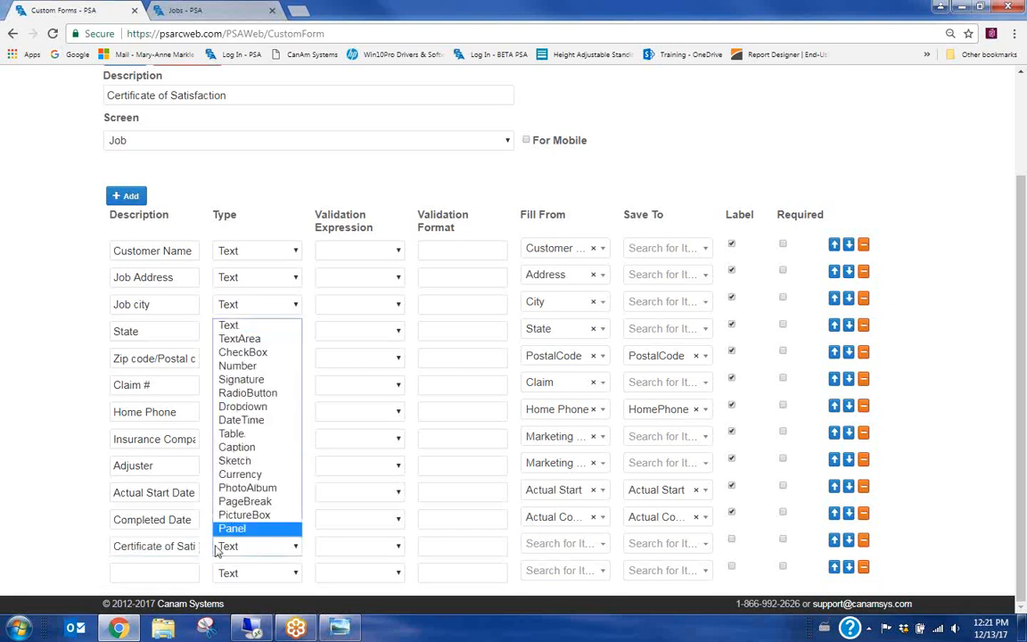
click(263, 420)
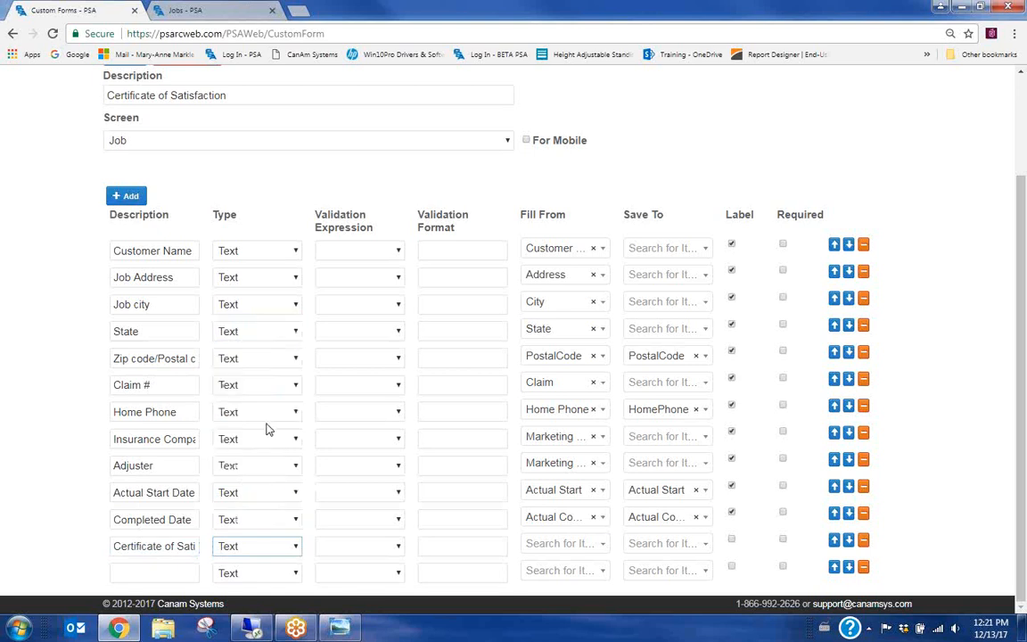
click(253, 496)
click(259, 368)
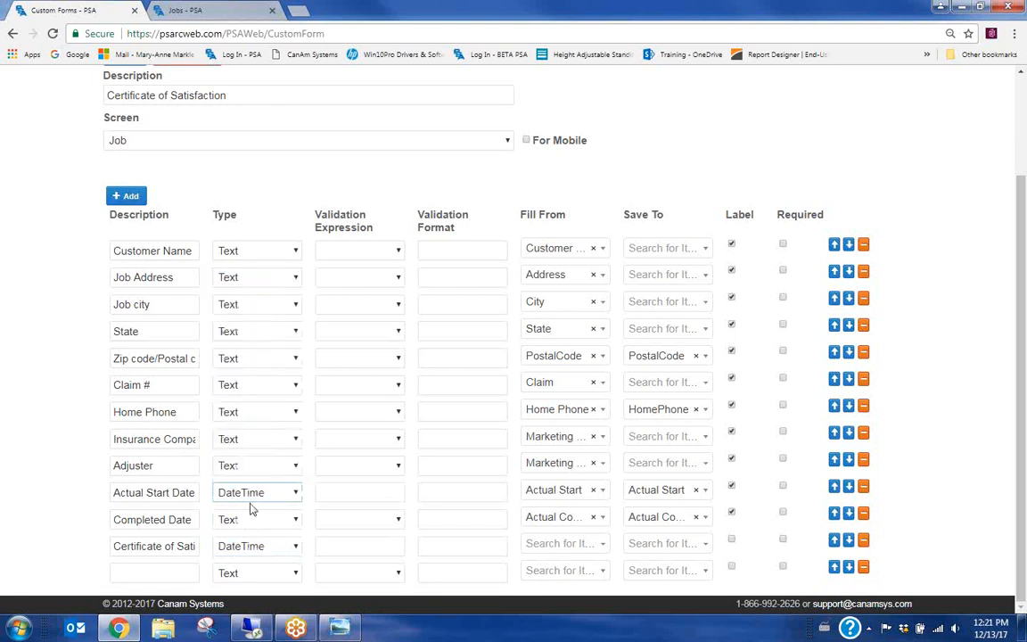
click(250, 519)
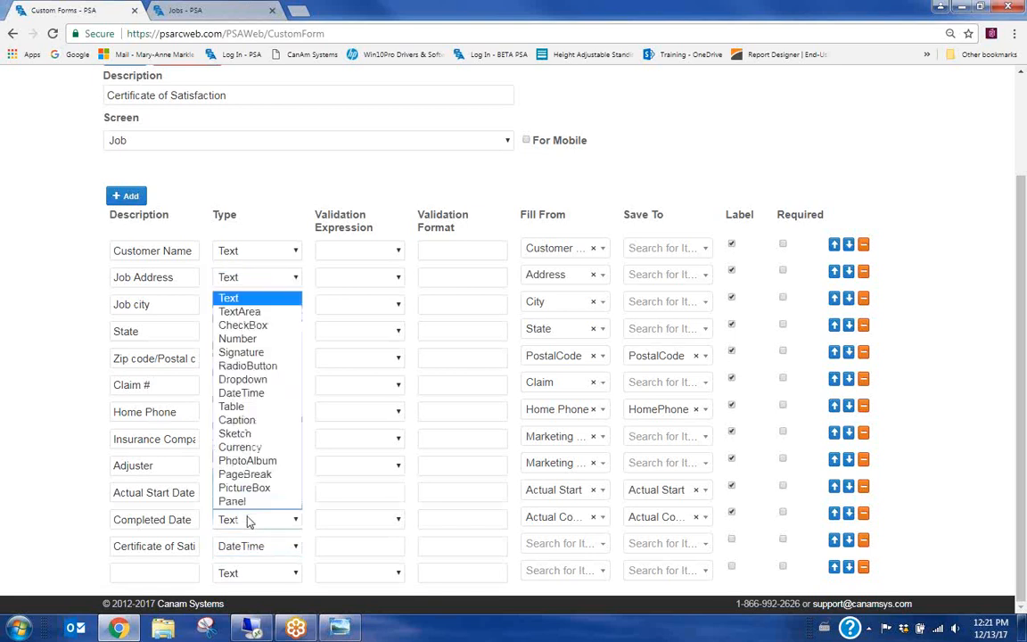
click(243, 393)
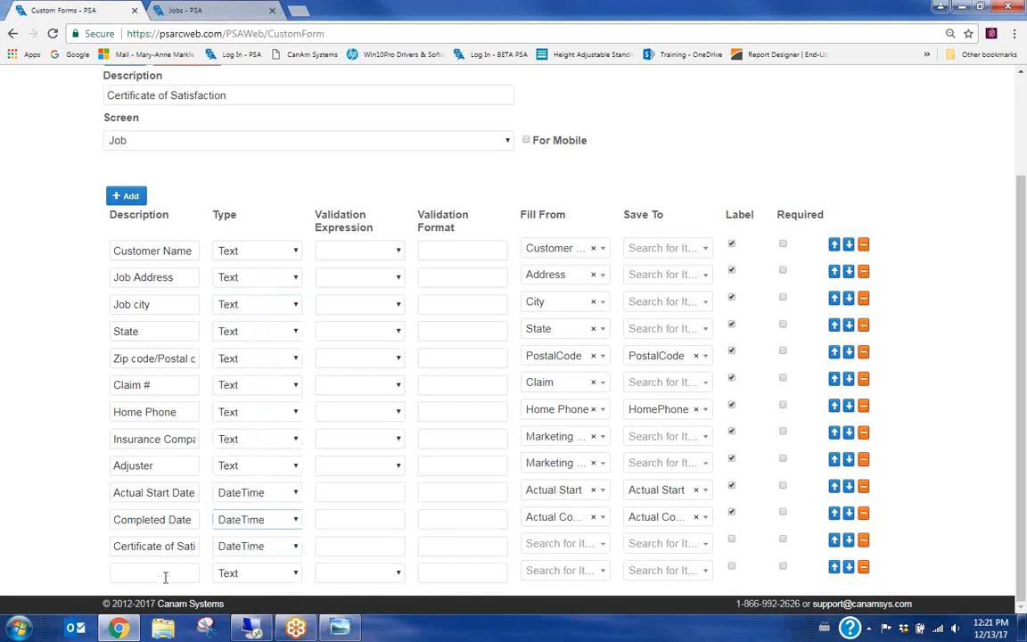
Make the Certificate row fill from CoC Uploaded
click(561, 543)
text(ce)
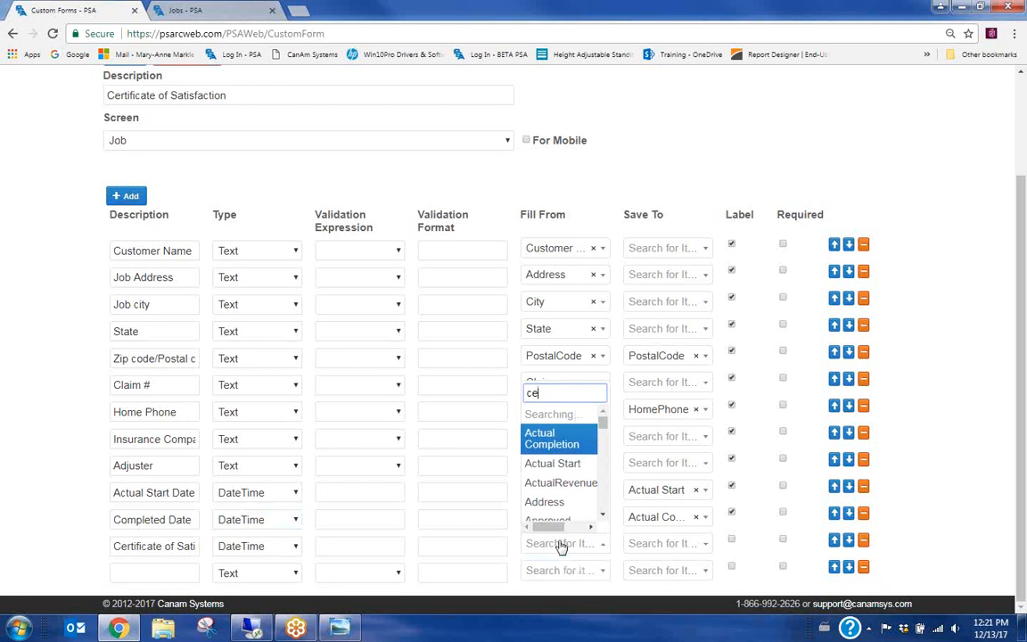
text(rtif)
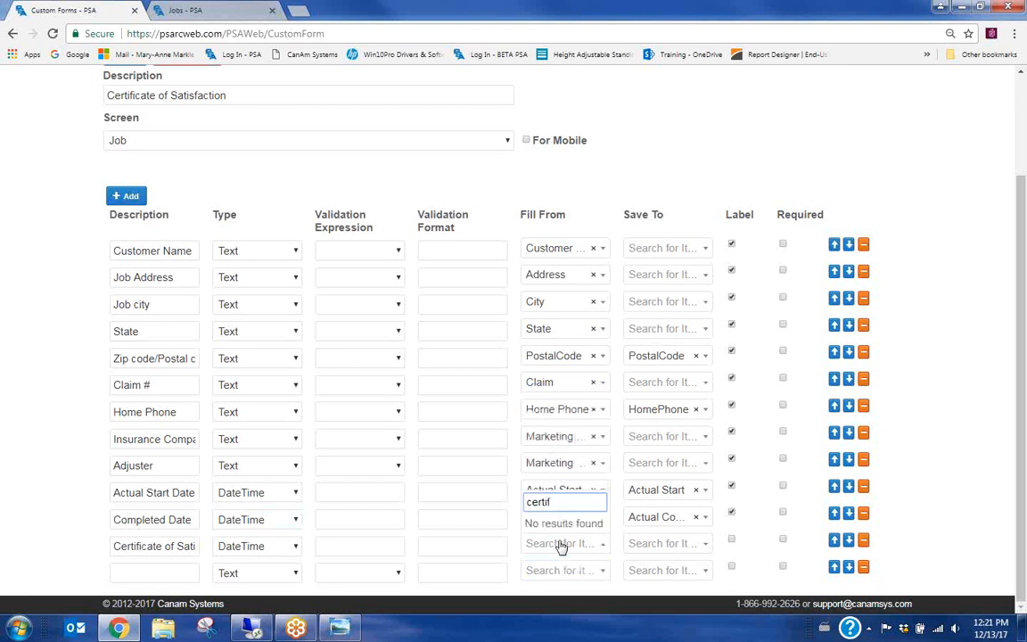
key(BackSpace)
key(BackSpace)
text(os)
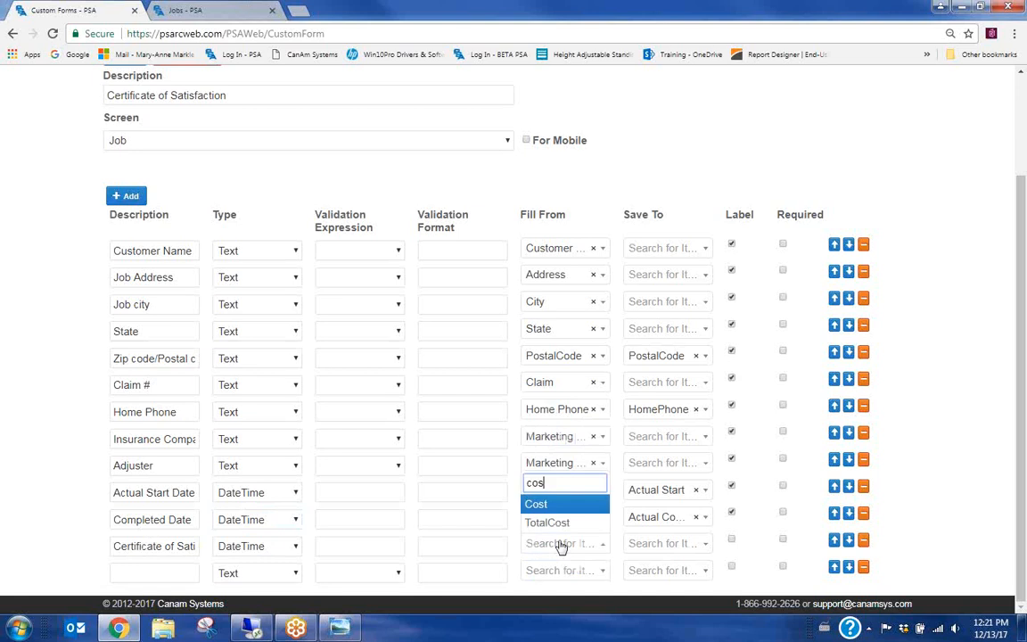
key(BackSpace)
key(BackSpace)
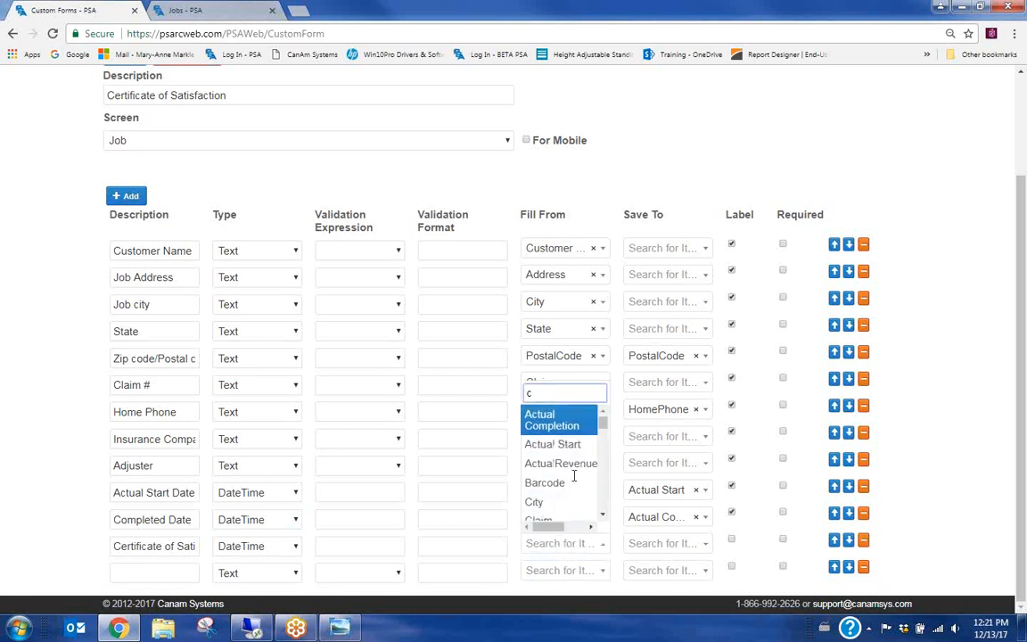
drag(546, 394, 492, 404)
text(uplo)
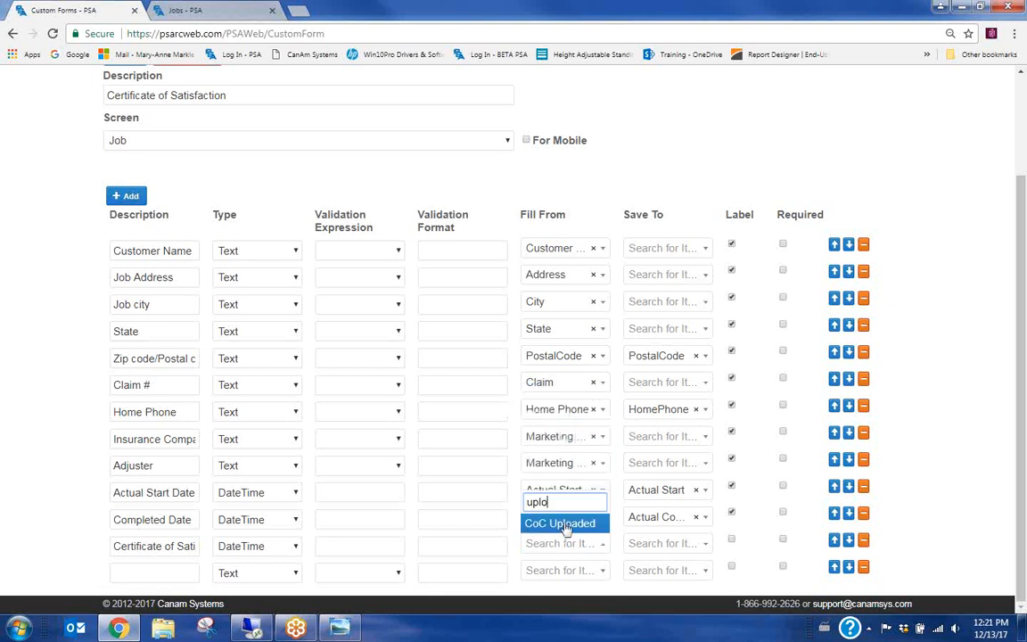
click(535, 523)
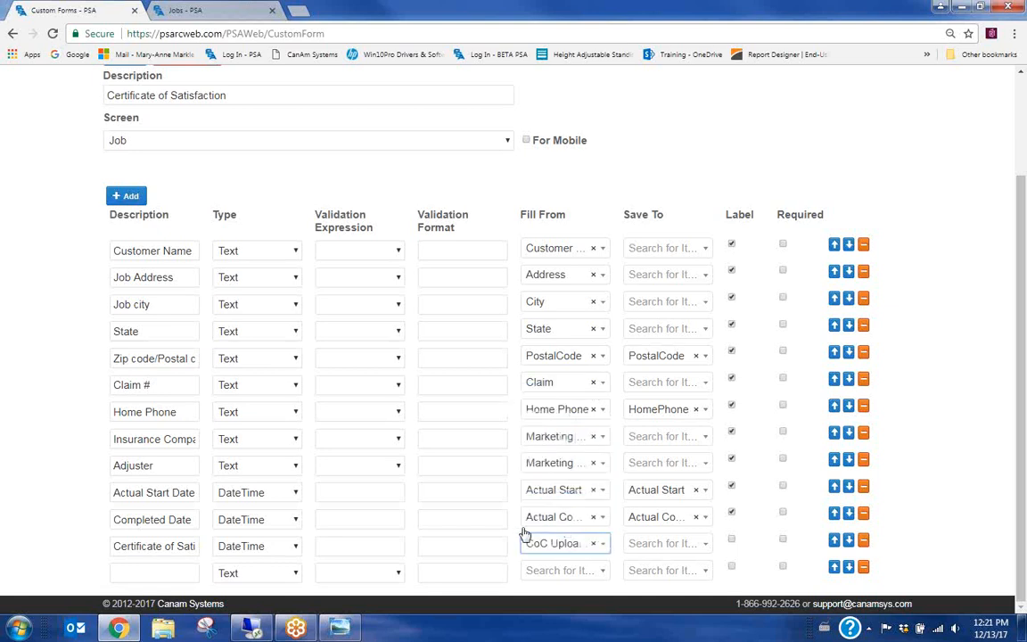
Save the Certificate row to CoC Uploaded and mark it as a label
click(654, 546)
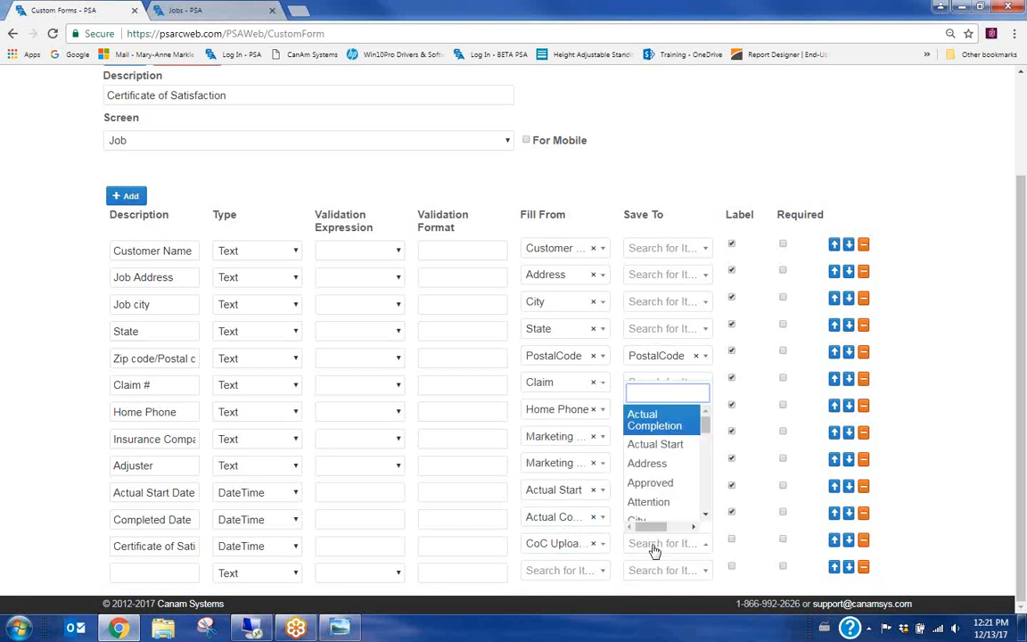
text(coc)
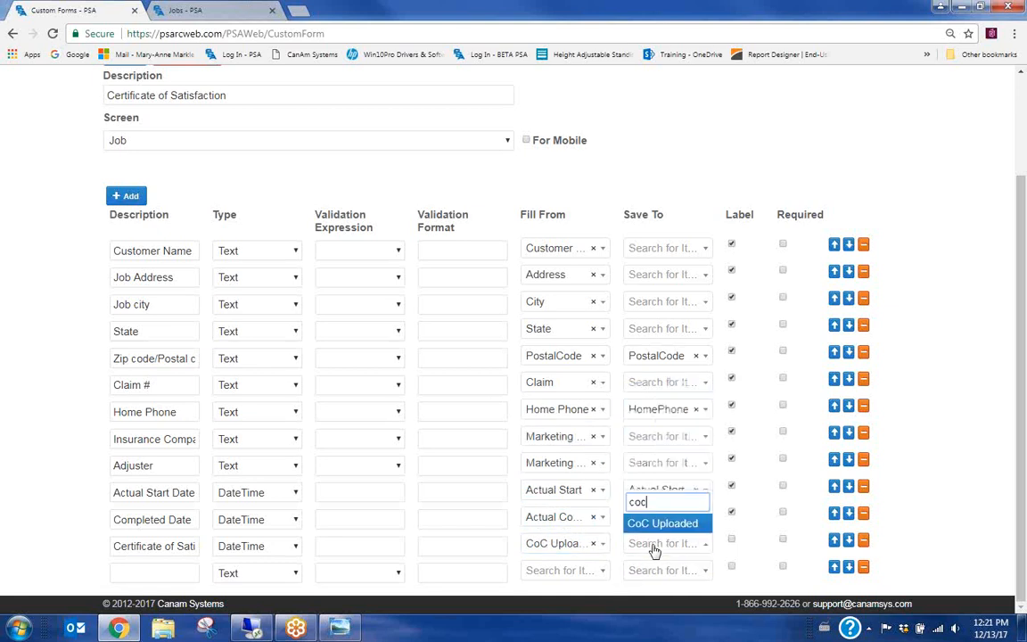
click(678, 524)
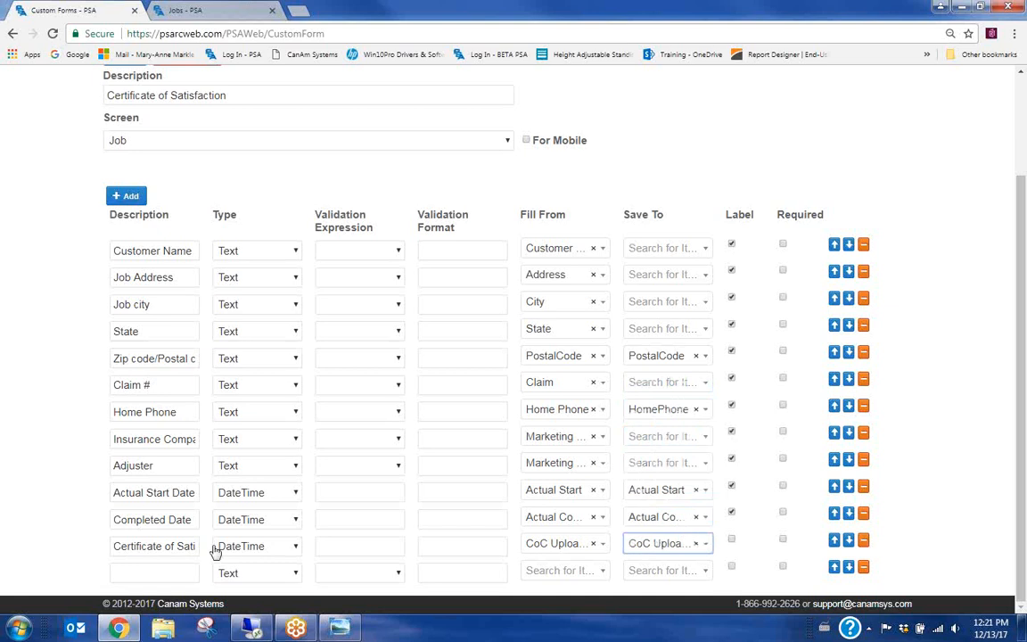
click(731, 543)
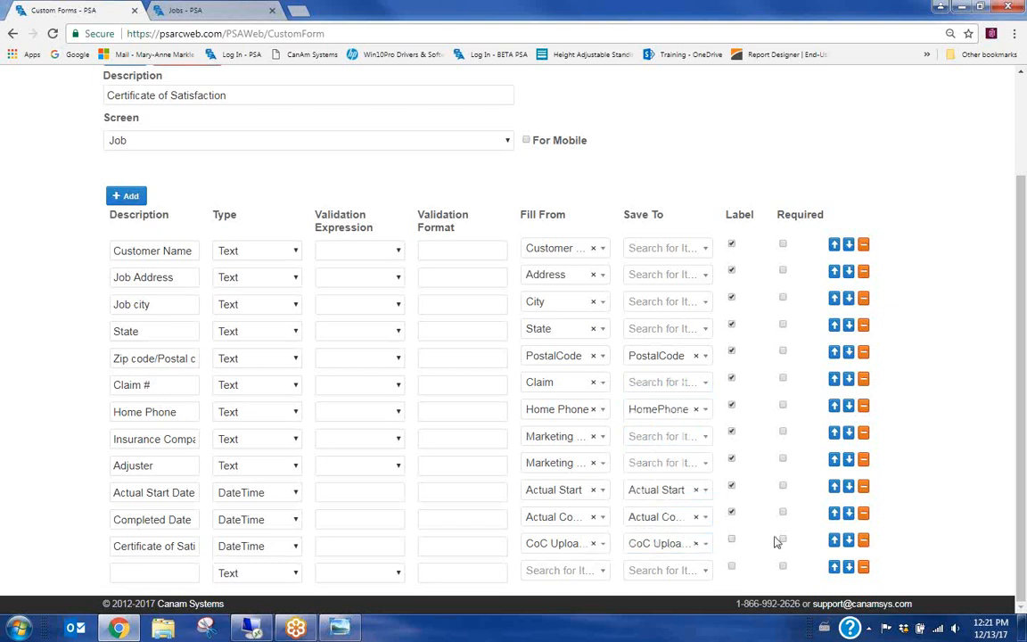
click(731, 540)
Add a labelled TextArea row described as 'Job Comment'
click(127, 198)
scroll(56, 444, down, 1)
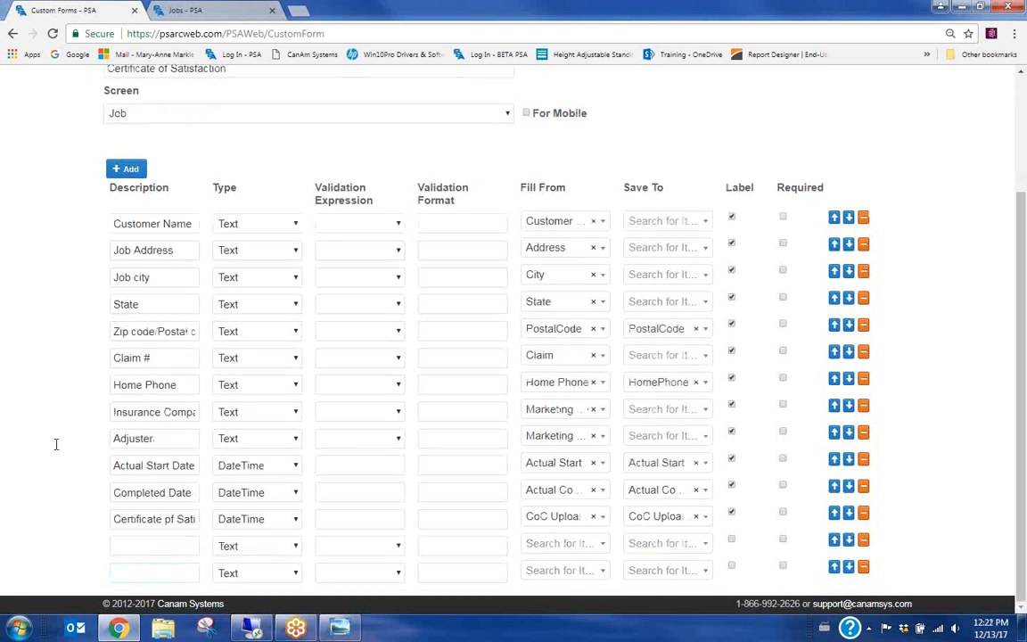
click(239, 546)
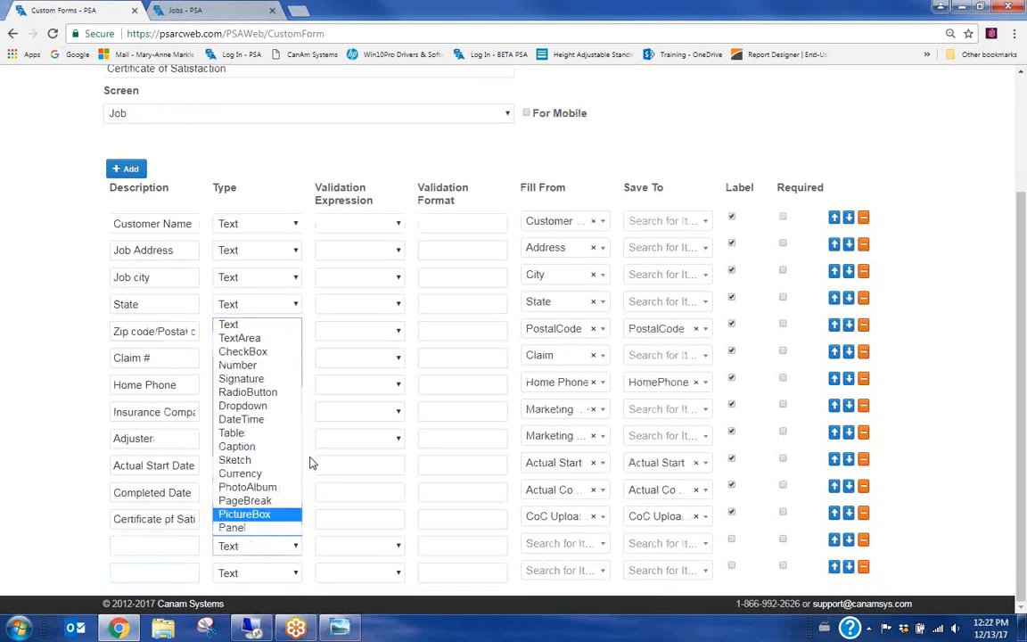
click(252, 343)
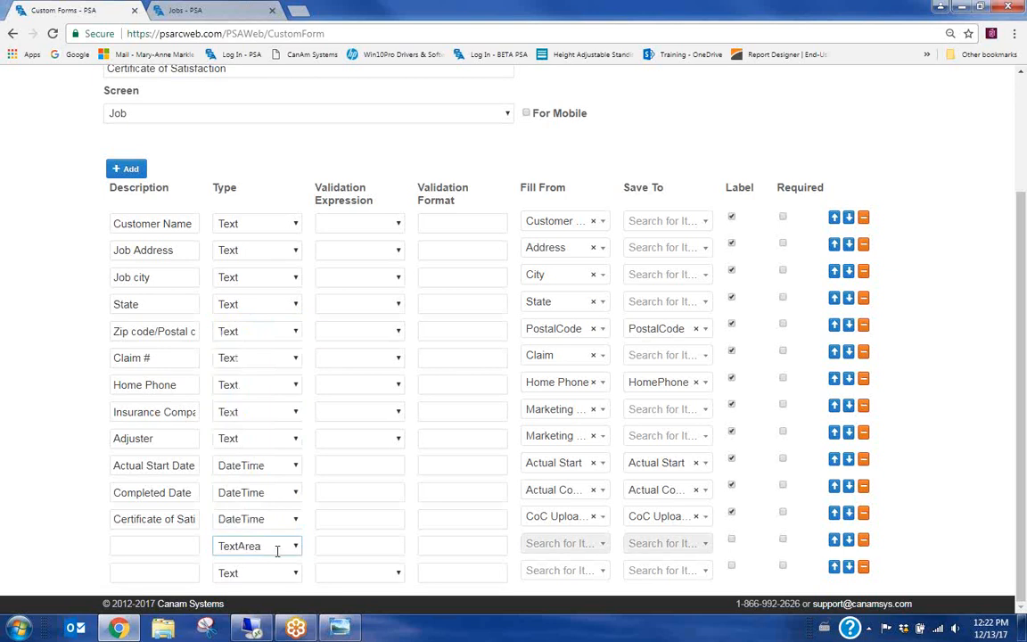
click(168, 545)
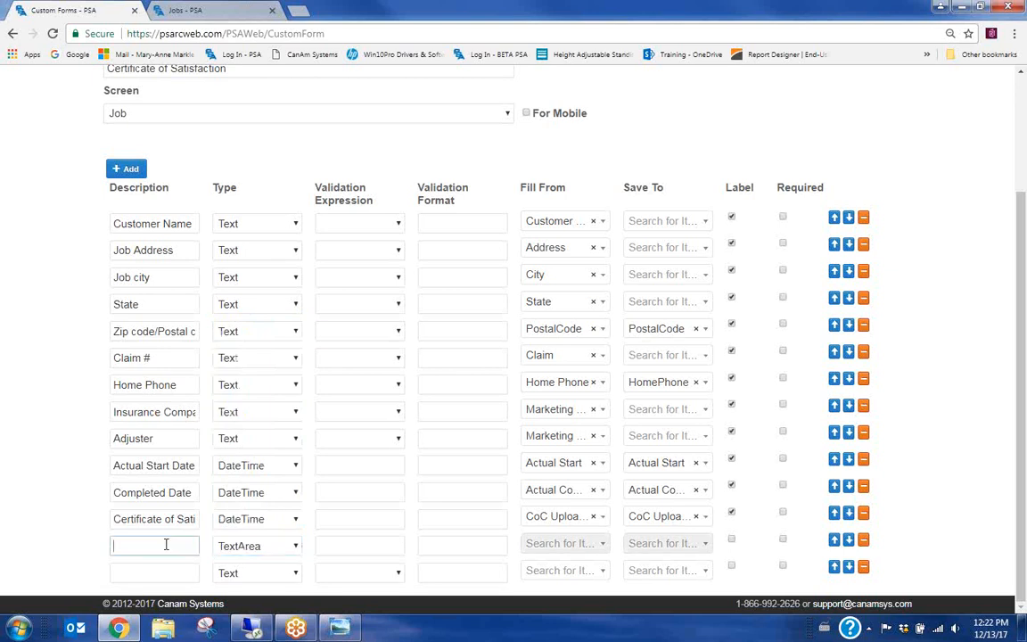
text(Job Comments)
click(732, 538)
click(731, 540)
Make the last row a CheckBox described 'Work Completed to satisfaction'
click(252, 572)
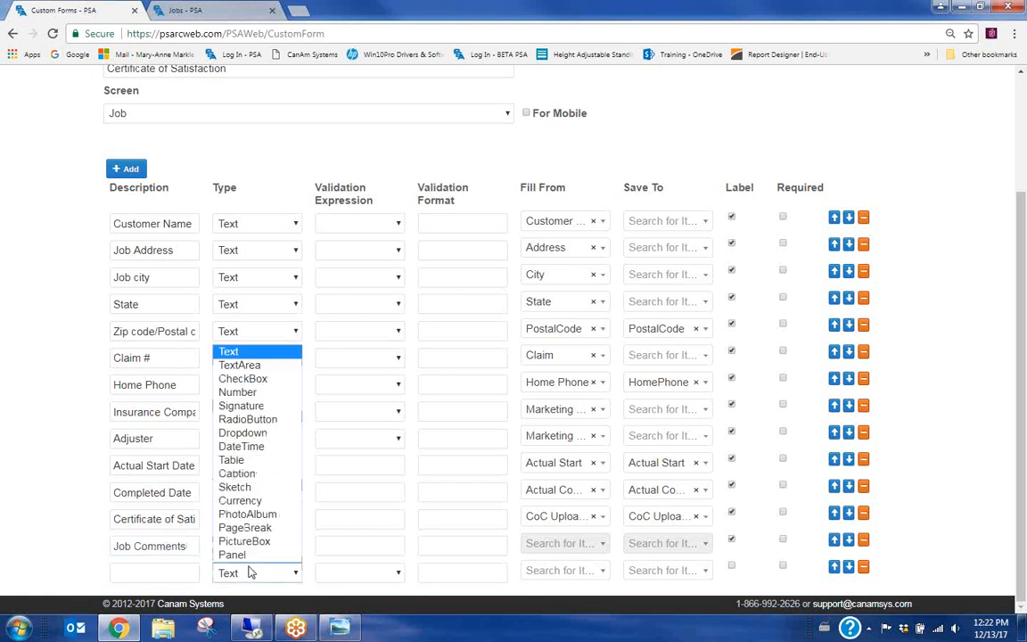
click(266, 380)
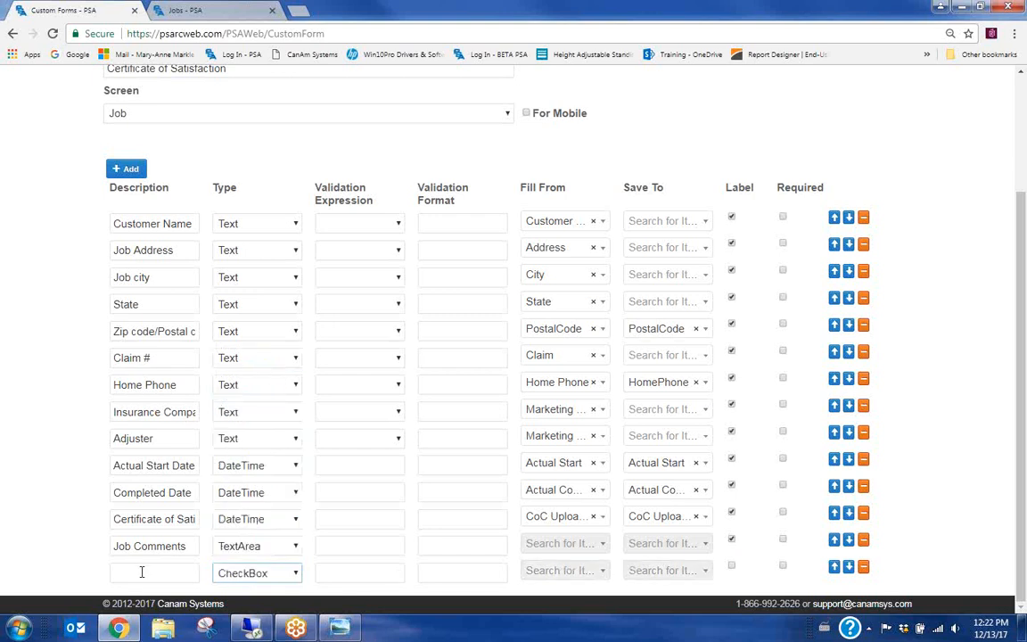
click(146, 572)
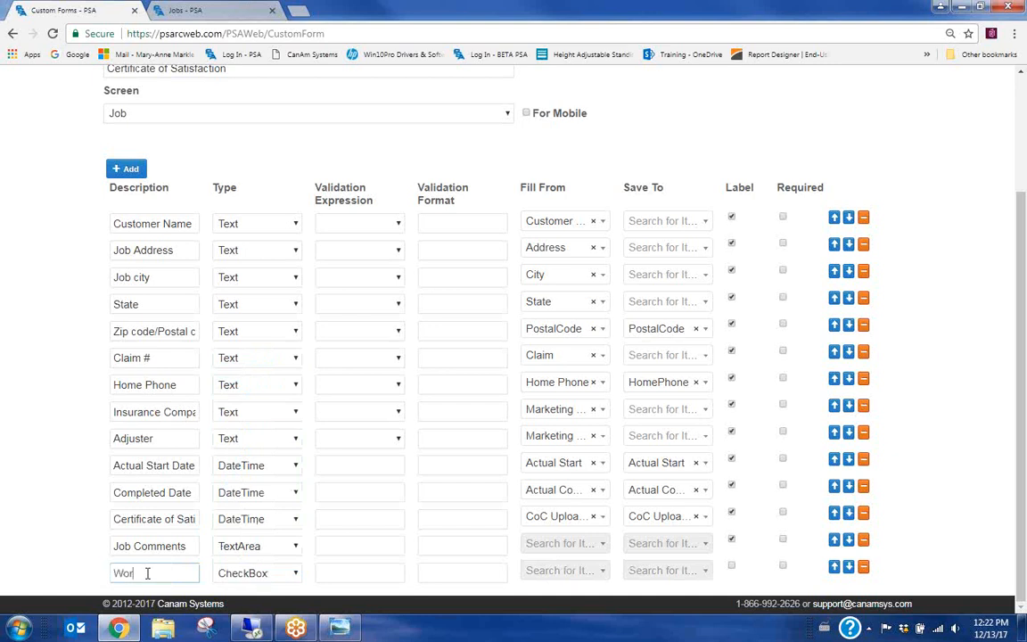
text(Work Completed to sat)
text(isfaction)
click(335, 573)
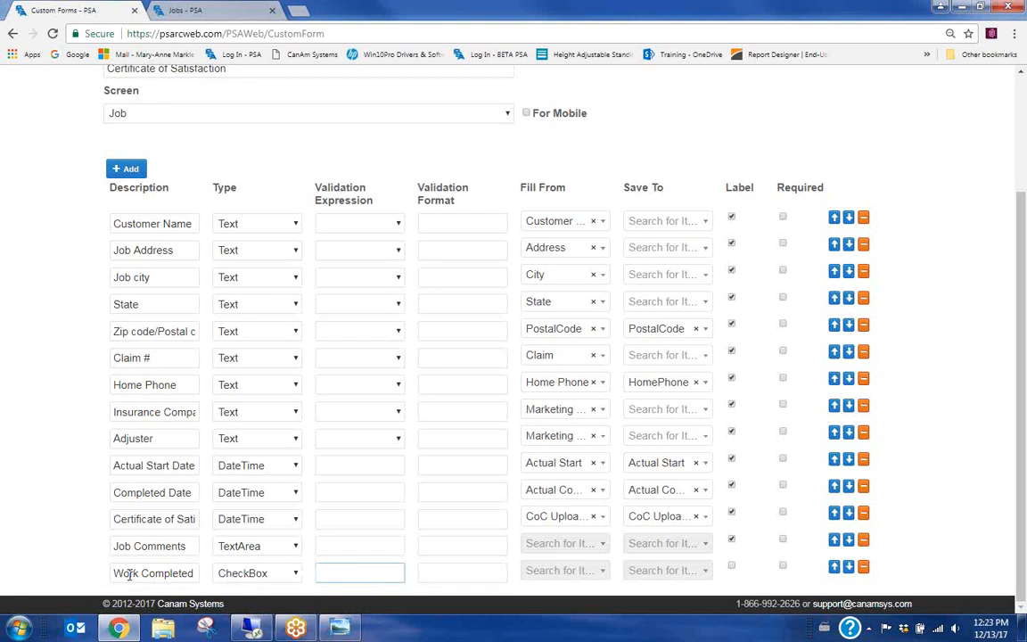
click(264, 575)
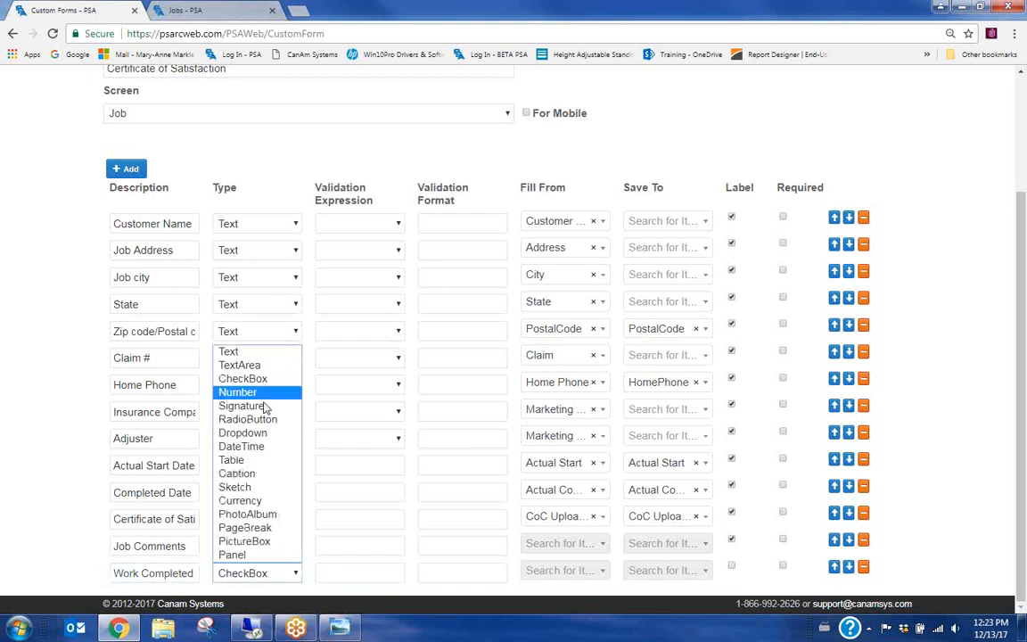
click(242, 433)
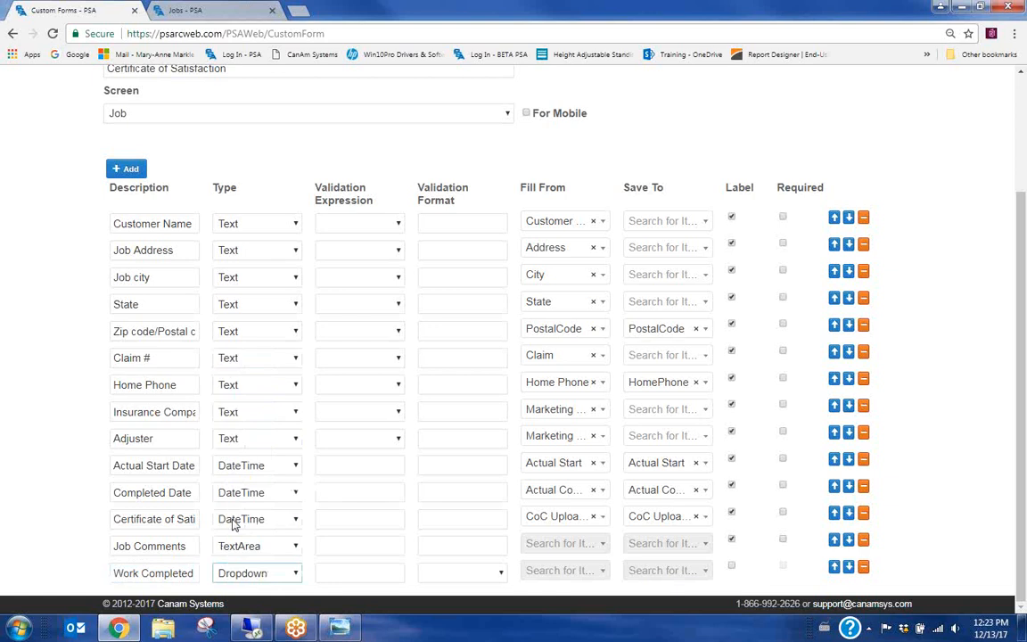
click(339, 573)
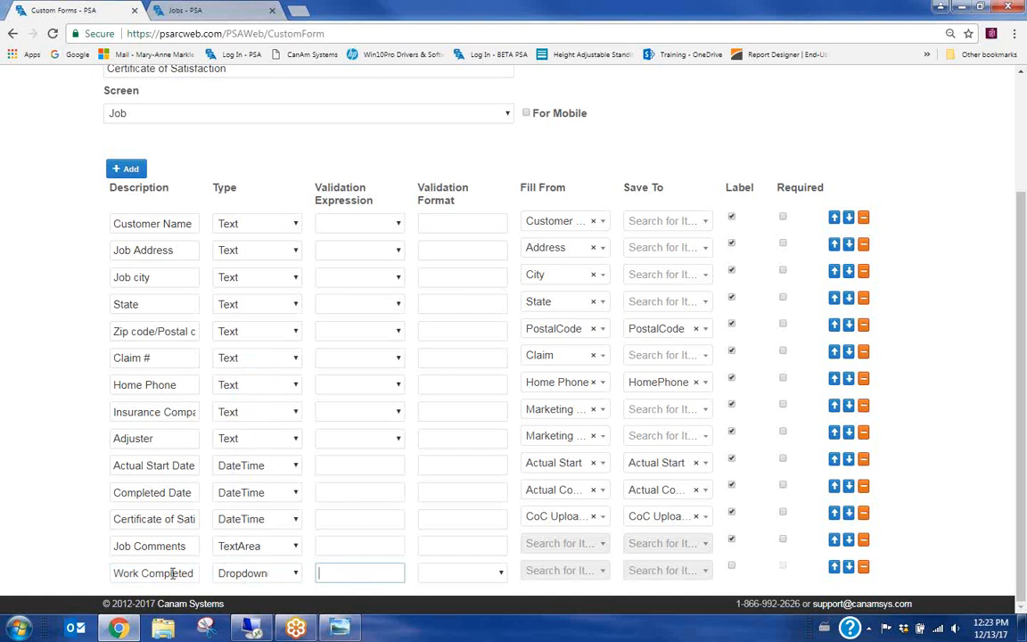
click(172, 573)
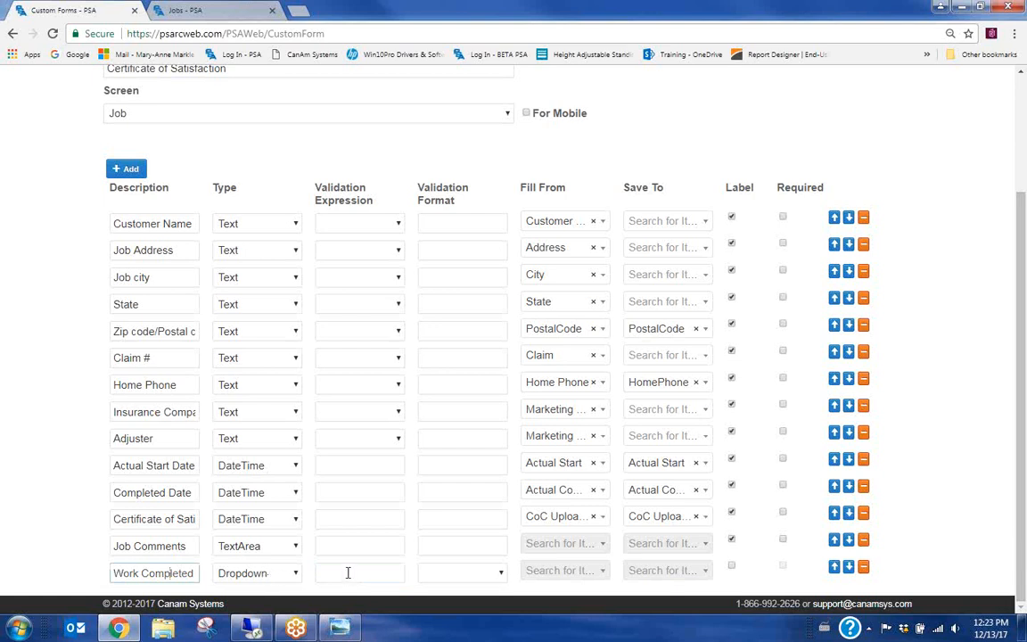
key(End)
click(296, 573)
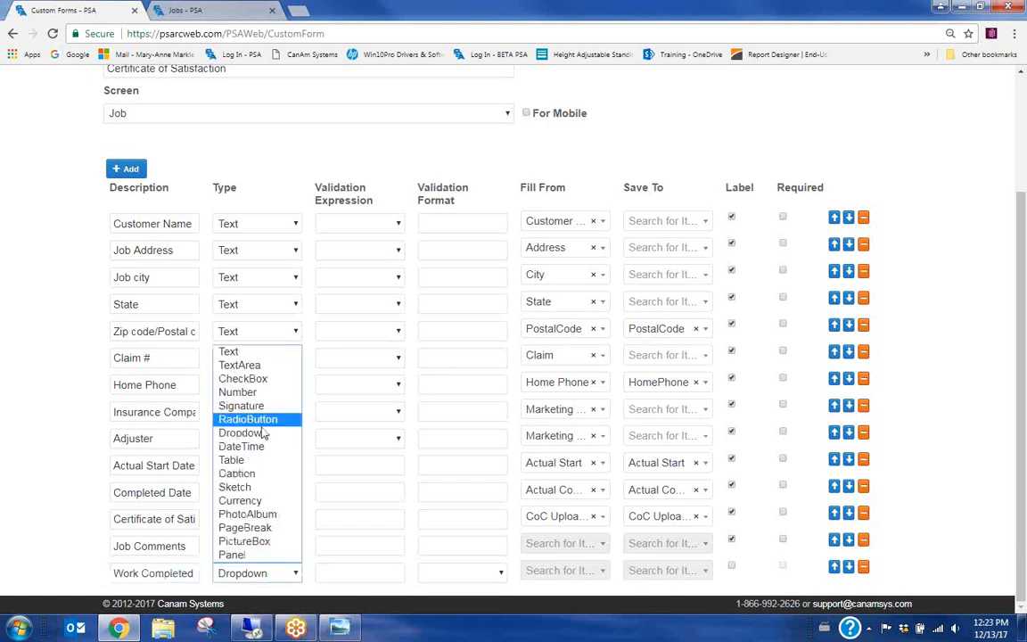
click(255, 382)
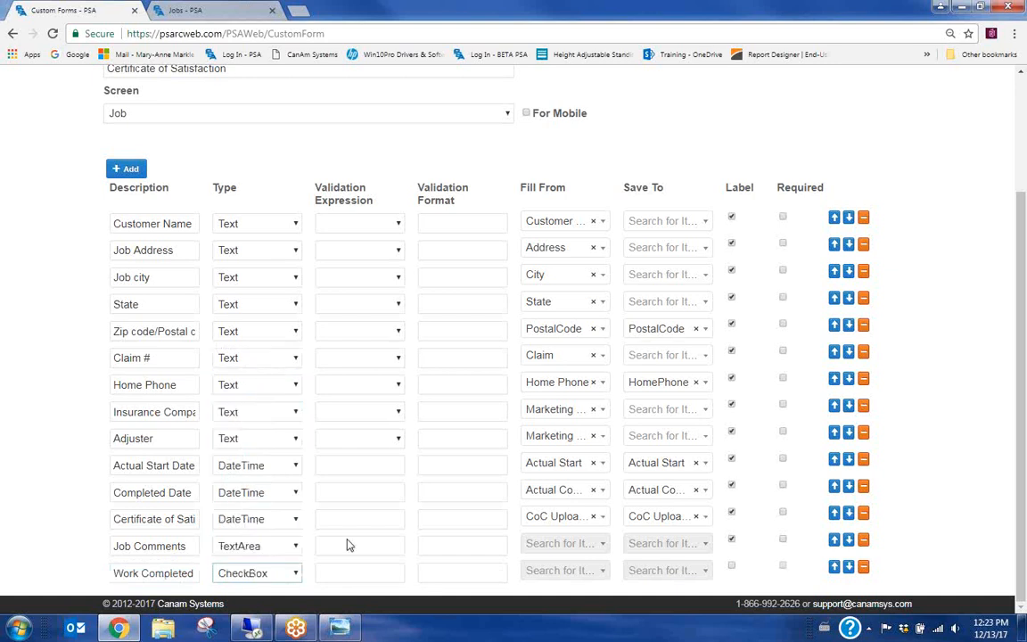
Add three rows and make a 'type of work completed' row a Dropdown field
click(129, 169)
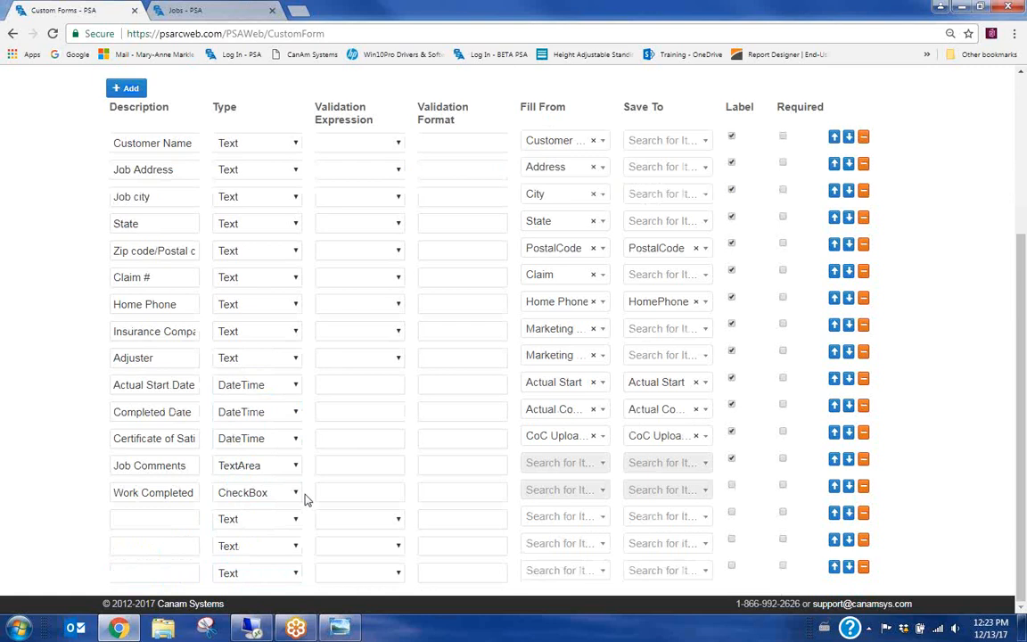
click(149, 494)
click(145, 519)
text(type of work comp)
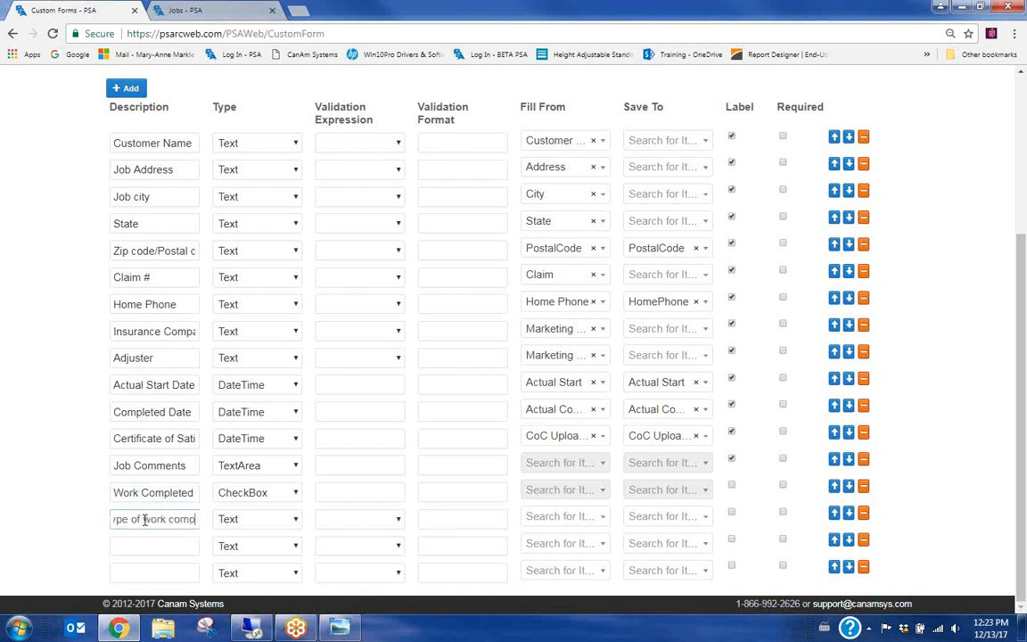
text(leted)
click(259, 519)
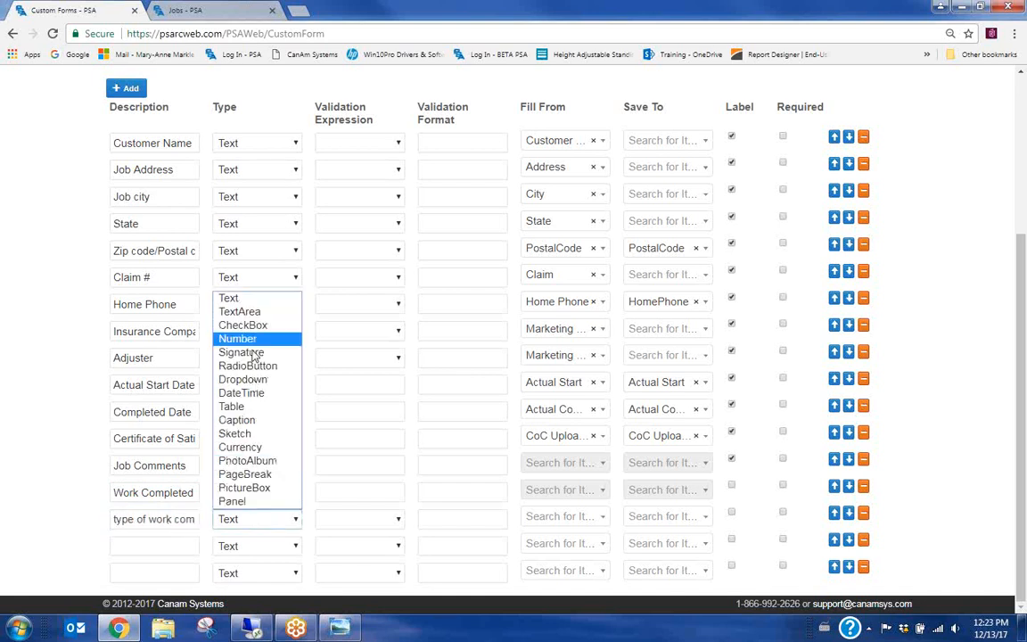
click(236, 378)
Give the dropdown choices Emergency Services, Repairs, Restoration and label it and Work Completed
click(342, 517)
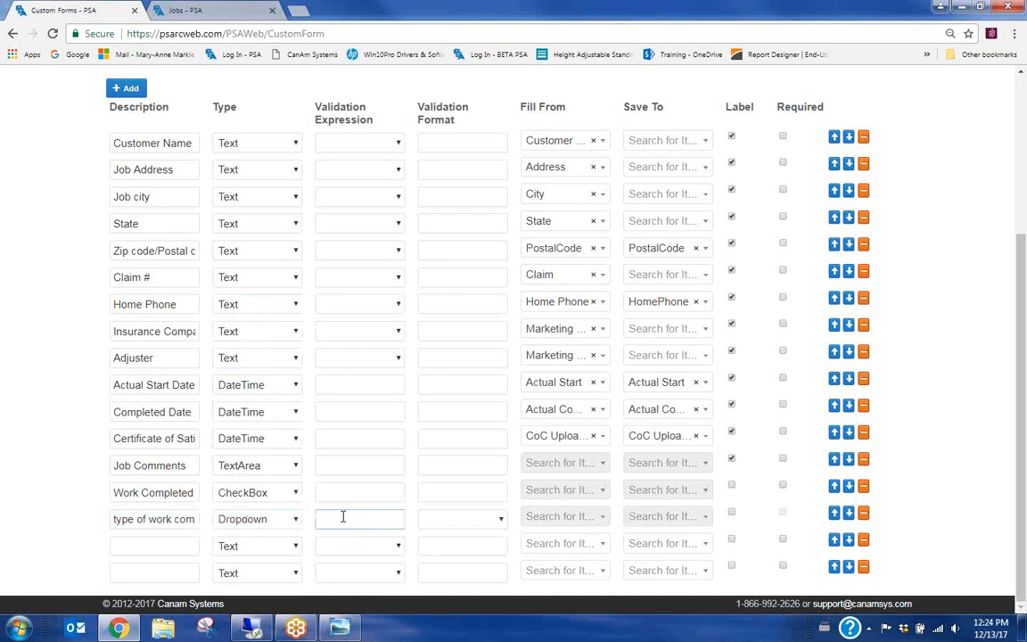
text(Emergency Services, Repaui)
key(BackSpace)
key(BackSpace)
text(irs, Restoration)
click(731, 512)
click(731, 485)
click(135, 545)
click(291, 546)
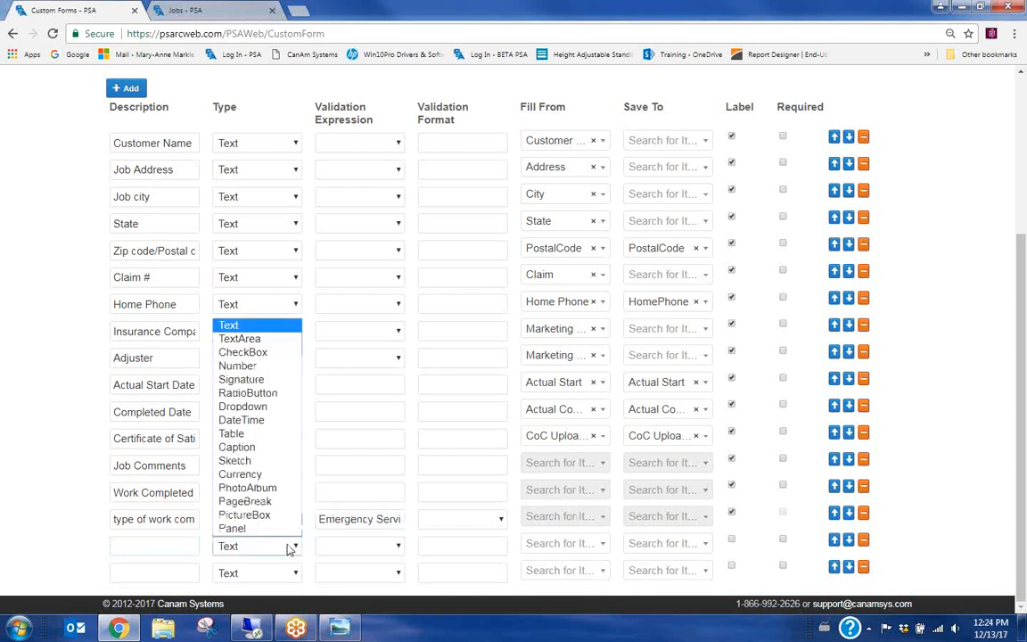
Make the next row a labelled 'Method of Payment' RadioButton with Credit Card, Cash, Cheque choices
click(259, 393)
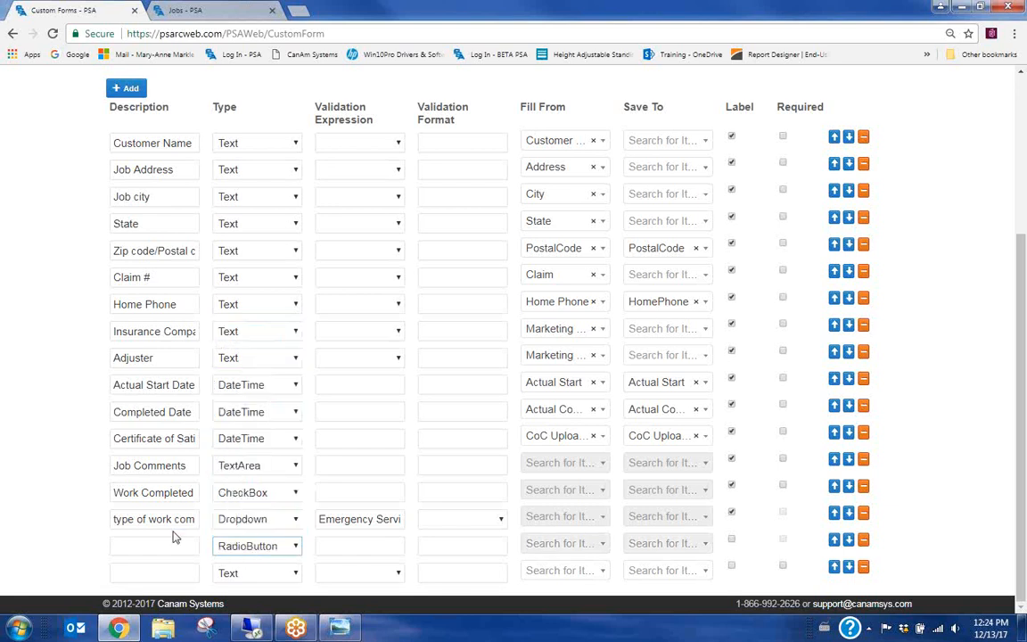
click(141, 547)
text(Me)
text(thod o)
text(f Payment)
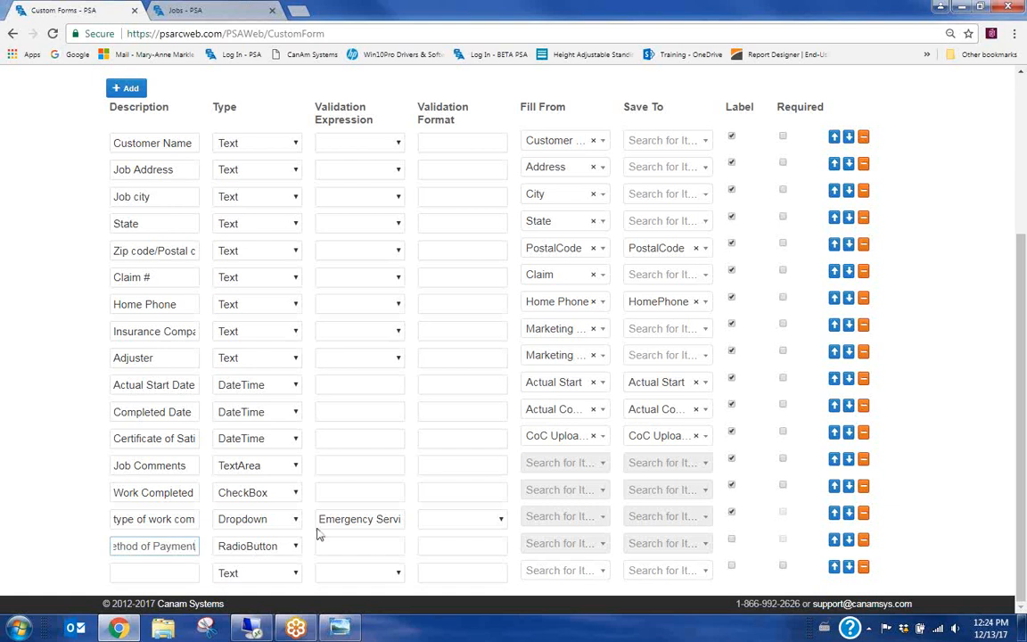
click(349, 545)
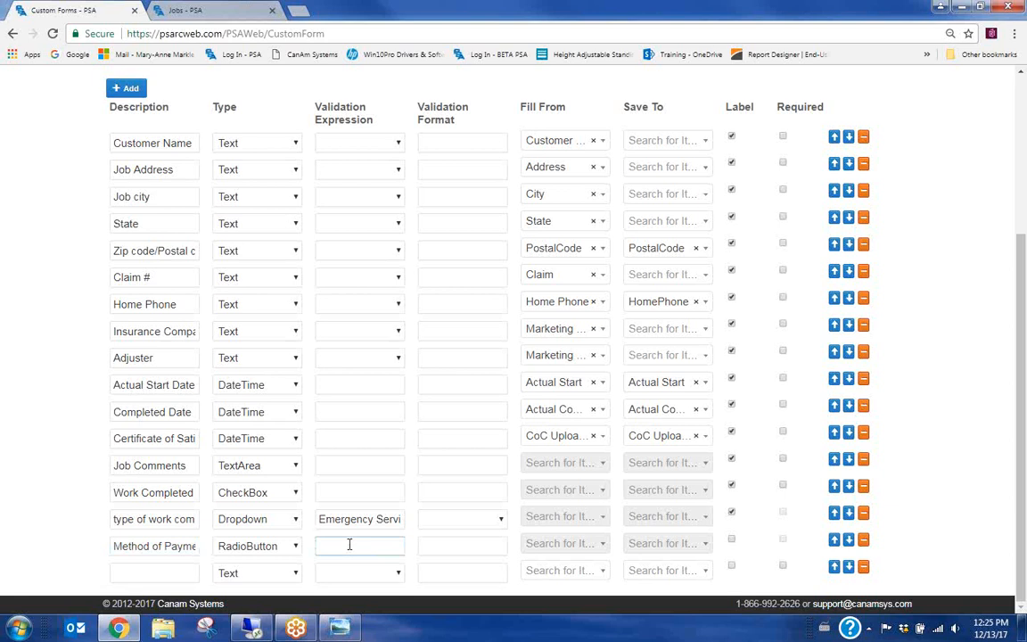
text(Cred)
text(it Card)
text(, )
text(Deb)
key(BackSpace)
key(BackSpace)
key(BackSpace)
text(Cash, Cheque)
click(732, 540)
click(117, 520)
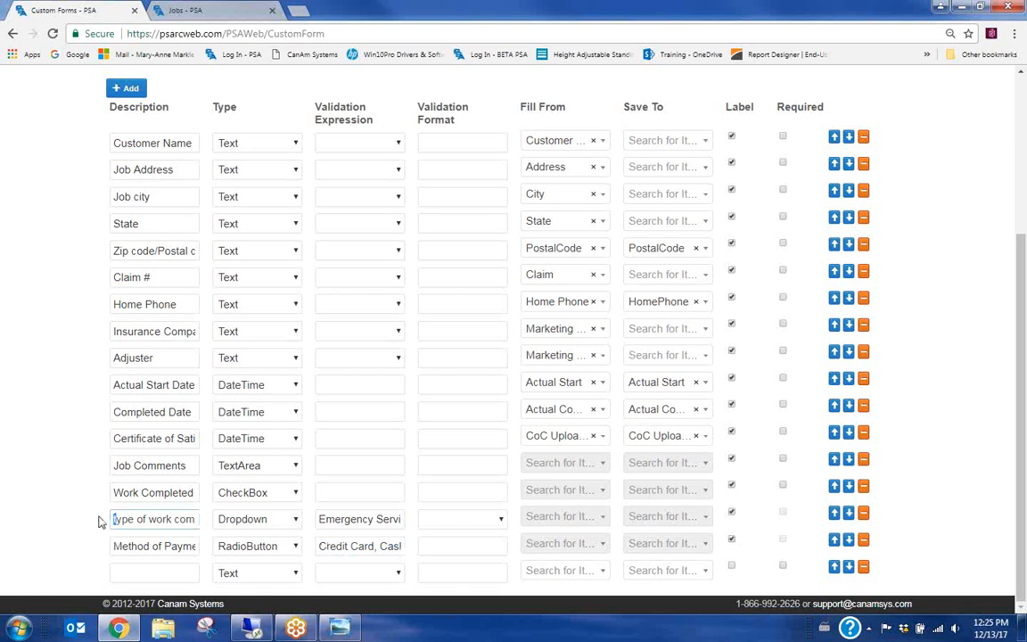
Set the bottom row's type to Caption and place the cursor in its description
click(120, 572)
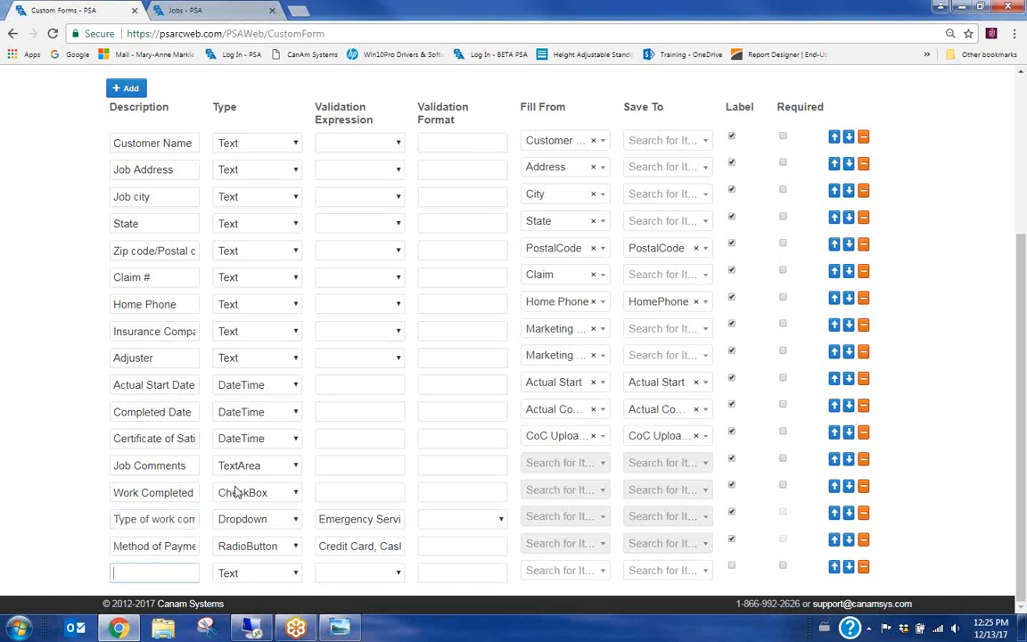
click(289, 580)
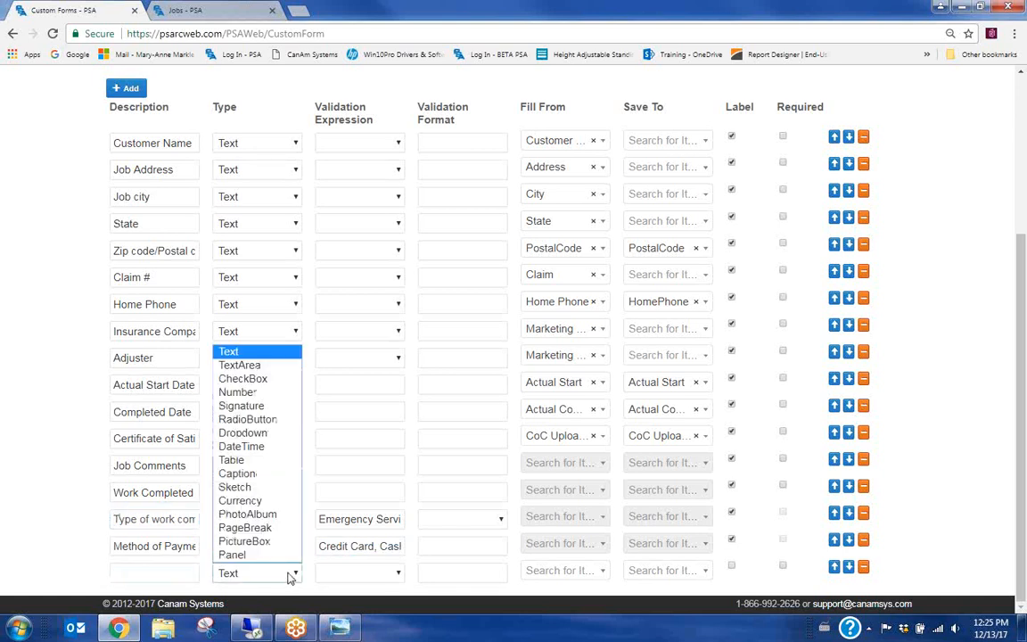
click(239, 473)
scroll(192, 544, down, 1)
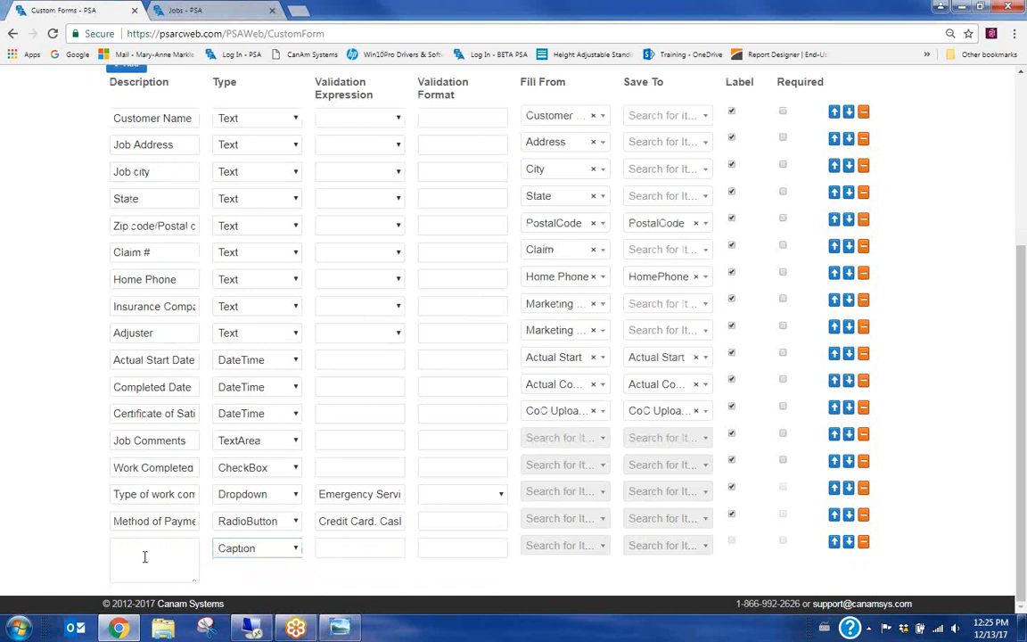
click(151, 556)
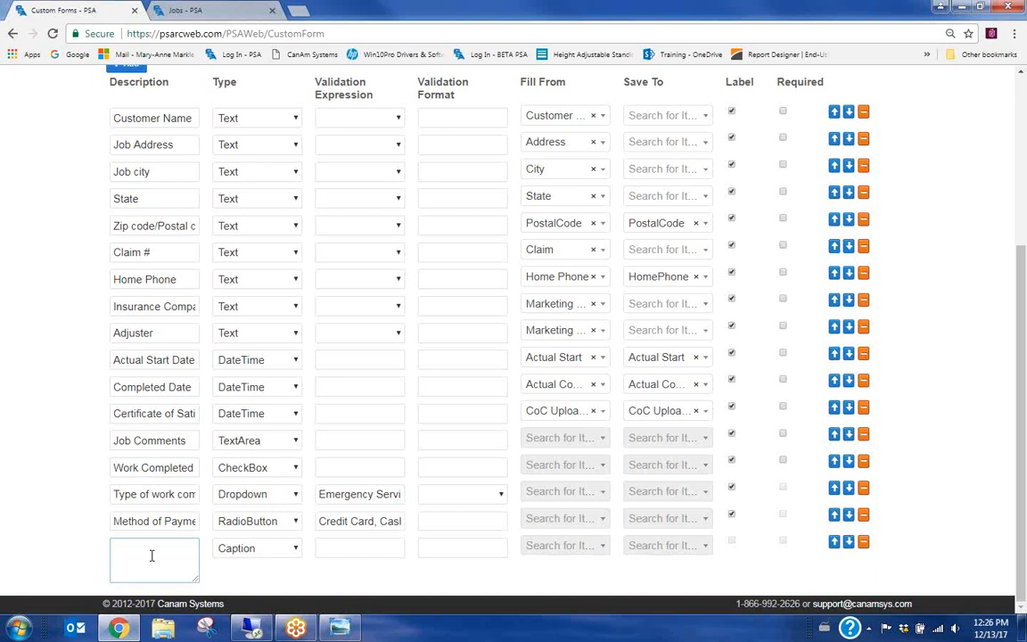
Enter the caption 'I hereby certify that the work has been completed to my satisfaction.'
text(I hereby authorize)
key(BackSpace)
key(BackSpace)
key(BackSpace)
key(BackSpace)
key(BackSpace)
key(BackSpace)
key(BackSpace)
key(BackSpace)
key(BackSpace)
key(BackSpace)
text(c)
text(ertify that t)
text(he work)
text(een completed to my satisf)
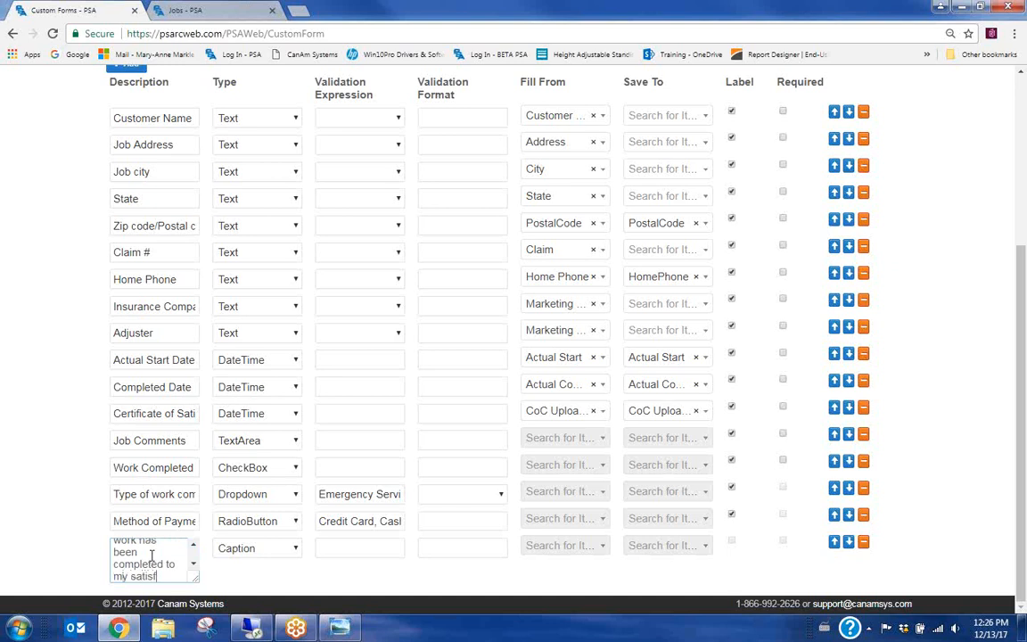
text(action.)
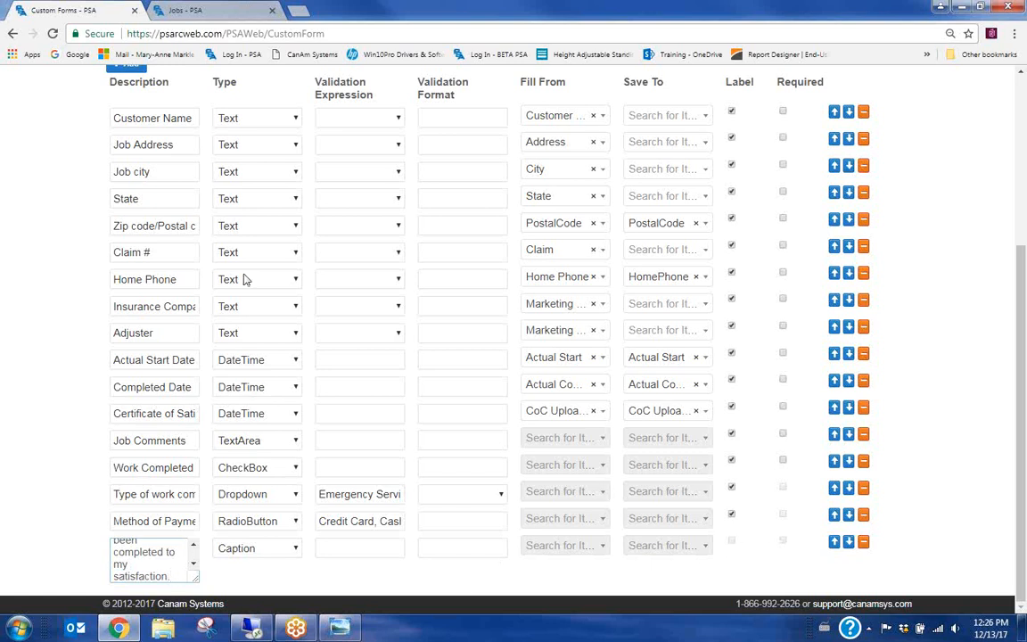
scroll(236, 290, up, 2)
scroll(350, 385, down, 1)
scroll(340, 426, up, 3)
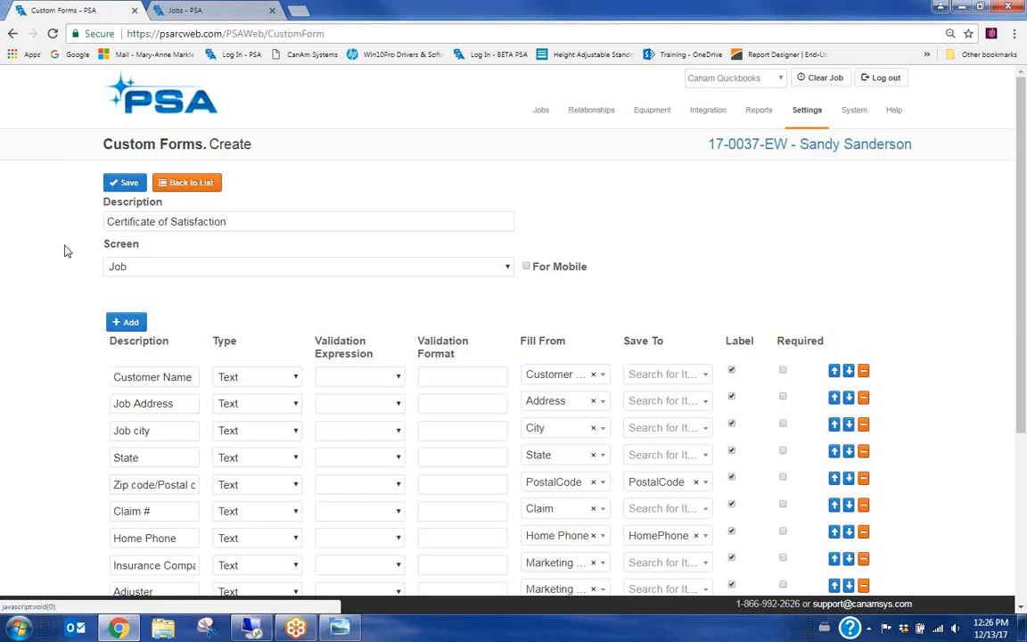
Save the new Certificate of Satisfaction custom form and review its field rows
click(114, 187)
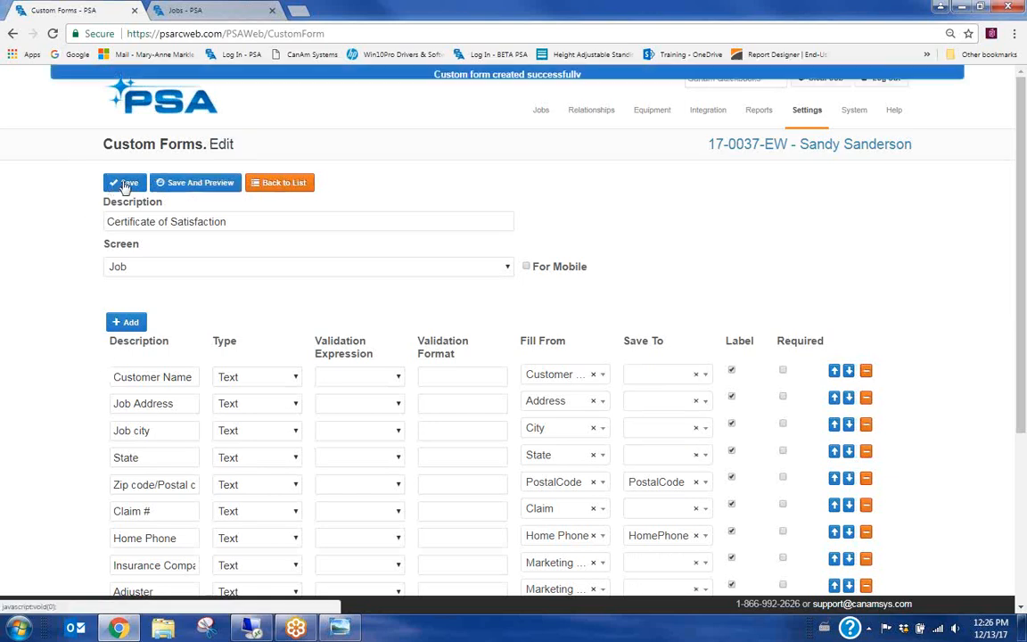
scroll(405, 379, down, 3)
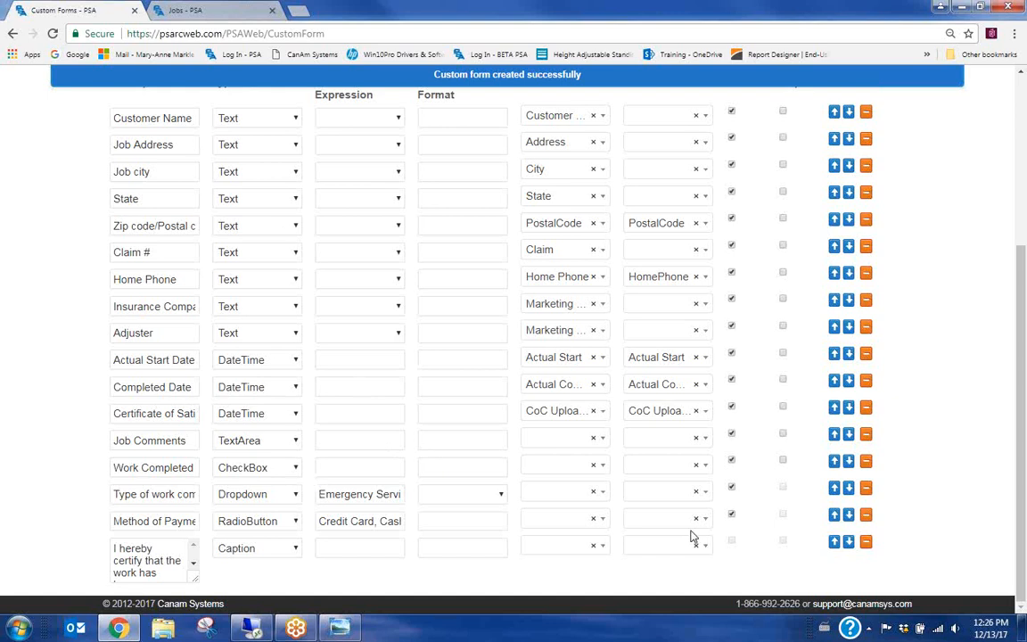
click(731, 515)
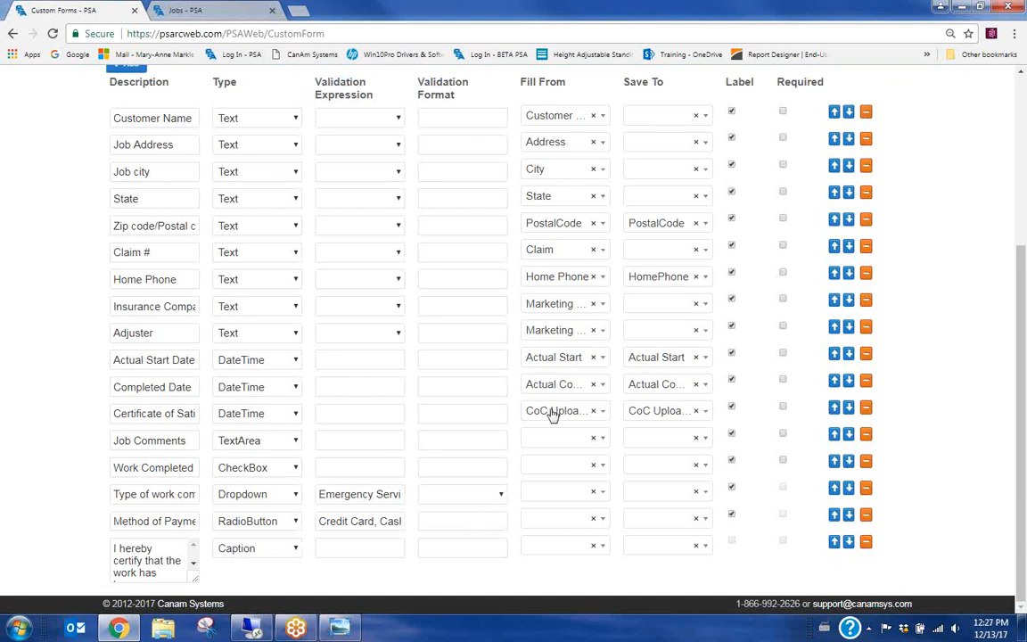
scroll(526, 389, up, 3)
scroll(285, 402, down, 3)
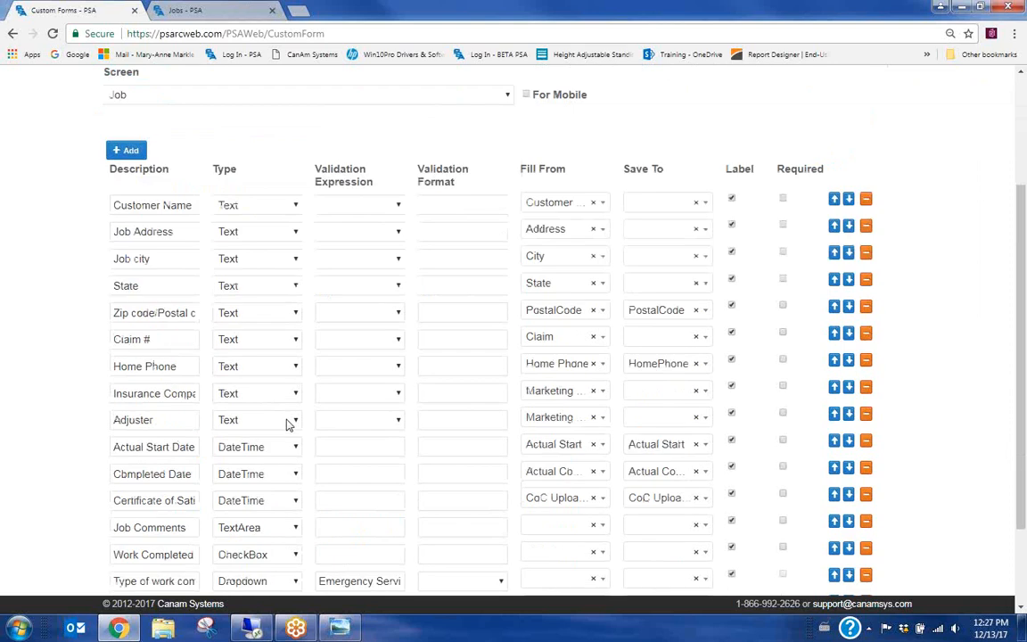
Add a labelled 'Customer Signature' field of type Signature, then add another empty row
click(146, 573)
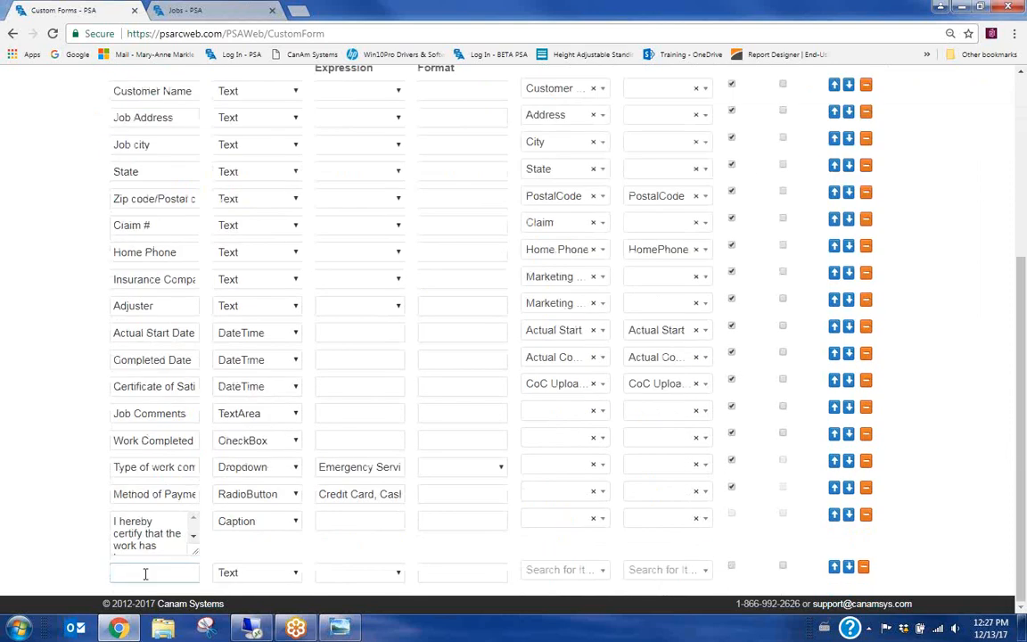
text(Customer)
text( Signature)
click(293, 576)
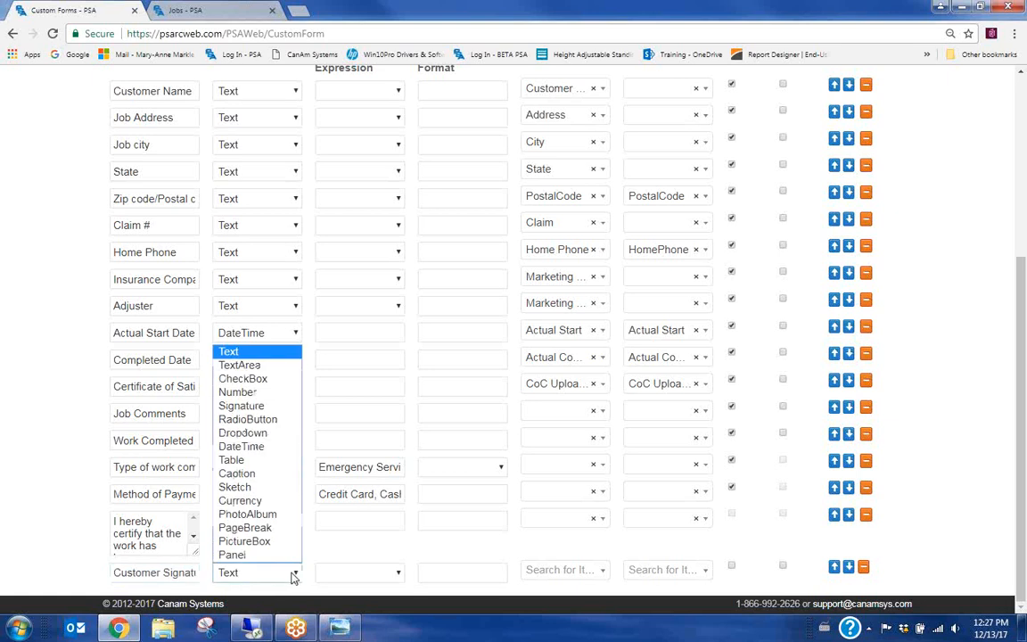
click(243, 406)
click(349, 571)
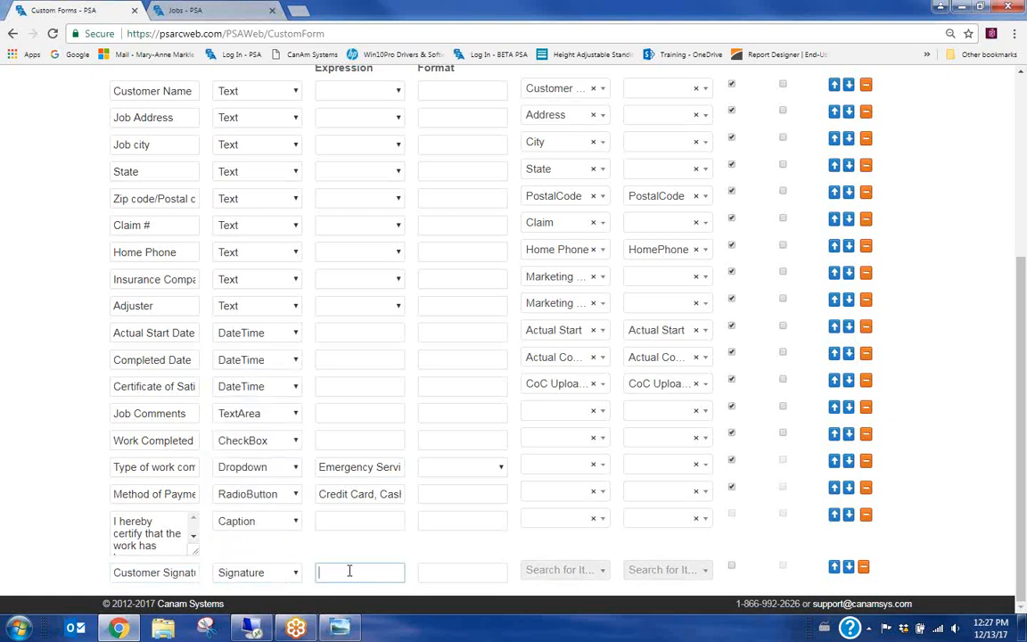
click(731, 566)
scroll(168, 229, up, 3)
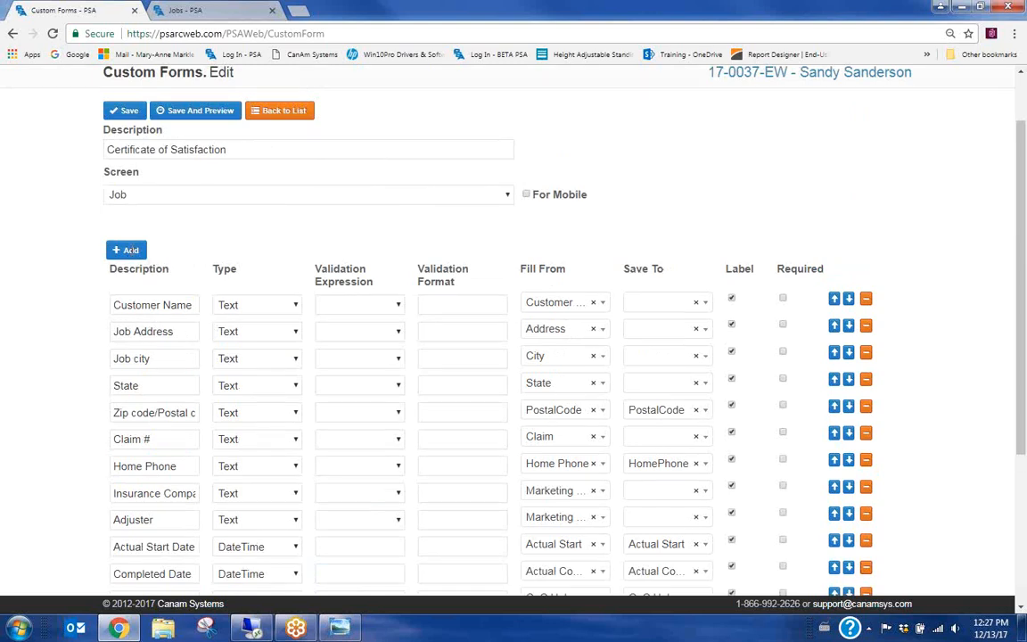
click(125, 250)
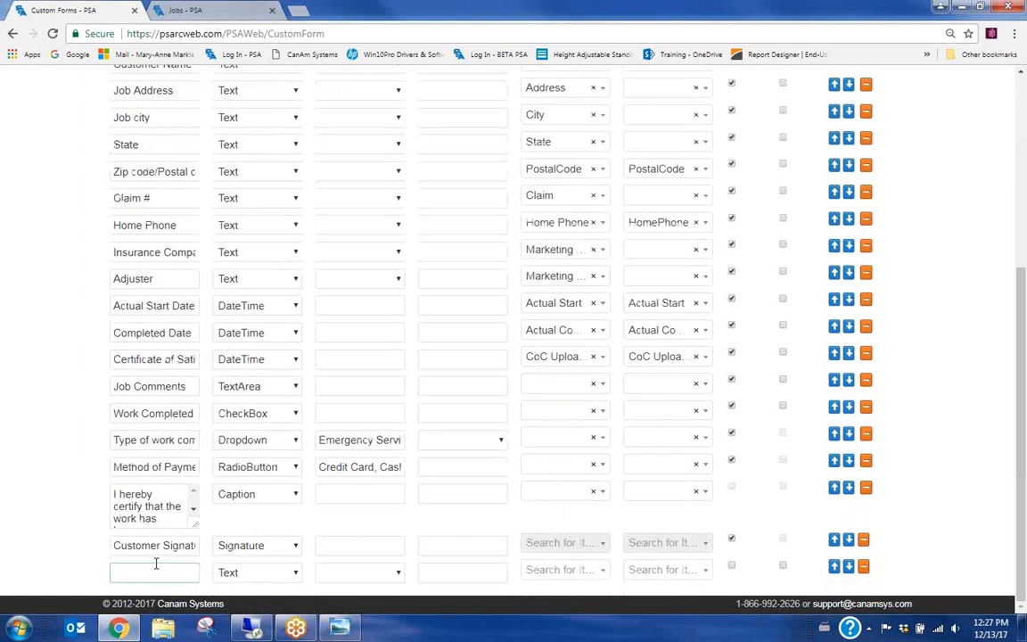
Make the new row a labelled 'Customer Printed name' field, then use Save And Preview
text(Customer Pri)
text(nted nam)
text(e)
click(645, 507)
click(731, 565)
scroll(364, 501, up, 2)
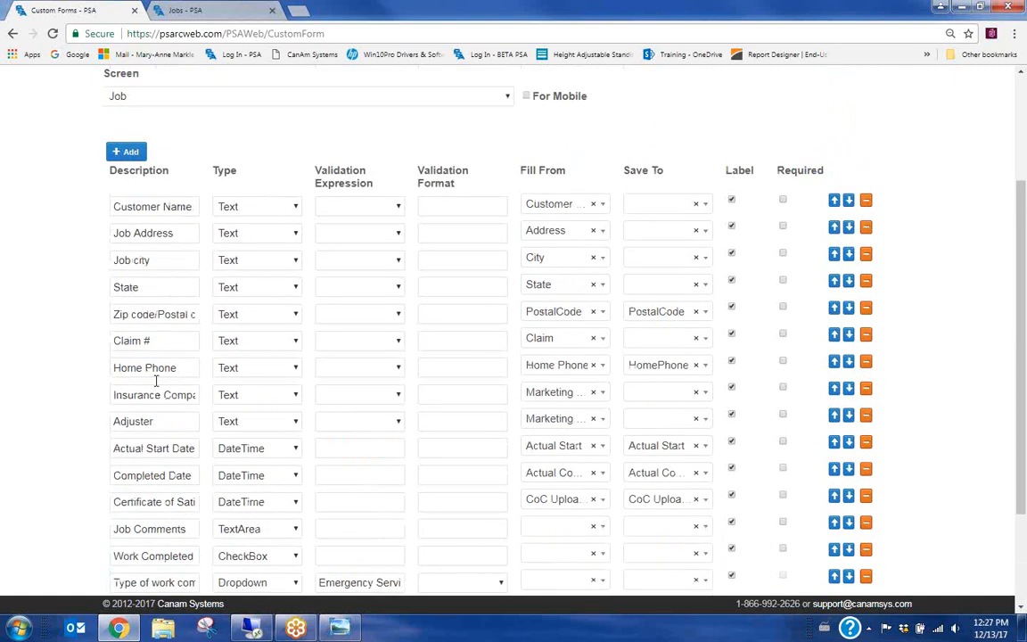
scroll(240, 410, up, 1)
scroll(241, 410, up, 1)
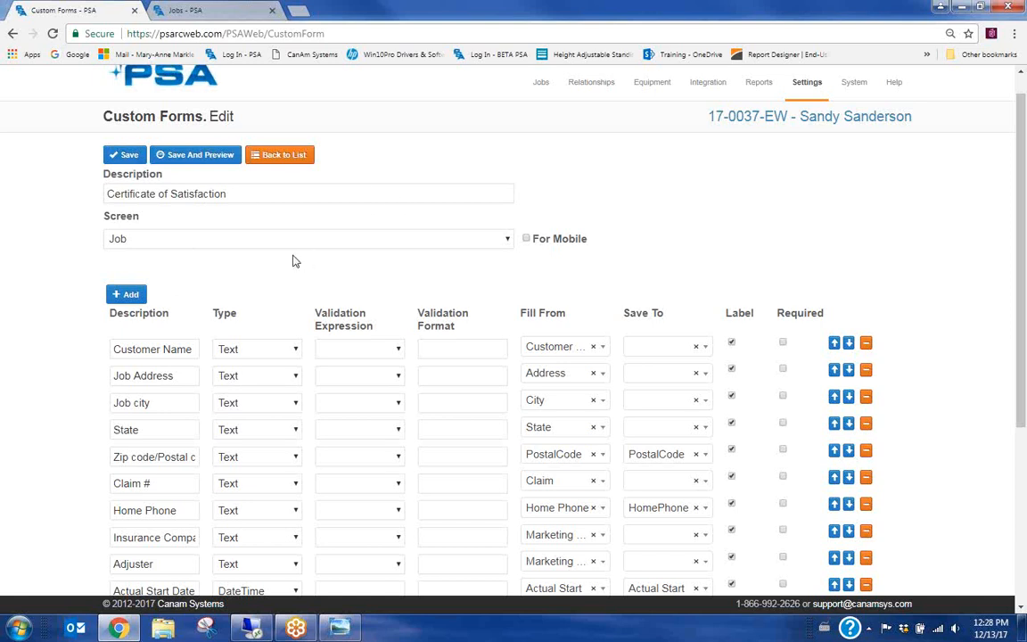
click(194, 156)
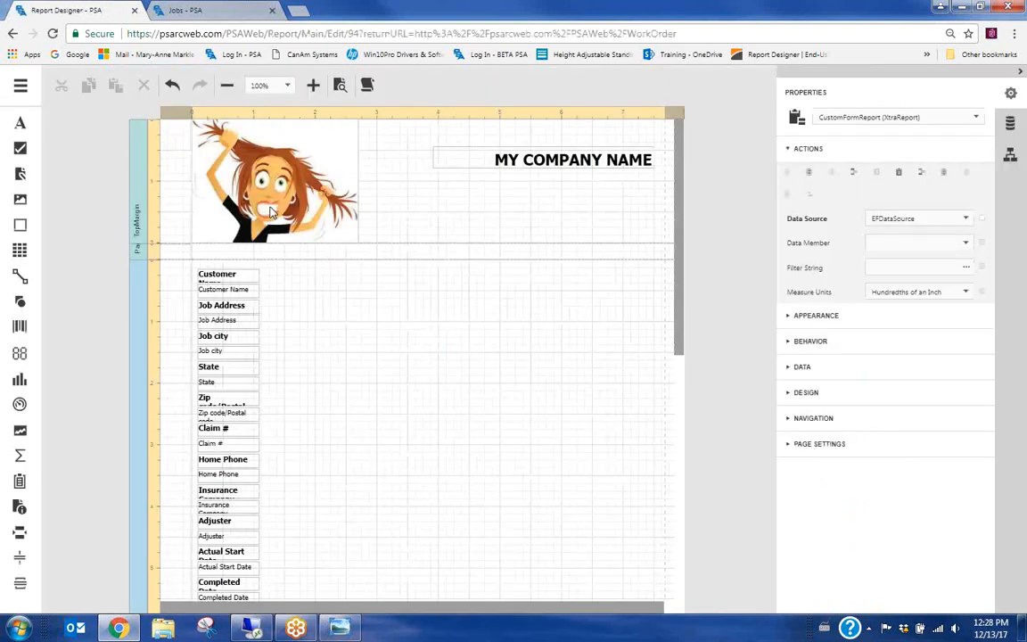
Delete the placeholder cartoon logo picture from the report's top margin
click(255, 159)
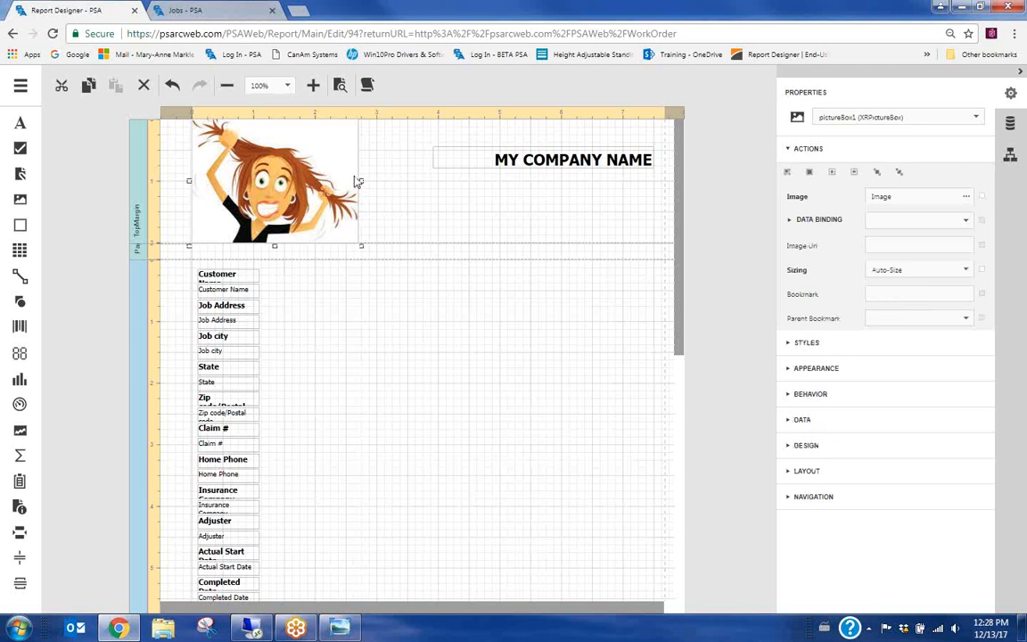
key(Delete)
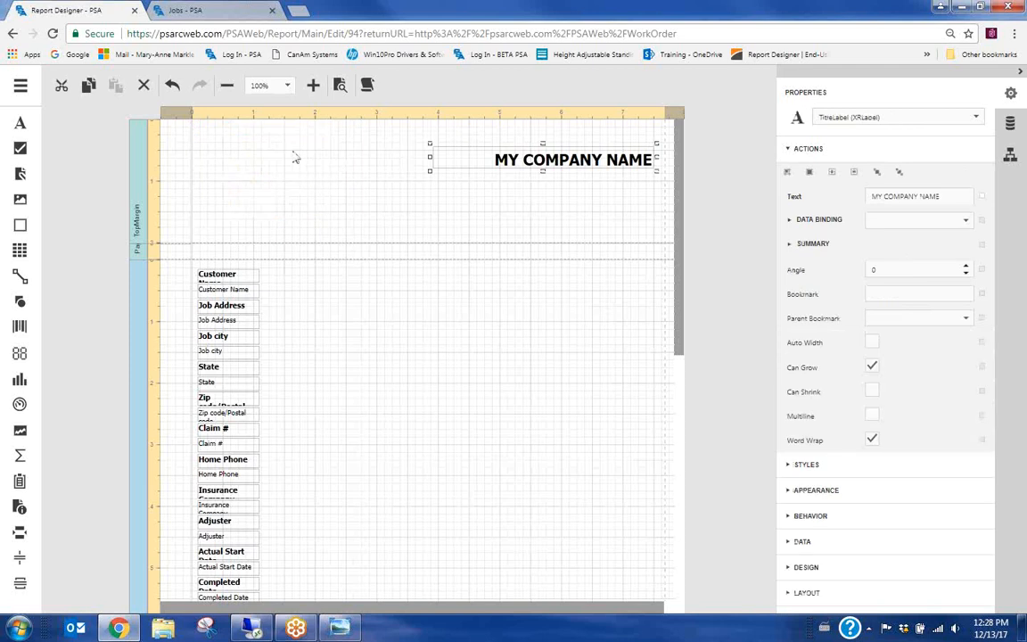
scroll(540, 367, down, 3)
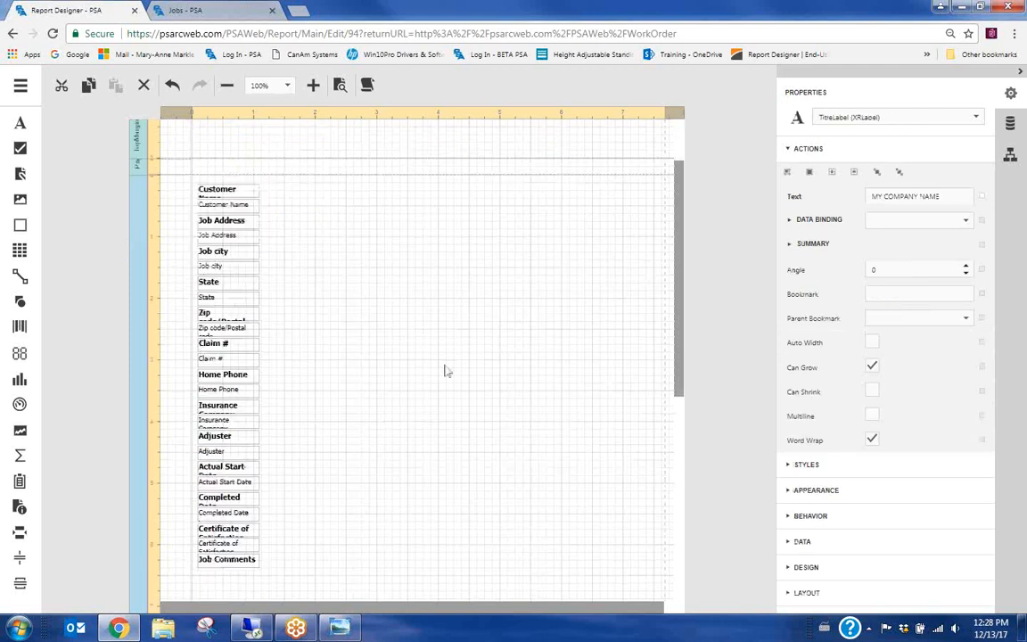
scroll(450, 419, down, 3)
scroll(424, 535, up, 8)
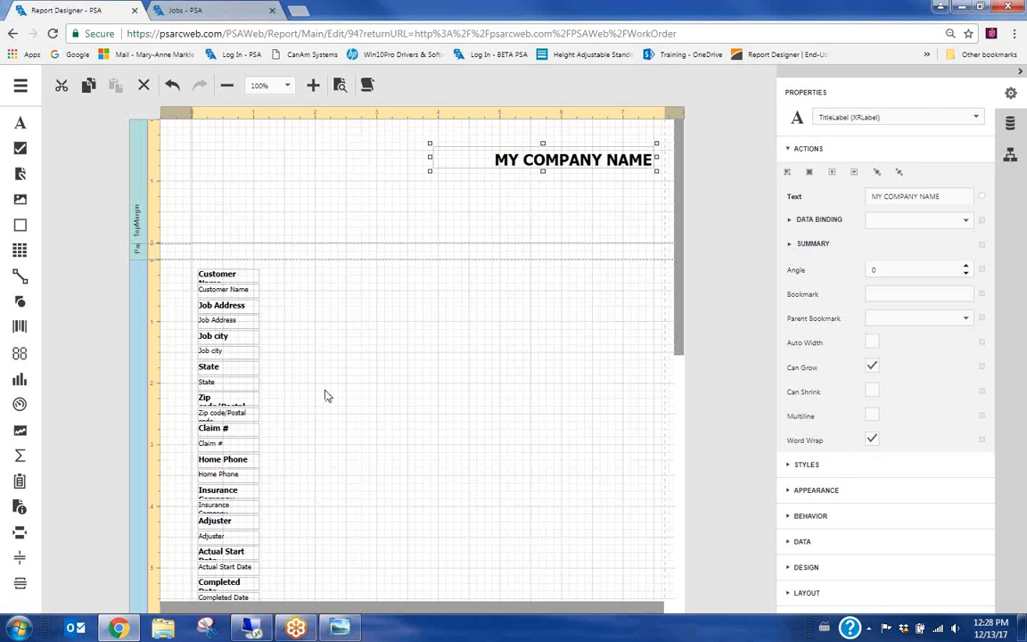
scroll(329, 394, down, 1)
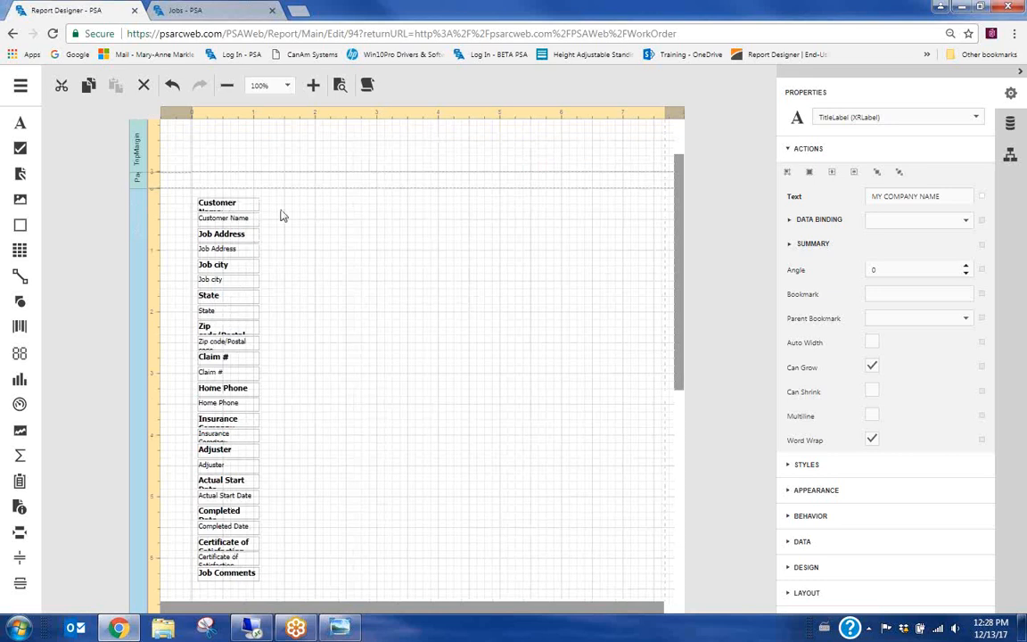
scroll(337, 426, down, 2)
scroll(336, 426, down, 4)
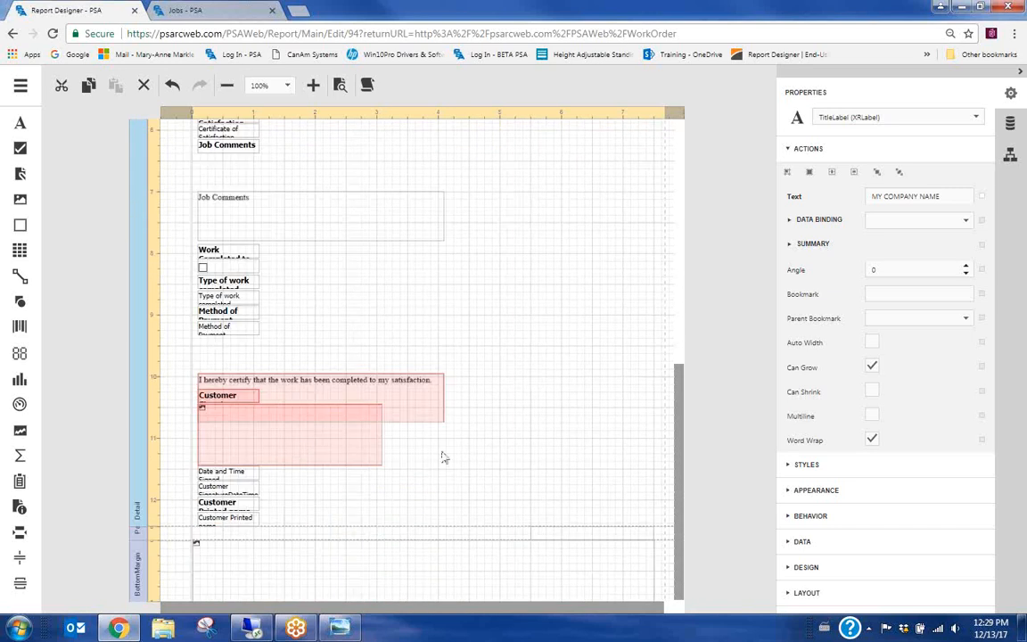
scroll(558, 443, up, 10)
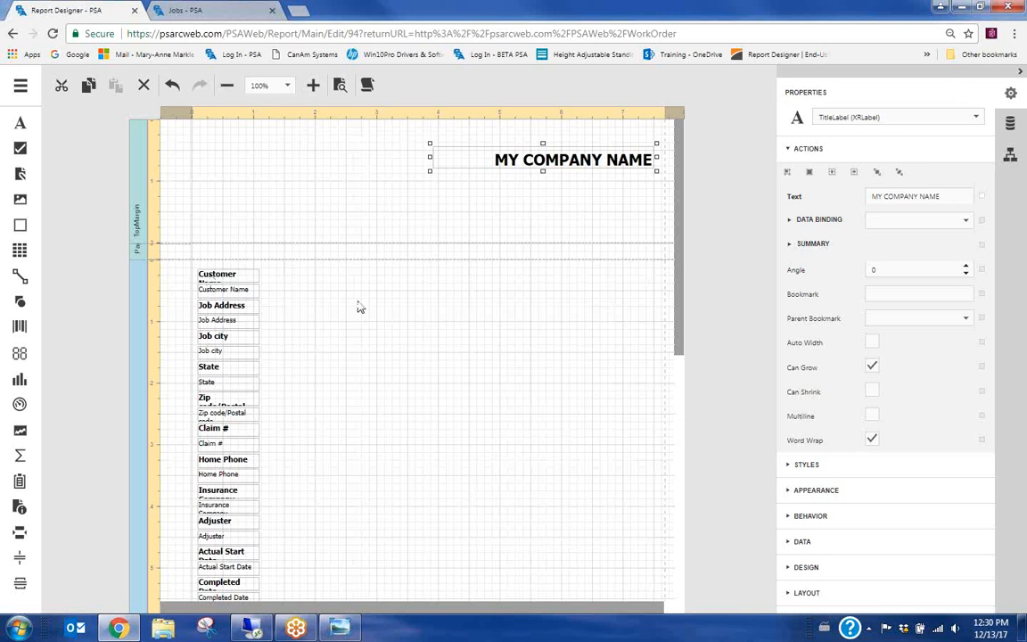
click(221, 278)
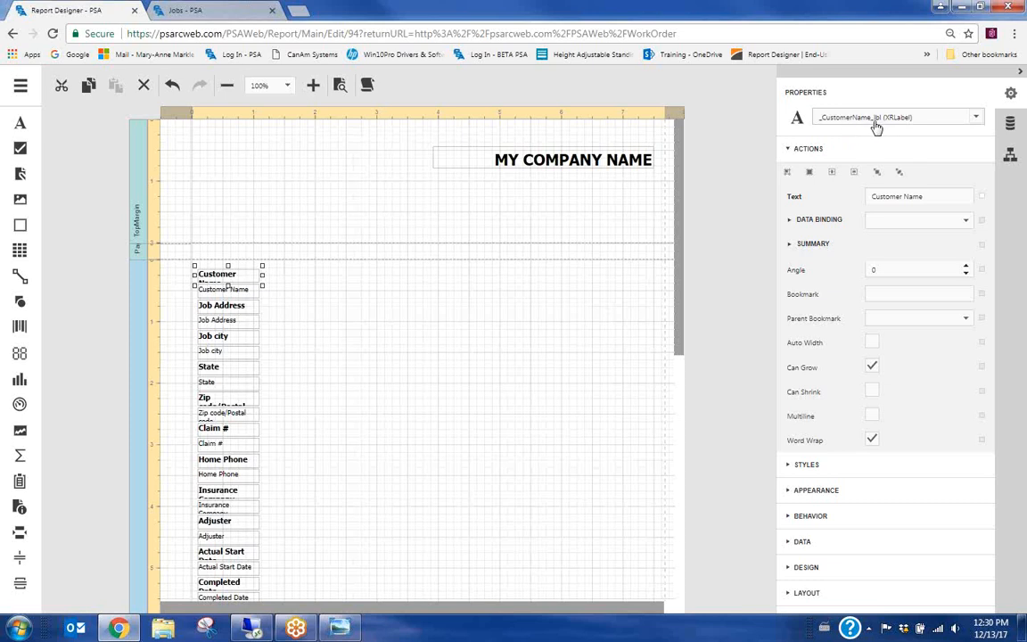
click(221, 295)
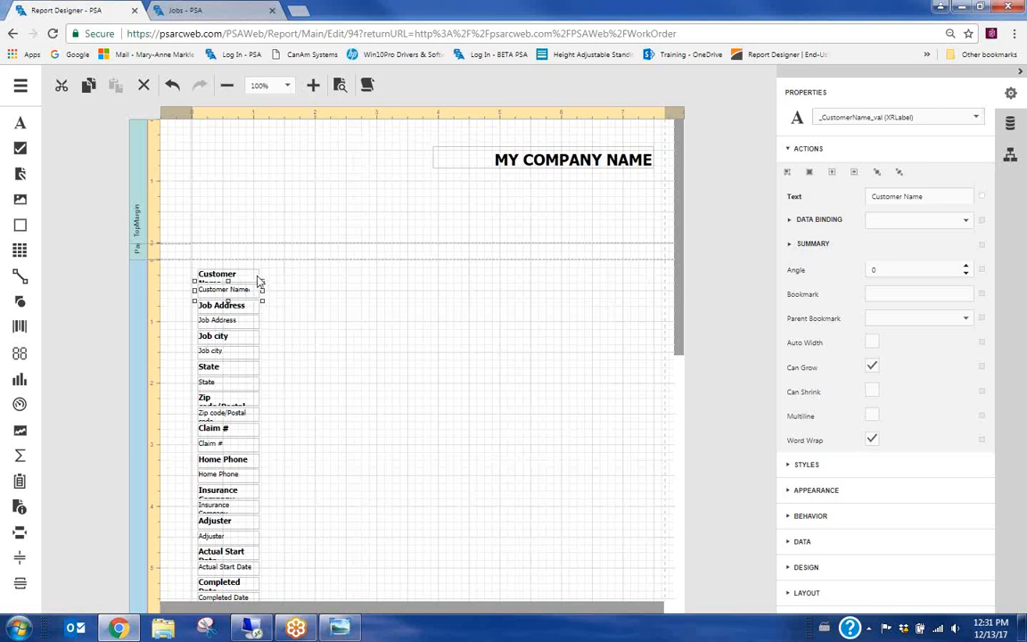
click(376, 307)
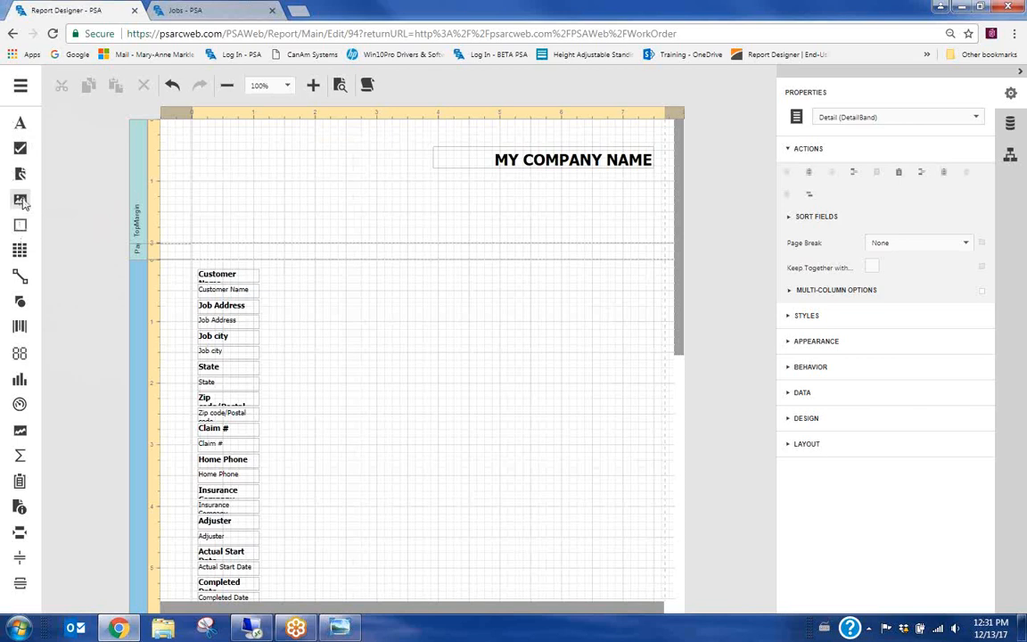
Draw a picture box in the top margin and load logo.png from the Desktop into it
drag(55, 195, 199, 172)
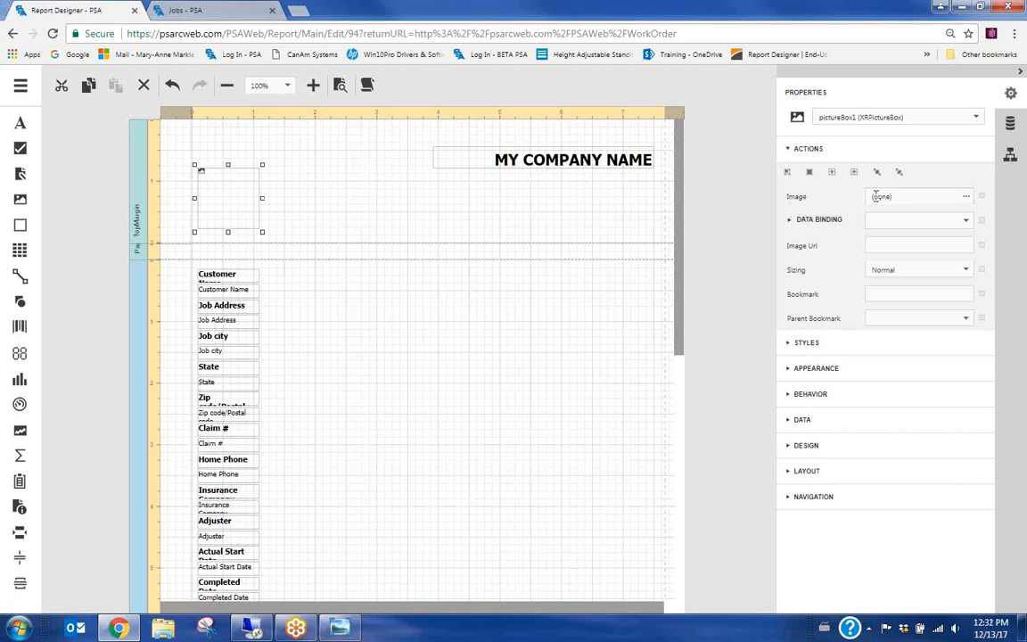
click(967, 200)
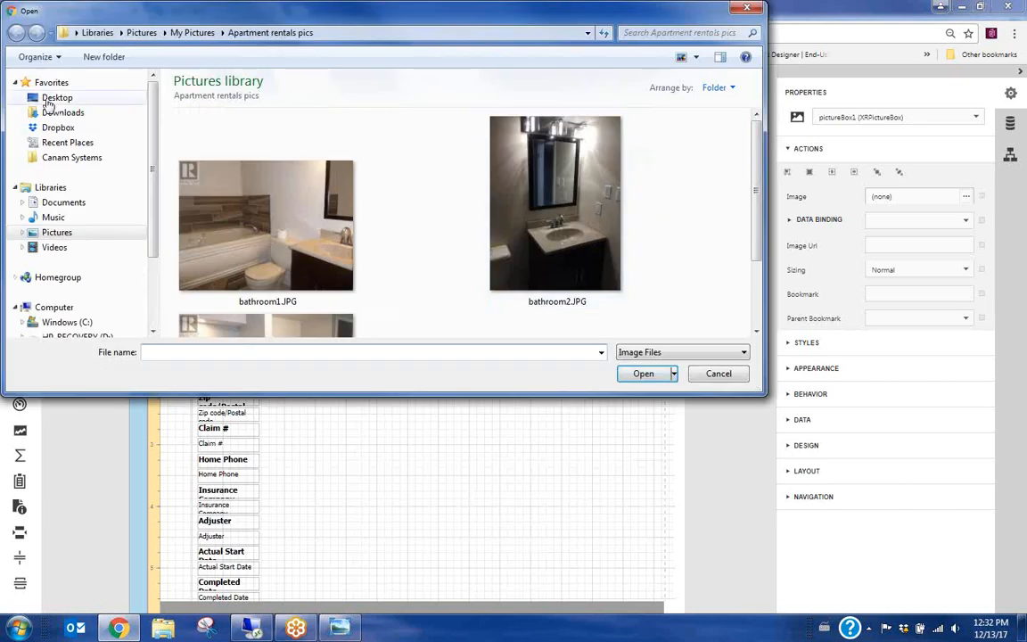
click(52, 100)
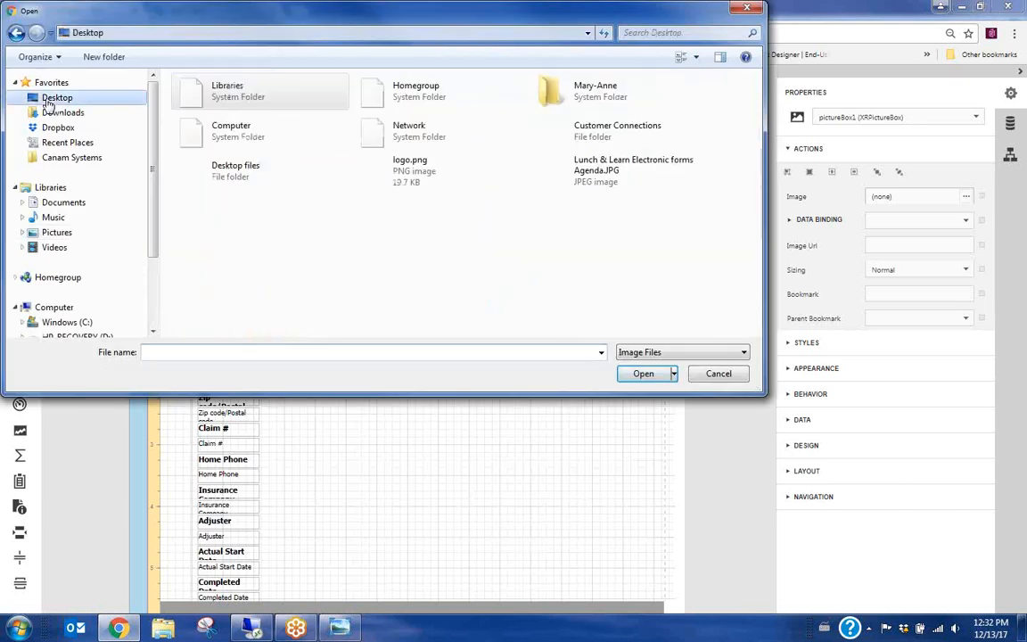
click(403, 187)
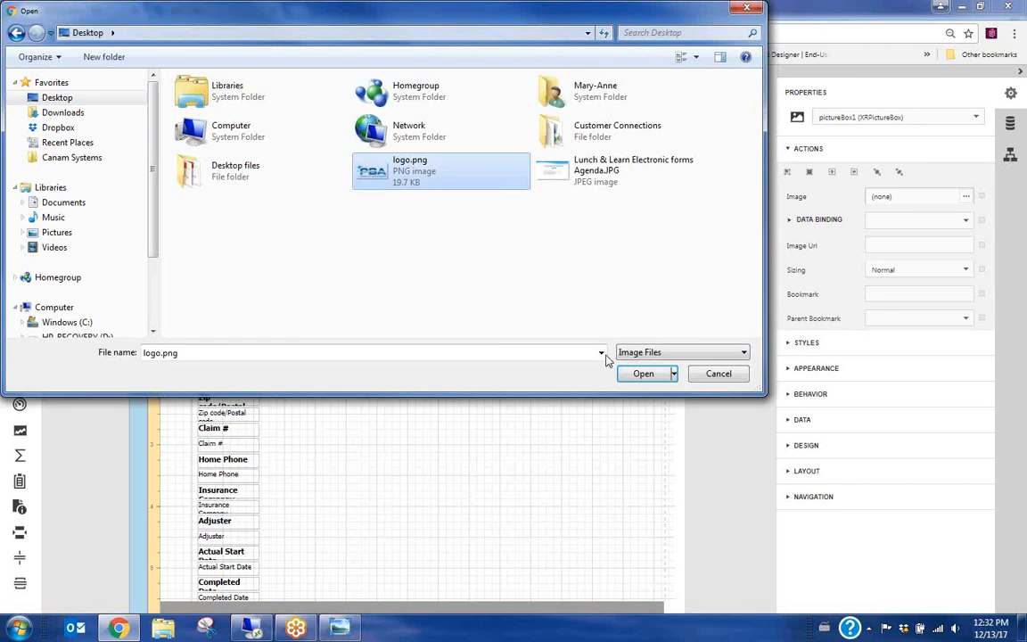
click(642, 373)
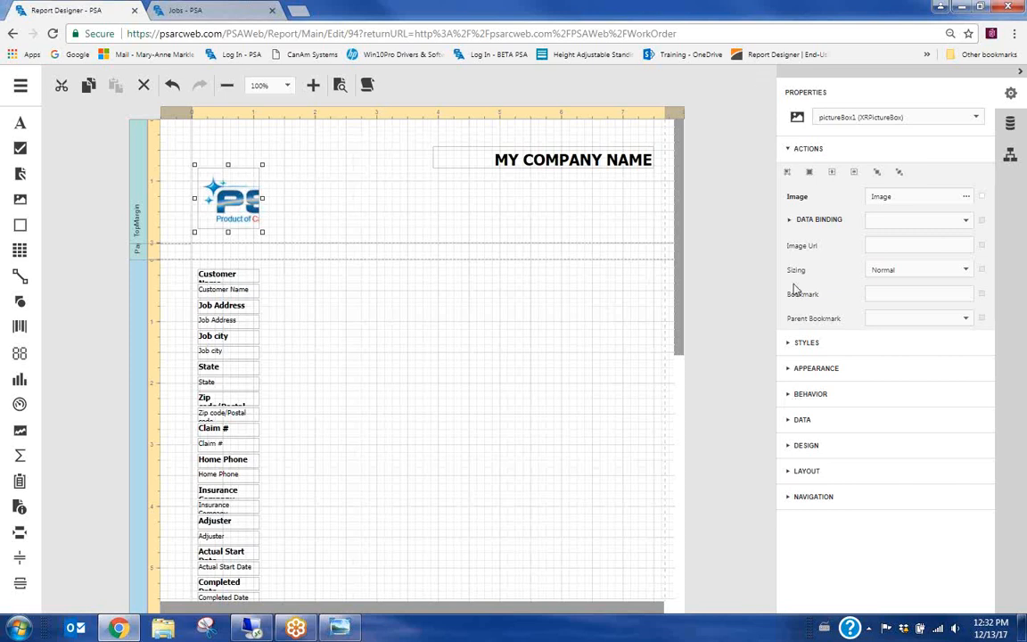
Set the logo's Sizing to Auto-Size and move it up near the top of the page
click(916, 271)
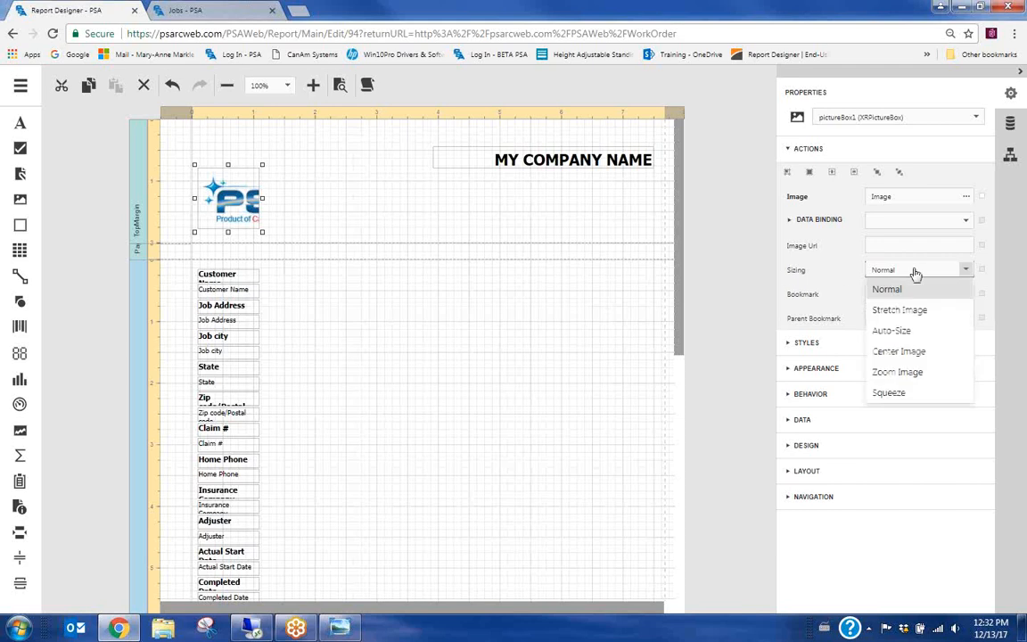
click(915, 374)
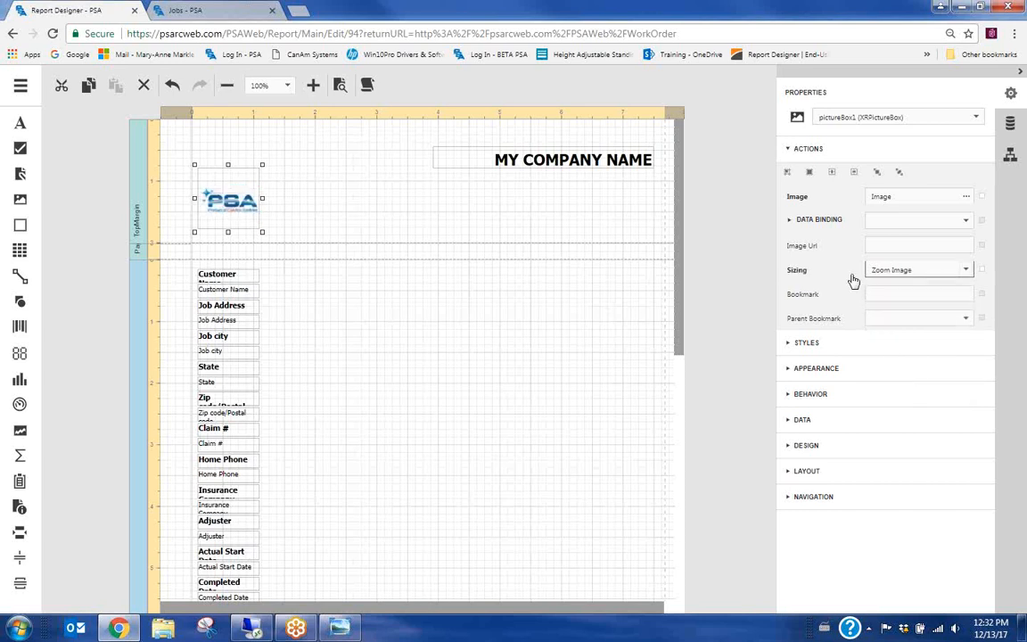
click(891, 269)
click(891, 331)
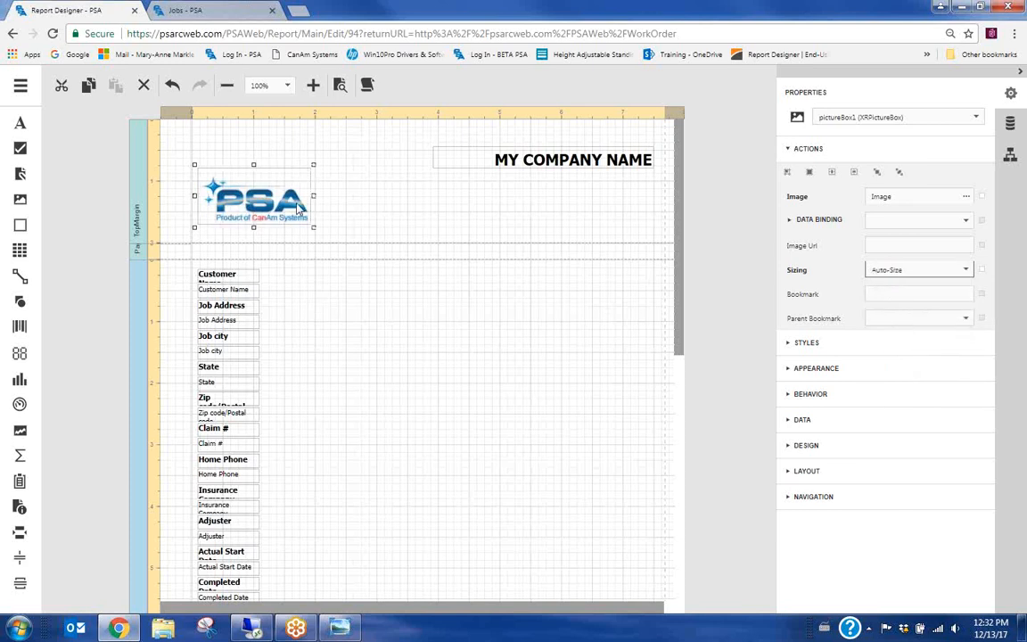
drag(263, 202, 266, 178)
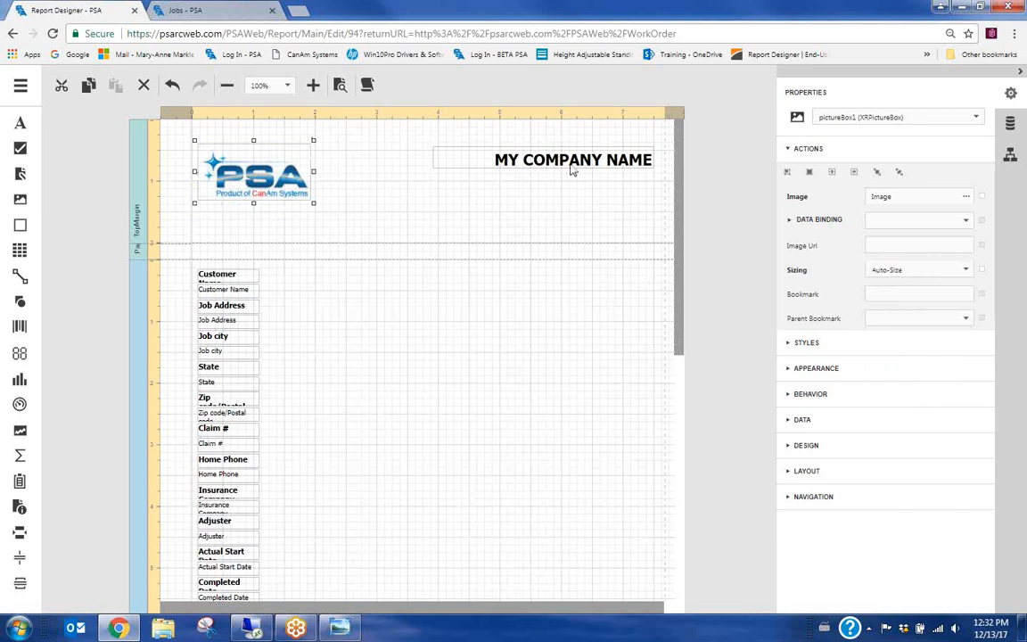
click(488, 160)
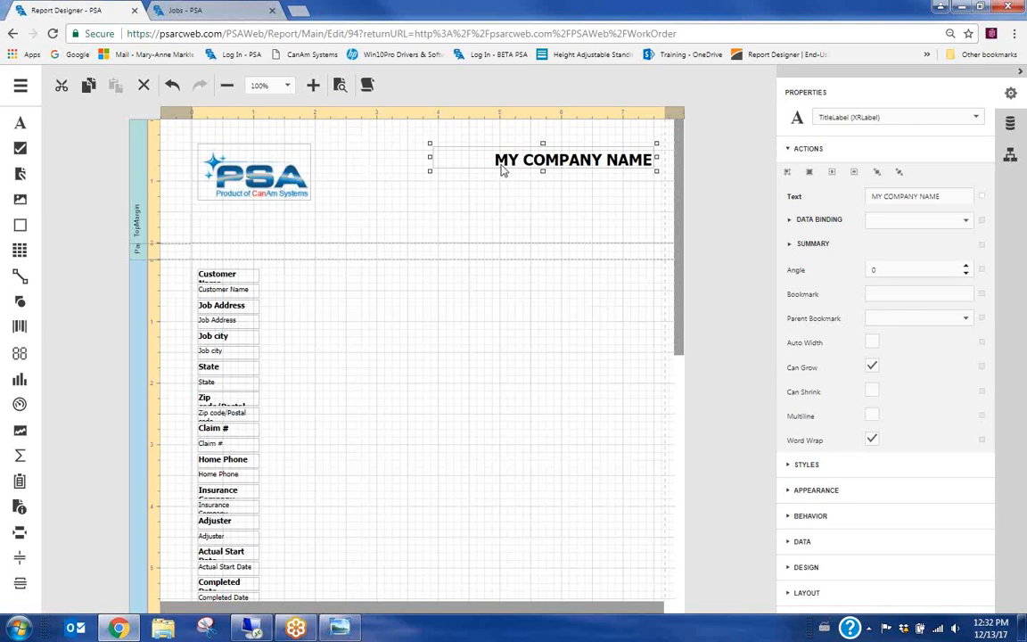
Change the title label text to 'CERTIFICATE OF SATISFACTION'
double_click(517, 163)
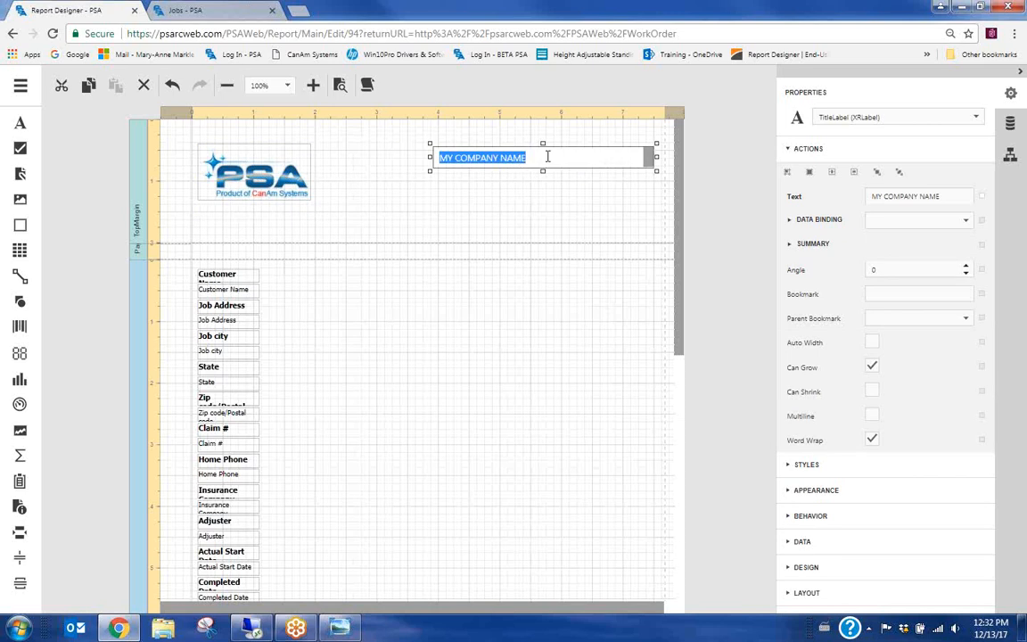
key(BackSpace)
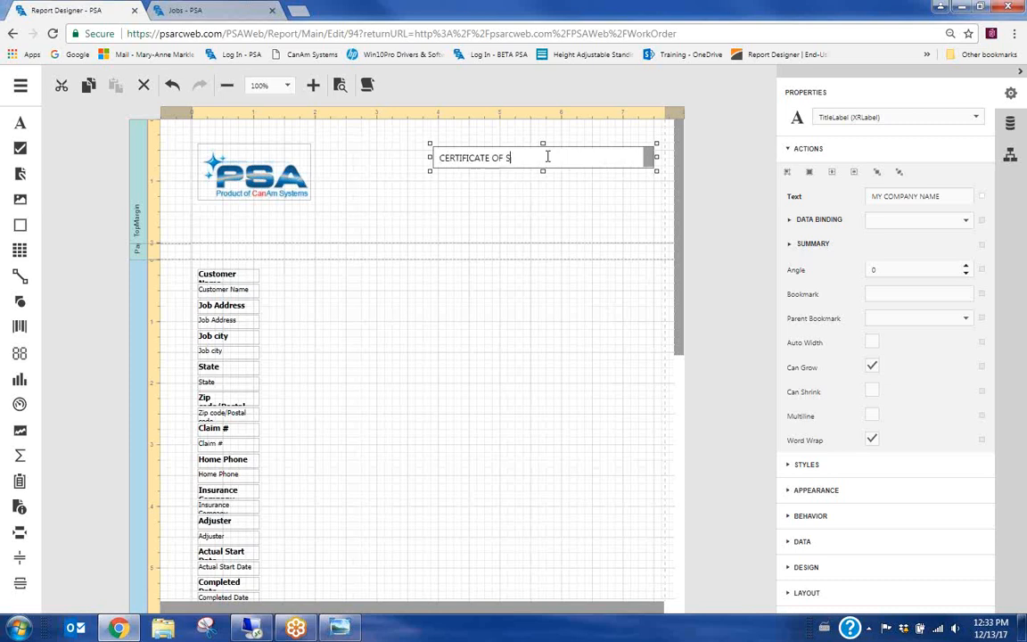
text(CTION)
click(514, 193)
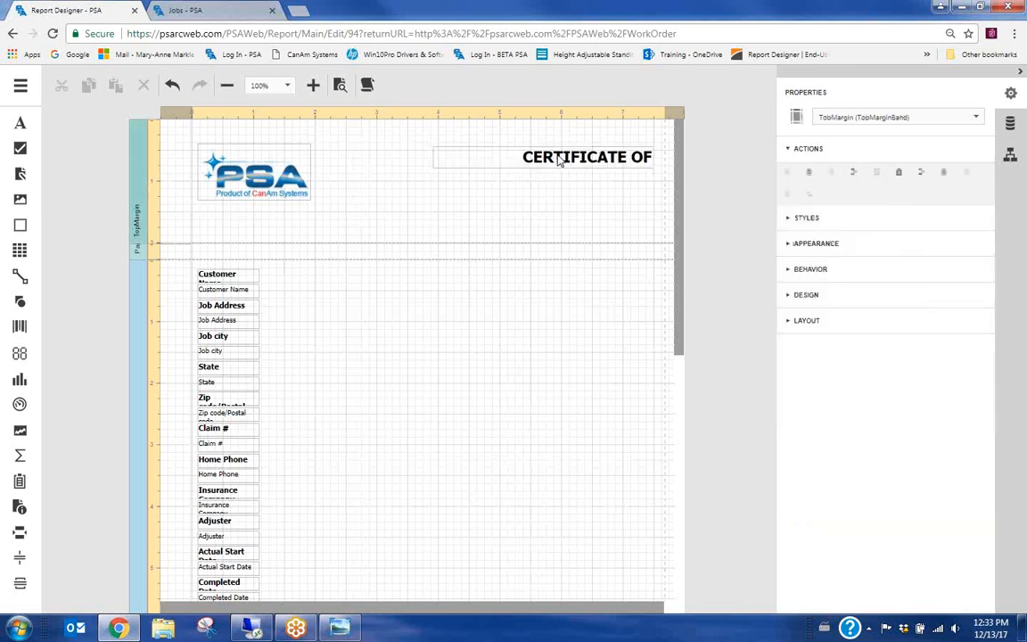
Widen, heighten and reposition the title label beside the logo so it fits on one line
click(450, 159)
drag(430, 157, 358, 163)
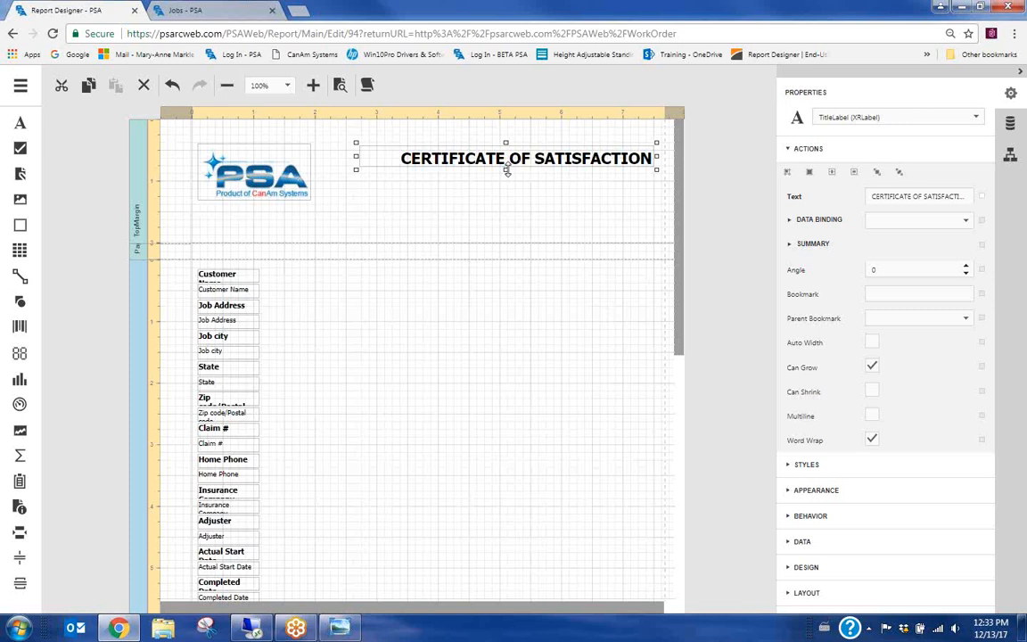
drag(507, 173, 508, 200)
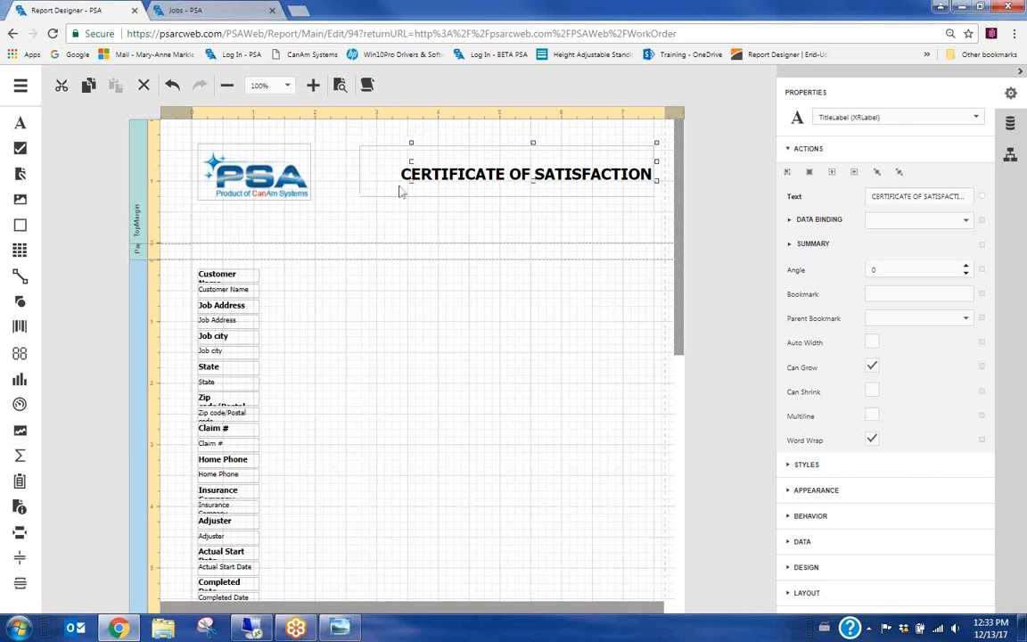
drag(356, 199, 385, 196)
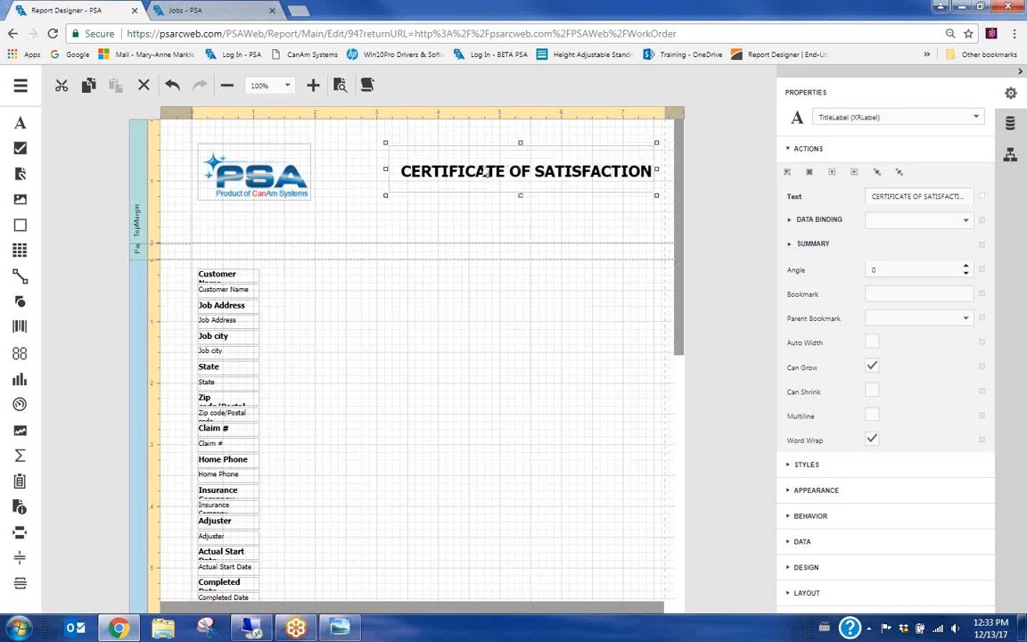
mouse_move(477, 169)
mouse_down()
mouse_move(424, 197)
mouse_move(455, 169)
mouse_move(428, 174)
mouse_move(463, 174)
mouse_up()
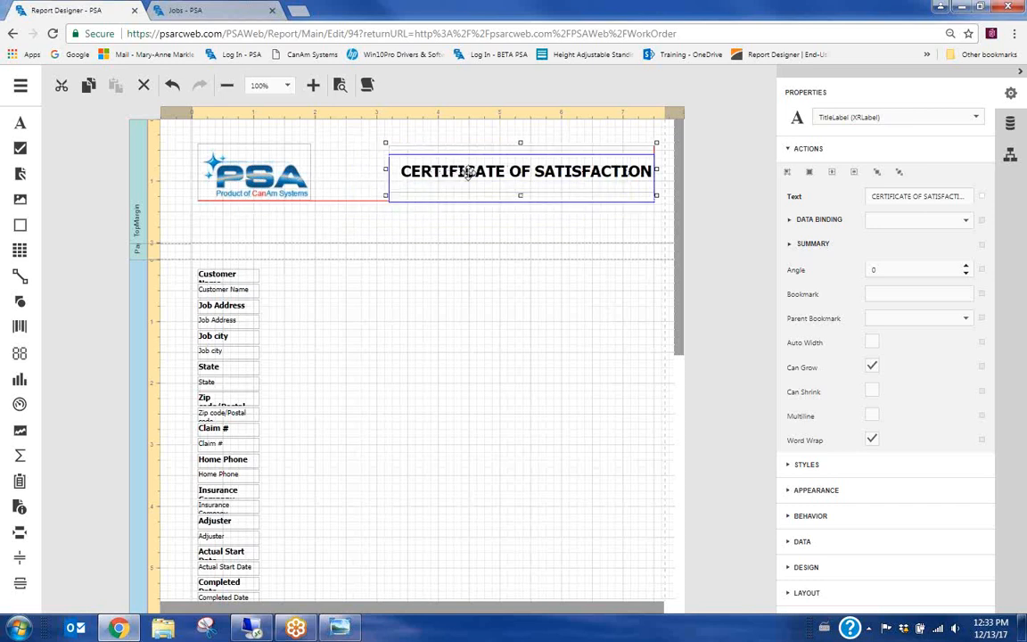
click(338, 207)
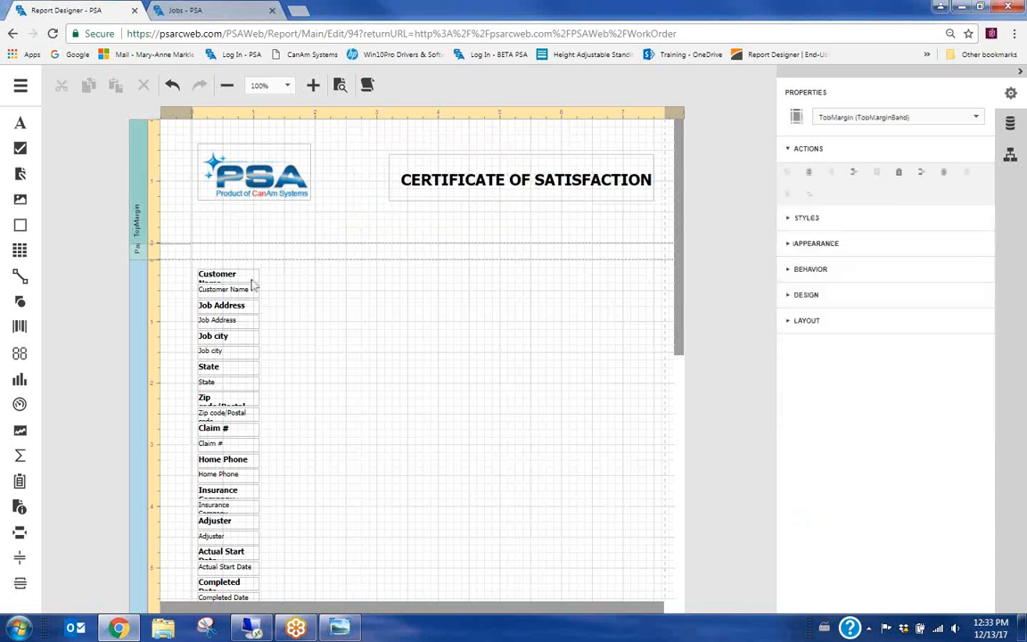
Move the Customer Name value beside its heading and widen the Customer Name heading
click(260, 295)
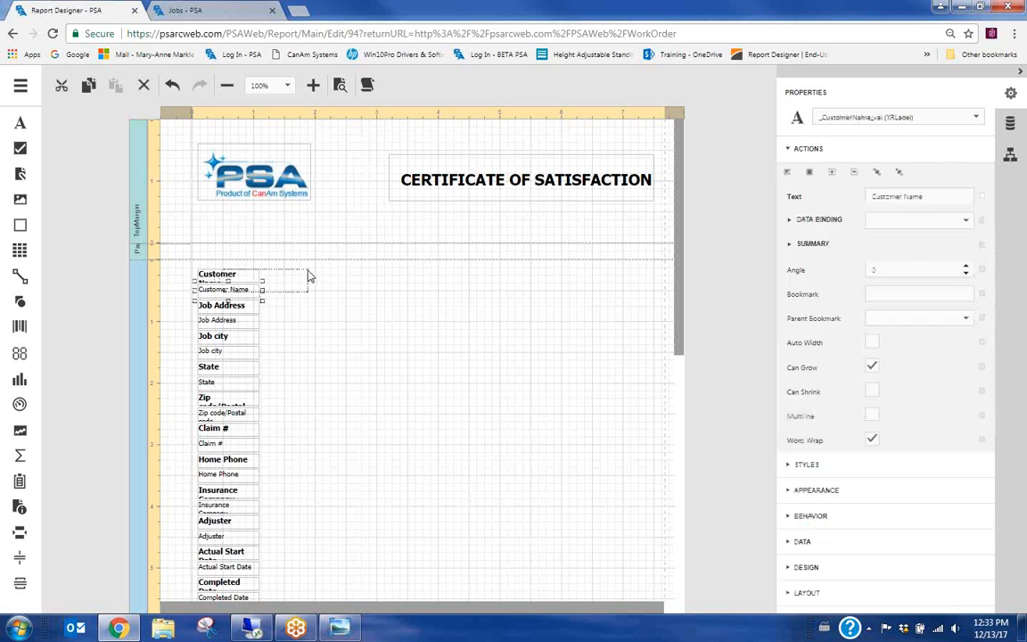
drag(238, 297, 317, 278)
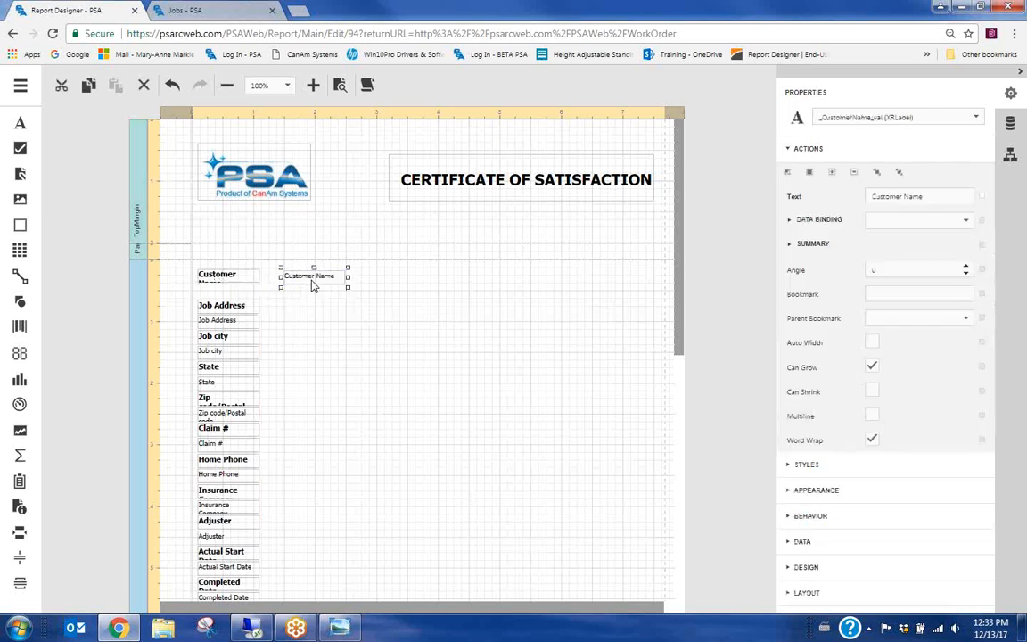
click(234, 308)
click(237, 279)
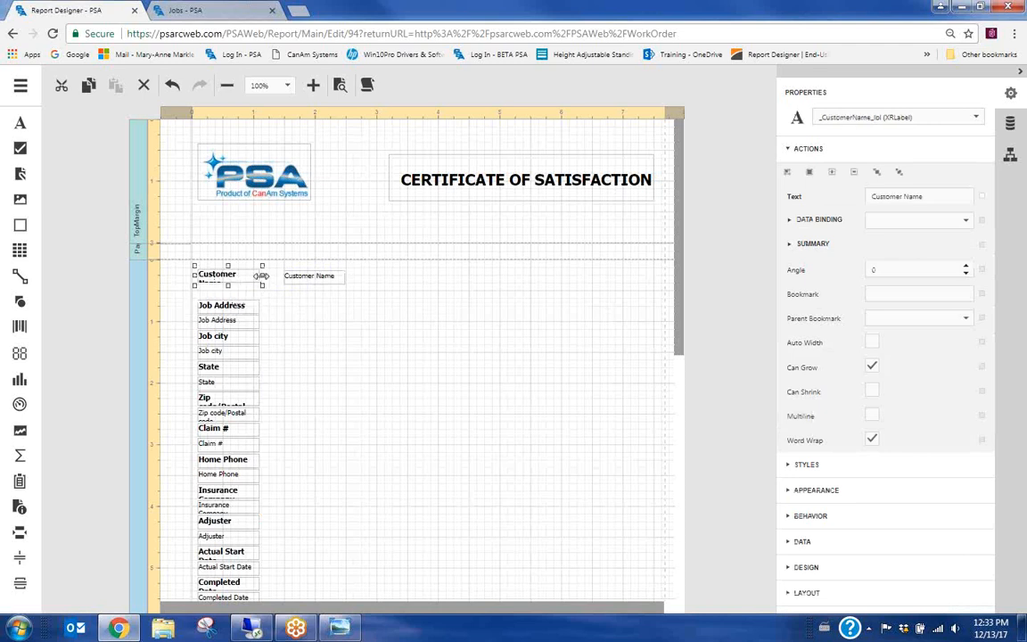
click(314, 282)
click(258, 283)
drag(263, 275, 306, 281)
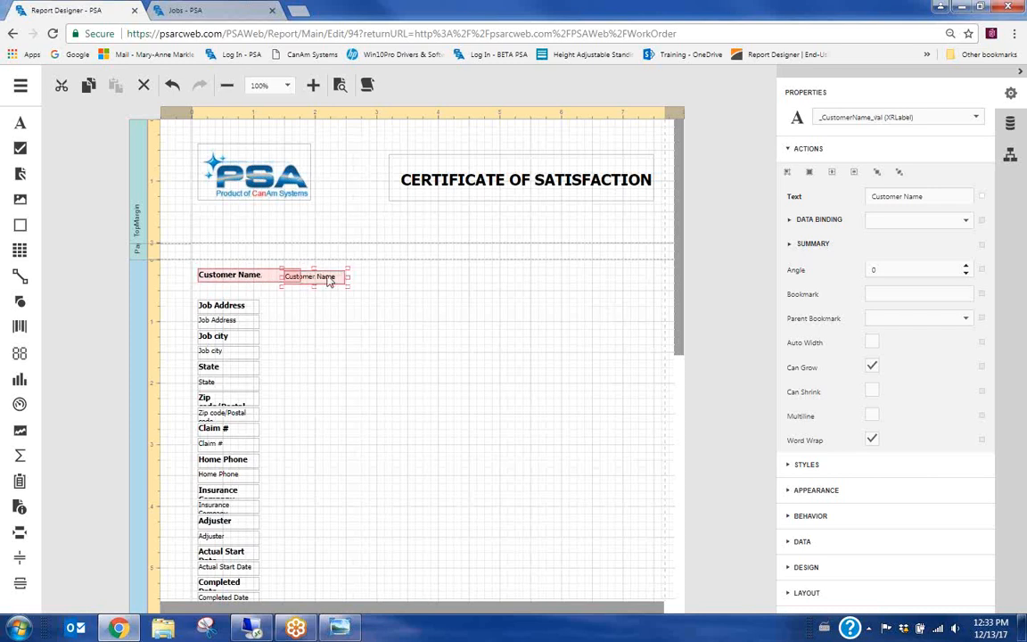
drag(328, 281, 352, 276)
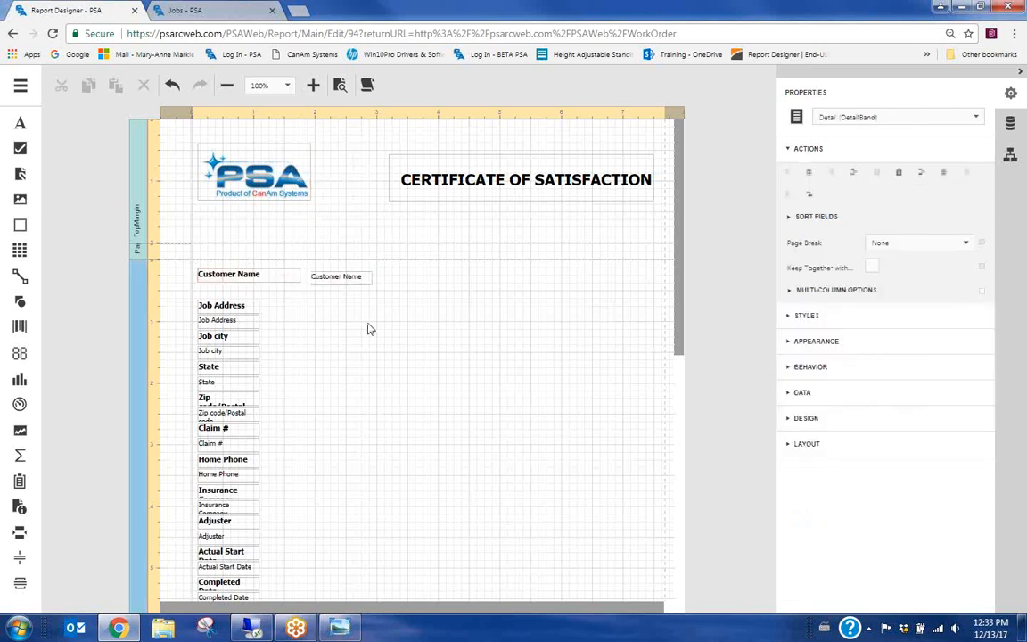
Move the Job Address and Job city values to the right of their headings
click(237, 318)
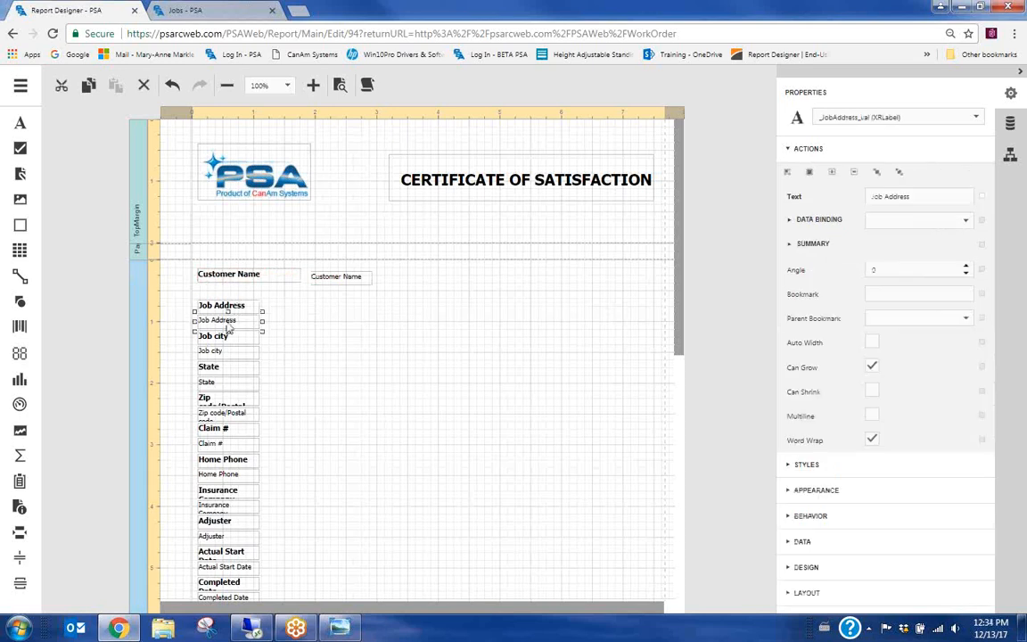
drag(238, 316, 378, 302)
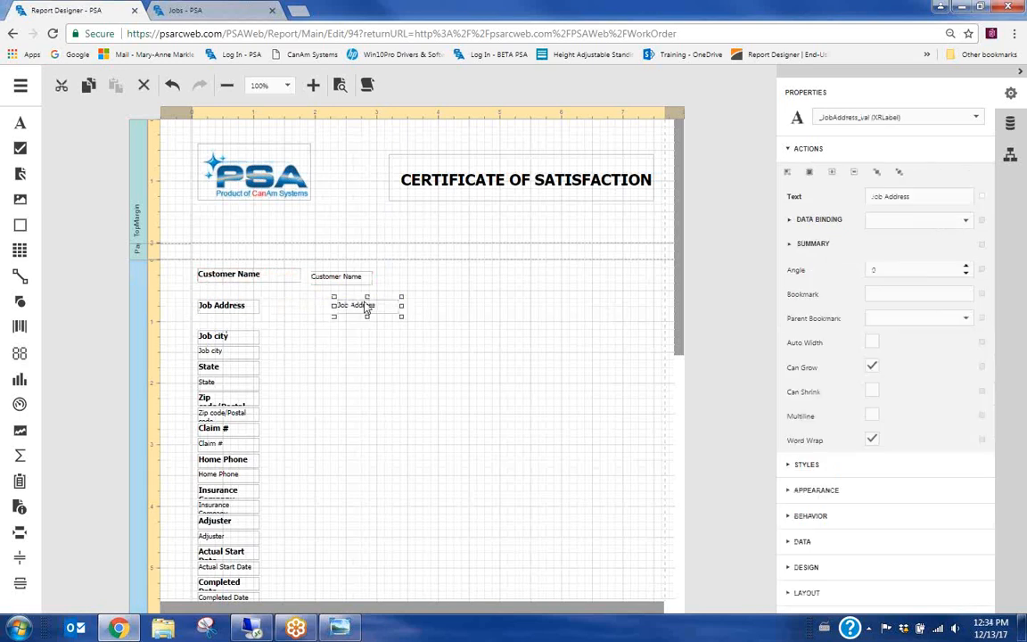
click(234, 331)
click(215, 350)
drag(215, 350, 332, 338)
click(254, 363)
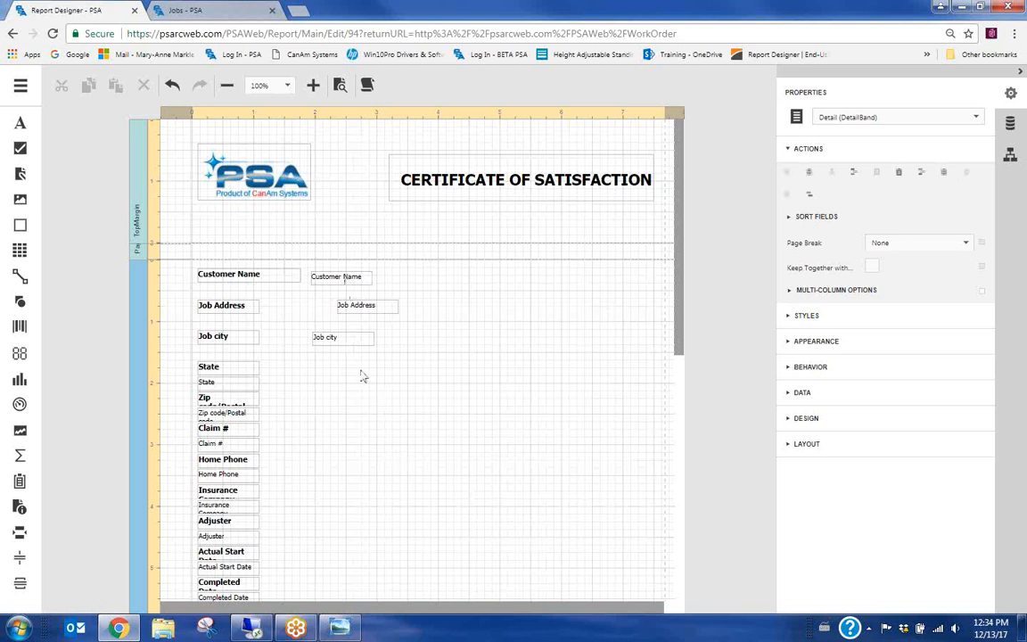
Align the three value fields' left edges and widen the Customer Name value
drag(361, 370, 340, 285)
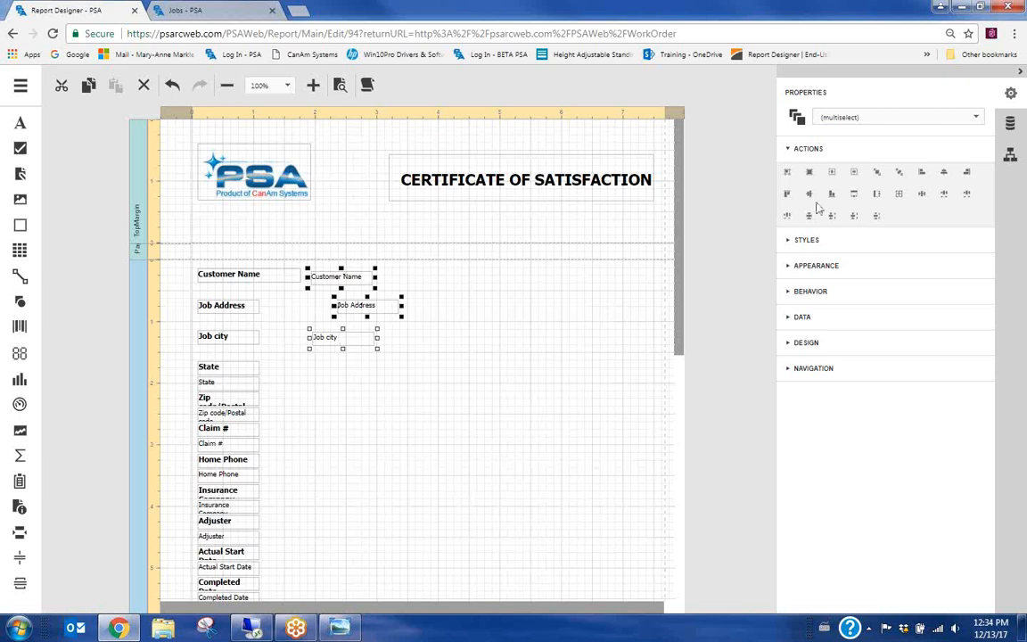
click(922, 174)
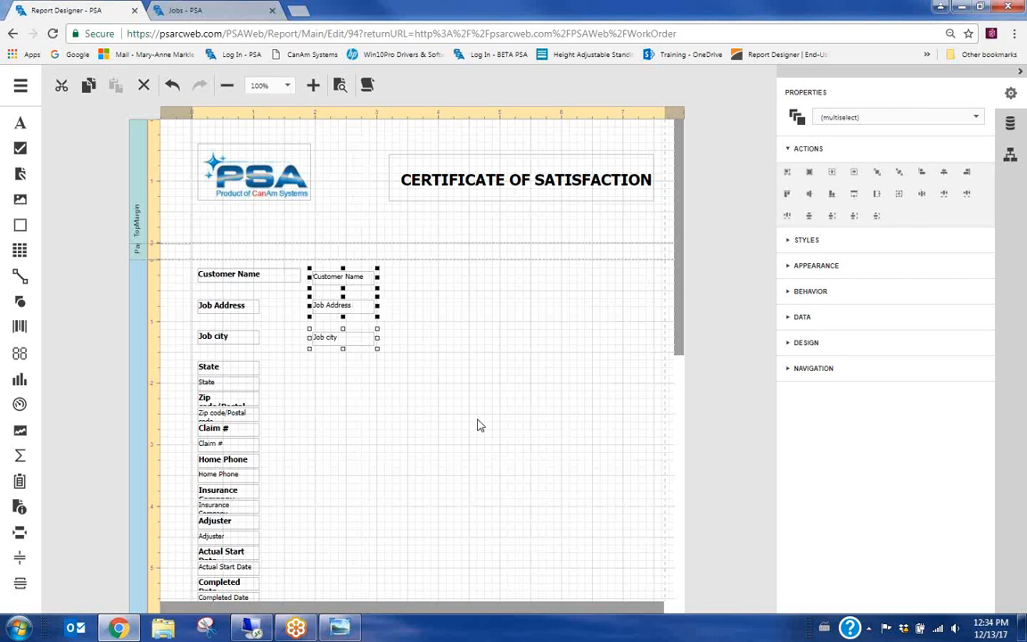
click(357, 287)
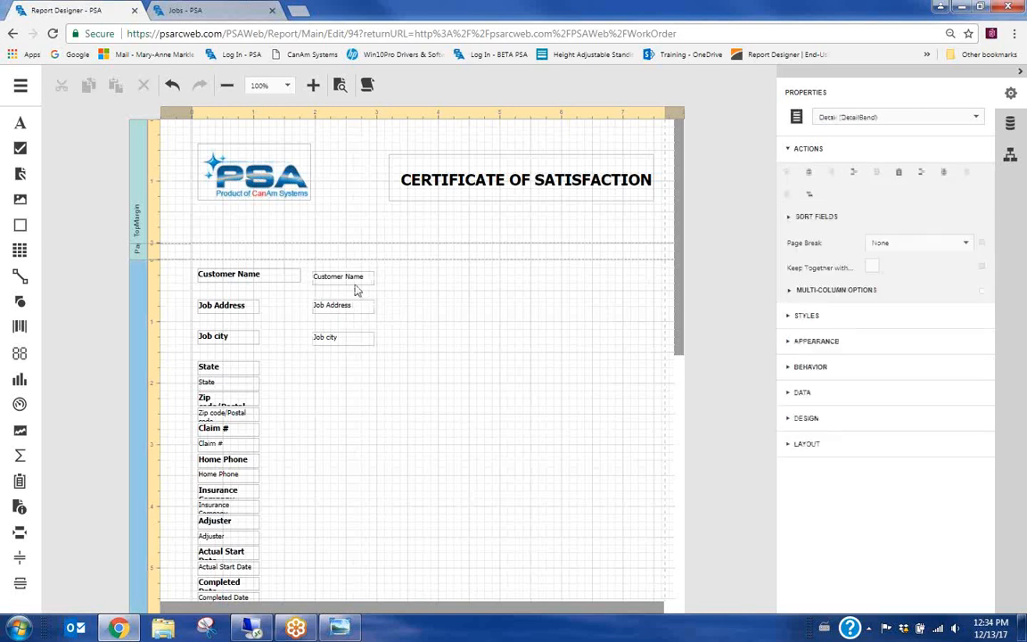
click(367, 282)
click(376, 280)
click(364, 280)
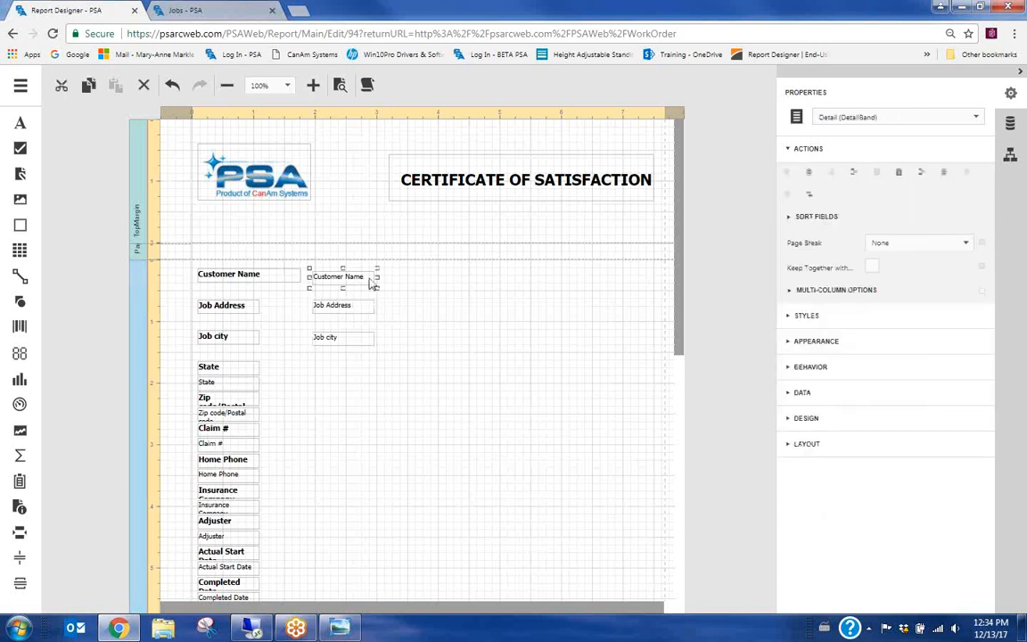
drag(377, 278, 444, 270)
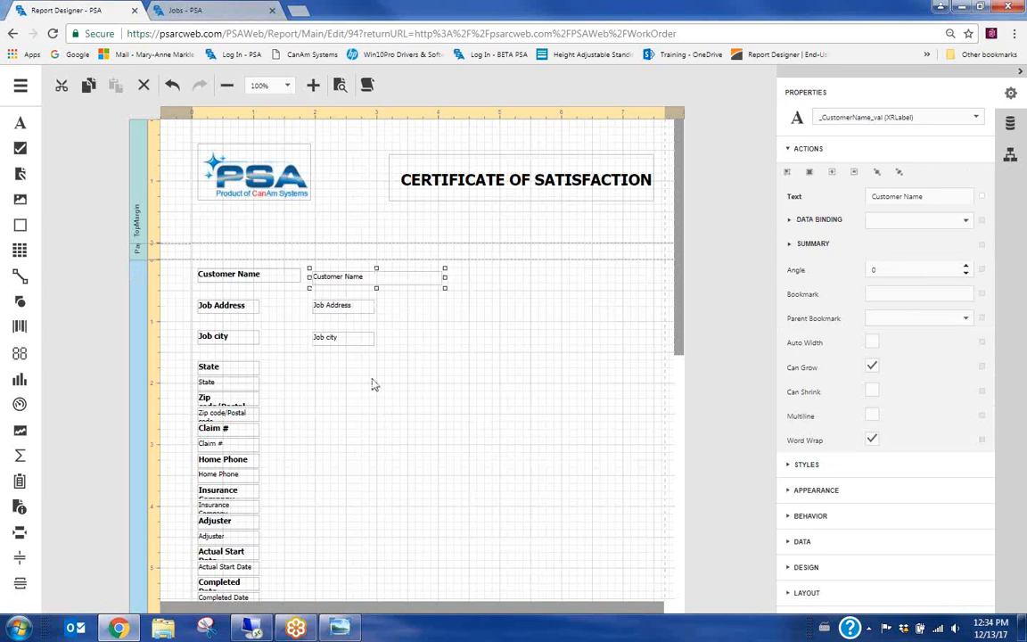
click(374, 384)
Make the Customer Name, Job Address and Job city values the same size
drag(373, 406, 334, 252)
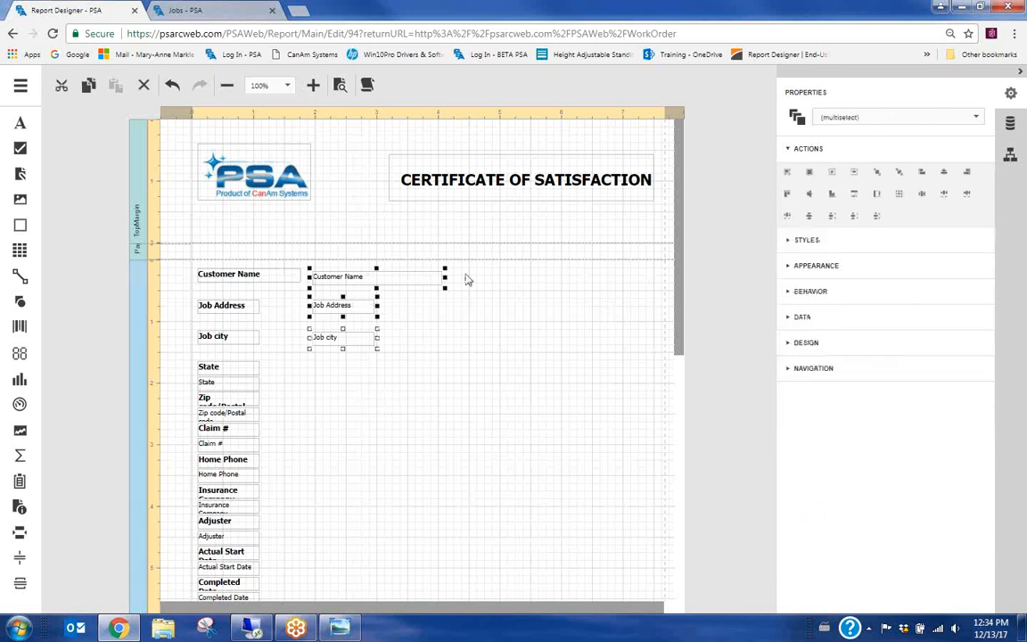
click(854, 195)
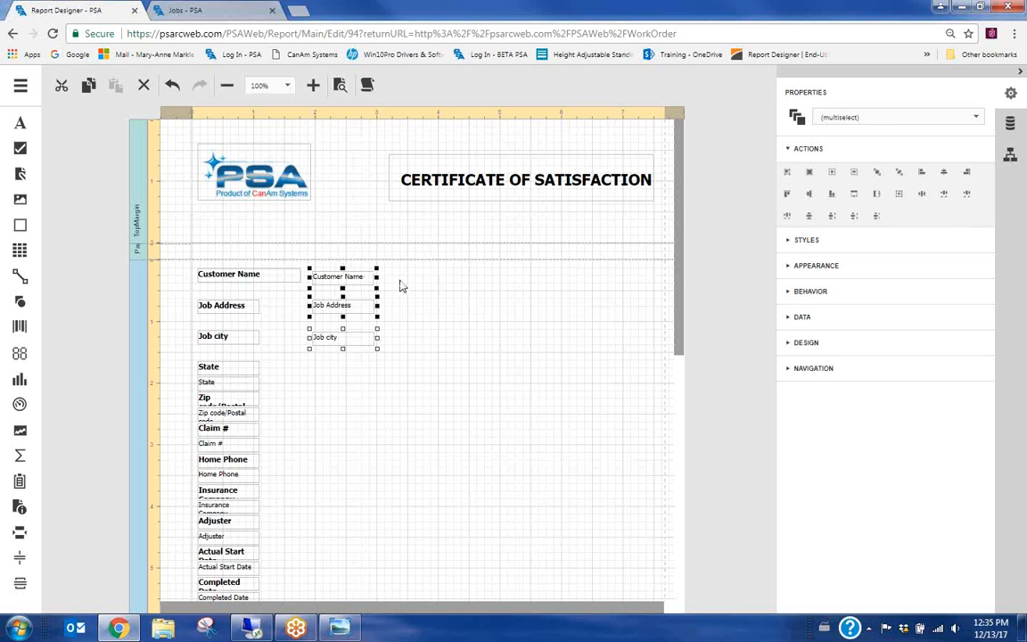
click(425, 295)
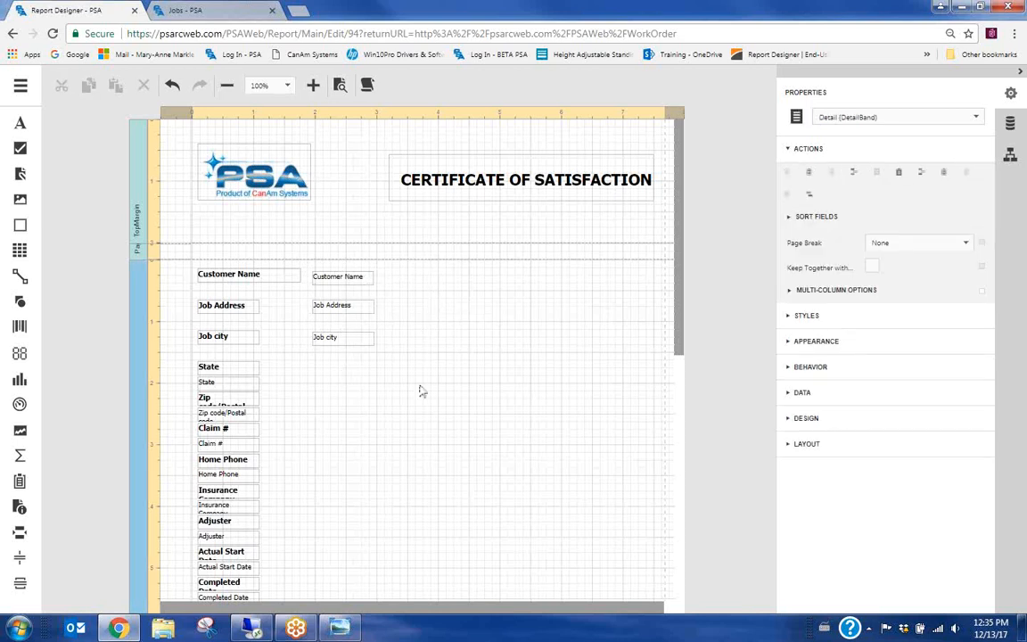
Move the certification statement up beside the payment fields
scroll(428, 394, down, 3)
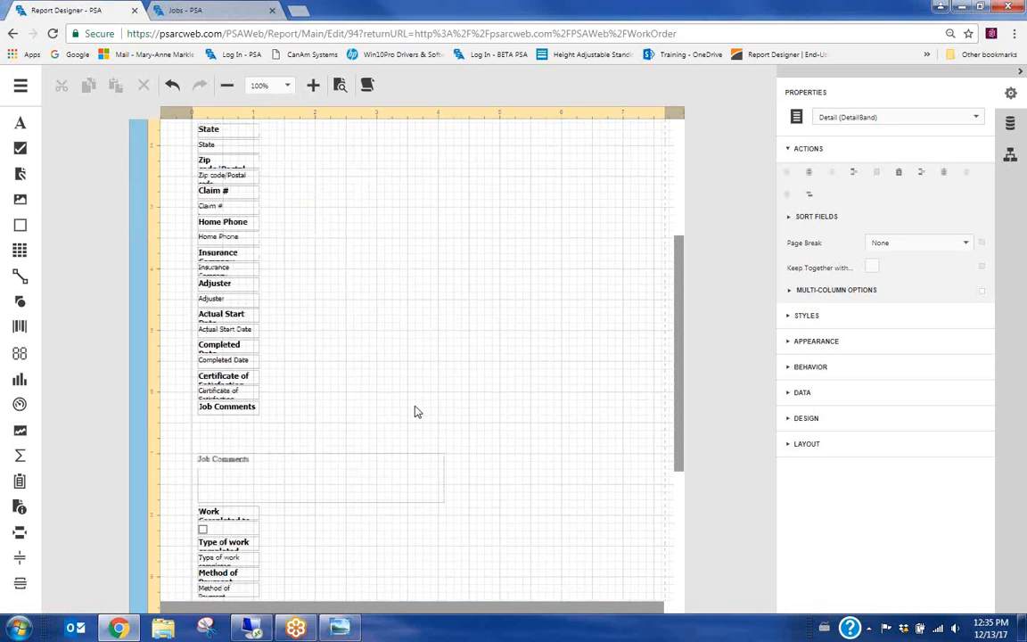
scroll(415, 411, down, 3)
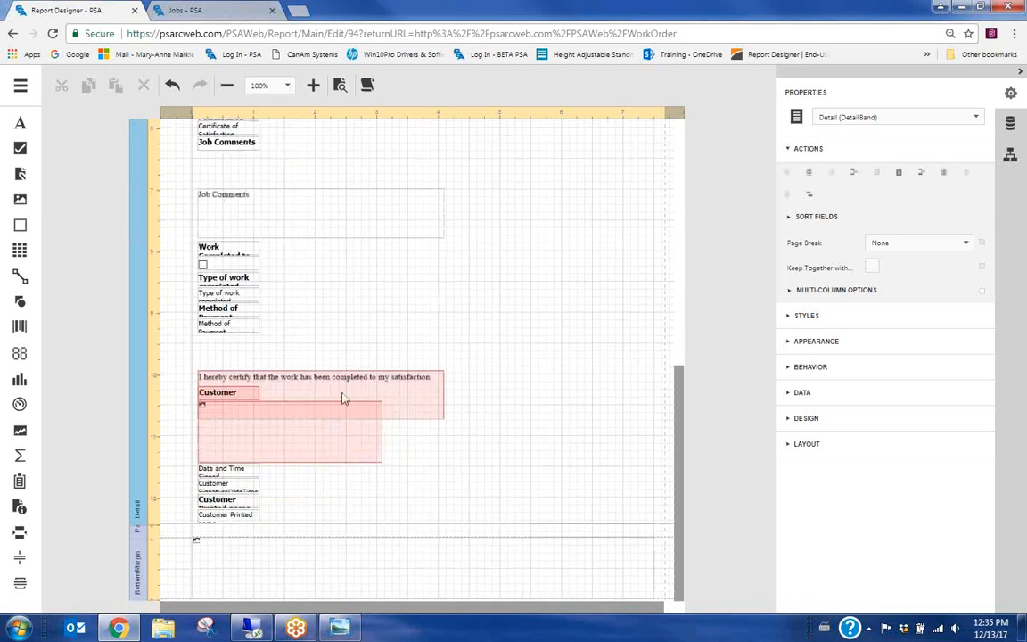
click(361, 386)
drag(361, 381, 462, 279)
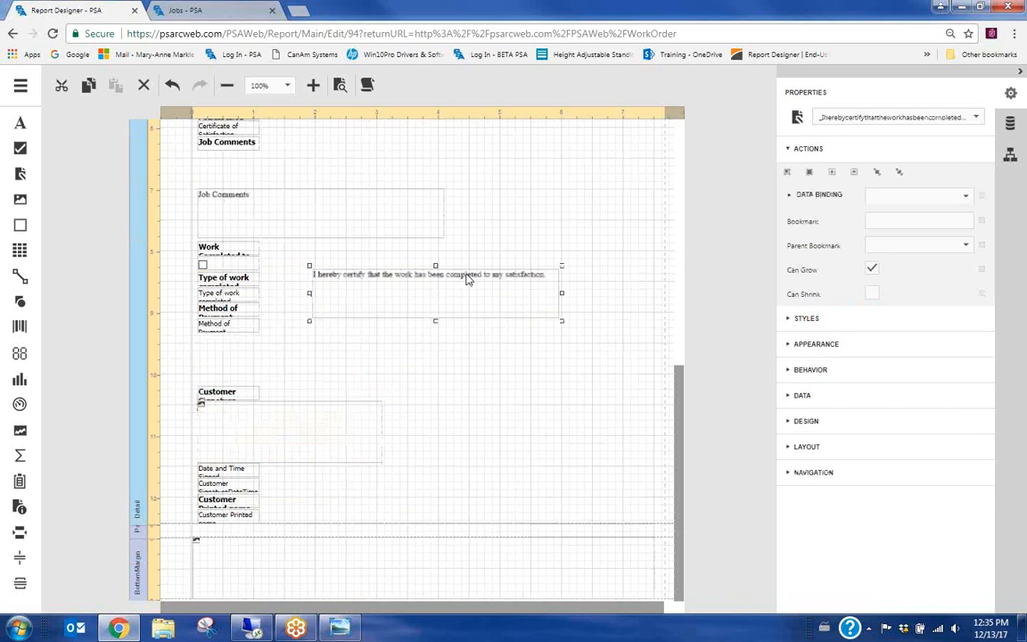
click(303, 384)
Move the Customer Signature label and signature box up, and make the box smaller
click(217, 391)
drag(217, 392, 216, 362)
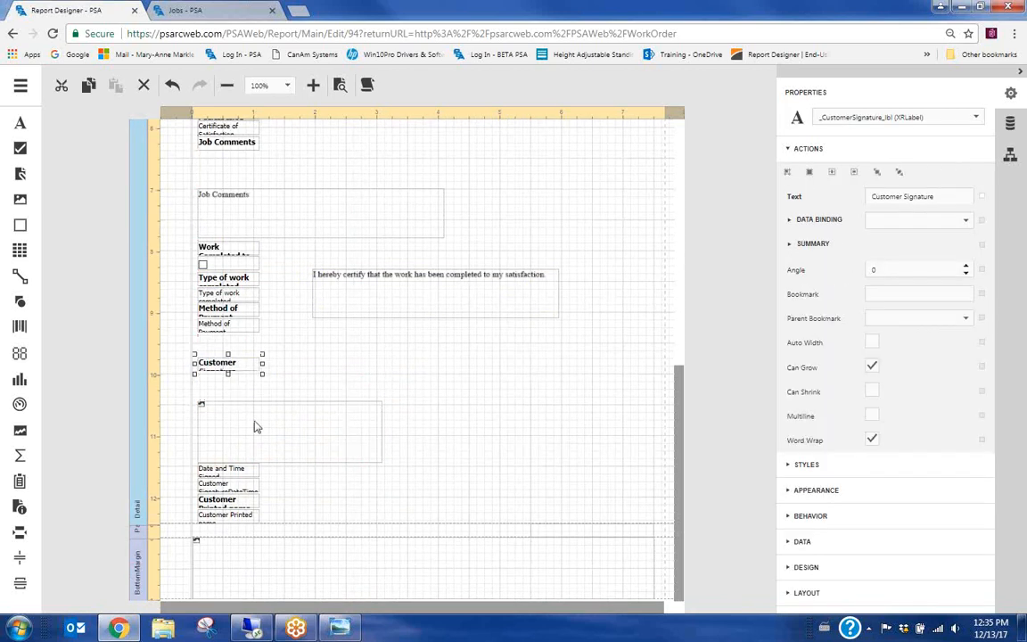
click(254, 427)
drag(254, 427, 282, 396)
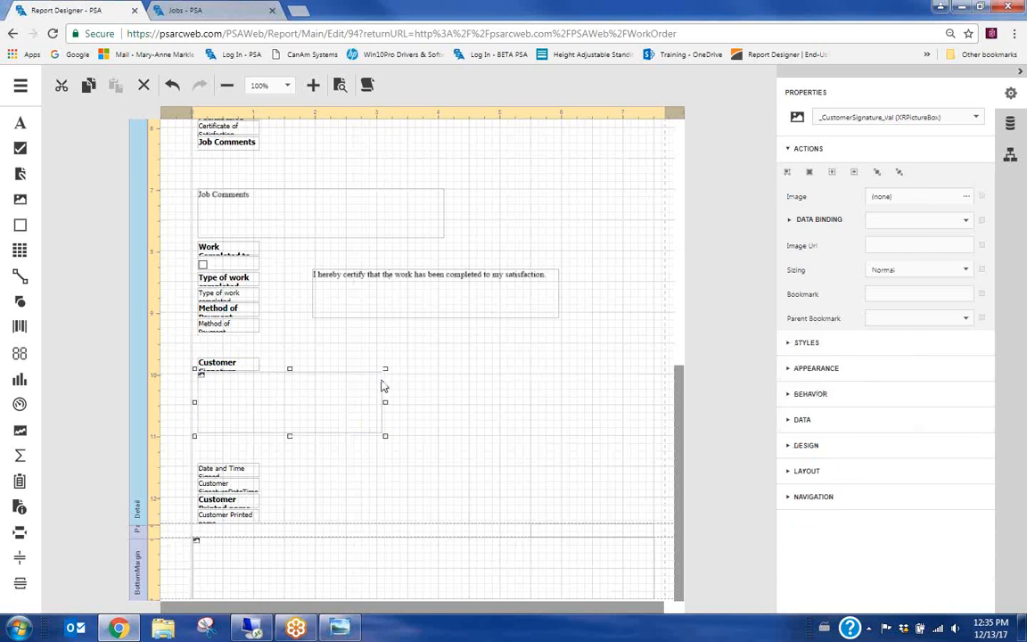
drag(380, 375, 346, 395)
click(419, 401)
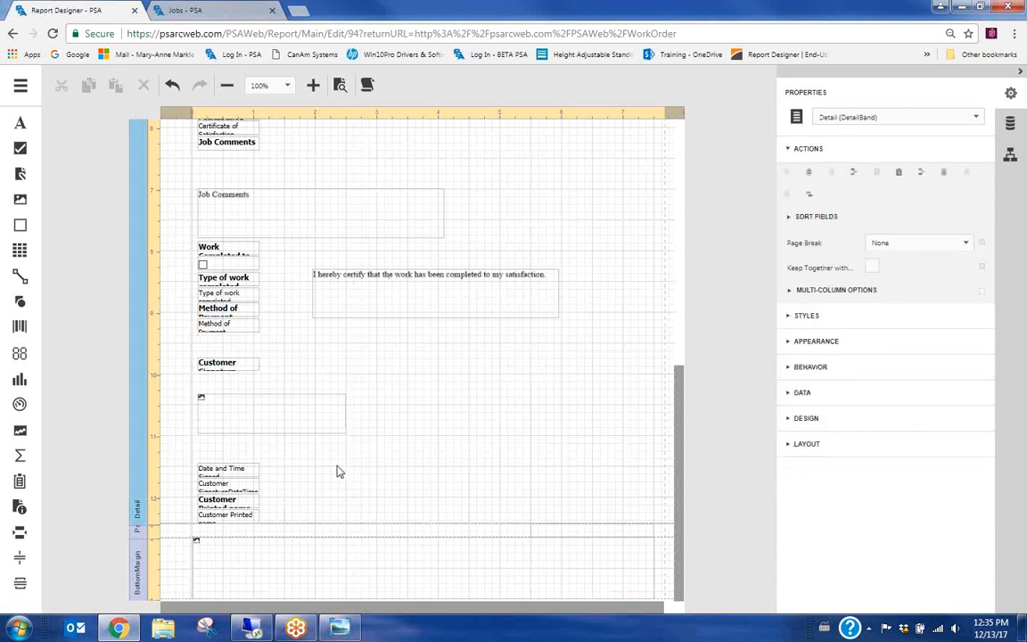
Move the Date and Time Signed label up, widen the SignatureDateTime field, and raise the Printed Name label
click(227, 475)
mouse_move(228, 474)
mouse_down()
mouse_move(234, 442)
mouse_move(242, 448)
mouse_move(223, 455)
mouse_move(298, 451)
mouse_move(273, 438)
mouse_move(362, 441)
mouse_up()
click(223, 488)
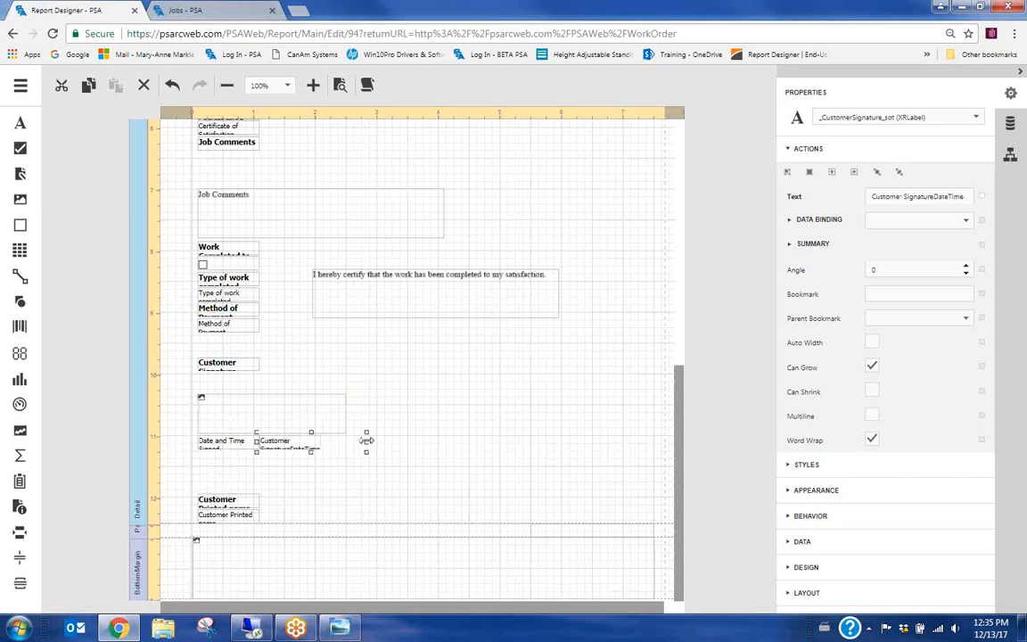
click(289, 493)
click(233, 488)
drag(233, 489, 243, 457)
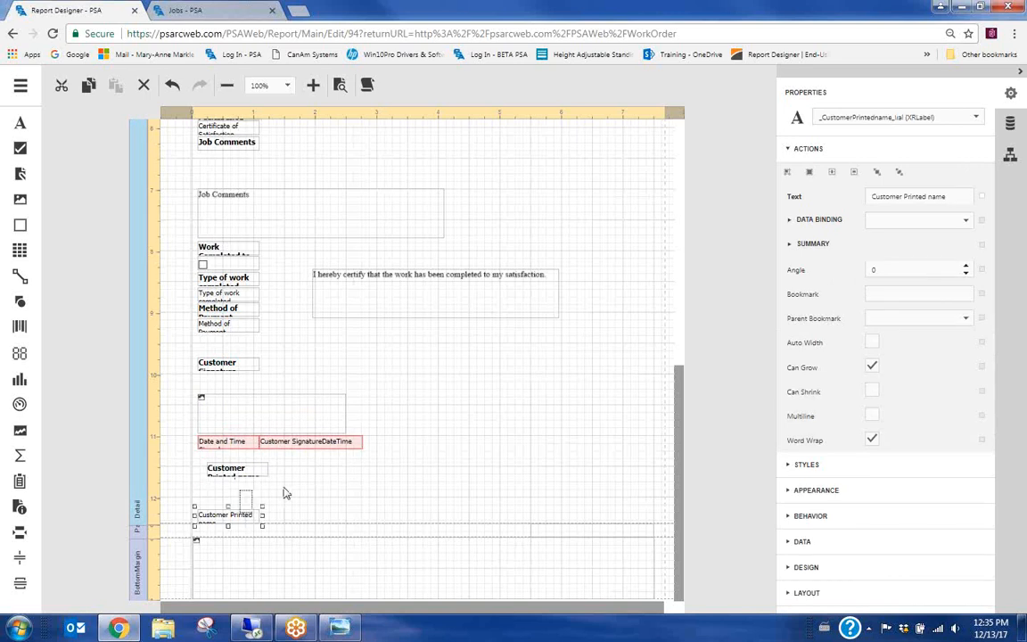
click(534, 427)
scroll(446, 263, up, 10)
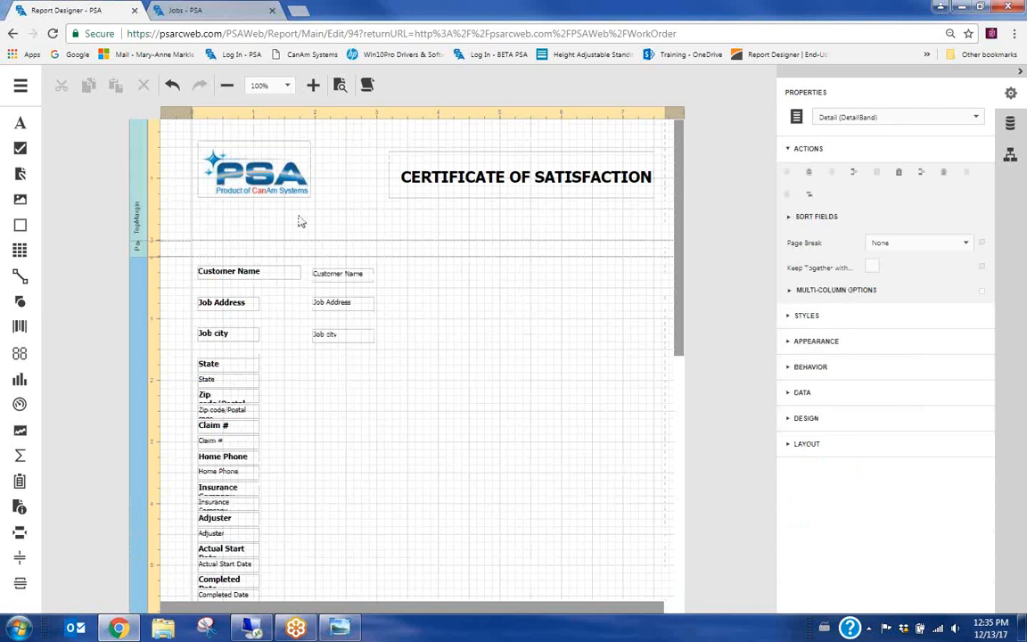
Save the certificate report and close the Report Designer with Save and Close
click(19, 87)
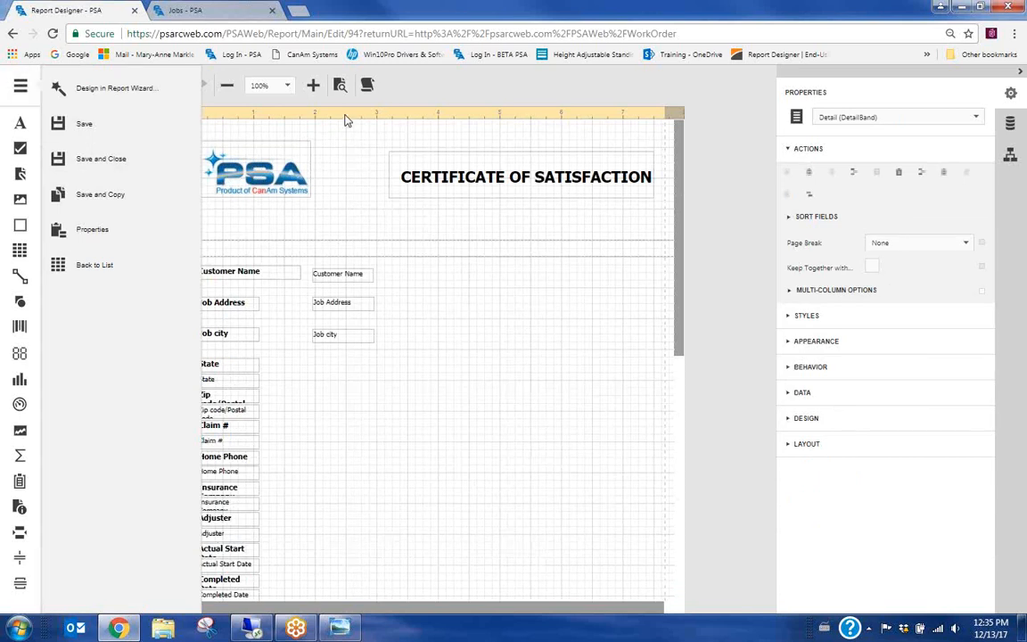
click(362, 144)
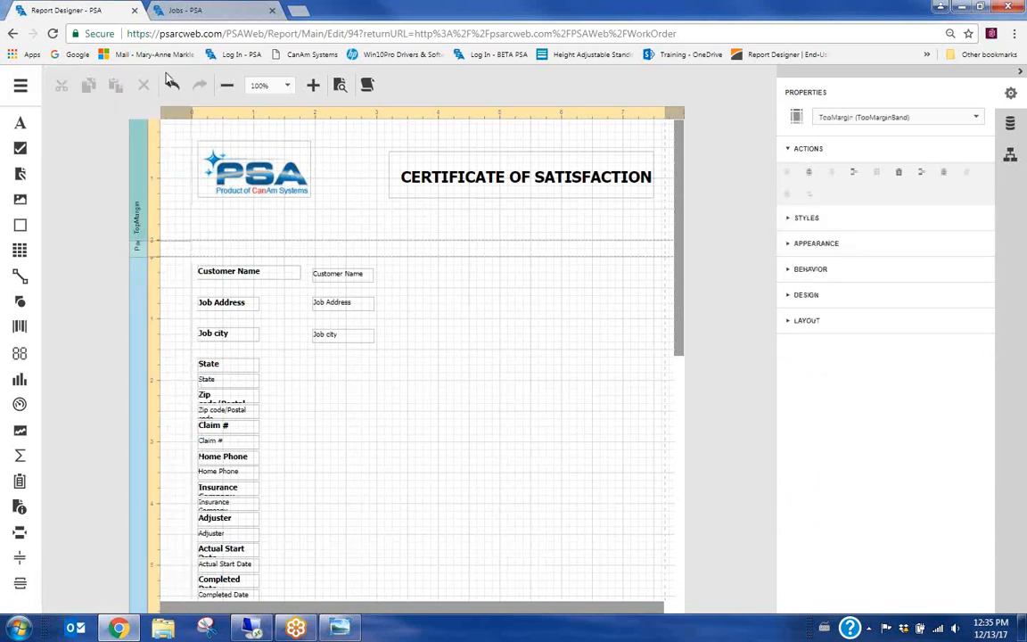
click(19, 86)
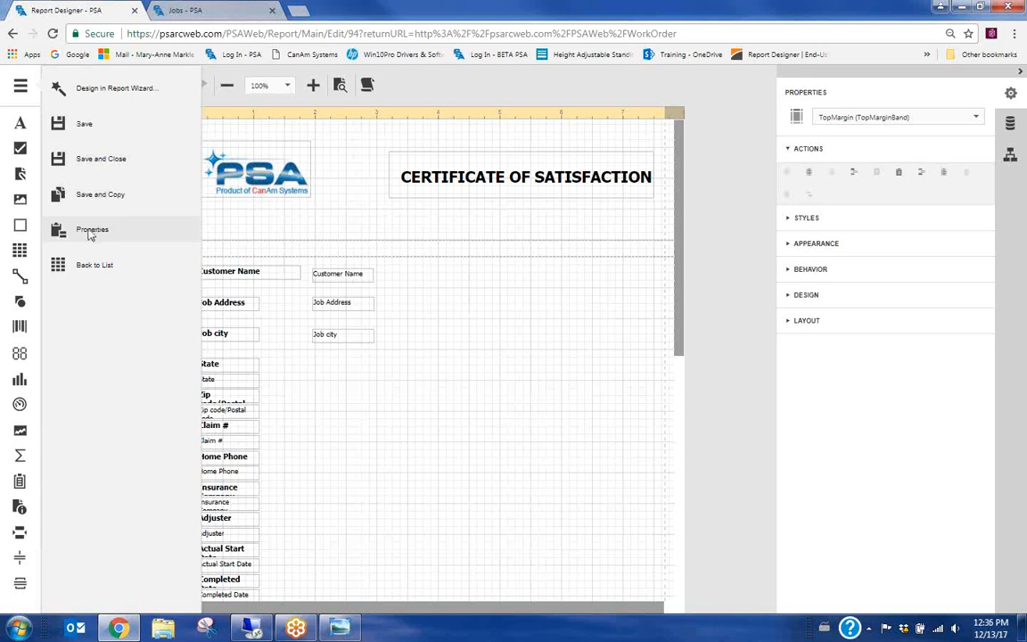
click(114, 166)
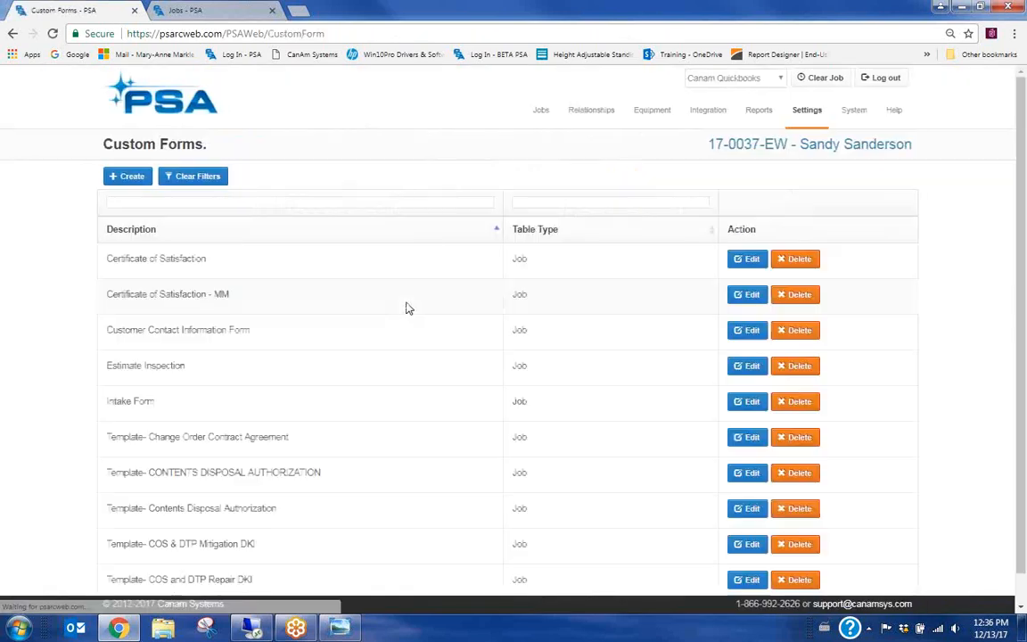
Edit Certificate of Satisfaction - MM, look over its field rows, and Save And Preview it
scroll(80, 355, down, 1)
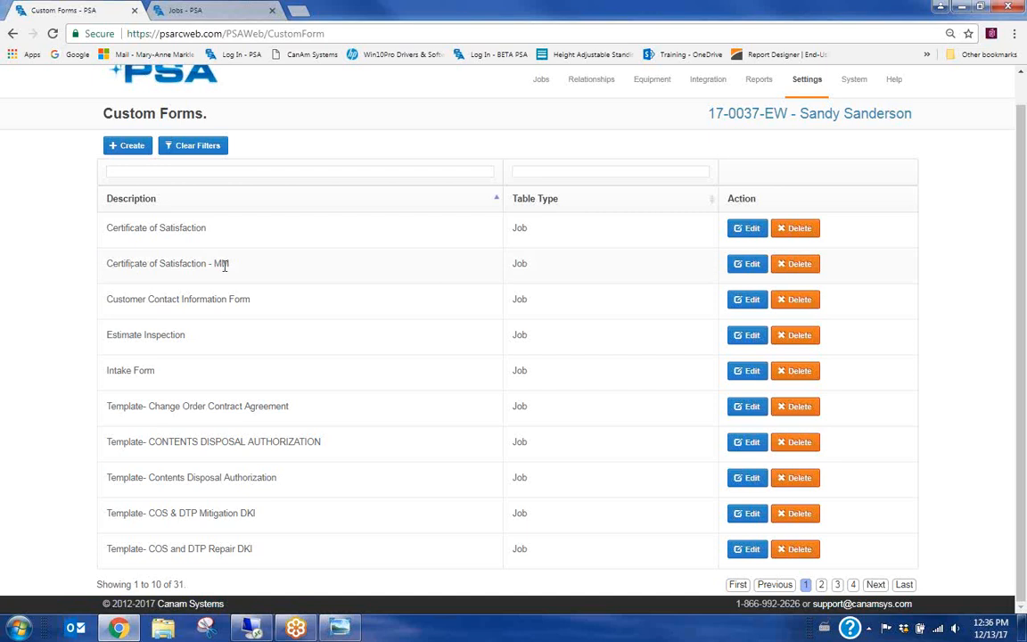
click(750, 266)
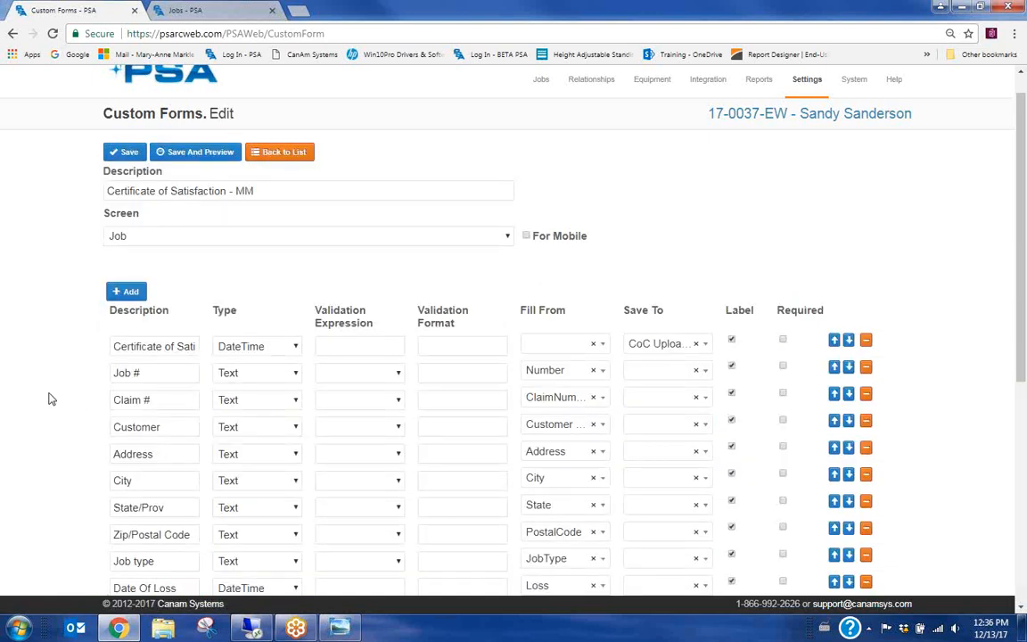
scroll(51, 399, down, 5)
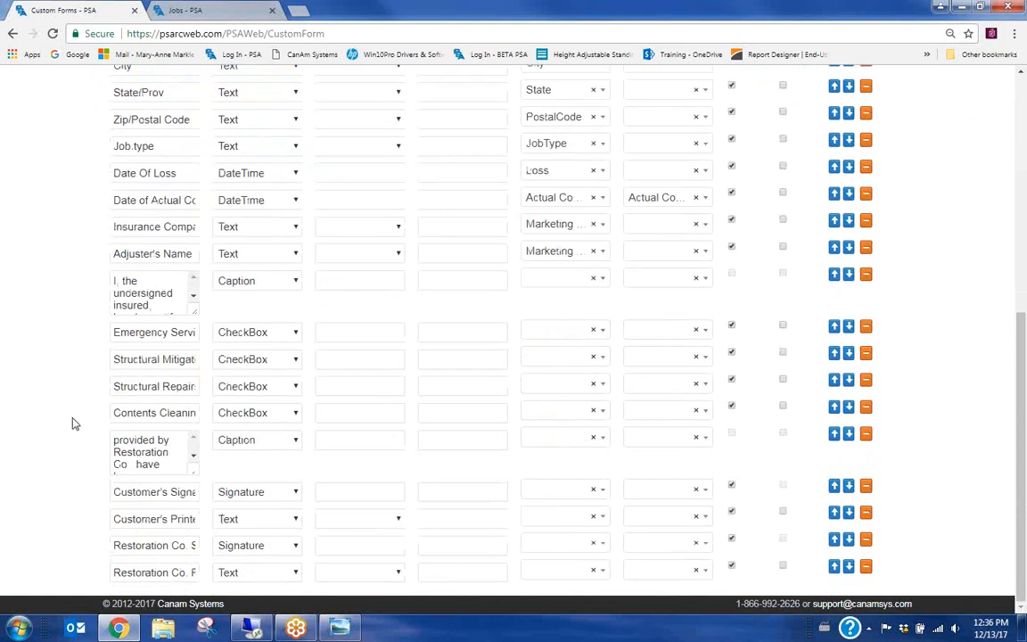
scroll(60, 410, up, 5)
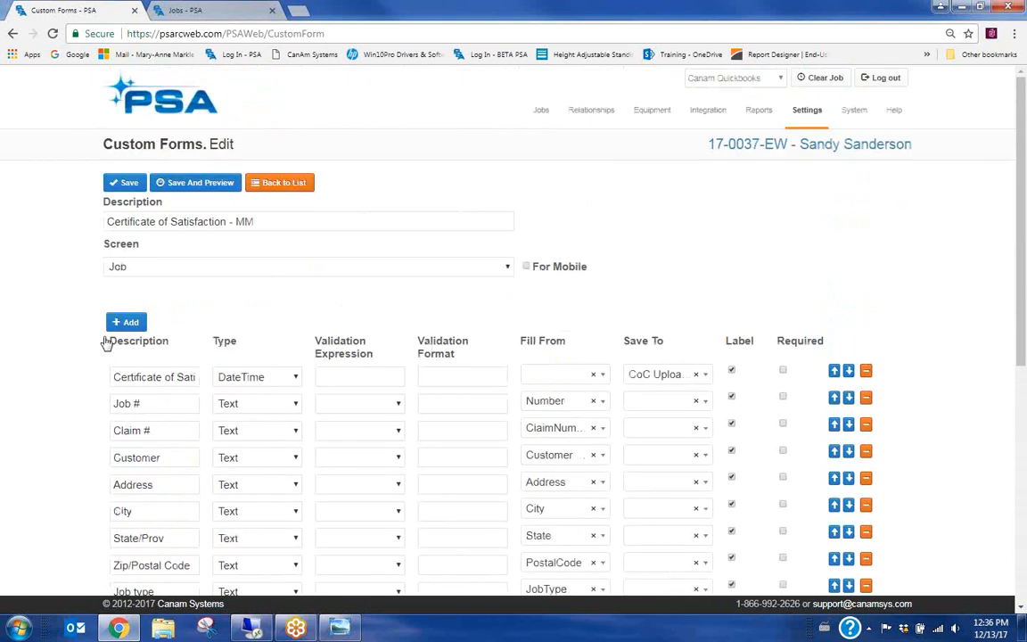
click(211, 185)
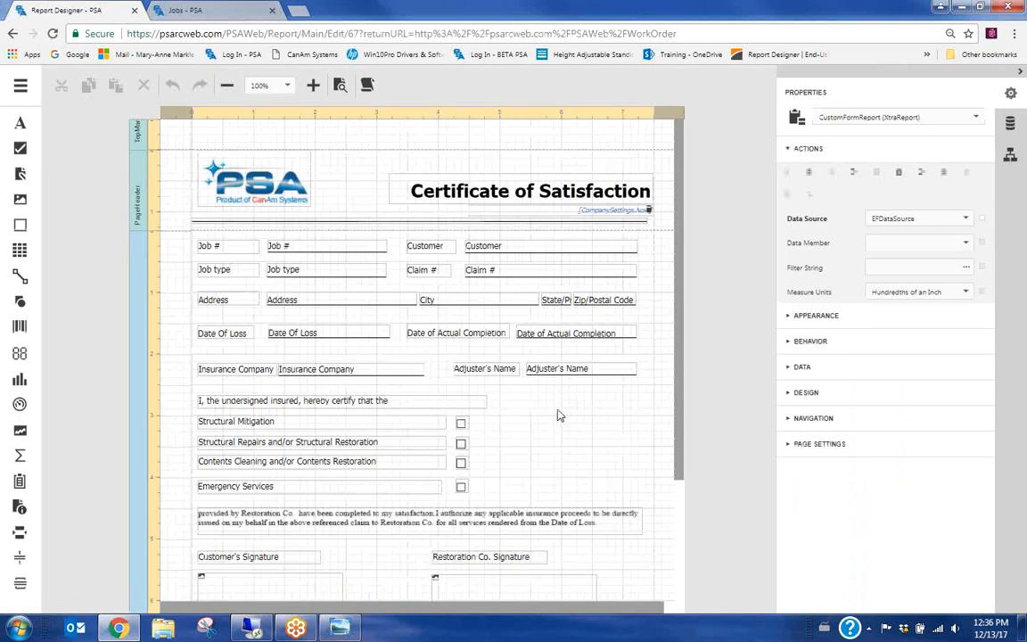
Inspect the Job # field's Appearance (solid black width-1 border) and Font (Tahoma 10) properties
scroll(558, 416, down, 1)
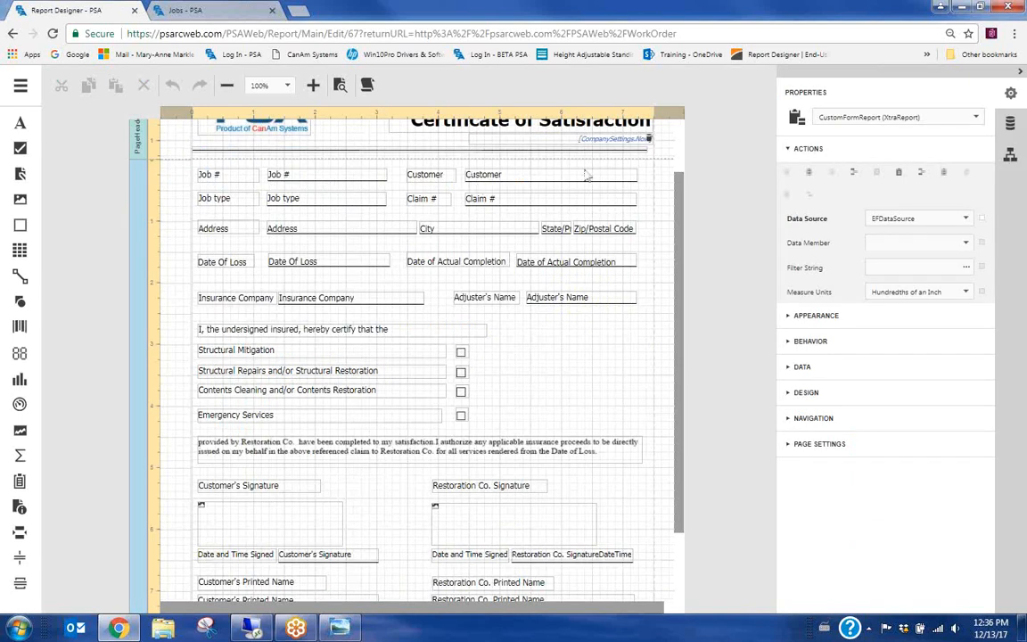
click(319, 179)
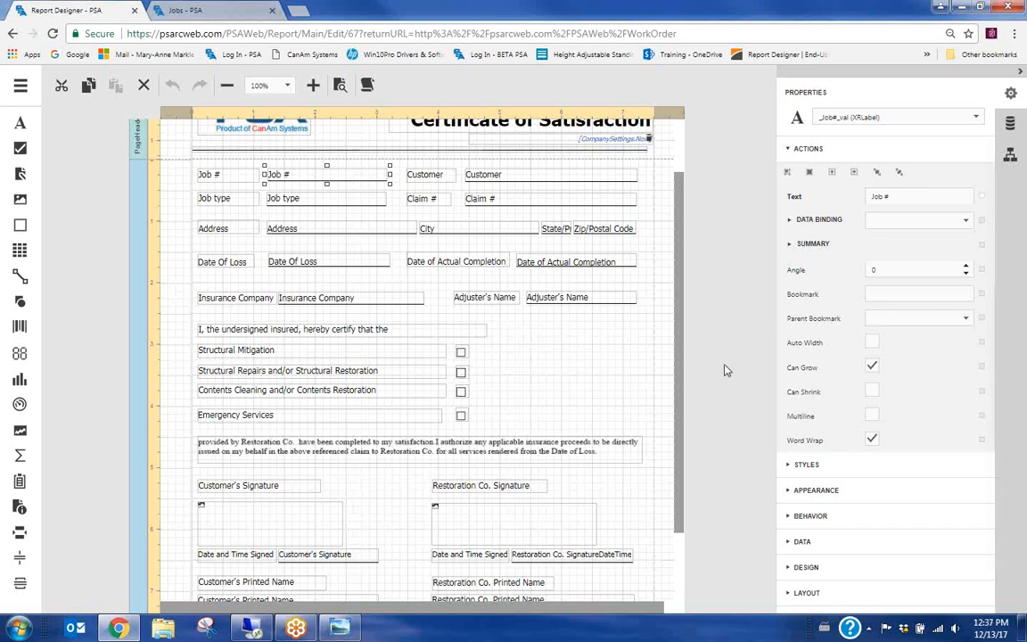
click(790, 492)
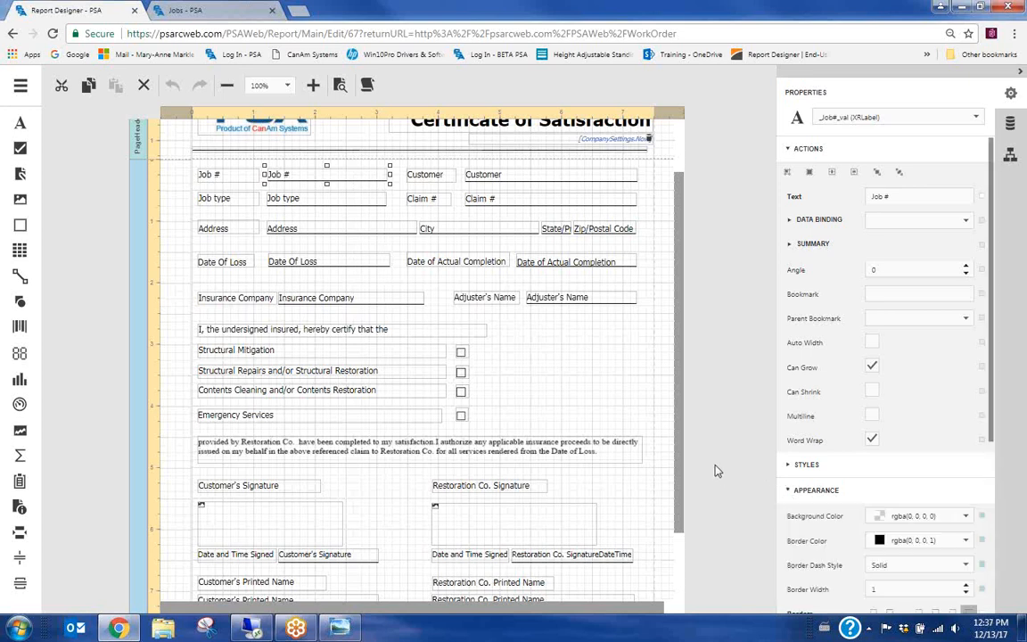
scroll(945, 383, down, 3)
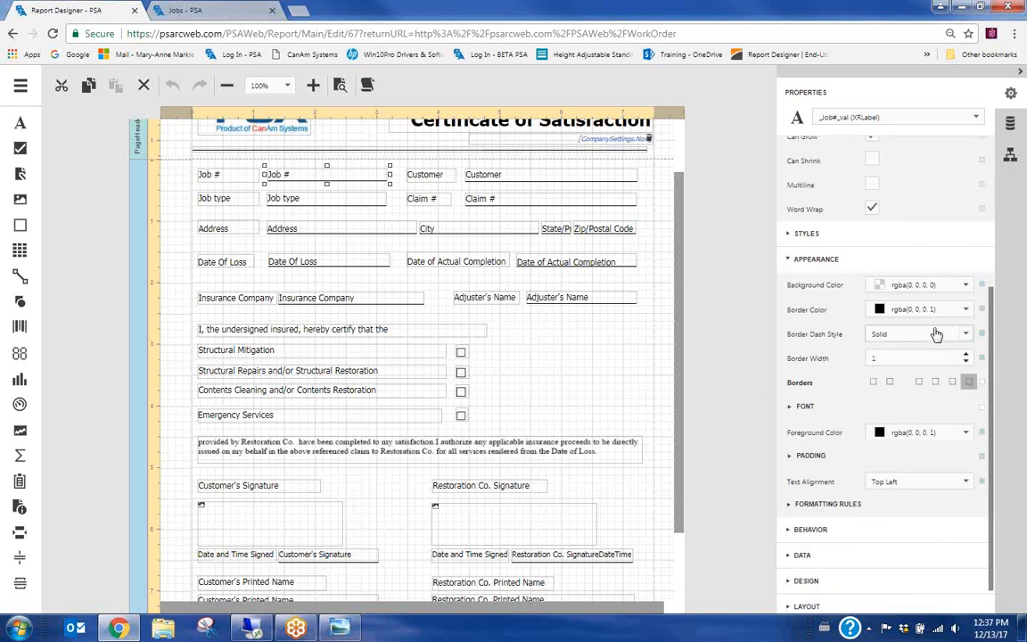
scroll(891, 294, up, 1)
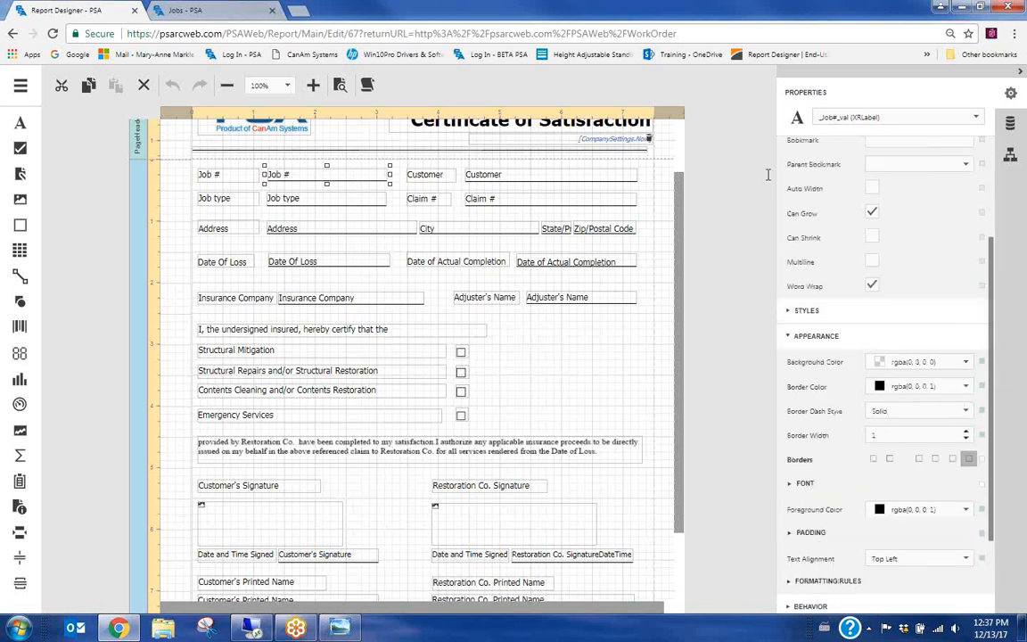
scroll(928, 280, down, 3)
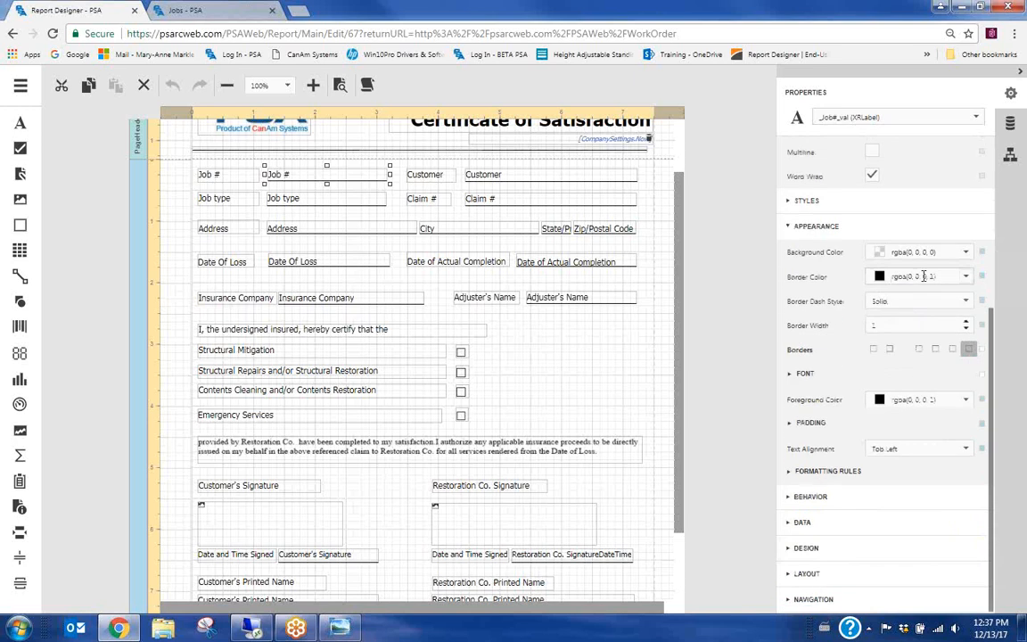
scroll(922, 280, up, 4)
scroll(922, 282, down, 4)
scroll(923, 281, up, 4)
scroll(922, 285, down, 4)
click(790, 375)
scroll(815, 400, down, 1)
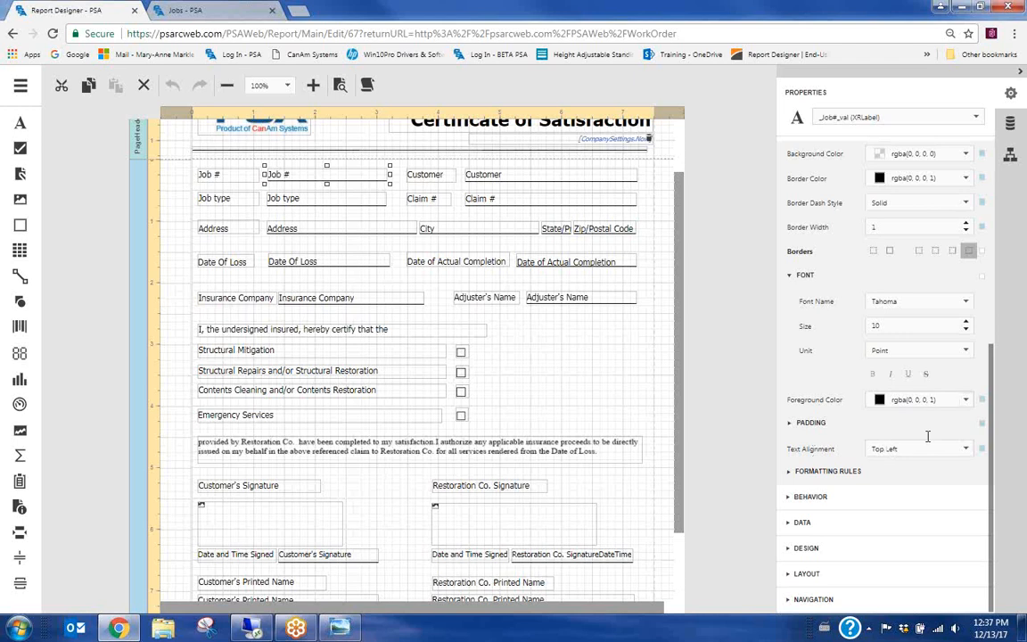
Deselect the Job # field and bring up the Report Designer's main menu
click(717, 219)
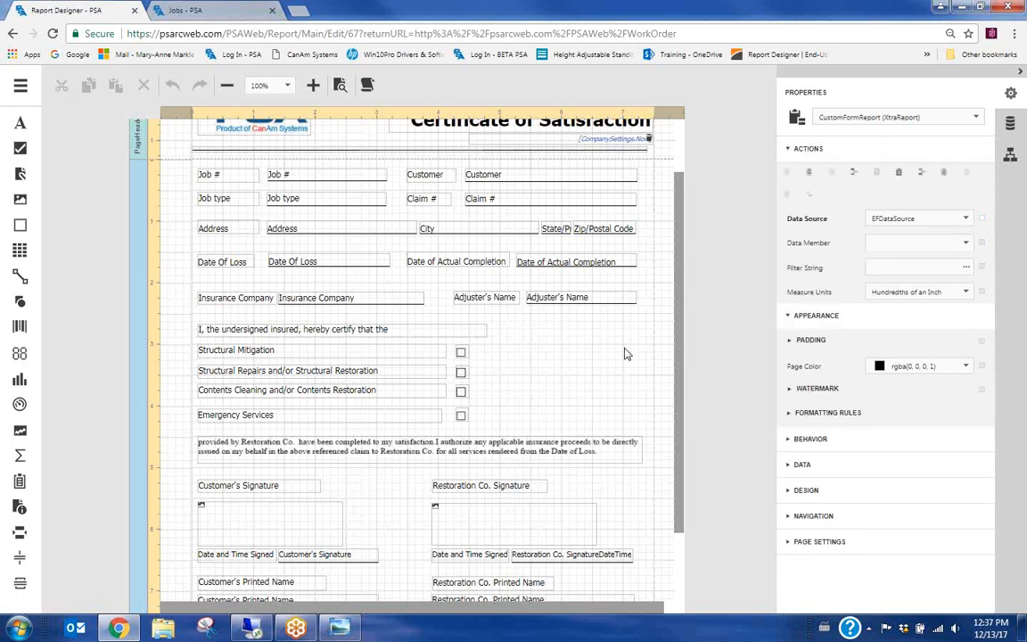
scroll(553, 294, down, 3)
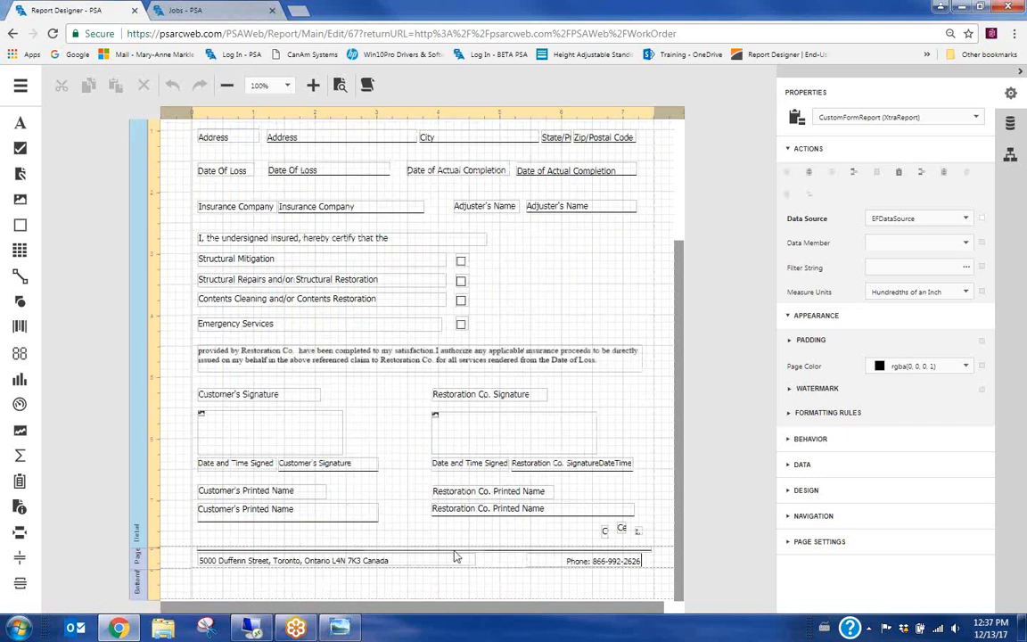
scroll(383, 383, up, 5)
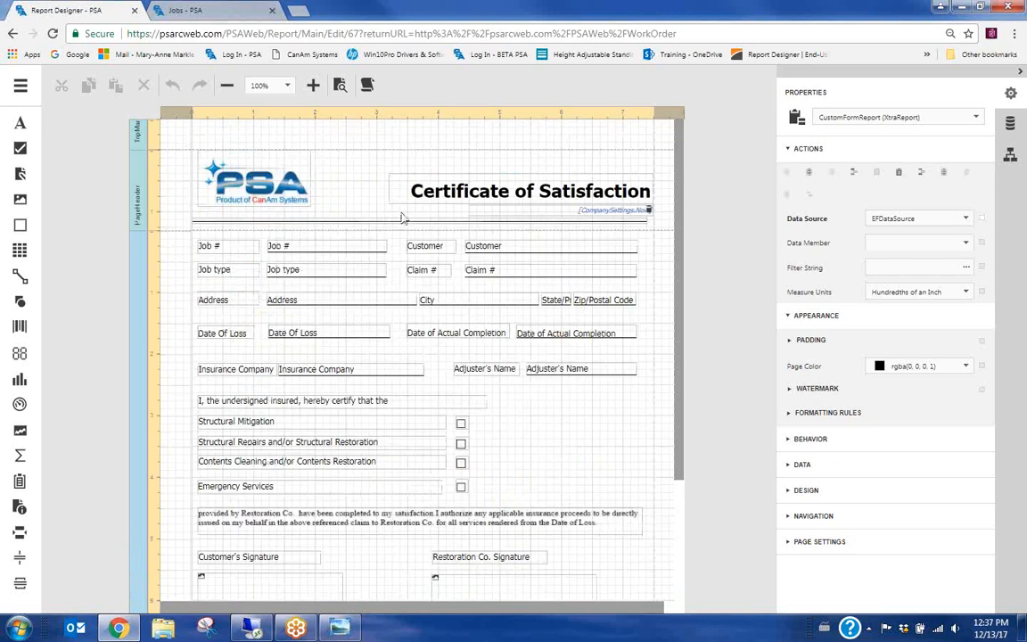
click(20, 86)
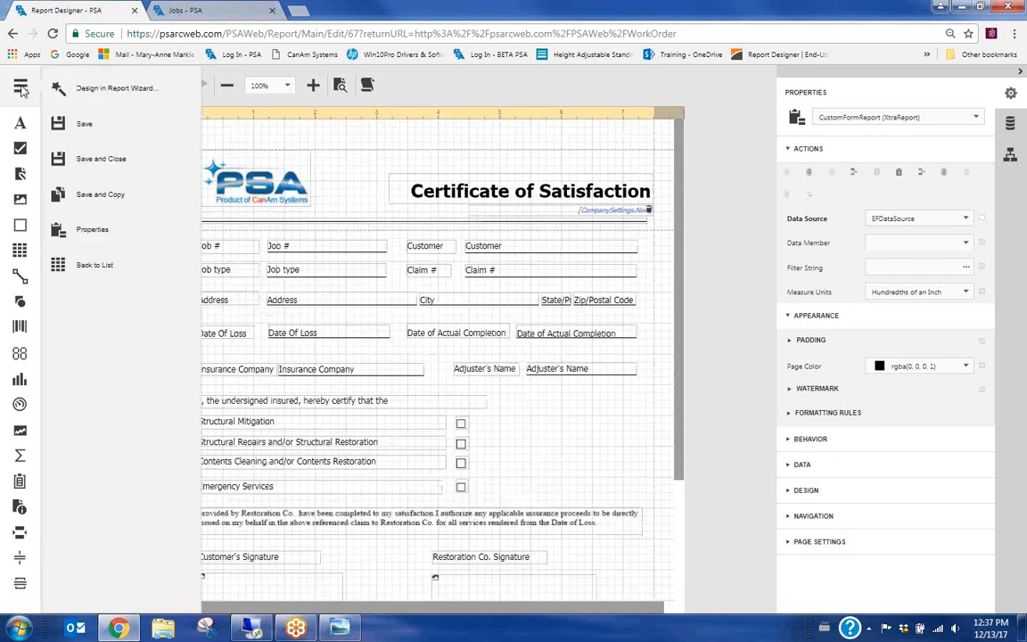
Go back to the Custom Forms list, then open the current job's Attachments forms page
click(96, 266)
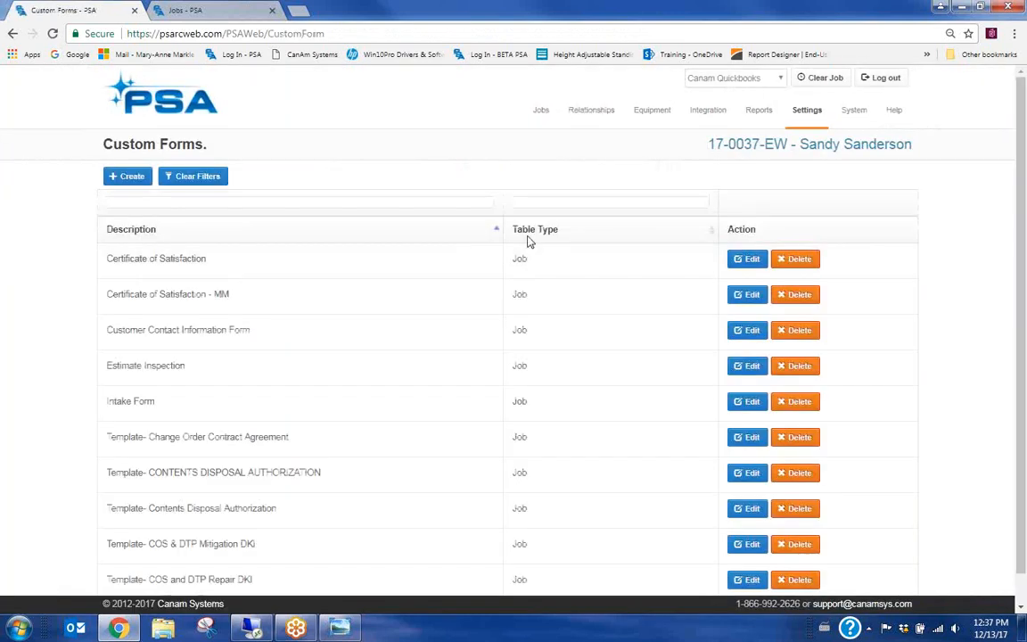
click(835, 150)
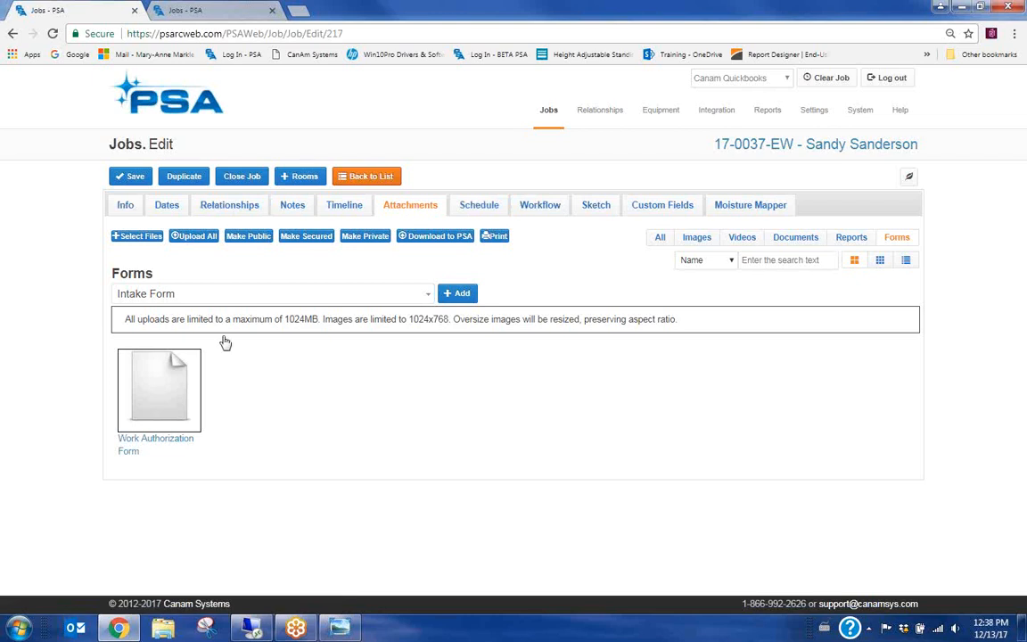
Pick Certificate of Satisfaction - MM in the job's Forms list and add it
click(193, 296)
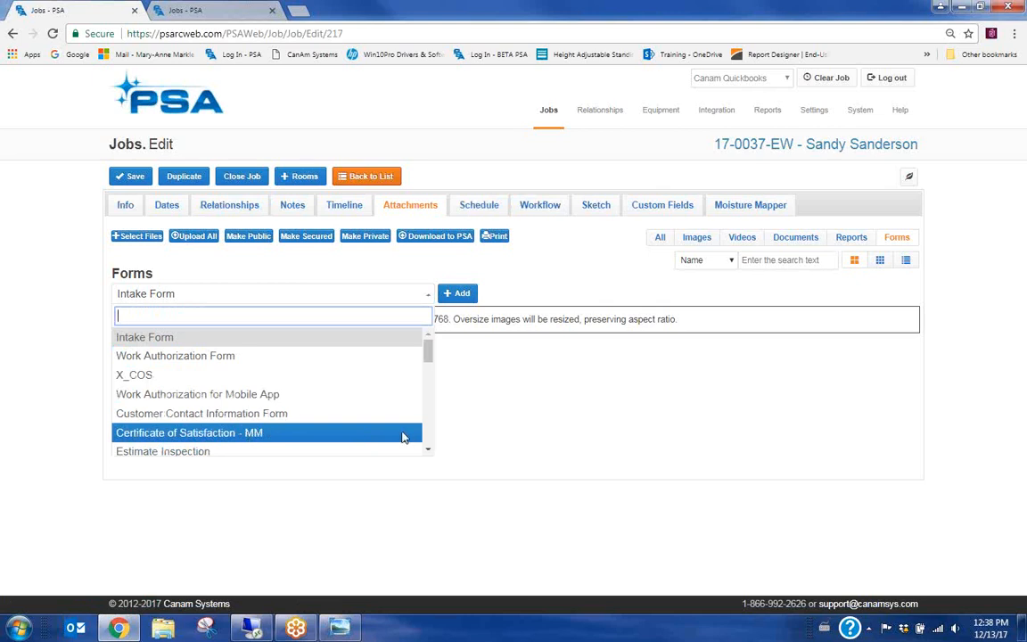
scroll(430, 454, down, 3)
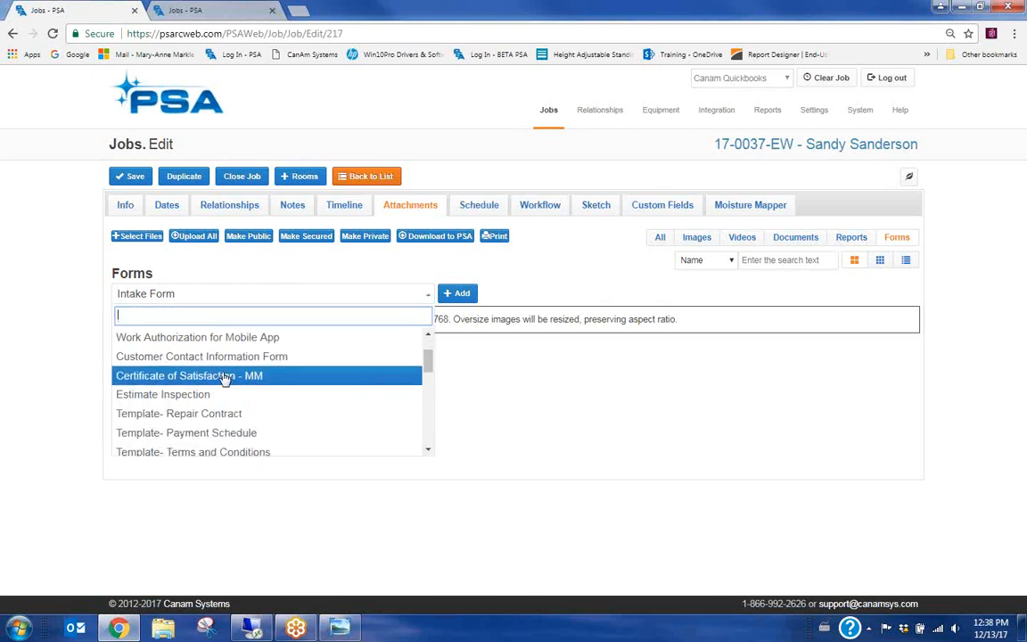
click(256, 331)
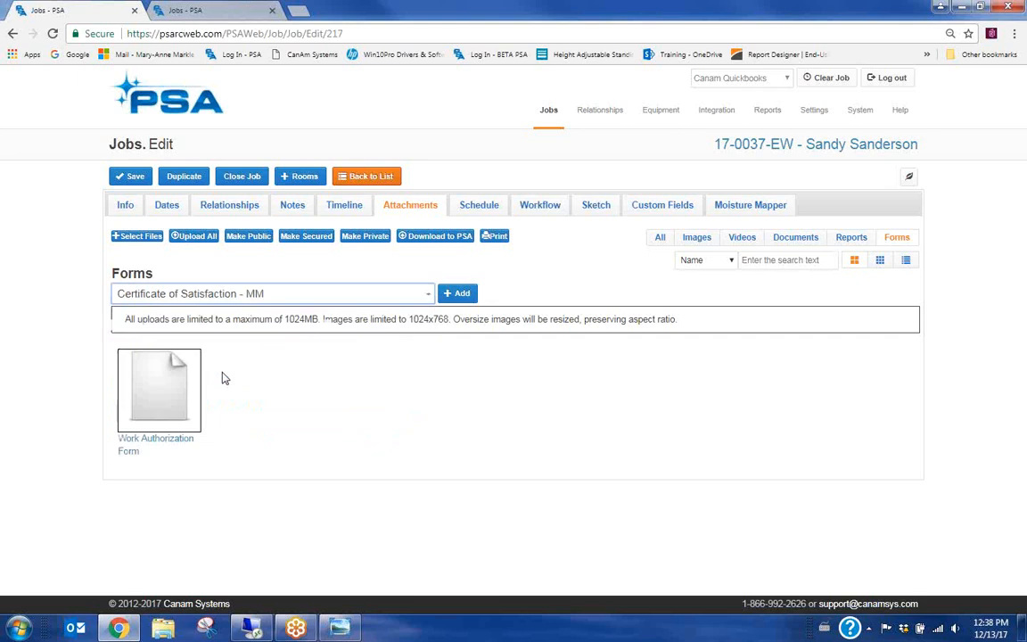
click(460, 294)
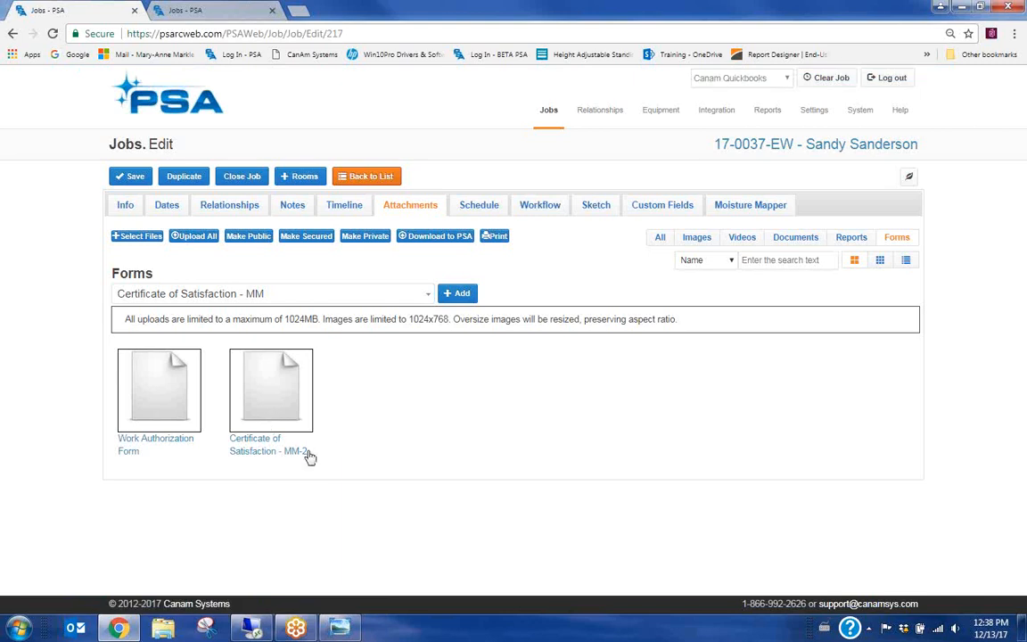
Open the MM-2 certificate and set its completion date to now (12/13/2017 12:38 PM)
click(239, 455)
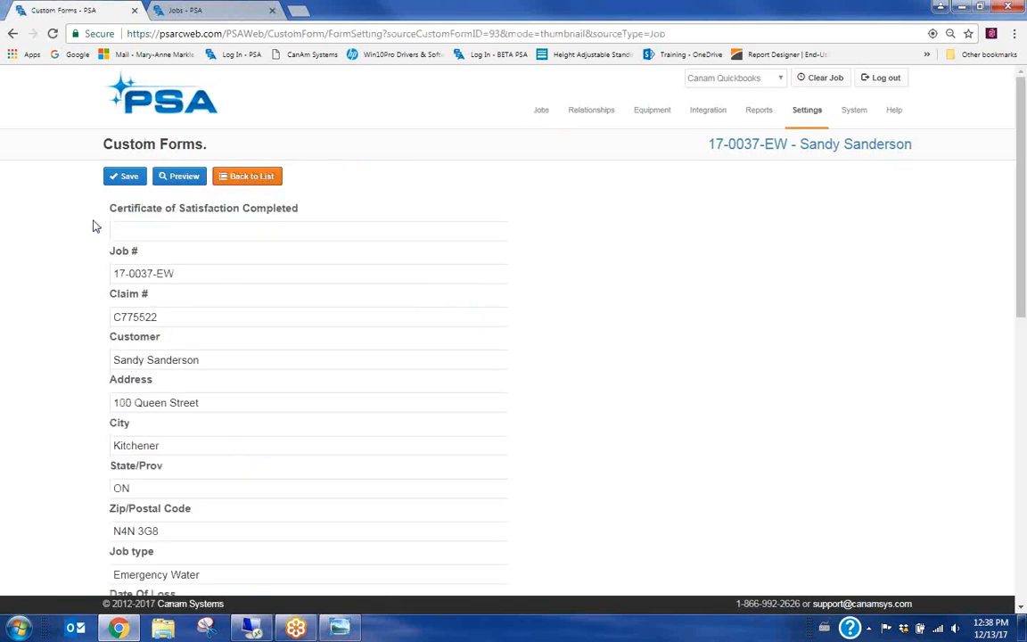
click(178, 227)
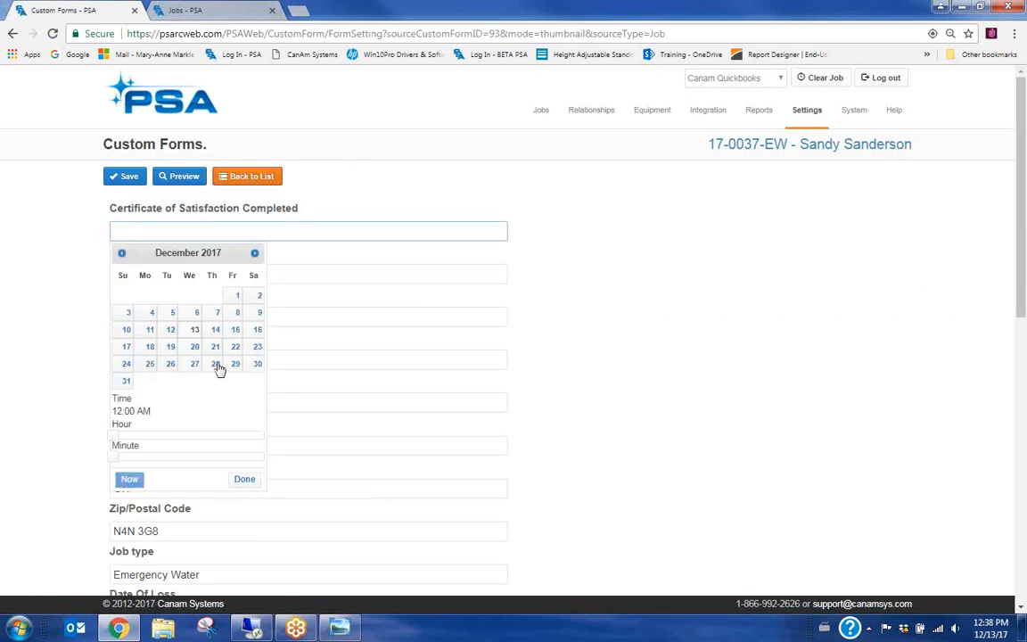
click(129, 481)
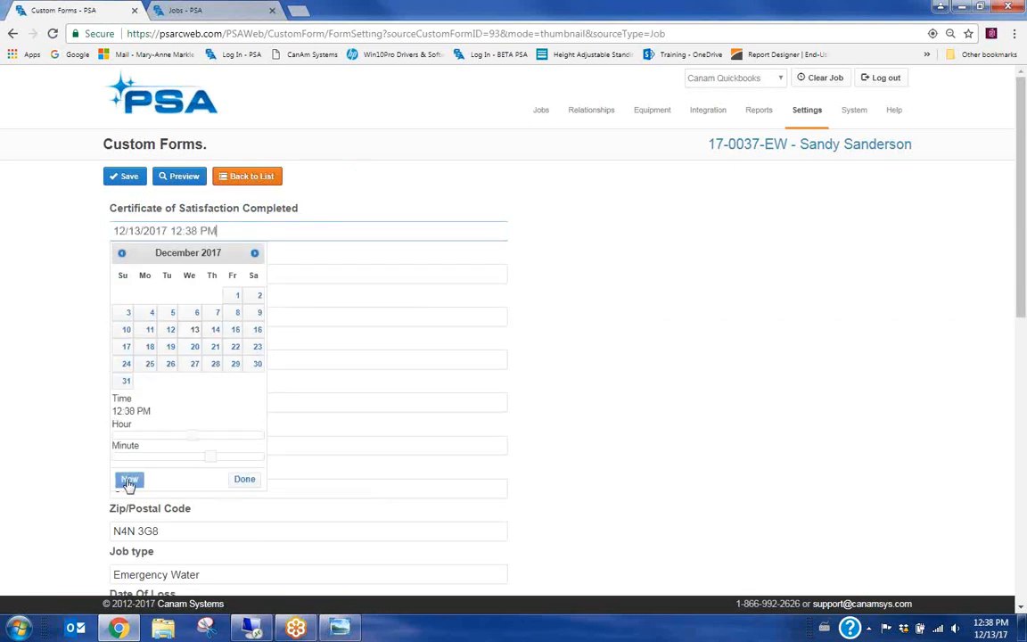
click(245, 480)
Set the Date of Actual Completion to 12/12/2017
scroll(204, 298, down, 1)
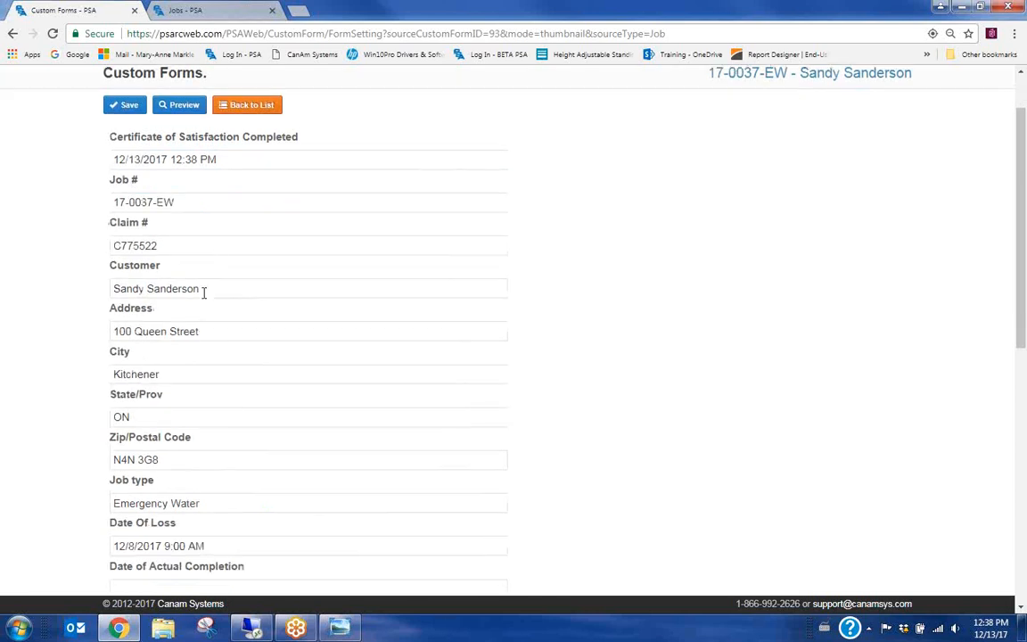
scroll(228, 303, down, 1)
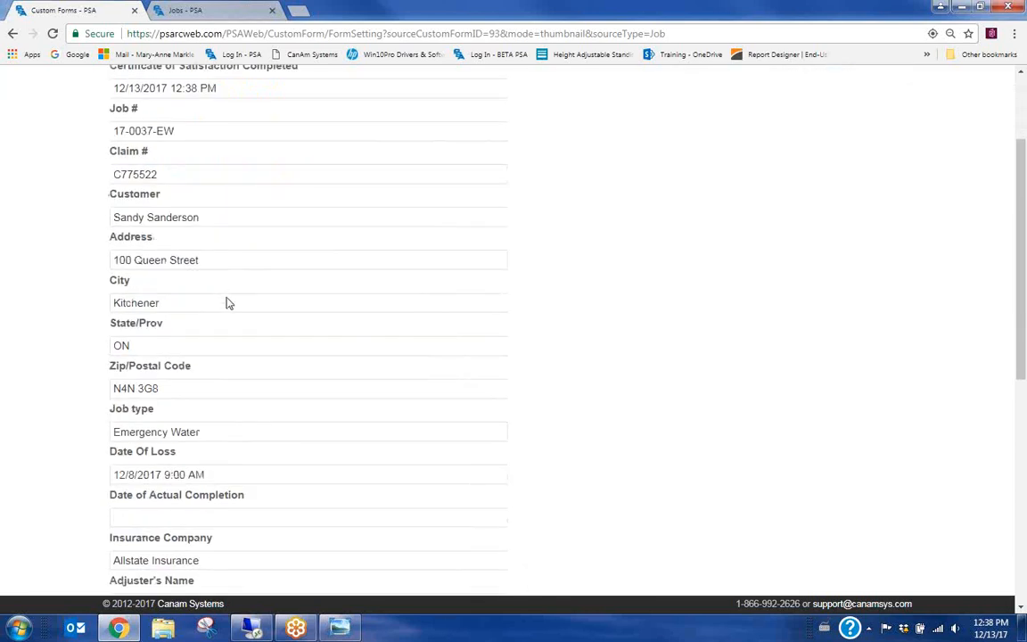
scroll(241, 355, down, 1)
scroll(263, 368, down, 1)
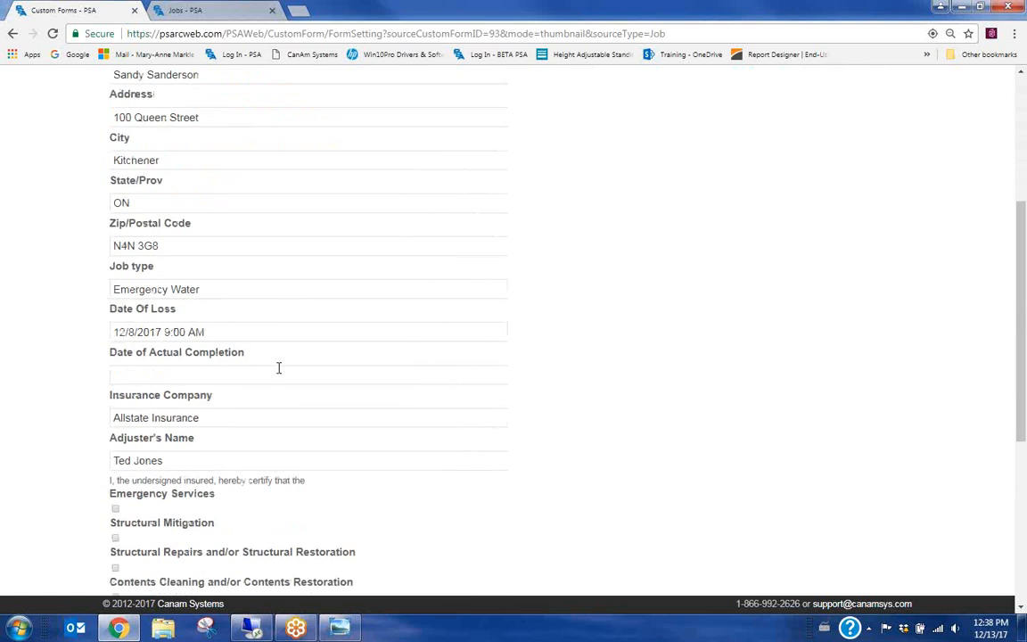
scroll(314, 367, down, 1)
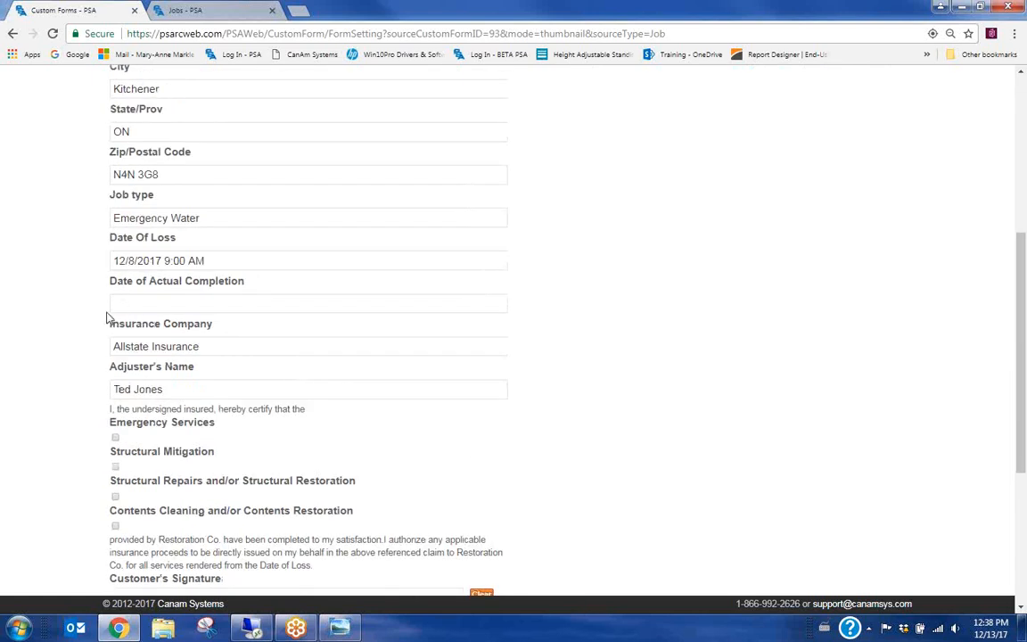
click(172, 303)
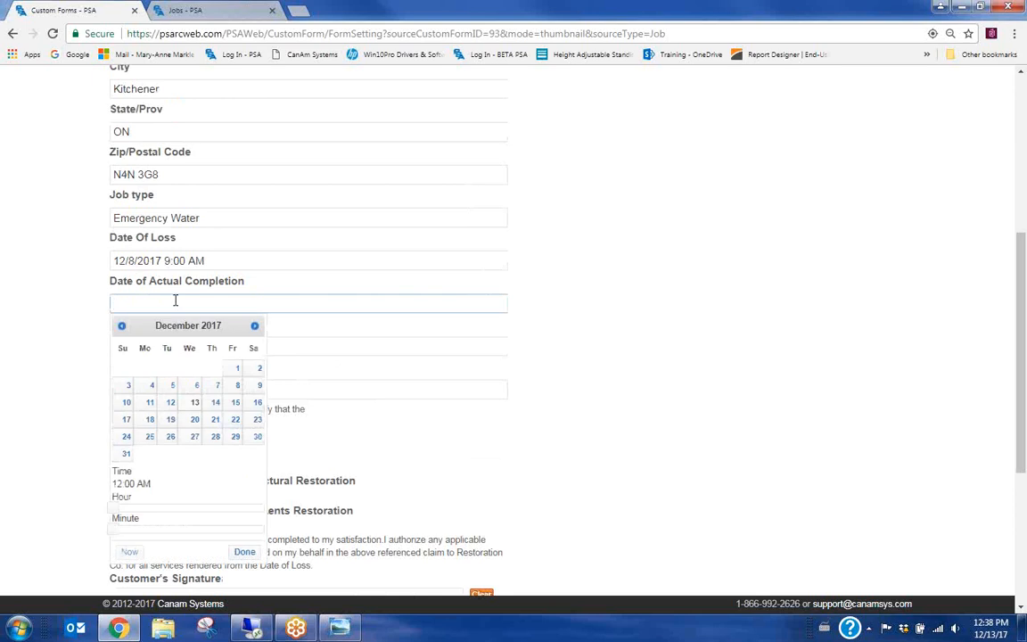
click(171, 405)
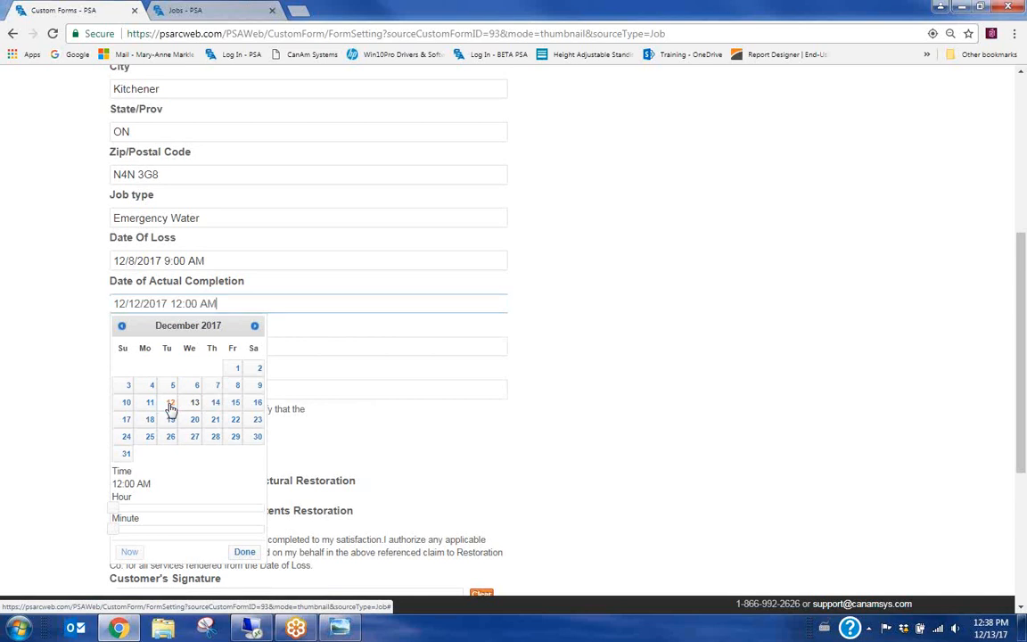
click(243, 552)
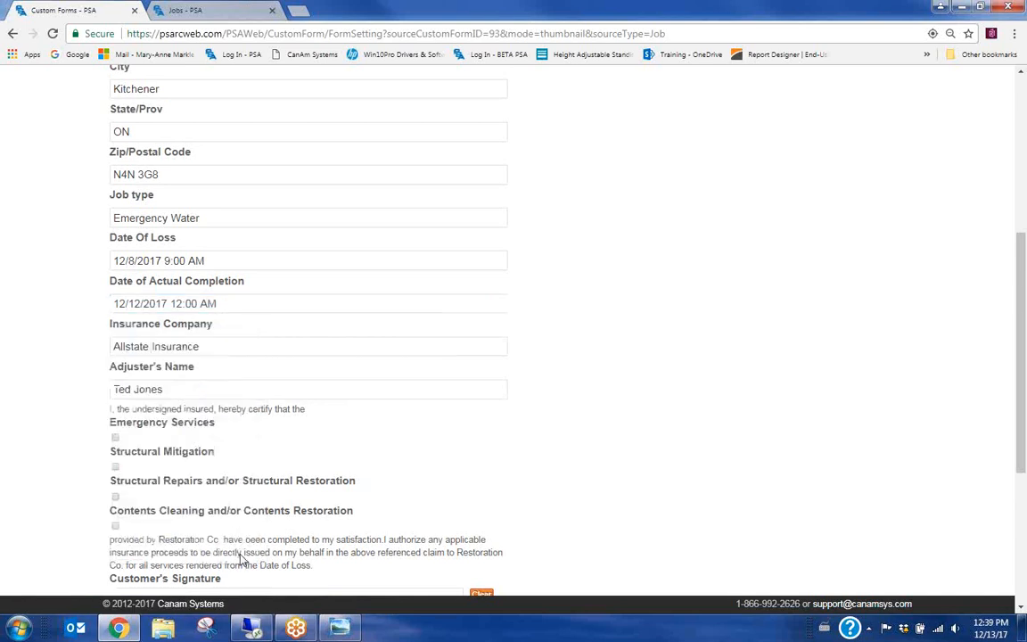
Tick Emergency Services as a completed service
scroll(413, 374, down, 1)
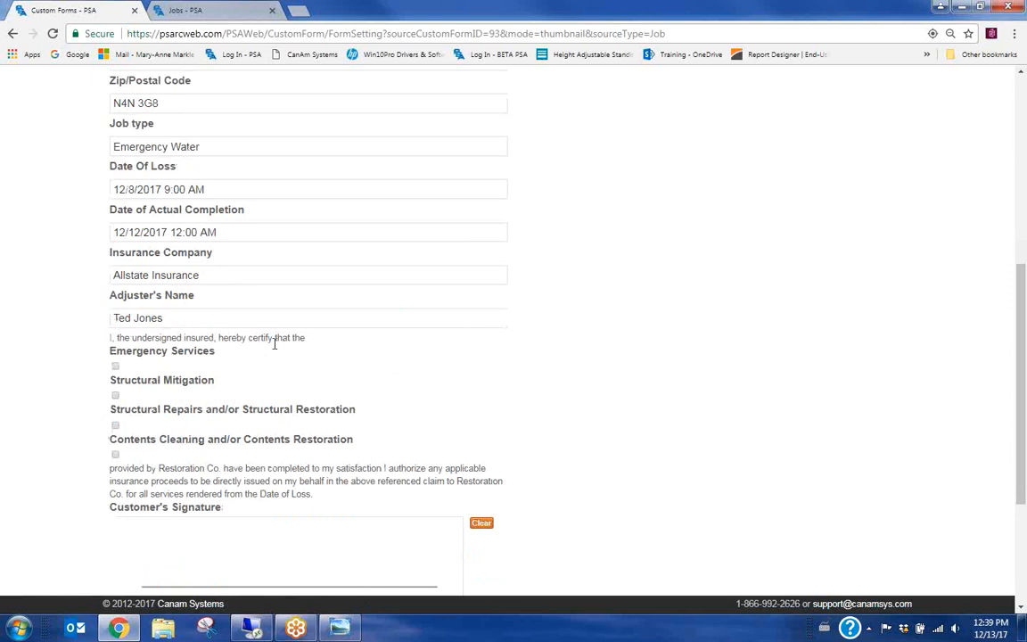
scroll(272, 348, down, 1)
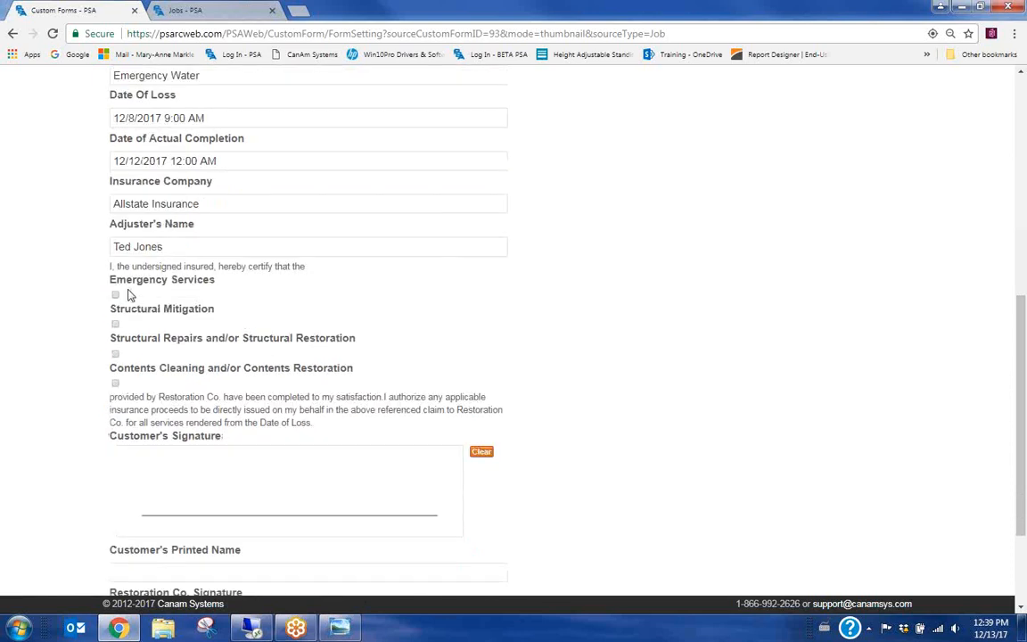
click(115, 299)
scroll(250, 298, down, 2)
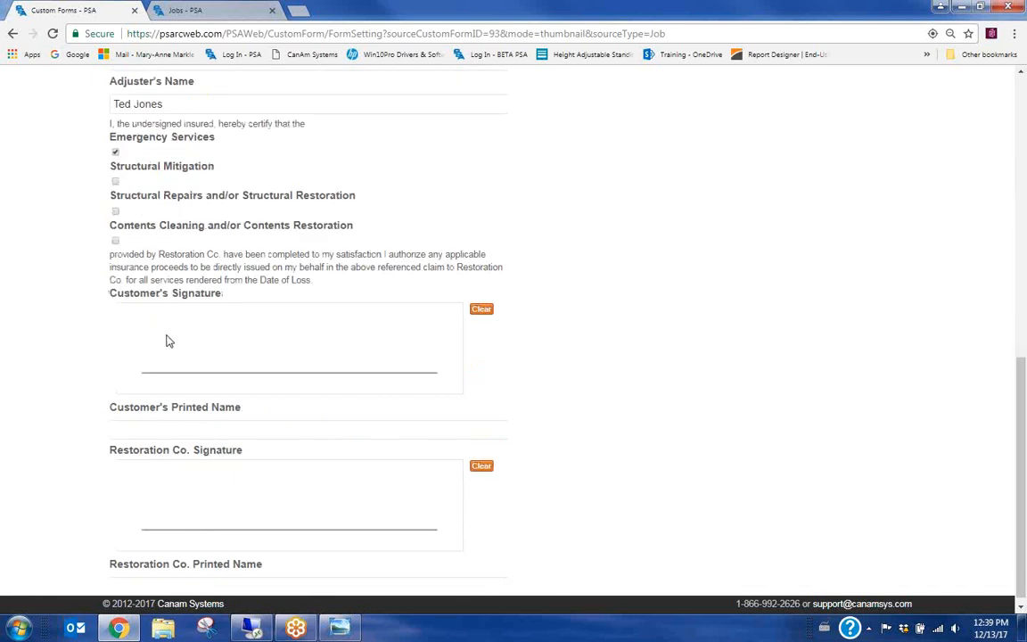
Sign as the customer, enter the customer's printed name, and redraw the signature after clearing it
mouse_move(169, 325)
mouse_down()
mouse_move(171, 347)
mouse_move(197, 348)
mouse_move(204, 324)
mouse_move(211, 338)
mouse_move(214, 328)
mouse_move(284, 349)
mouse_move(287, 339)
mouse_up()
click(221, 332)
click(161, 432)
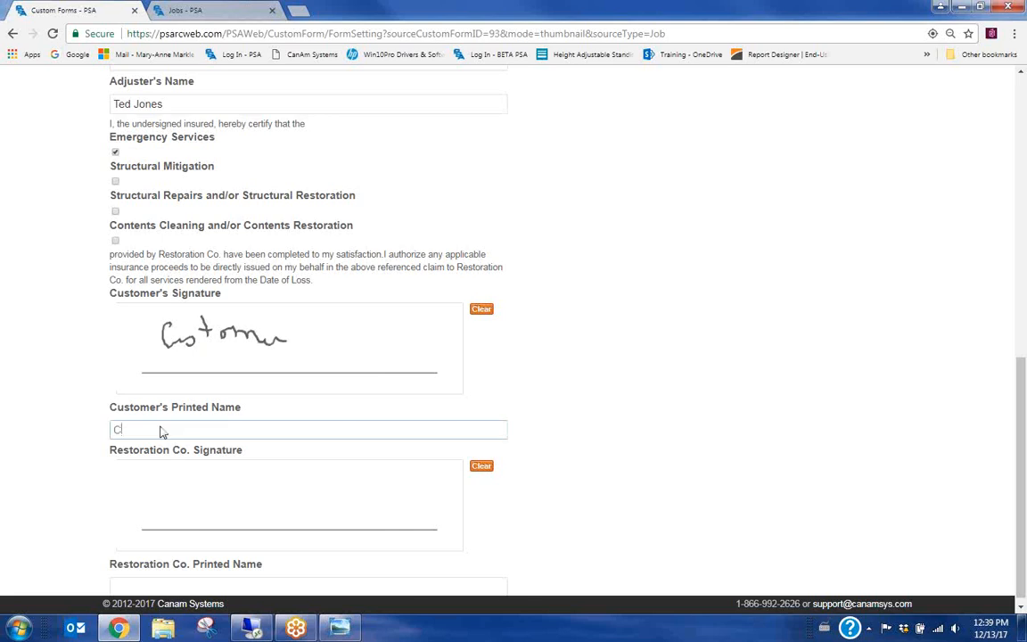
text(CUSTOMER)
key(BackSpace)
key(BackSpace)
key(BackSpace)
key(BackSpace)
key(BackSpace)
key(BackSpace)
key(BackSpace)
key(BackSpace)
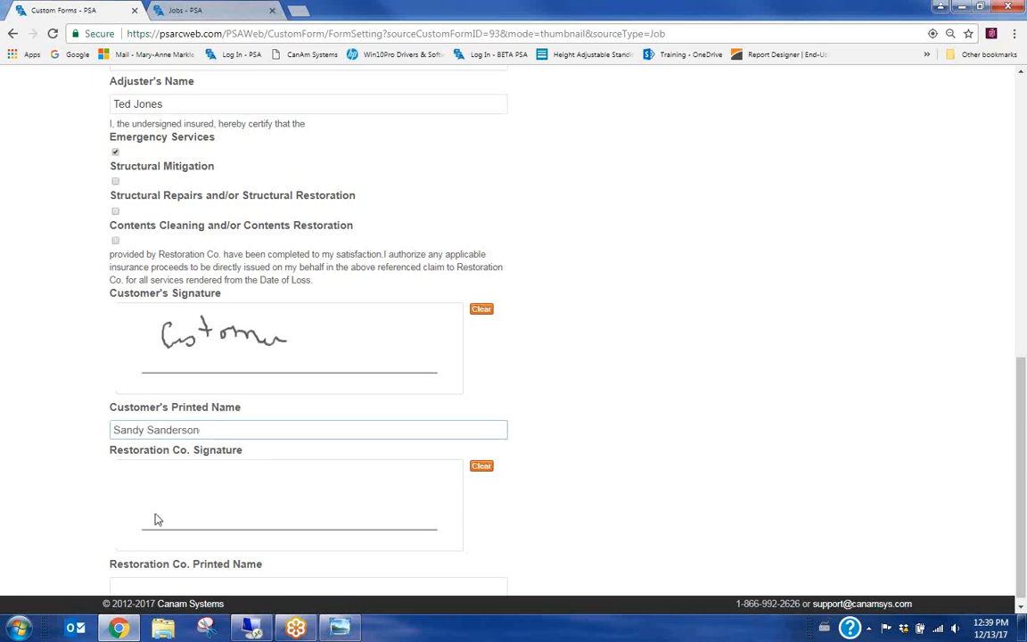
click(482, 309)
mouse_move(158, 358)
mouse_down()
mouse_move(174, 326)
mouse_move(202, 349)
mouse_move(234, 349)
mouse_up()
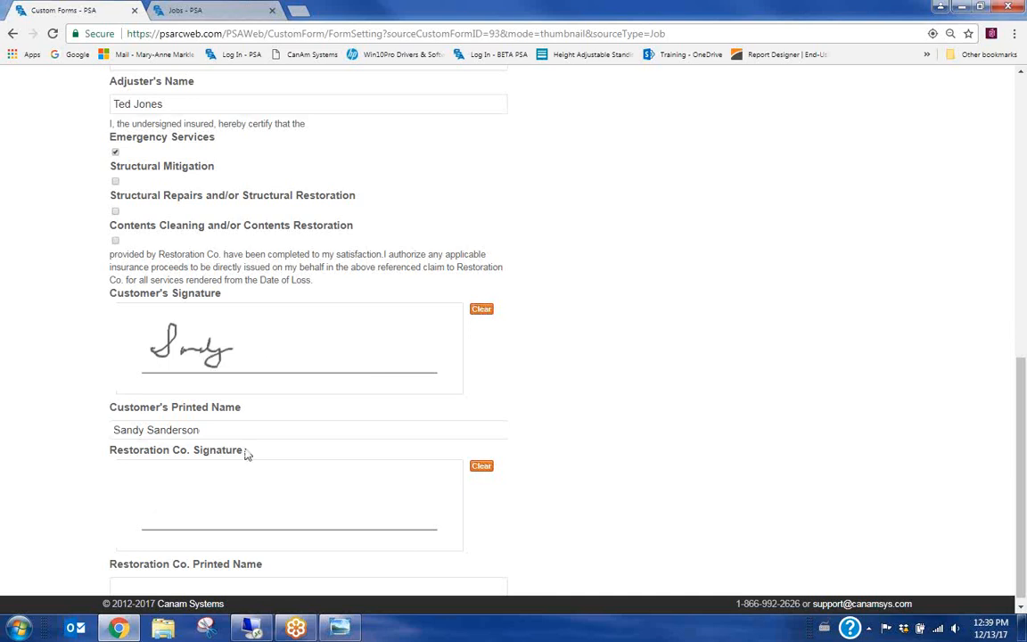
Draw the restoration company's signature in its signature box
scroll(196, 491, down, 1)
mouse_move(154, 493)
mouse_down()
mouse_move(188, 477)
mouse_move(206, 505)
mouse_move(234, 484)
mouse_up()
click(214, 486)
click(226, 482)
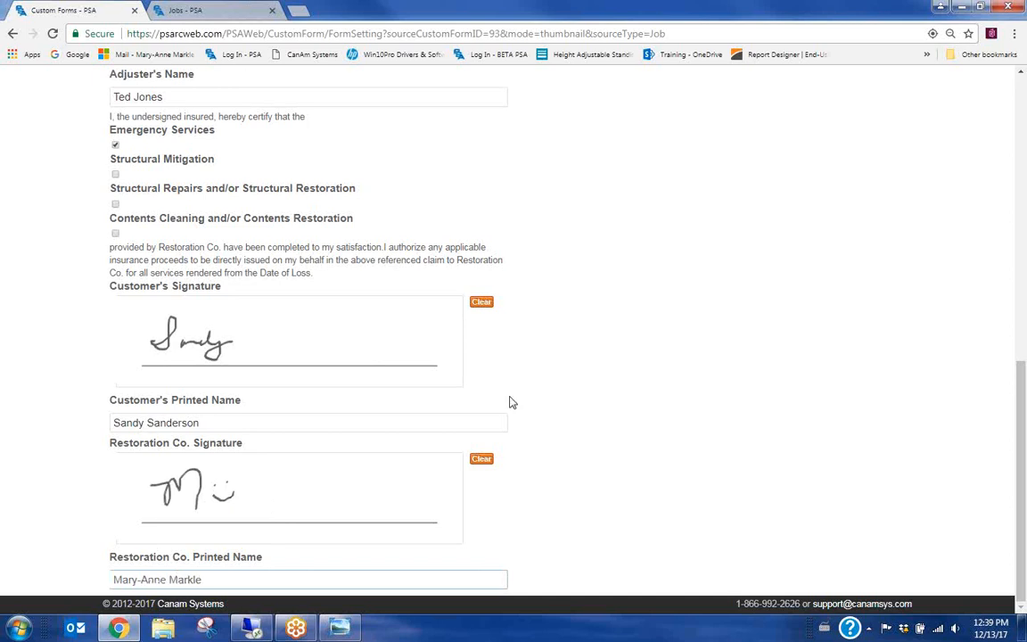
scroll(511, 401, up, 3)
scroll(431, 428, up, 3)
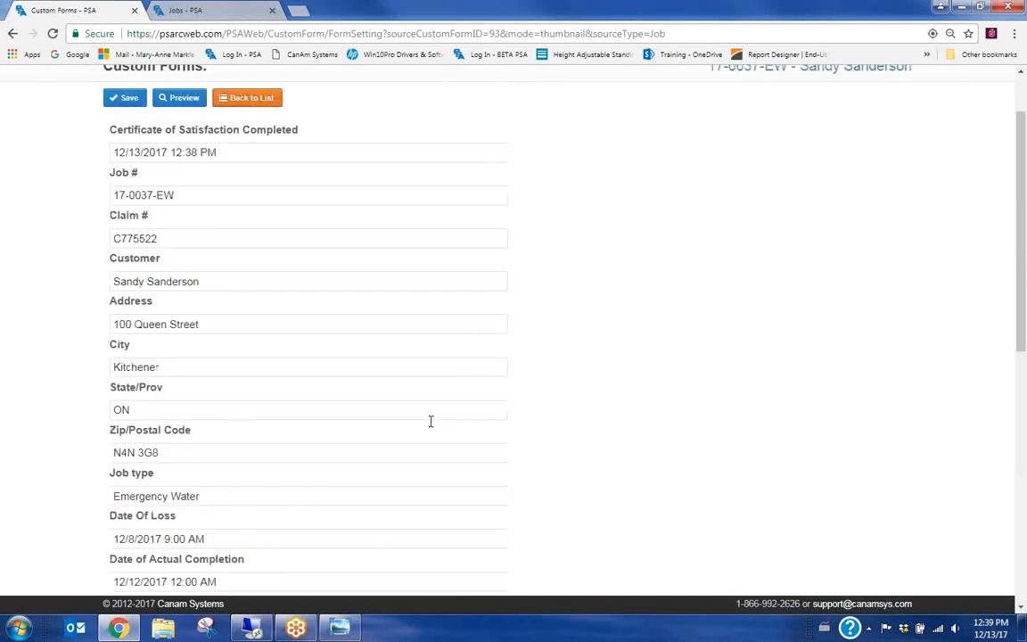
scroll(252, 326, down, 2)
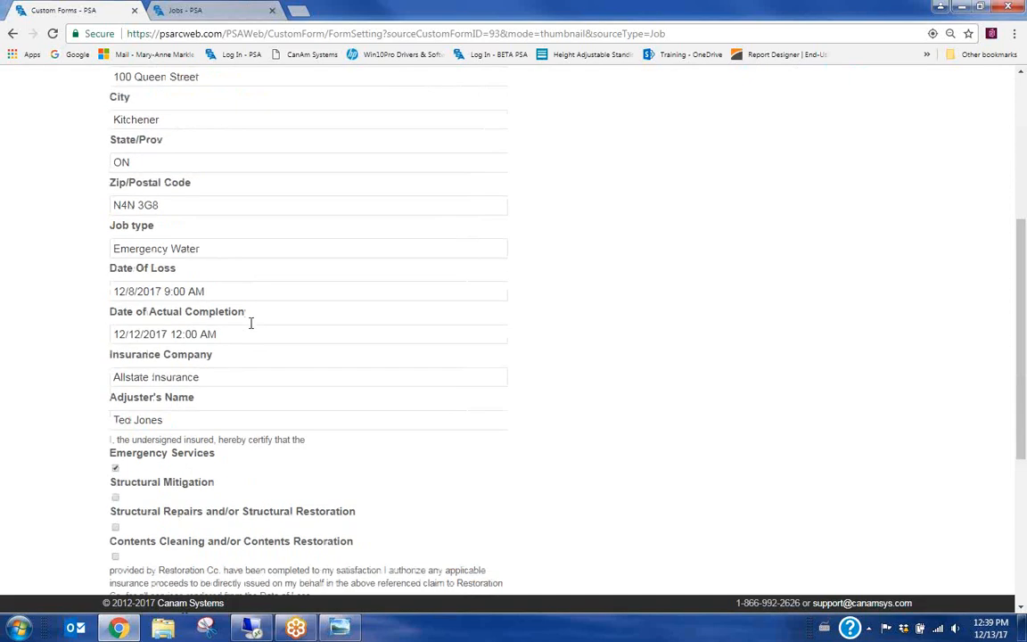
scroll(250, 323, up, 2)
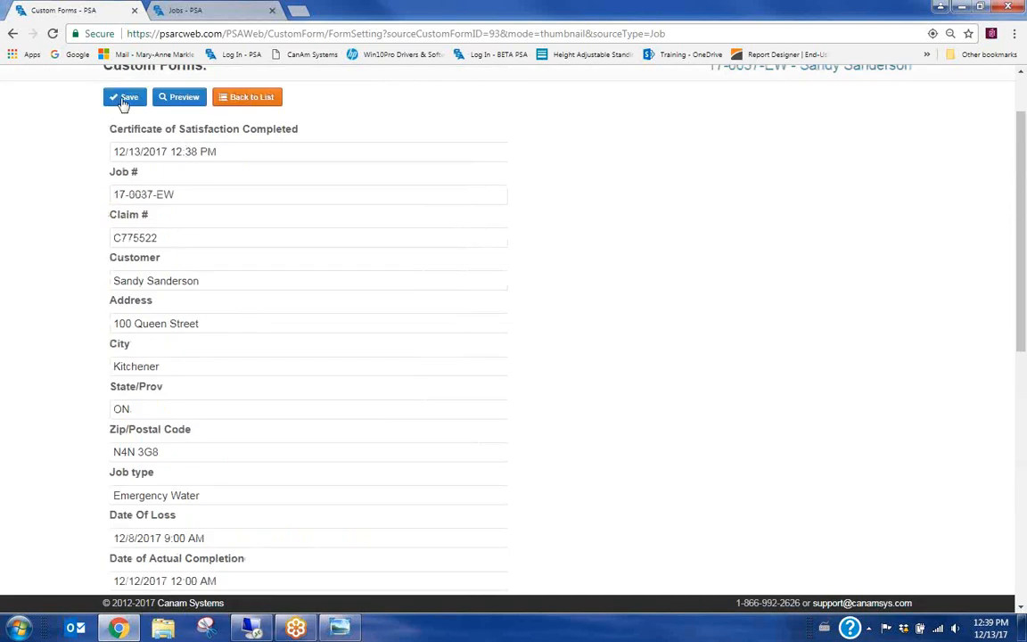
Save the certificate form, scroll through its printable report, then exit back to the form
click(124, 100)
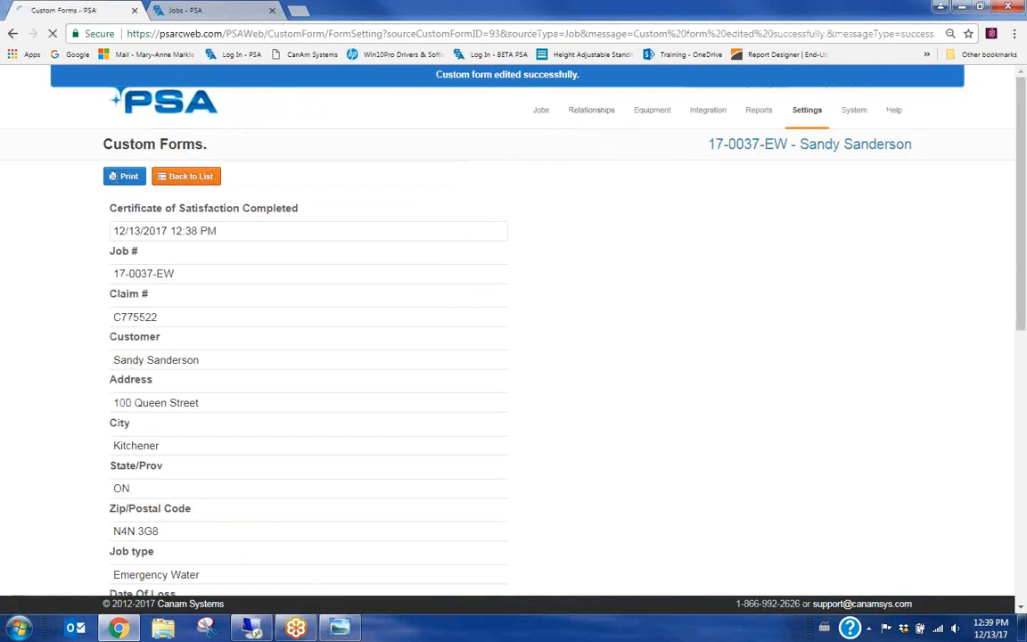
click(124, 177)
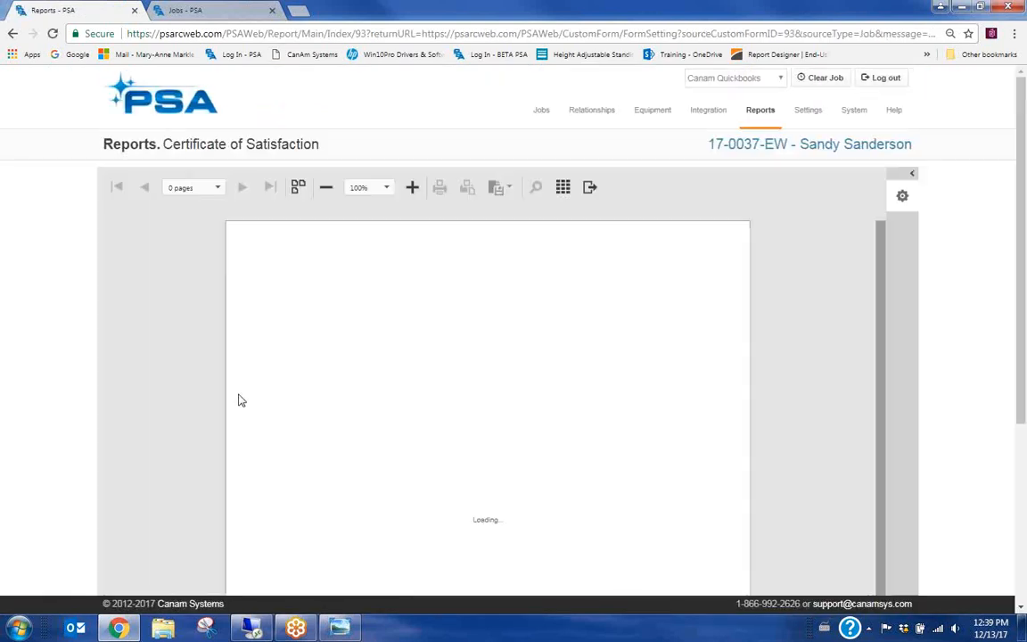
scroll(279, 388, down, 1)
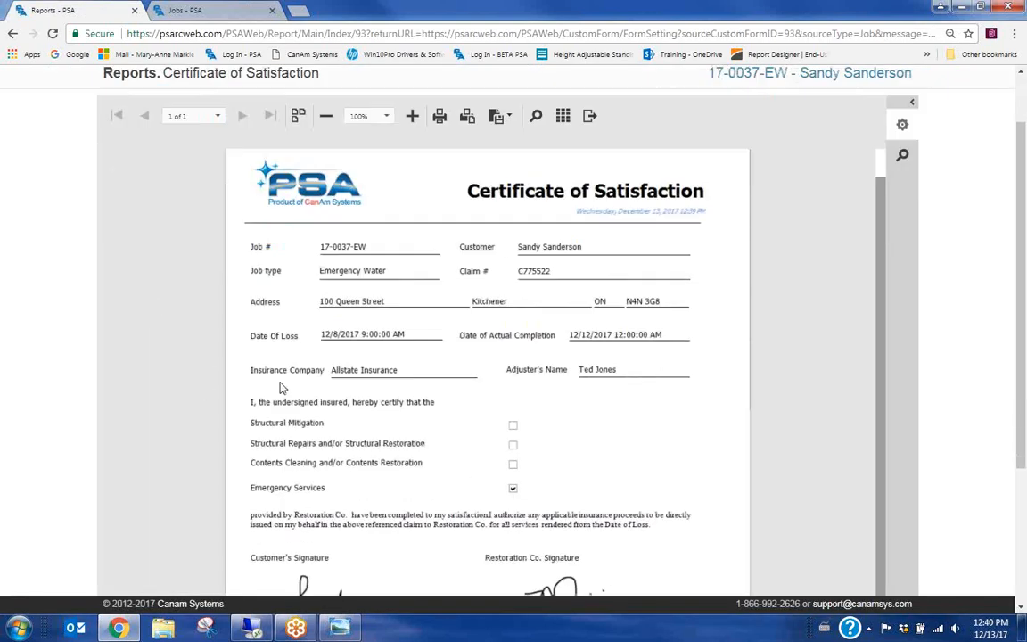
scroll(250, 352, down, 1)
scroll(241, 452, down, 1)
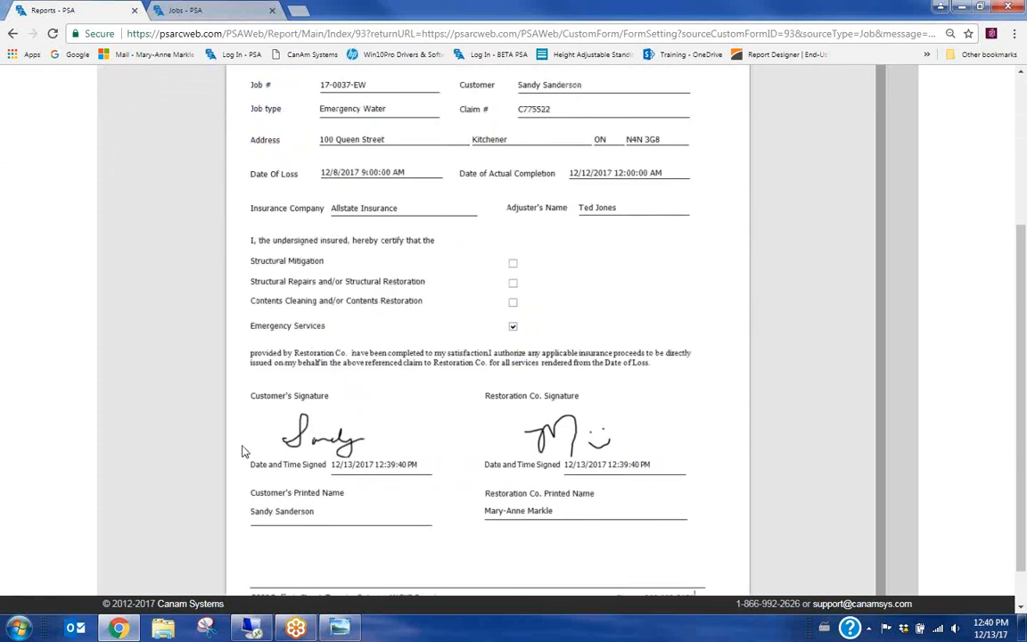
scroll(241, 452, down, 1)
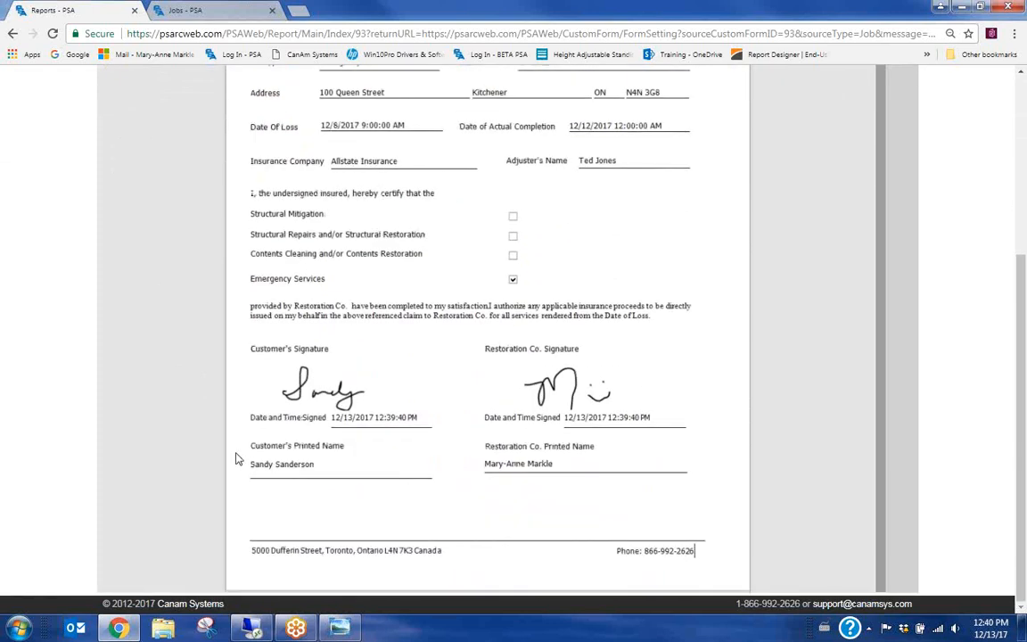
scroll(236, 458, up, 3)
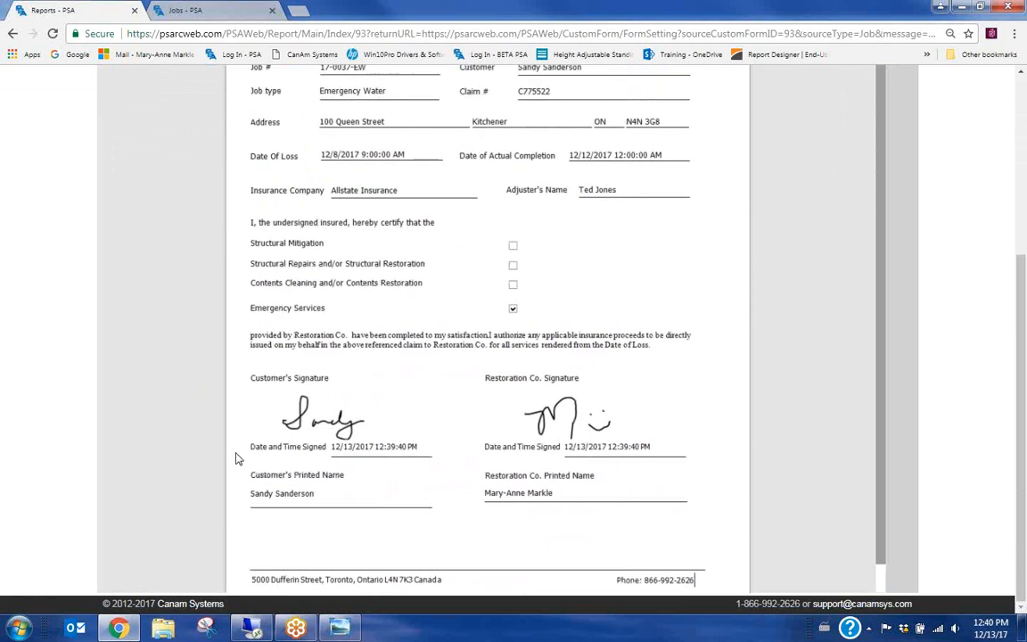
scroll(236, 458, up, 4)
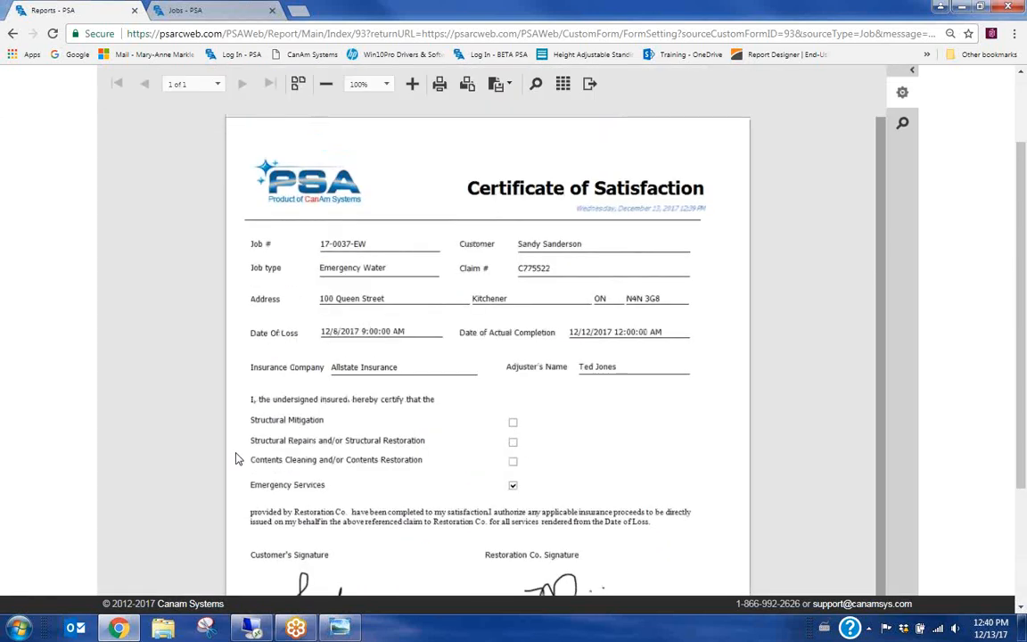
click(563, 189)
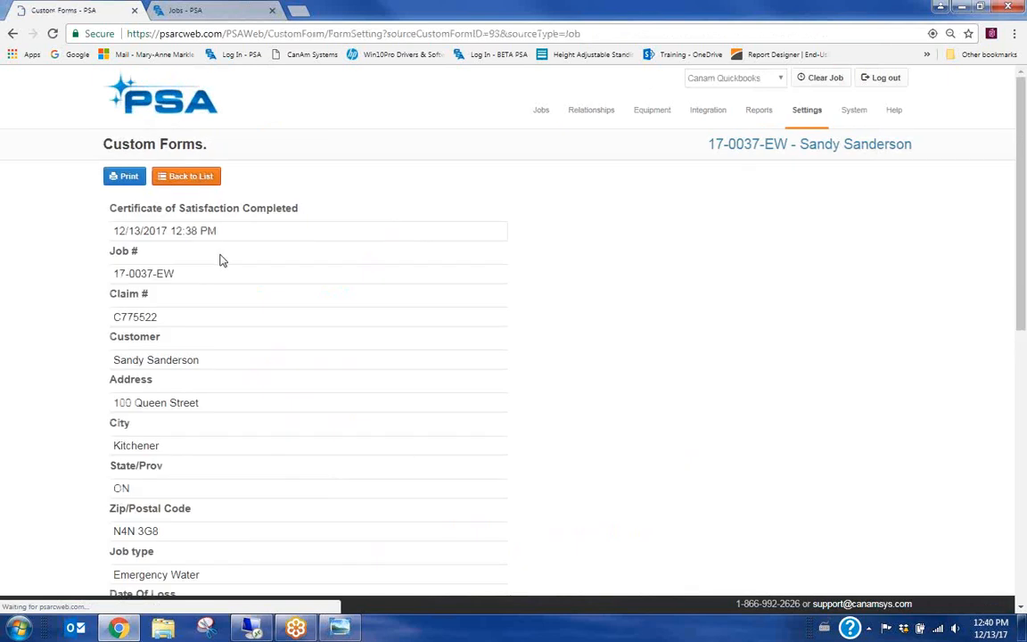
Back on the job, search the Forms list for 'cer' and add Certificate of Satisfaction
click(204, 177)
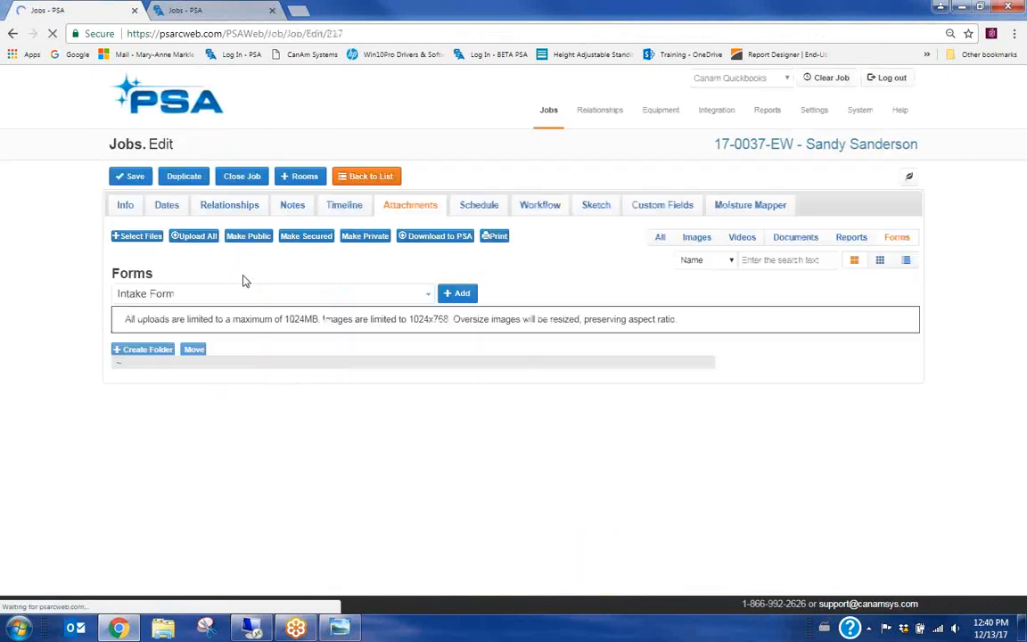
click(221, 303)
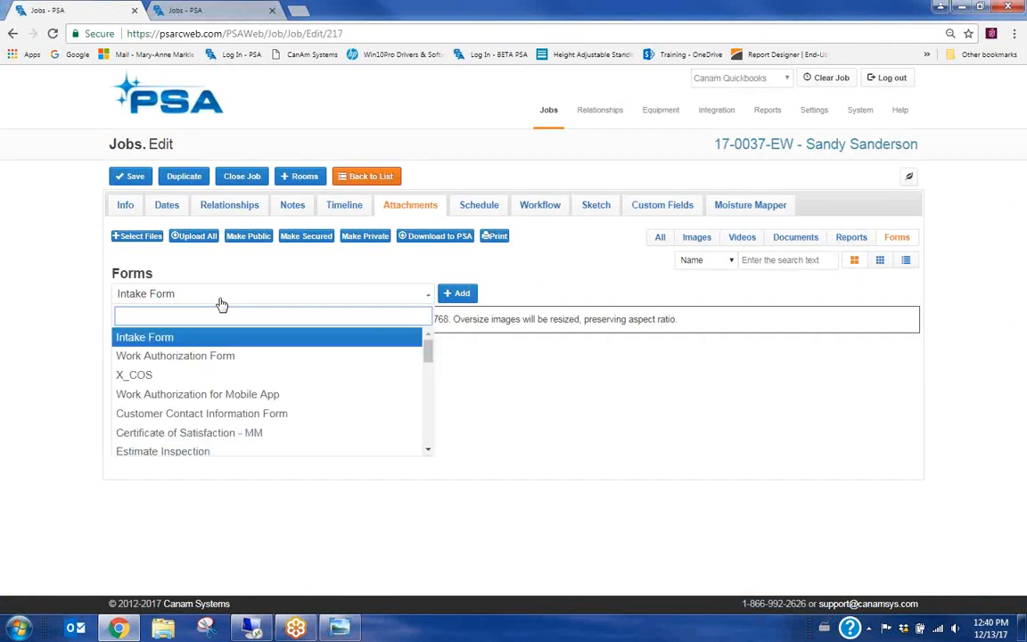
text(cdr)
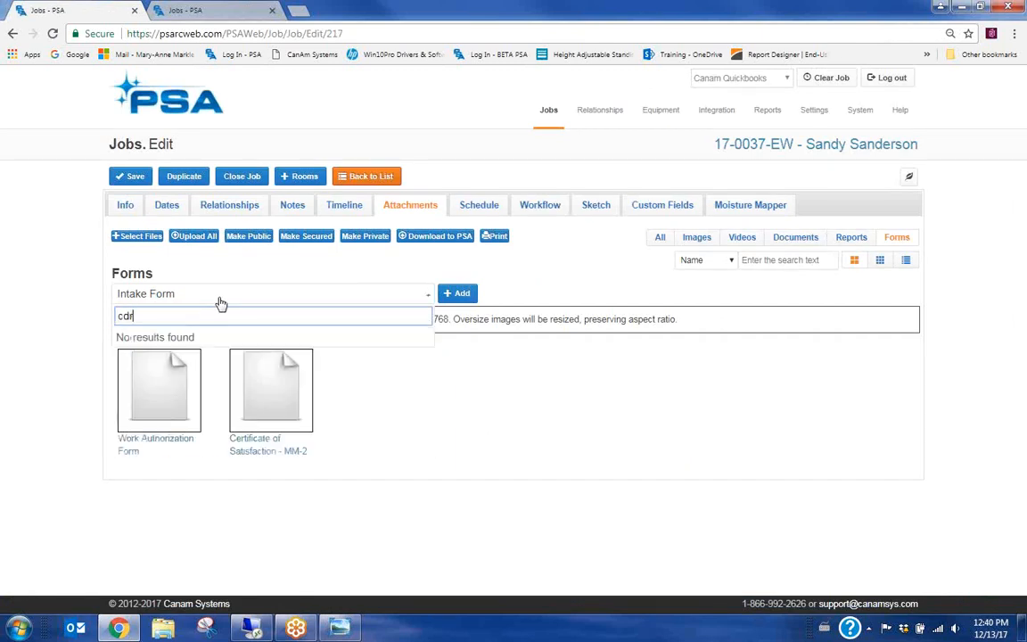
key(BackSpace)
key(BackSpace)
text(er)
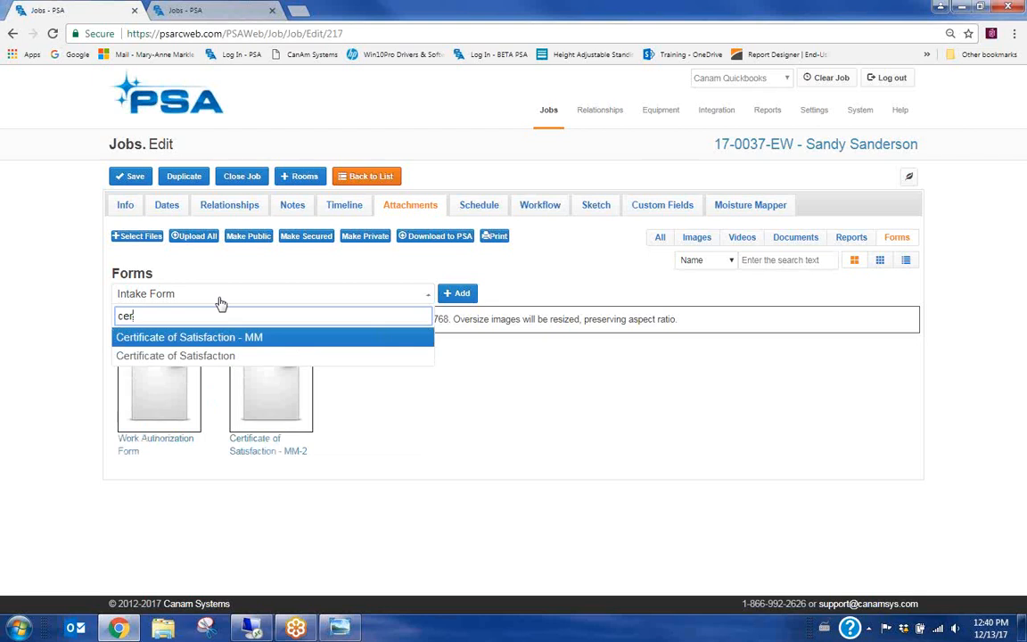
click(159, 356)
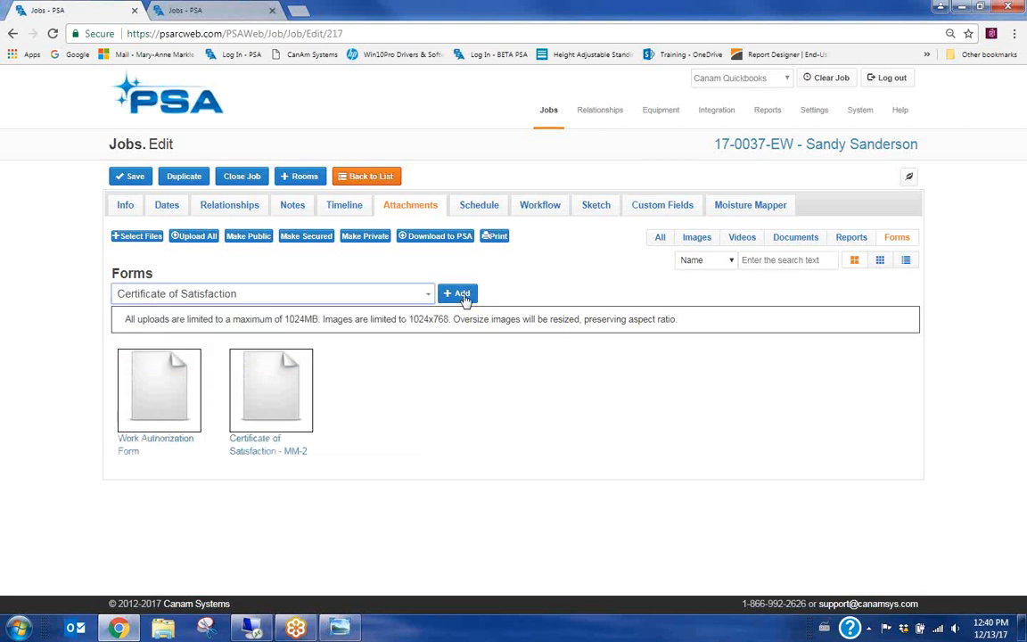
click(461, 295)
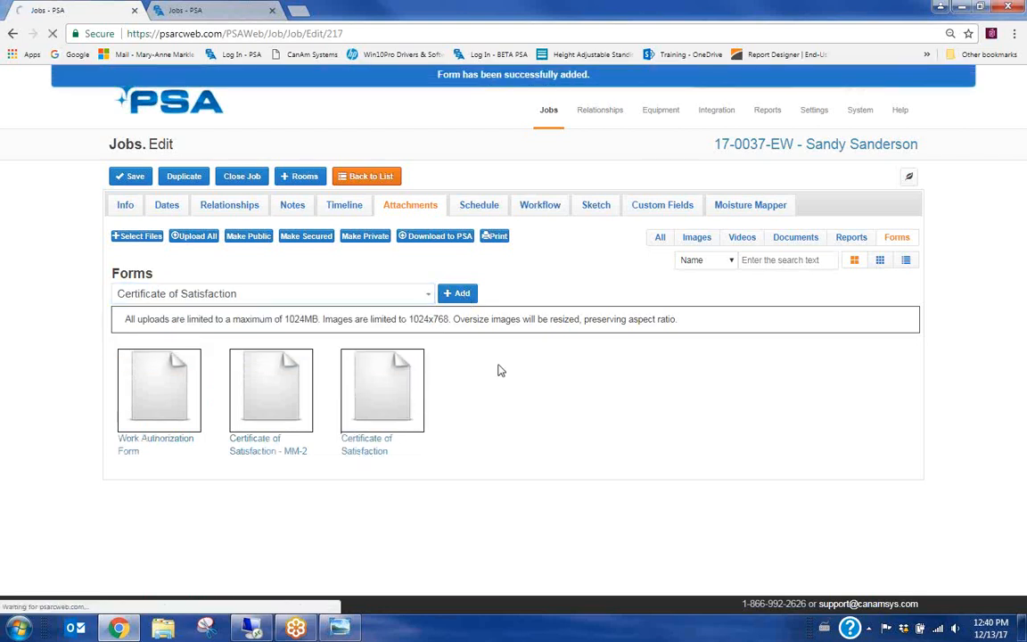
Review the new certificate form, keeping Emergency Services work and Credit Card payment
scroll(270, 371, down, 2)
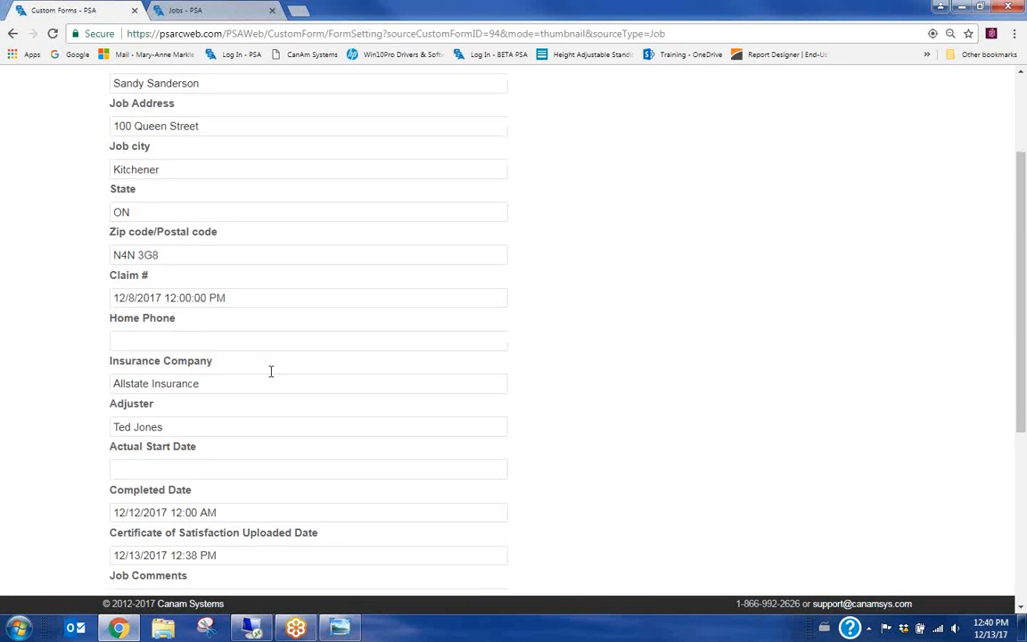
scroll(270, 371, down, 3)
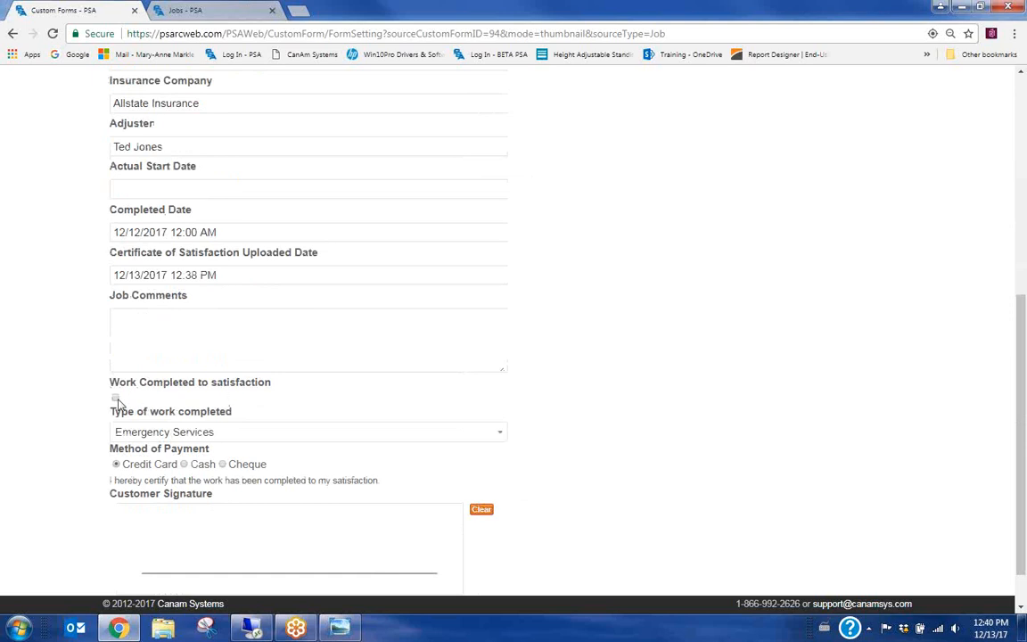
click(241, 432)
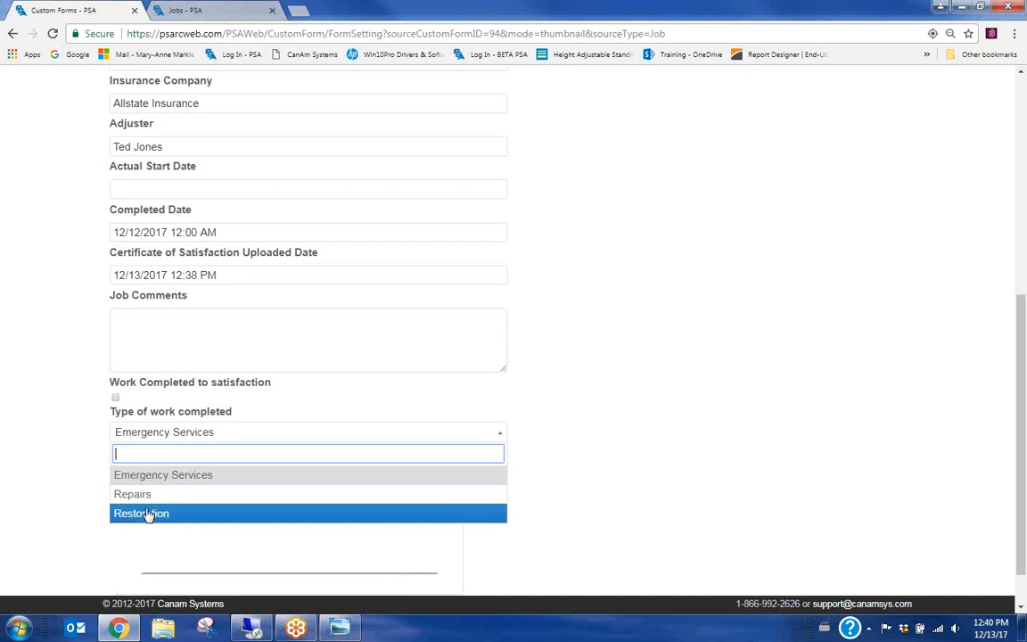
click(257, 436)
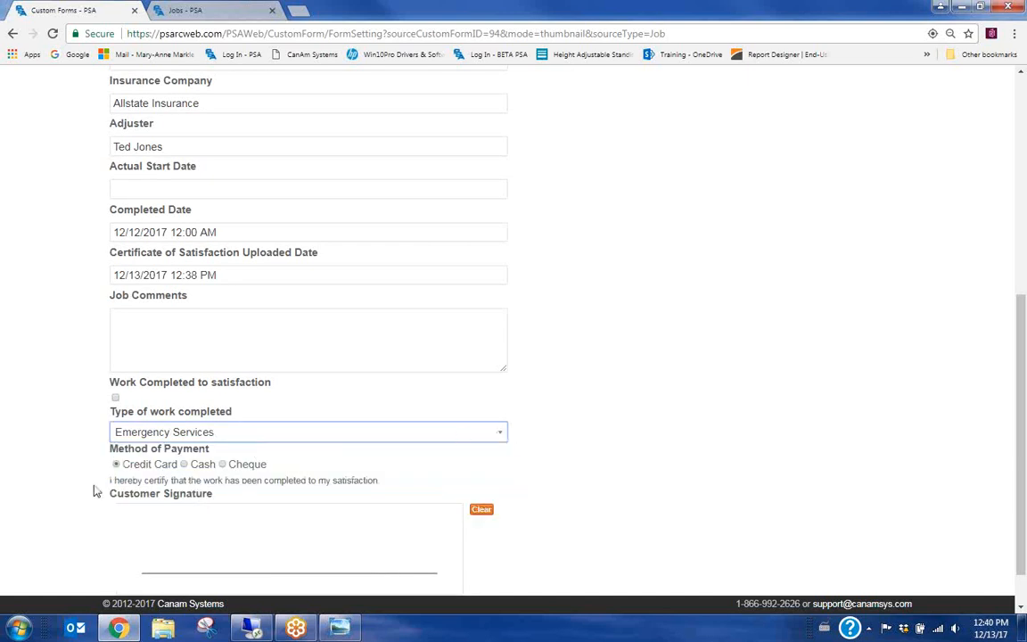
click(191, 463)
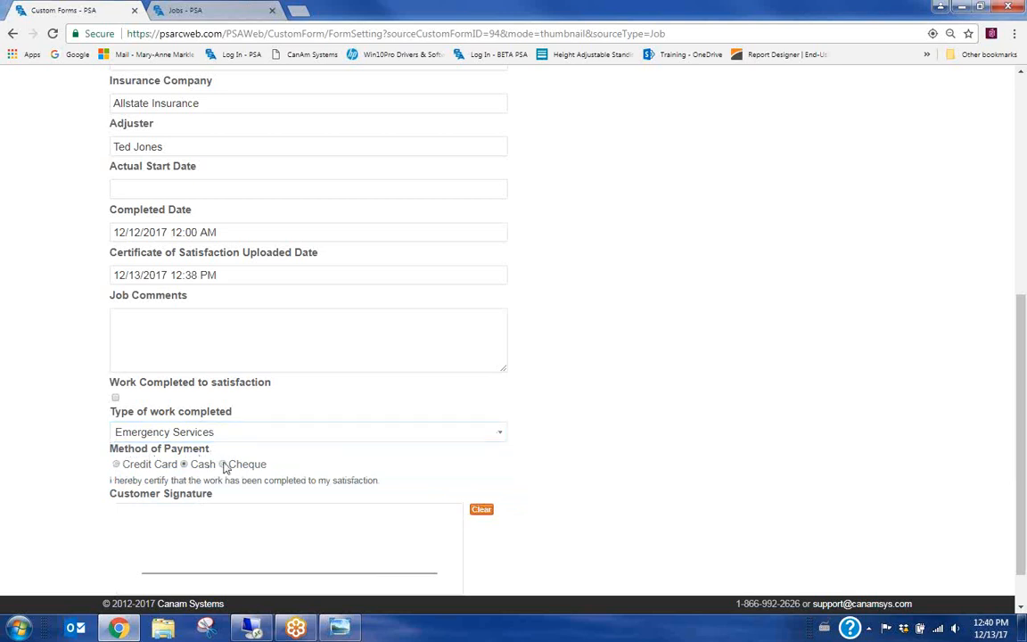
click(119, 463)
scroll(637, 441, down, 1)
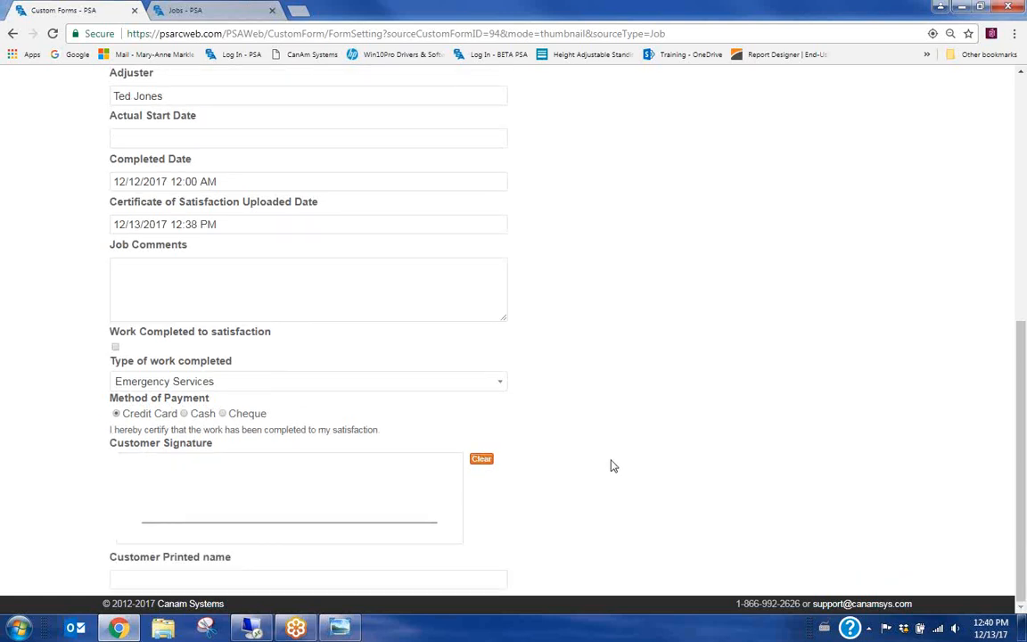
scroll(665, 470, up, 3)
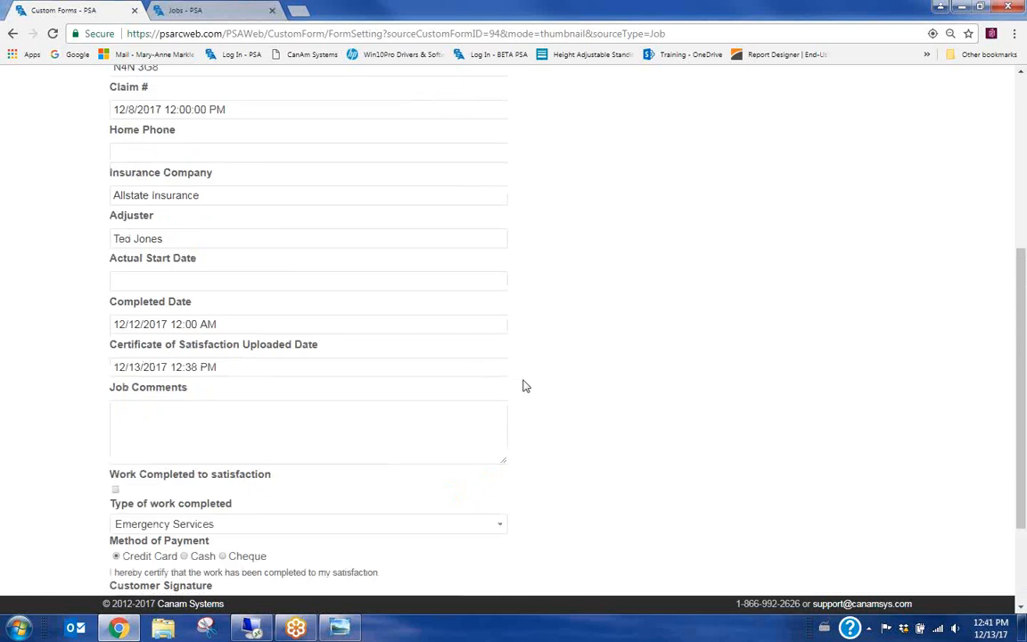
scroll(525, 387, up, 3)
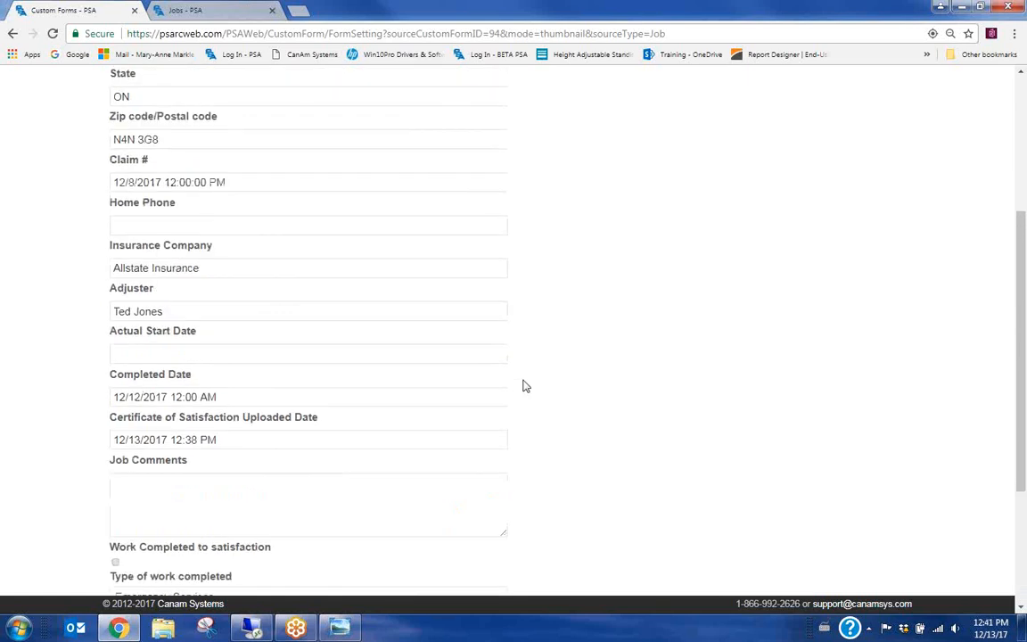
scroll(521, 390, up, 3)
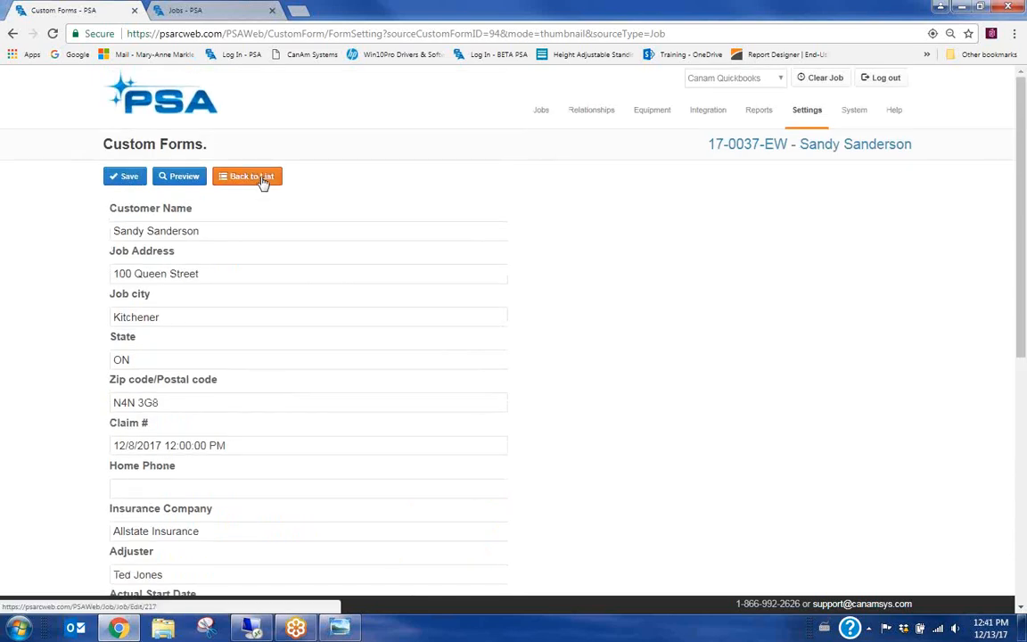
Leave the form, check the job's Dates and Info, then reopen the job from the Jobs list
click(262, 177)
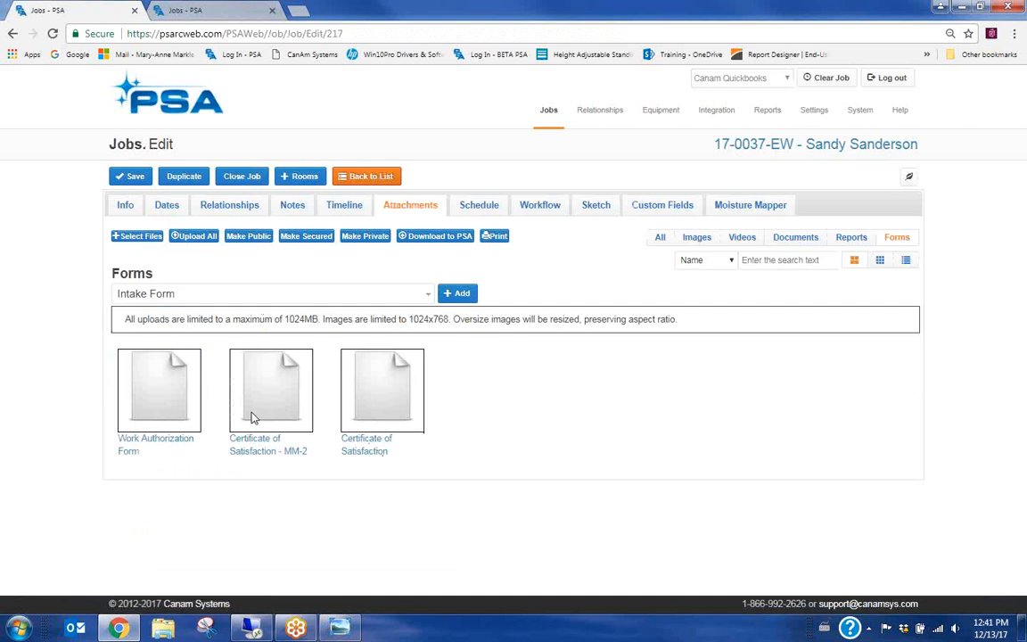
click(170, 205)
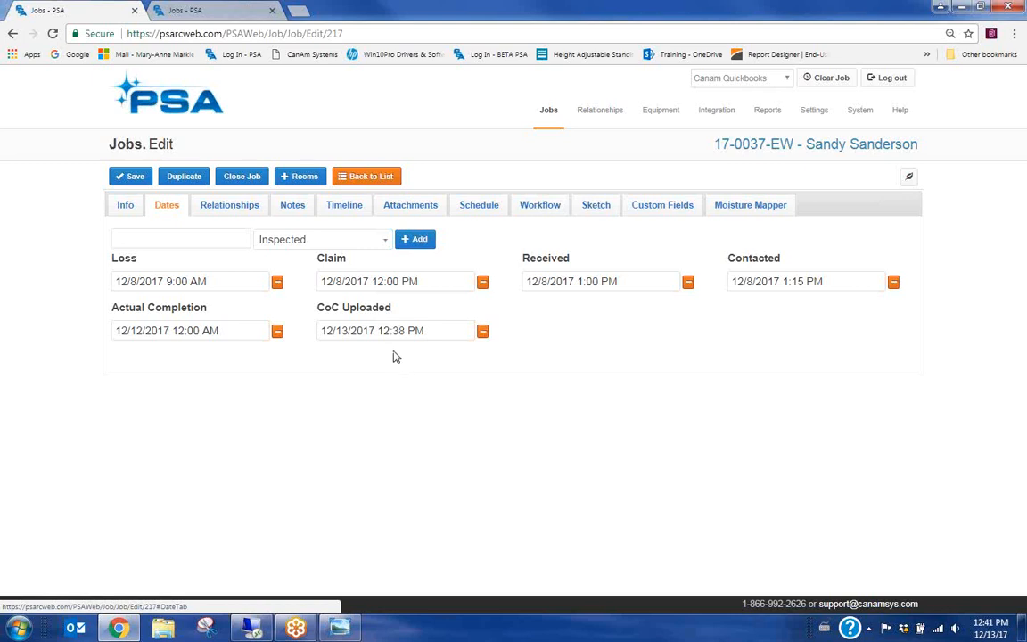
click(125, 204)
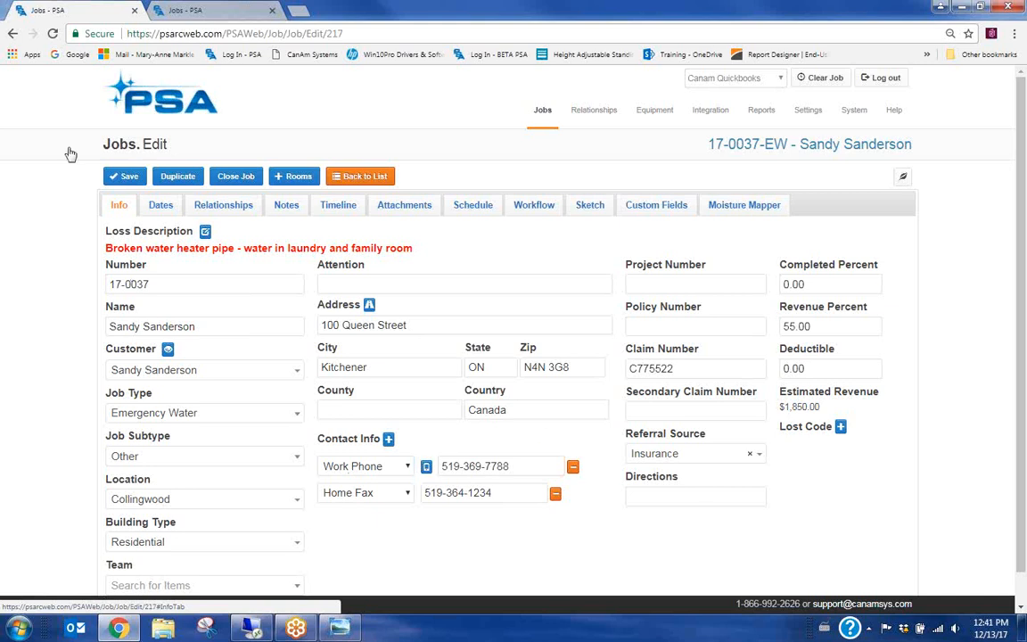
click(379, 178)
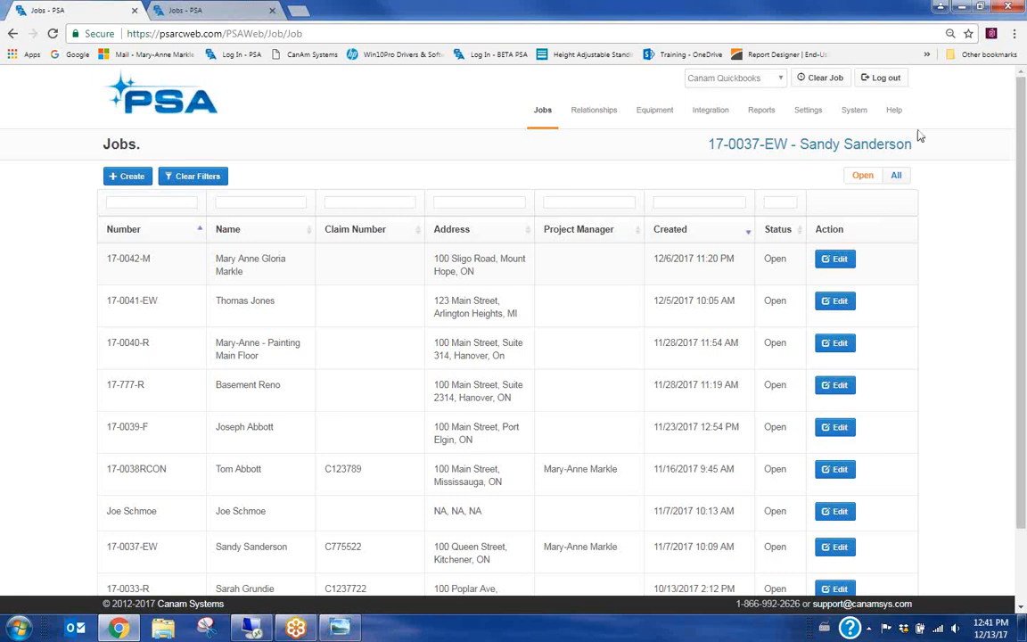
click(829, 145)
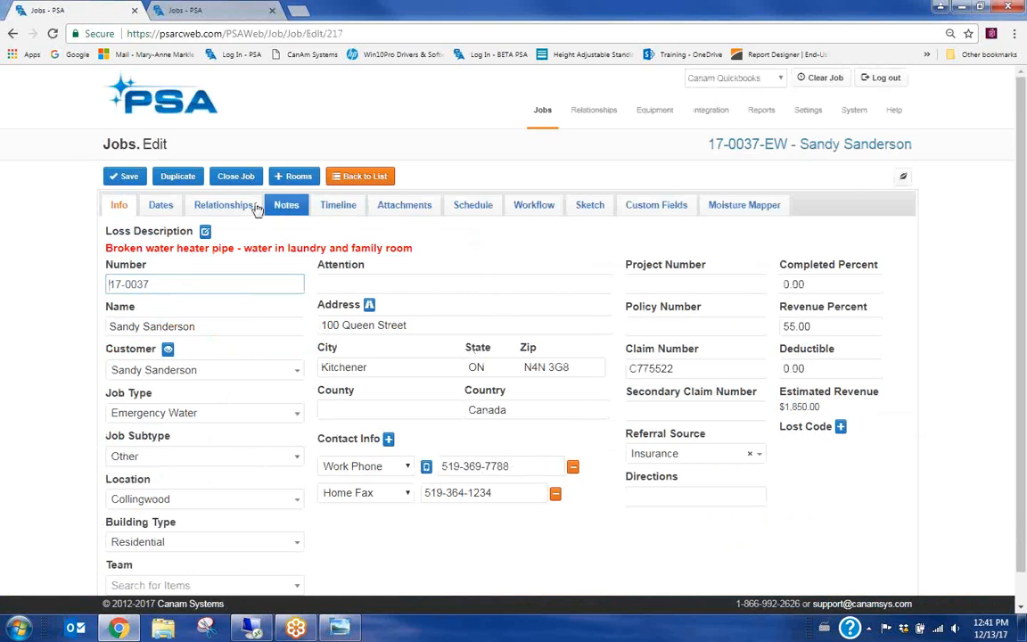
Filter the job's attachments to documents and view Certificate of Satisfaction - MM-2.pdf in Acrobat Reader
click(397, 205)
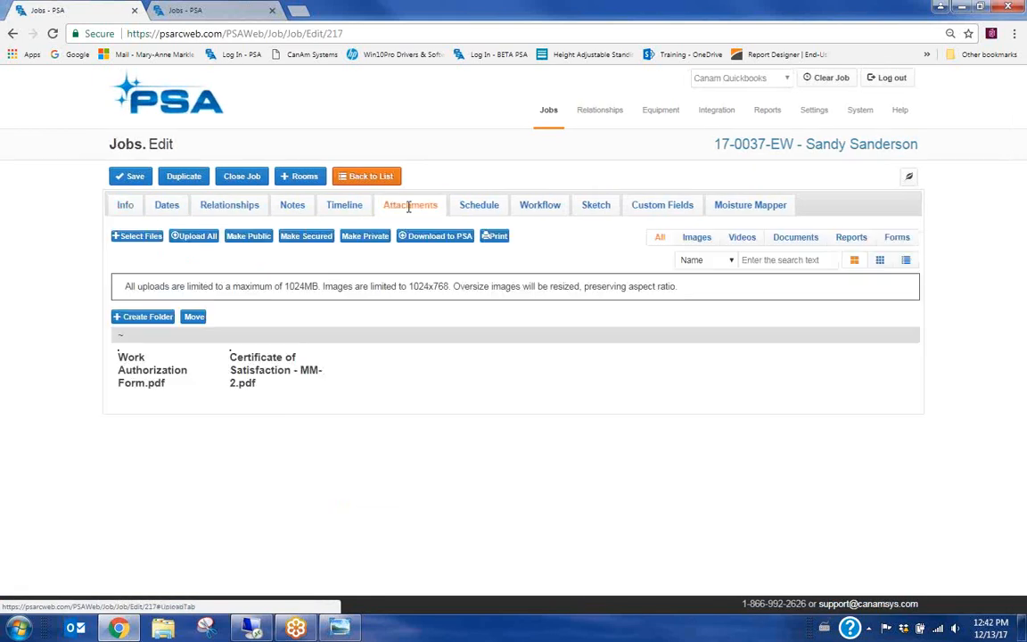
click(793, 241)
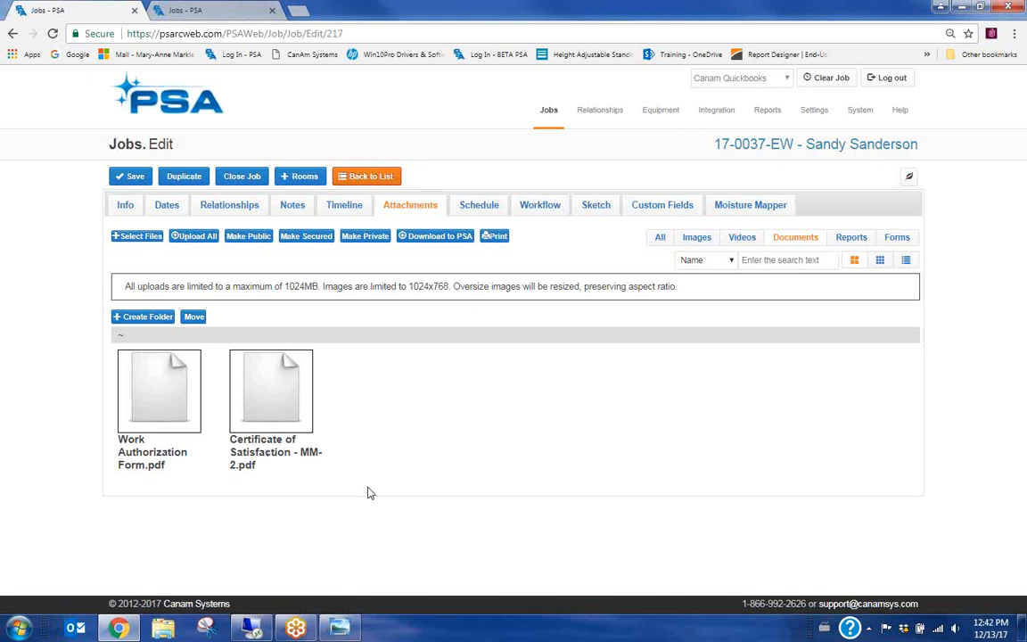
click(276, 457)
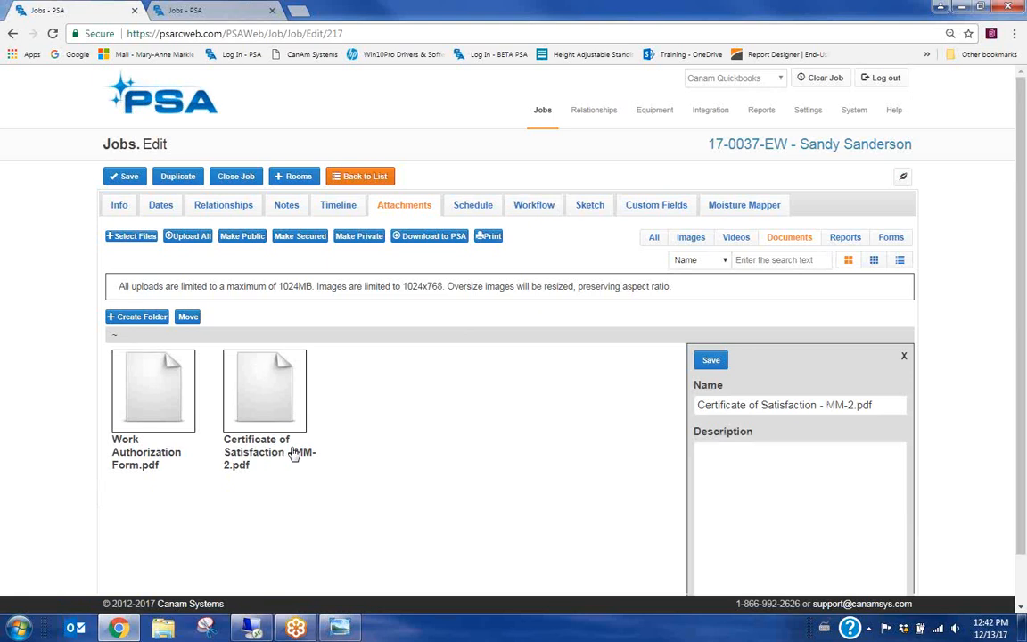
click(903, 359)
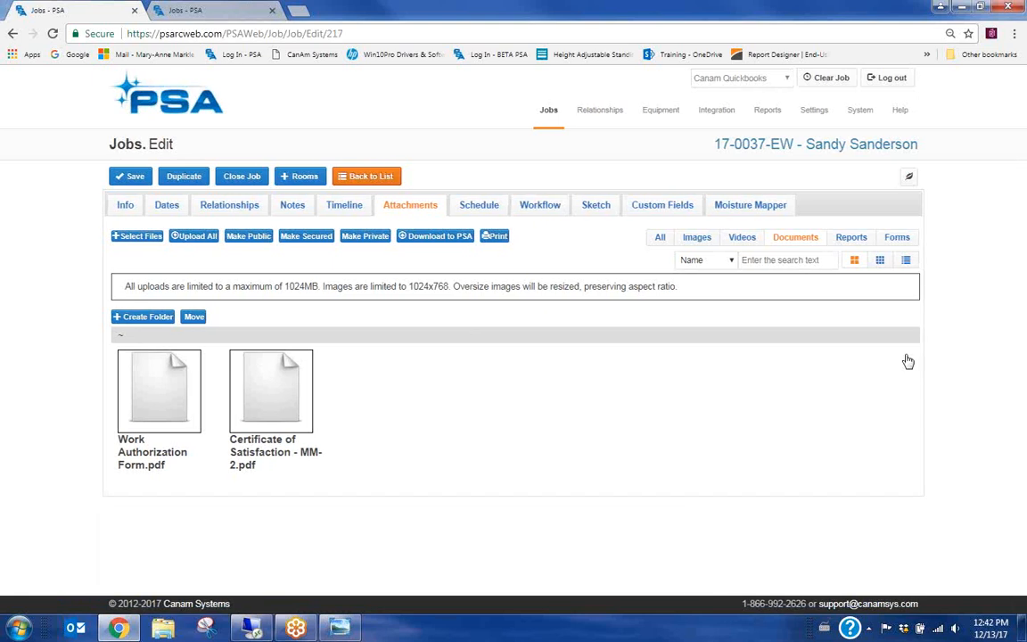
click(286, 385)
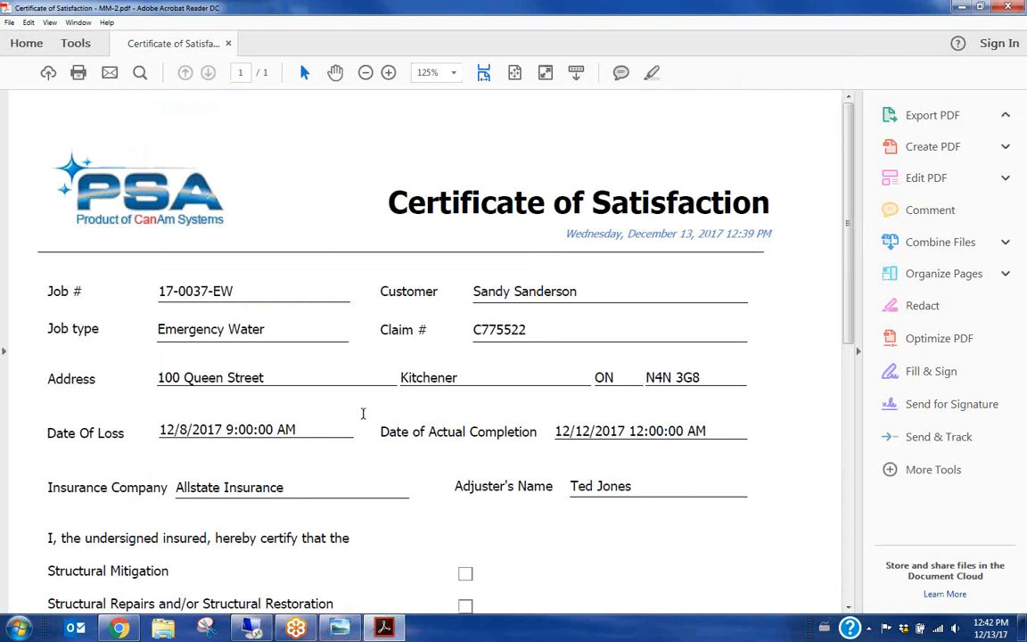
click(1013, 7)
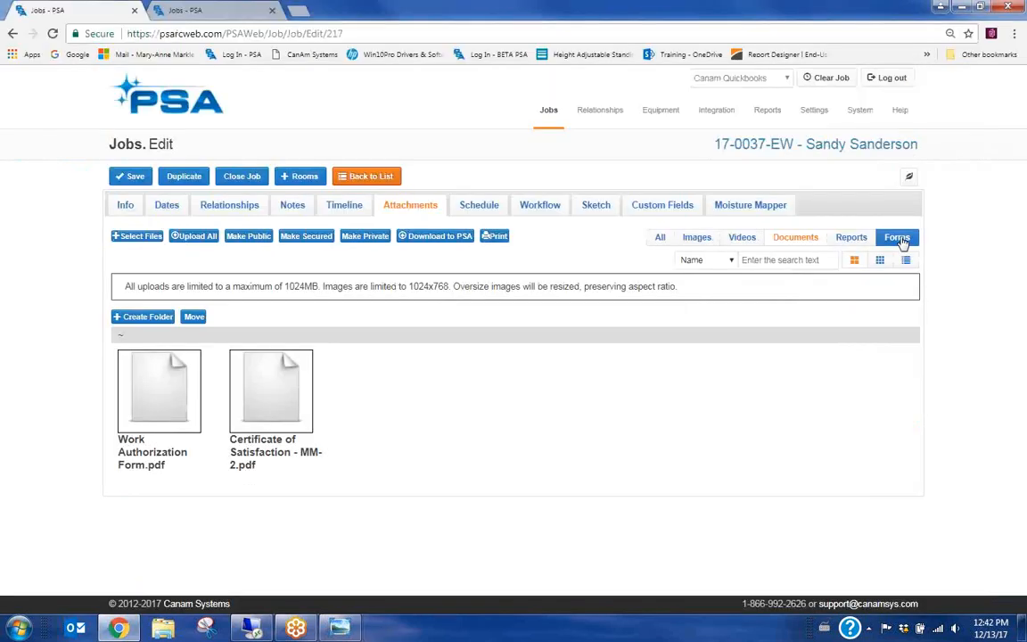
Open the completed Certificate of Satisfaction - MM-2 form from the Forms filter and print-preview it
click(900, 241)
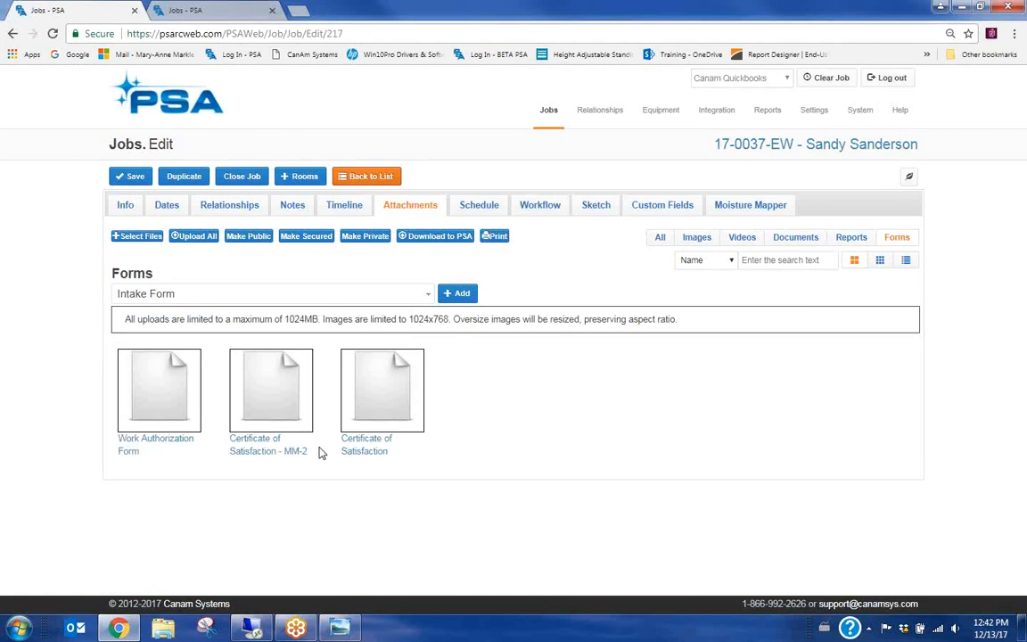
click(244, 396)
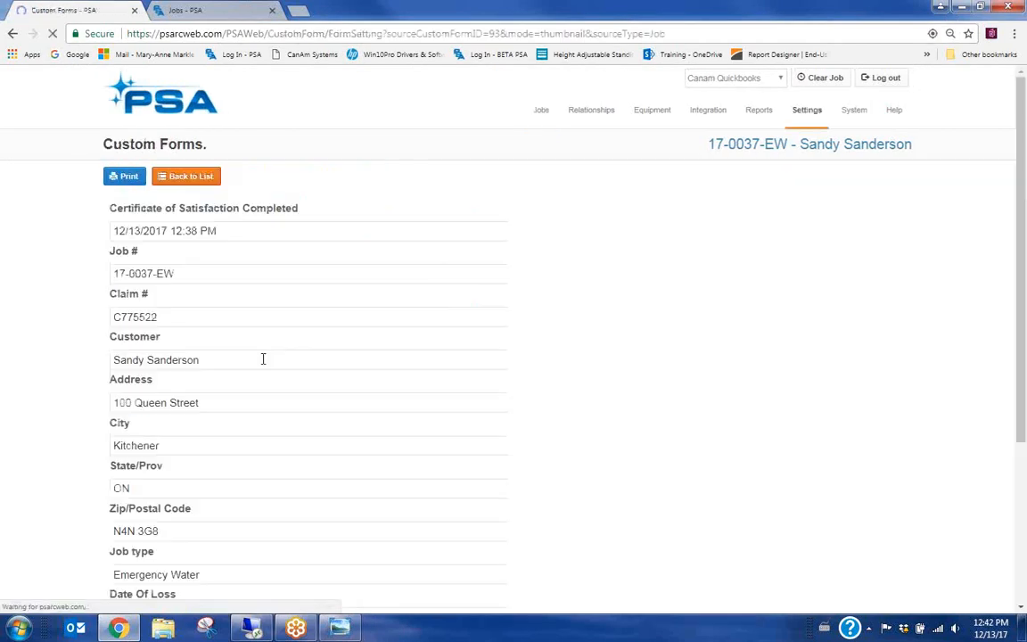
click(122, 178)
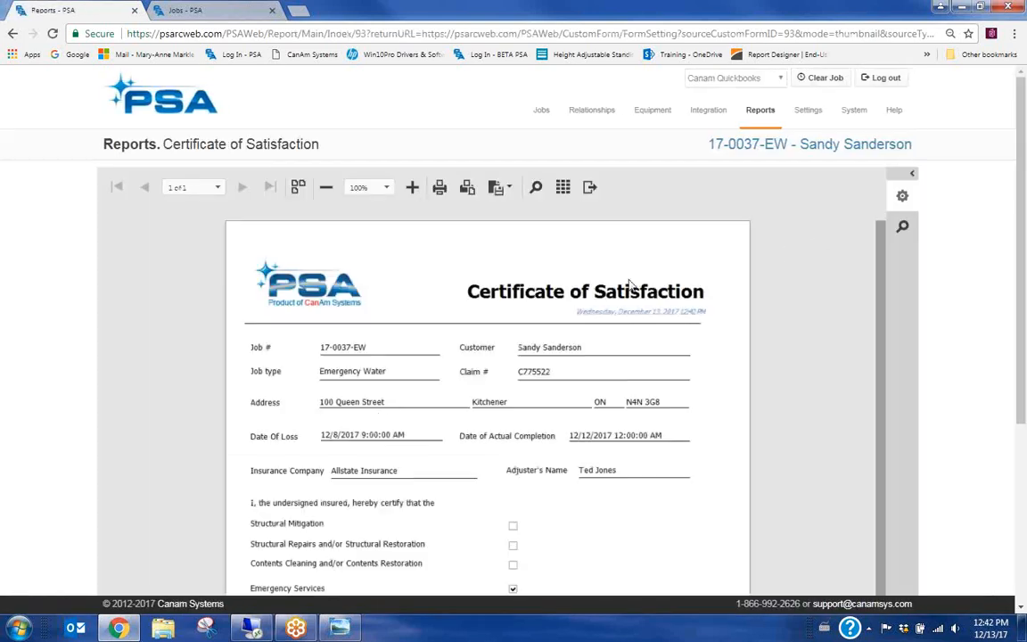
scroll(382, 418, down, 3)
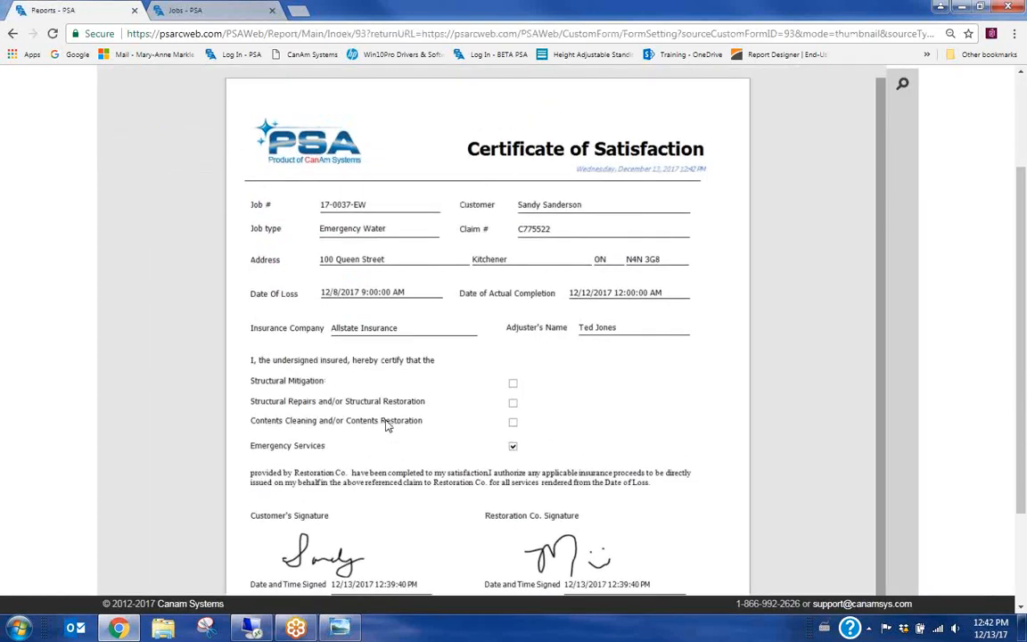
scroll(468, 299, up, 3)
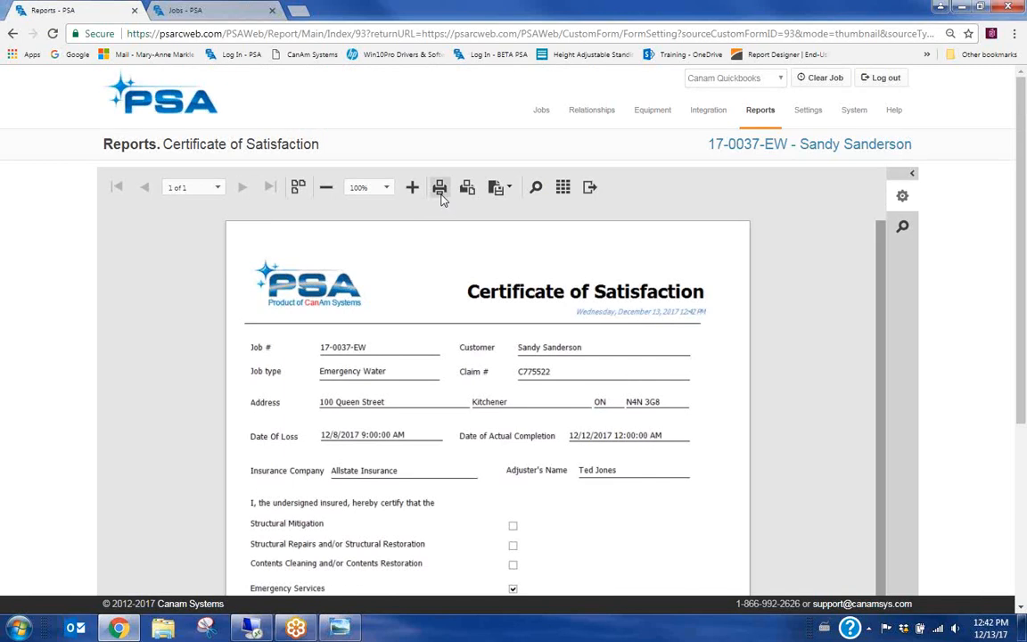
Start an email of the report with the staff contact found by name search as the only recipient
click(589, 189)
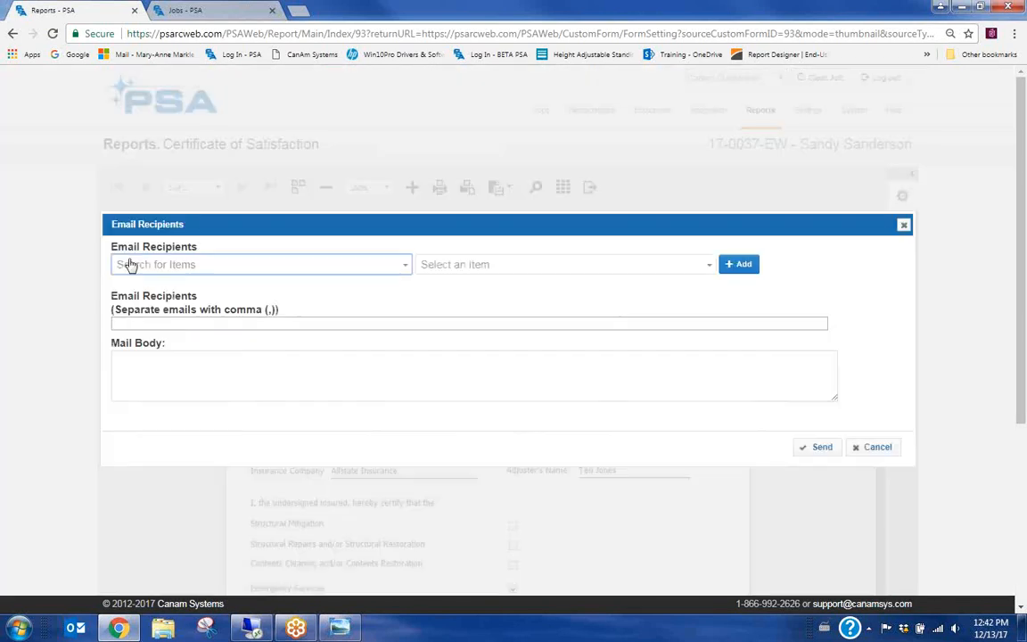
click(340, 269)
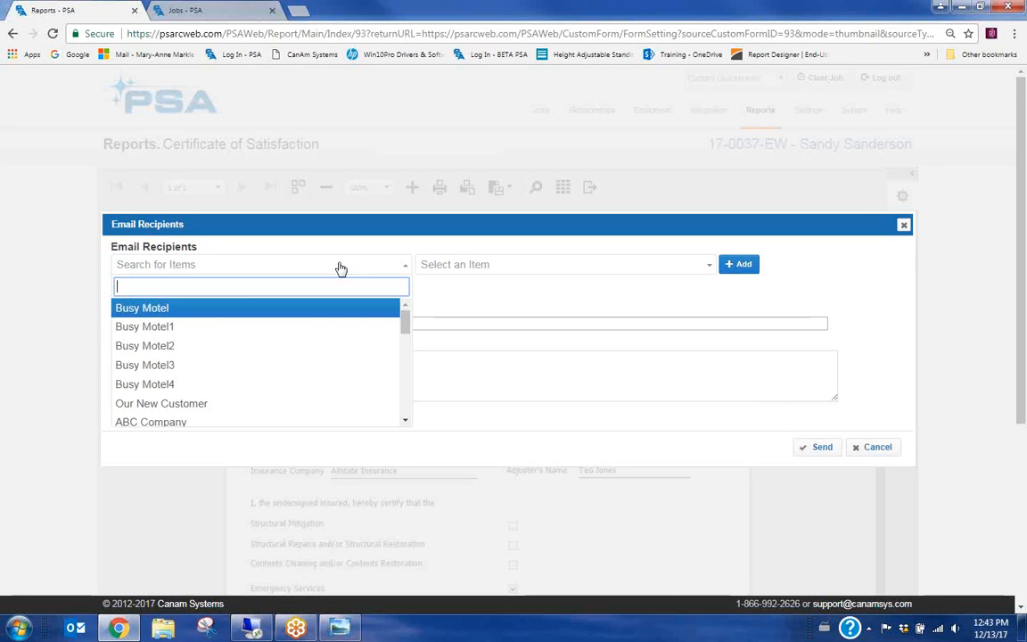
text(mary)
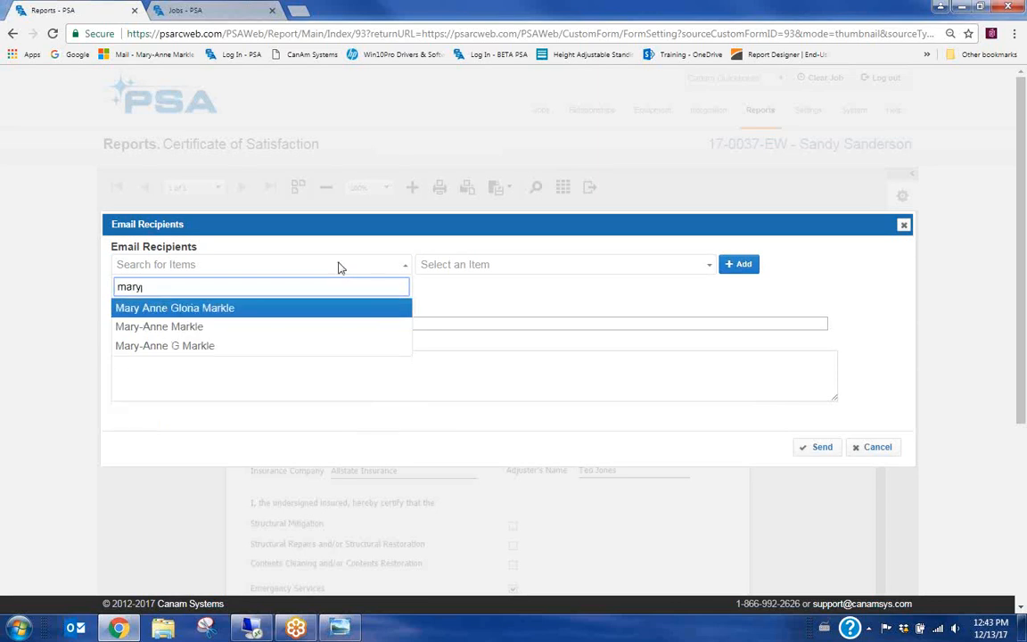
click(159, 326)
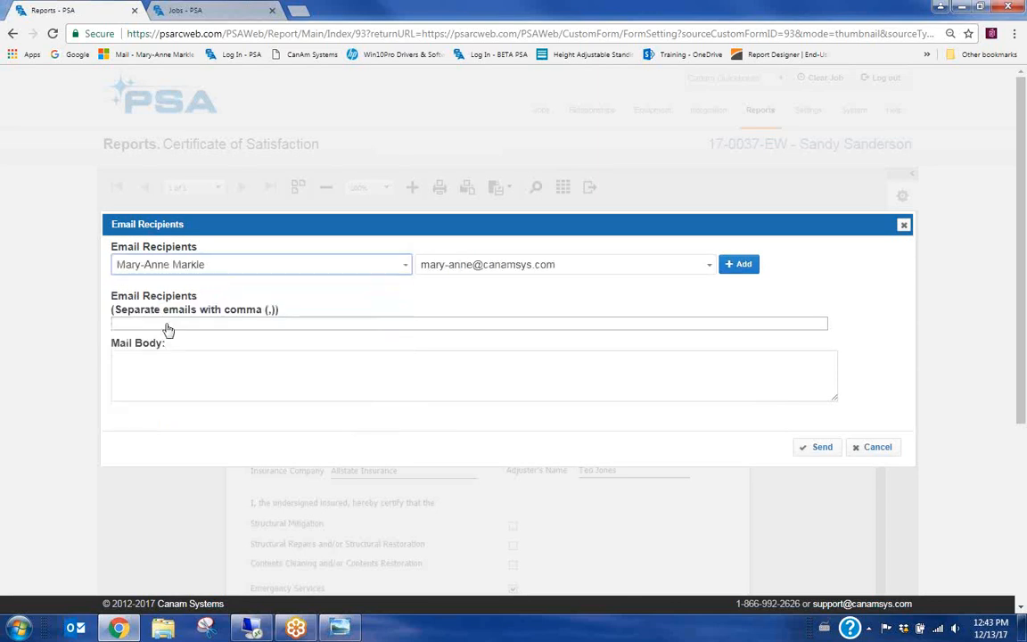
click(738, 263)
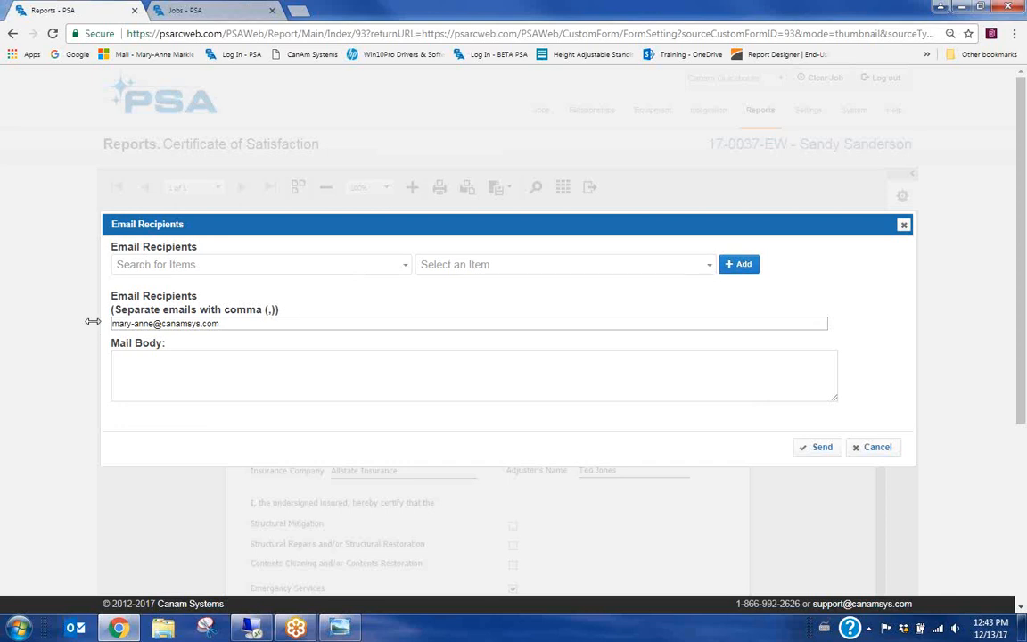
click(226, 322)
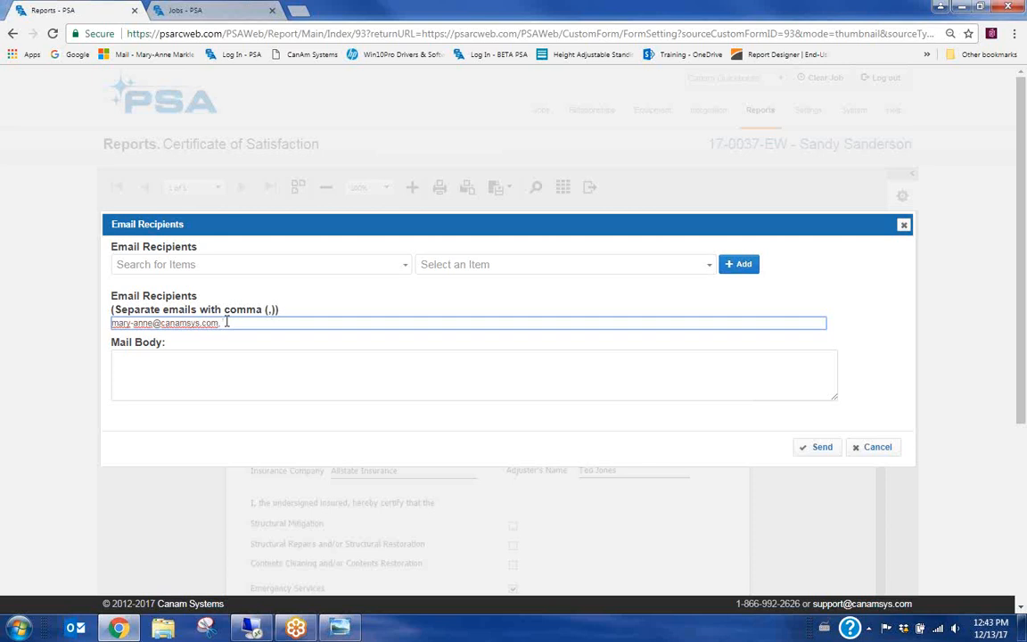
drag(345, 325, 223, 326)
key(BackSpace)
key(BackSpace)
key(BackSpace)
Write 'here's the cert of satisfaction' in the body, send it, and return to the form
click(217, 384)
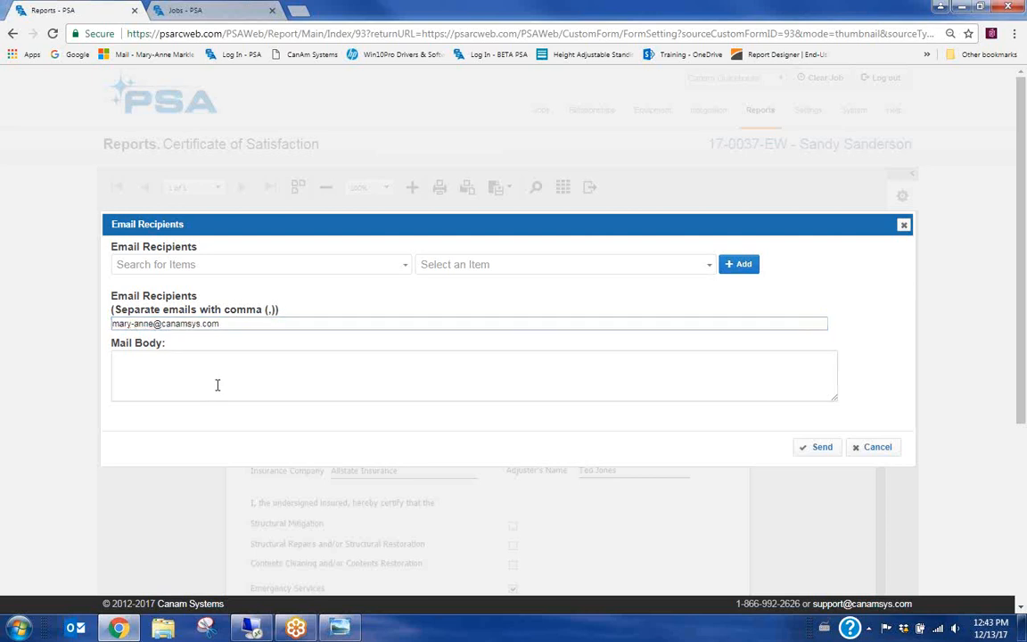
text(here's the cert of satisfaction)
click(821, 449)
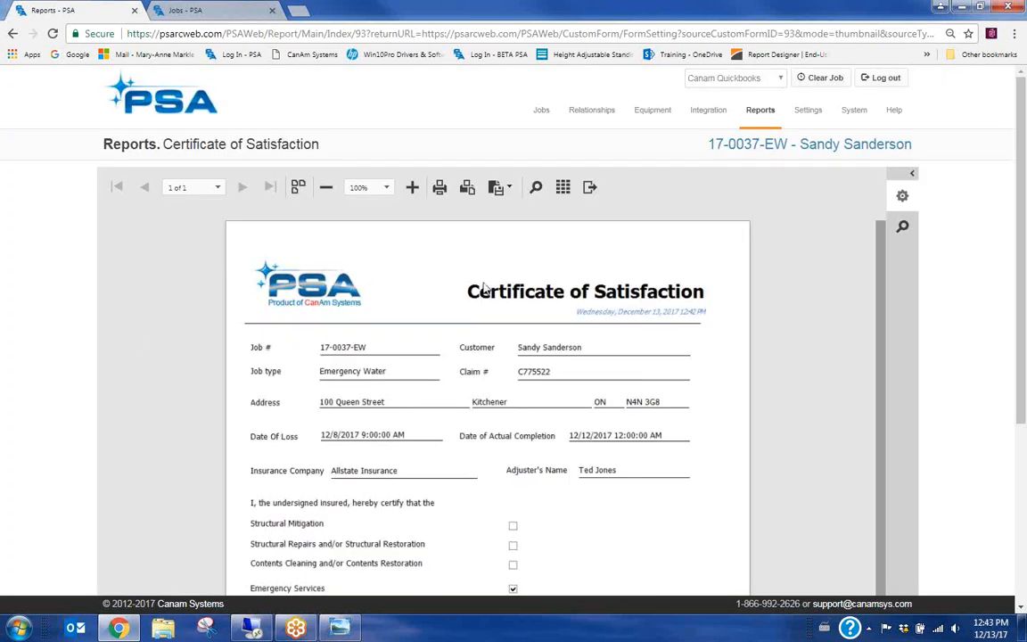
click(562, 187)
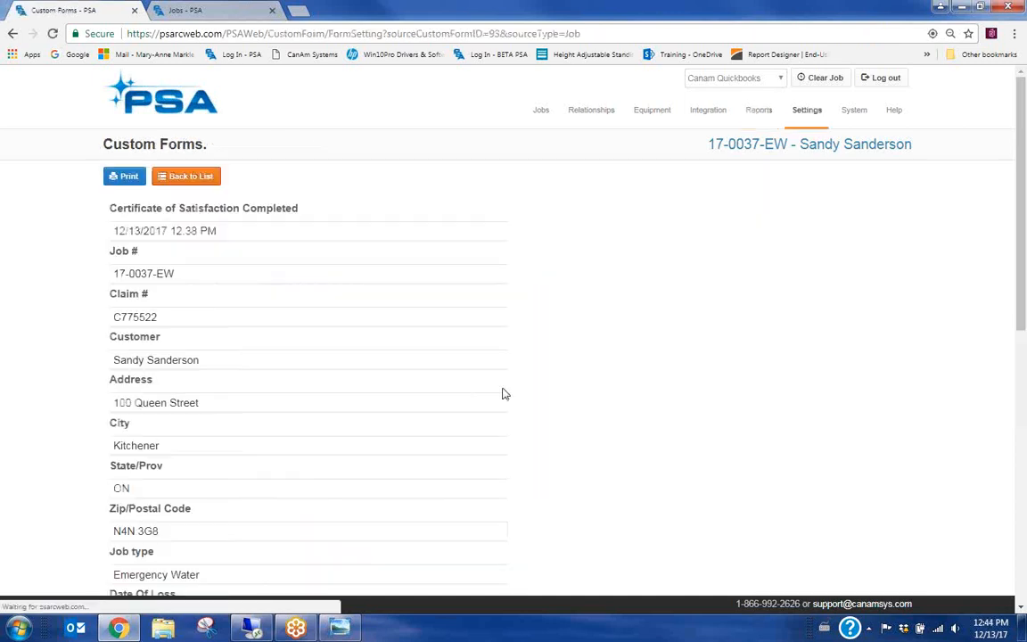
Go back from the report through the job's forms to the Jobs list
click(190, 178)
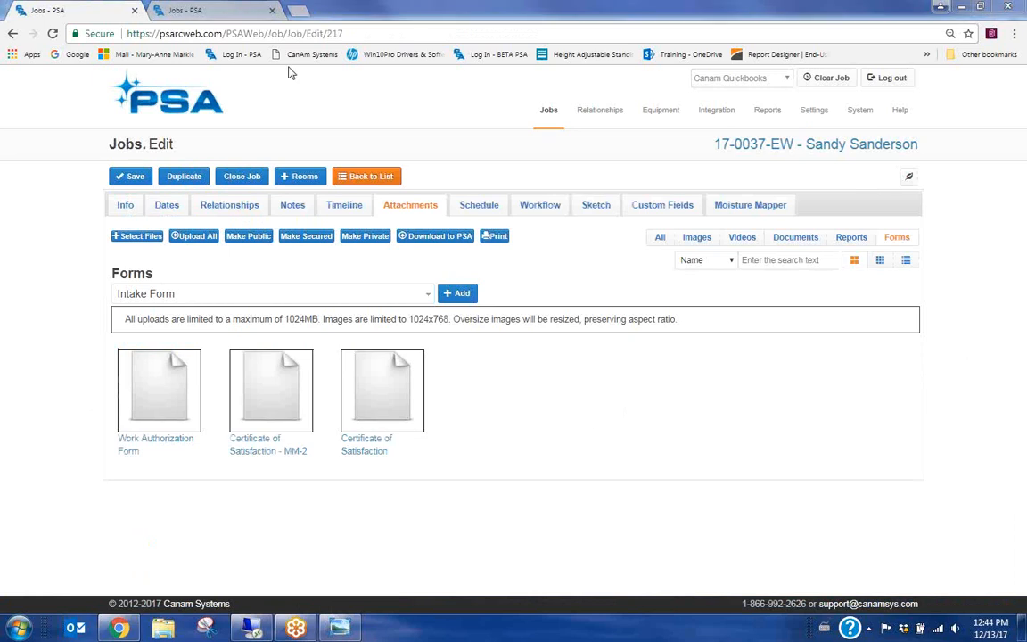
click(366, 176)
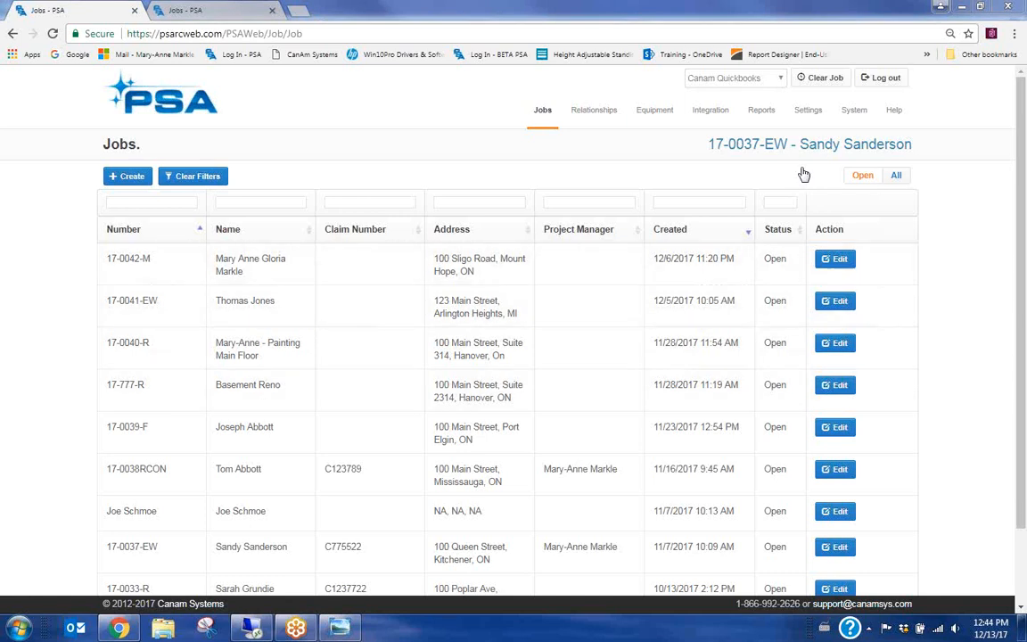
Via Settings > Company Settings > Edit Custom Forms, edit Certificate of Satisfaction - MM
click(808, 110)
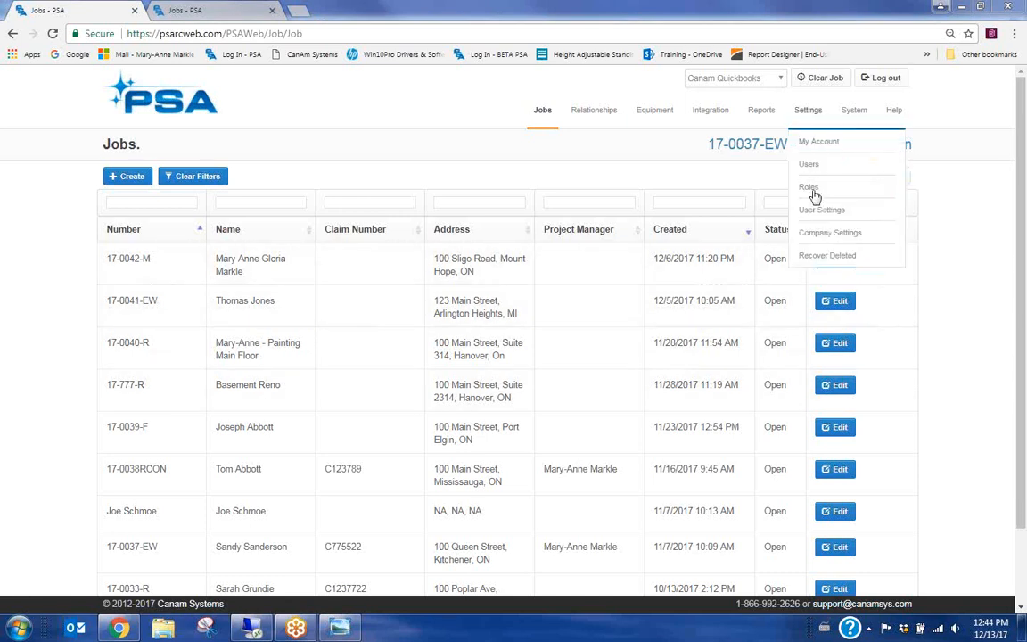
click(815, 237)
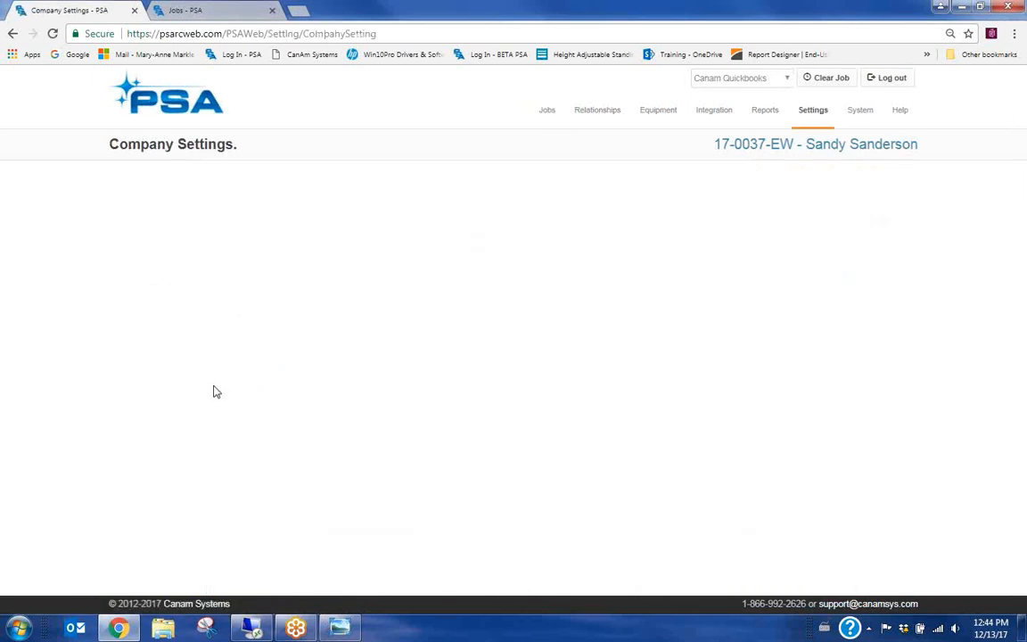
click(206, 422)
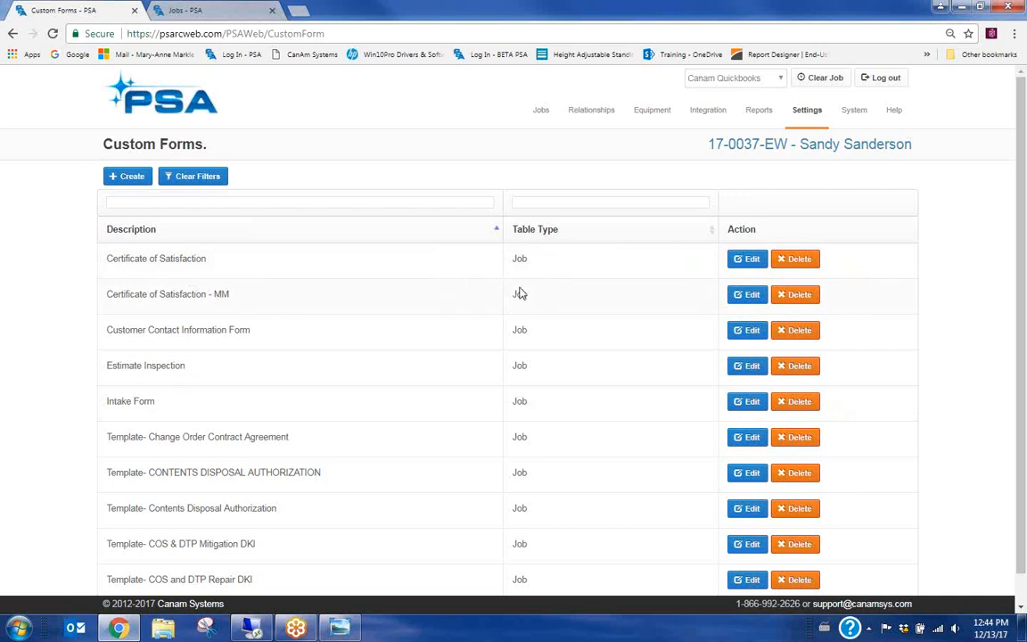
click(750, 295)
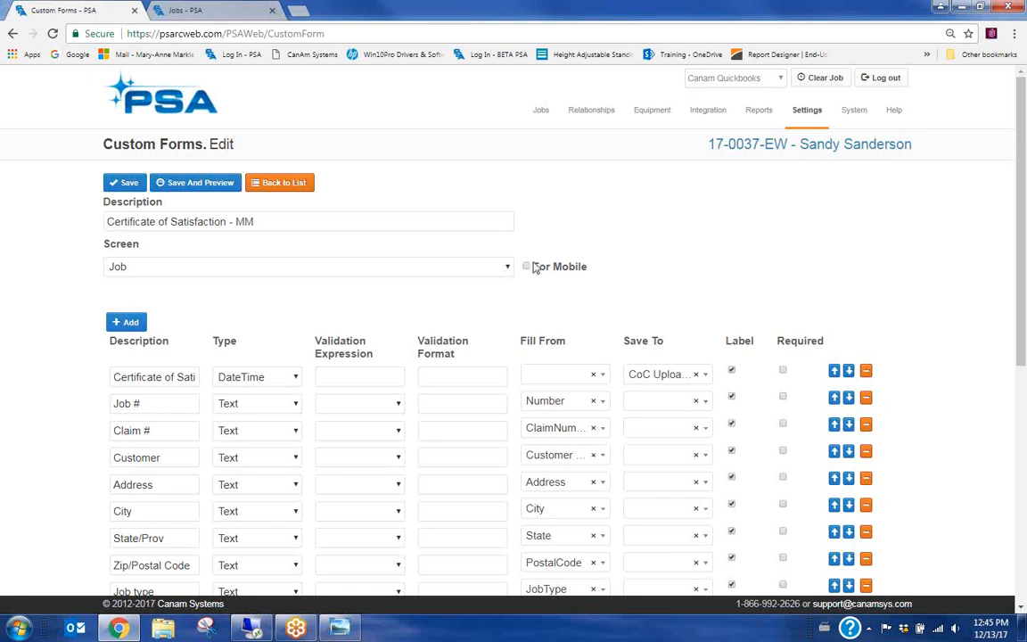
click(602, 403)
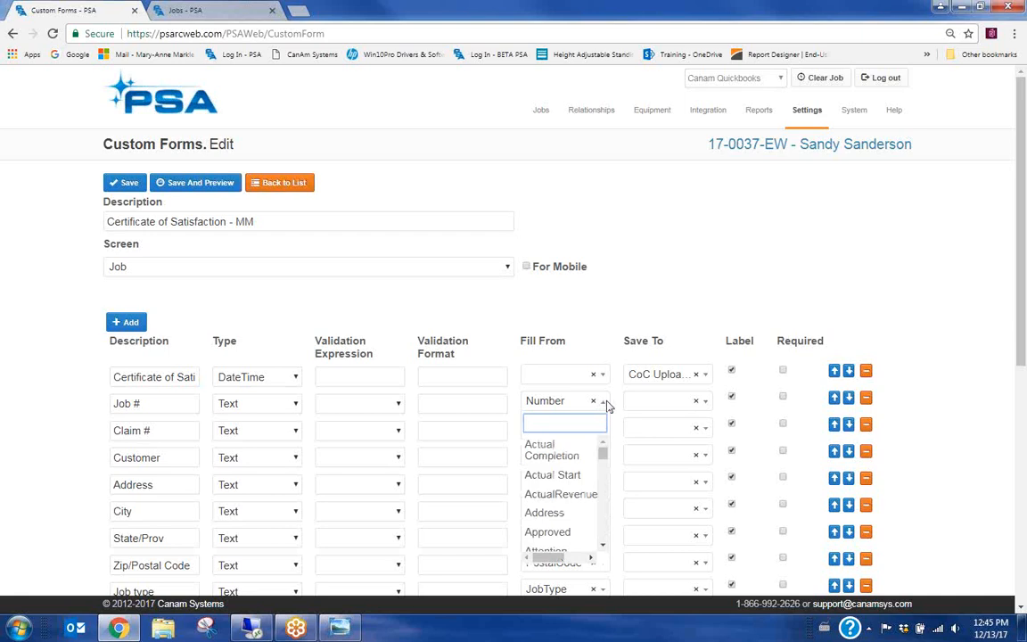
drag(605, 458, 605, 490)
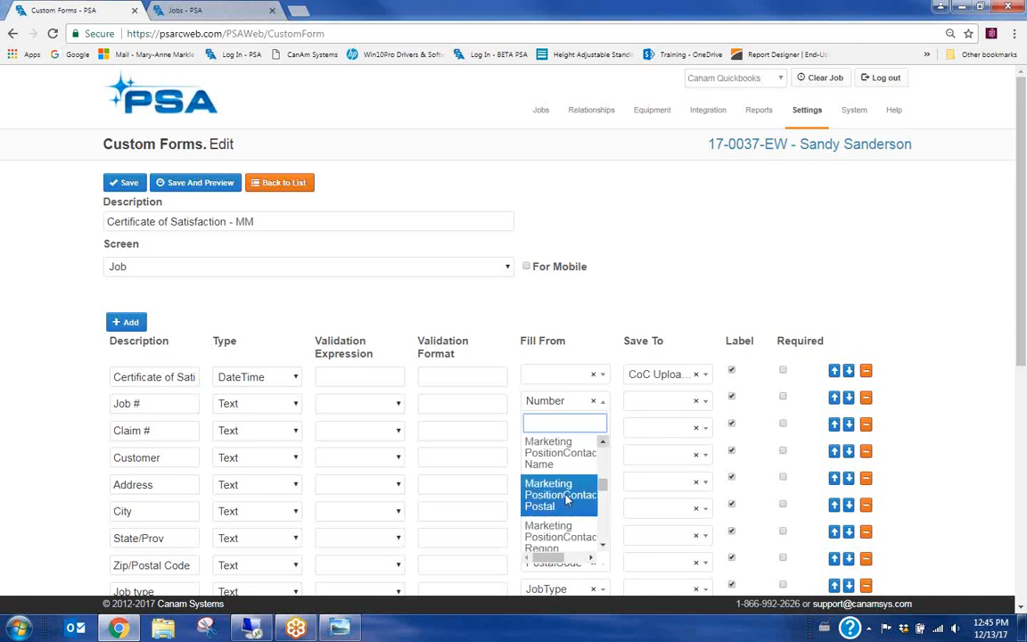
click(528, 267)
click(527, 267)
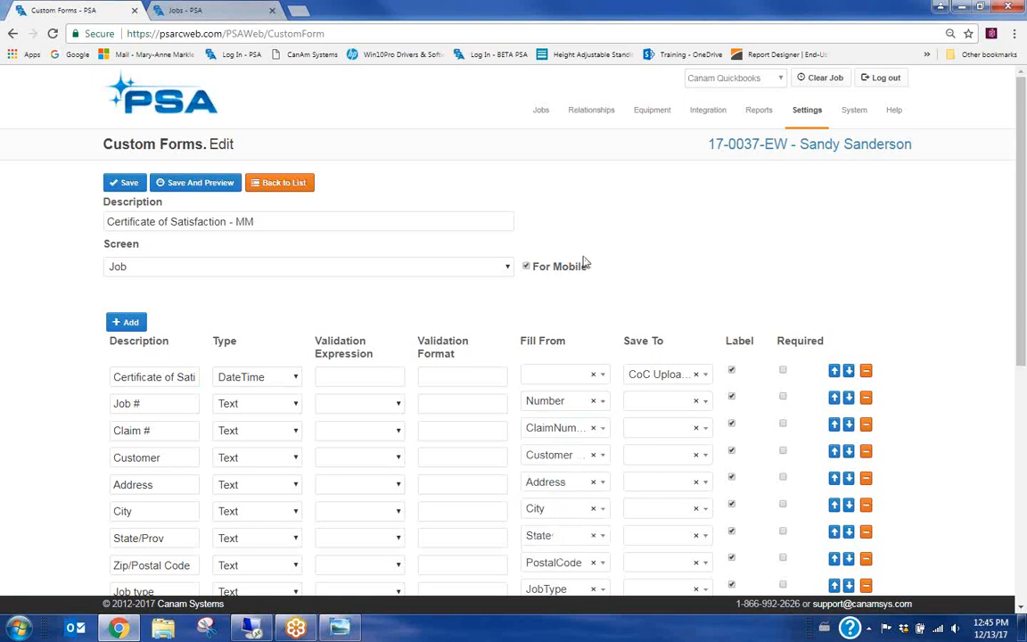
click(602, 403)
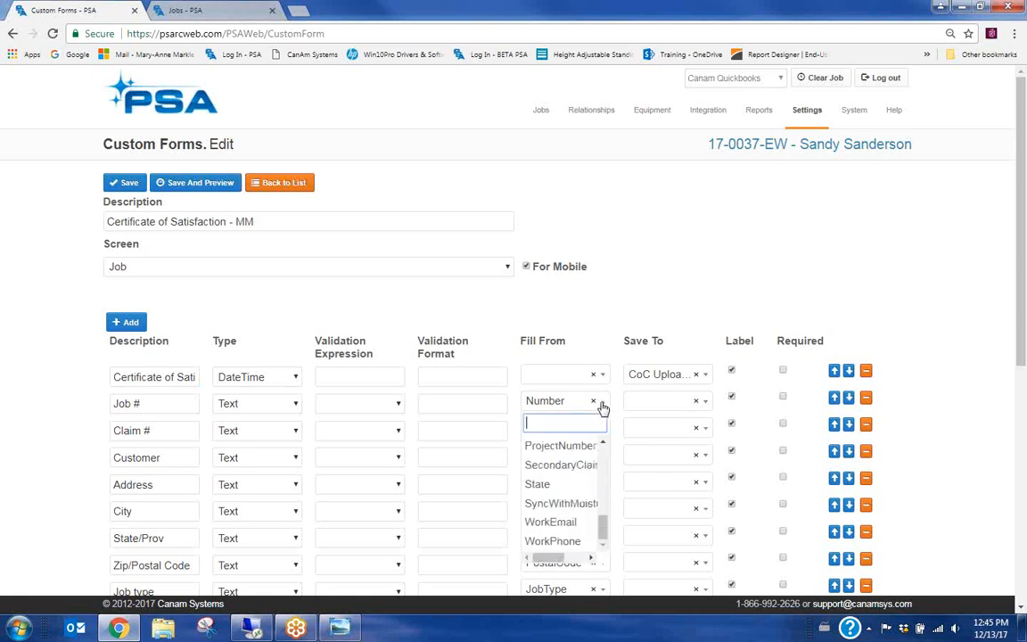
mouse_move(602, 532)
mouse_down()
mouse_move(603, 455)
mouse_move(605, 537)
mouse_up()
click(526, 269)
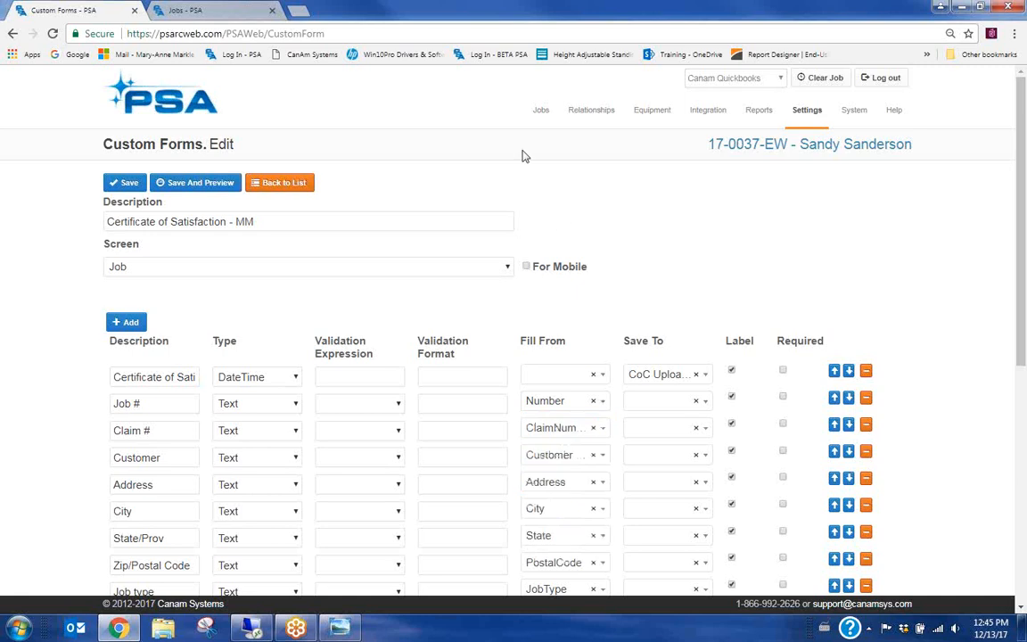
mouse_move(534, 115)
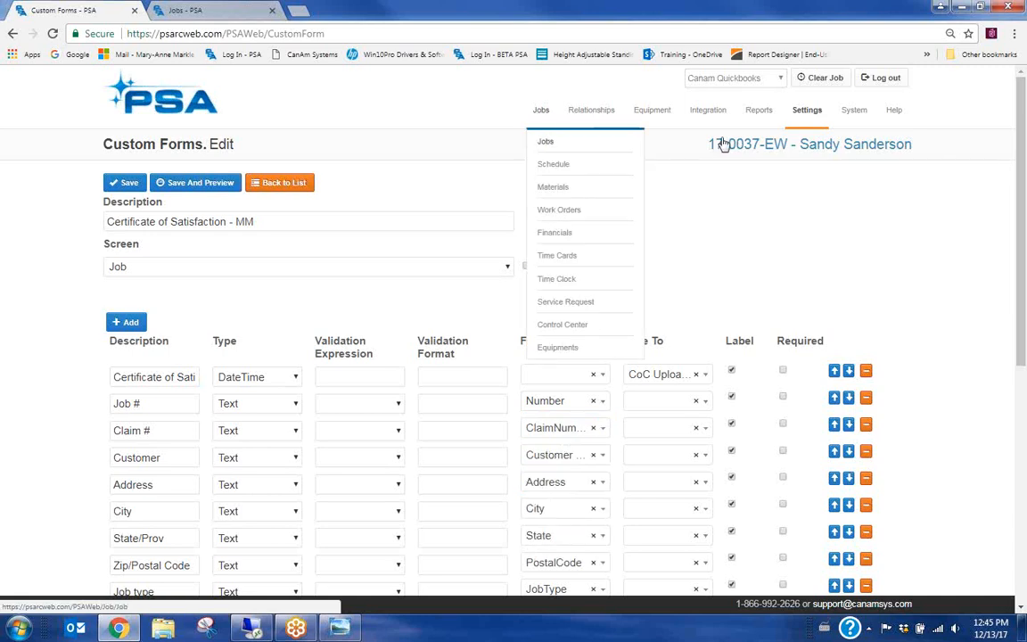
Switch to the Jobs - PSA tab and view job 17-0037-EW's Info details
click(230, 11)
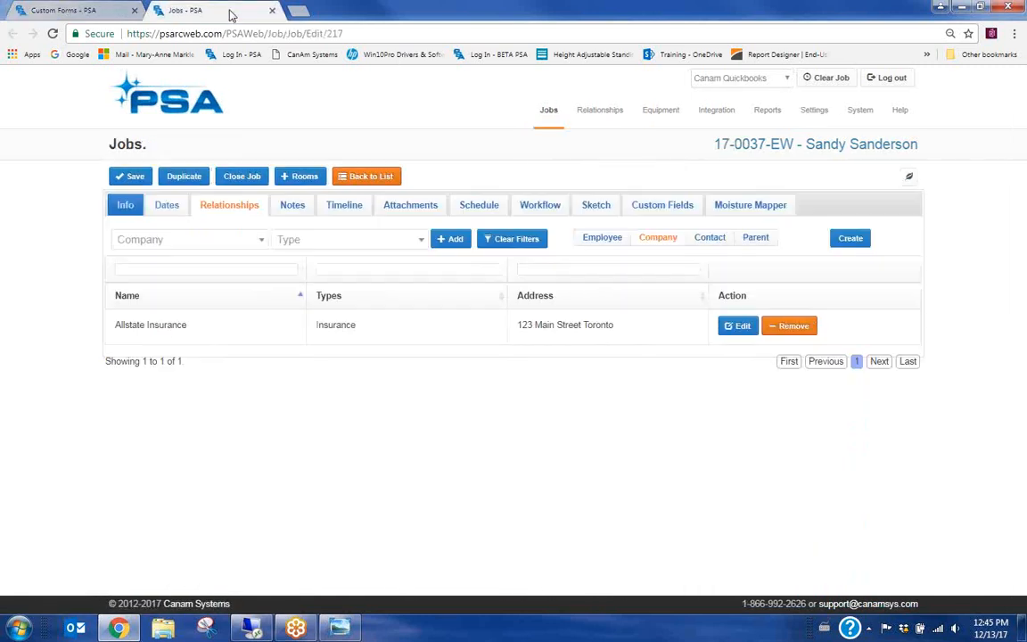
click(125, 205)
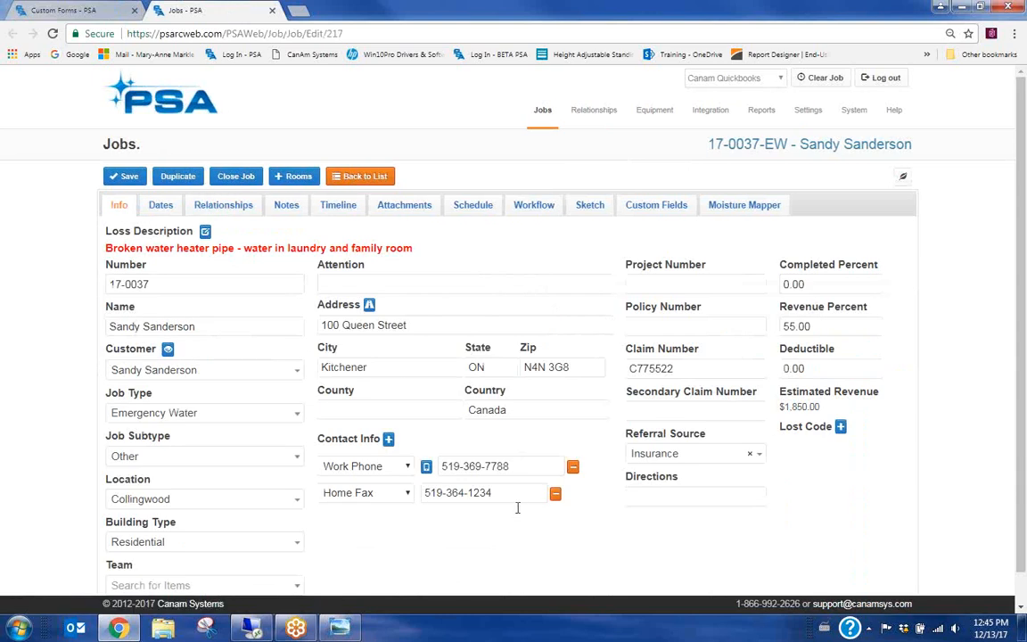
scroll(746, 535, down, 1)
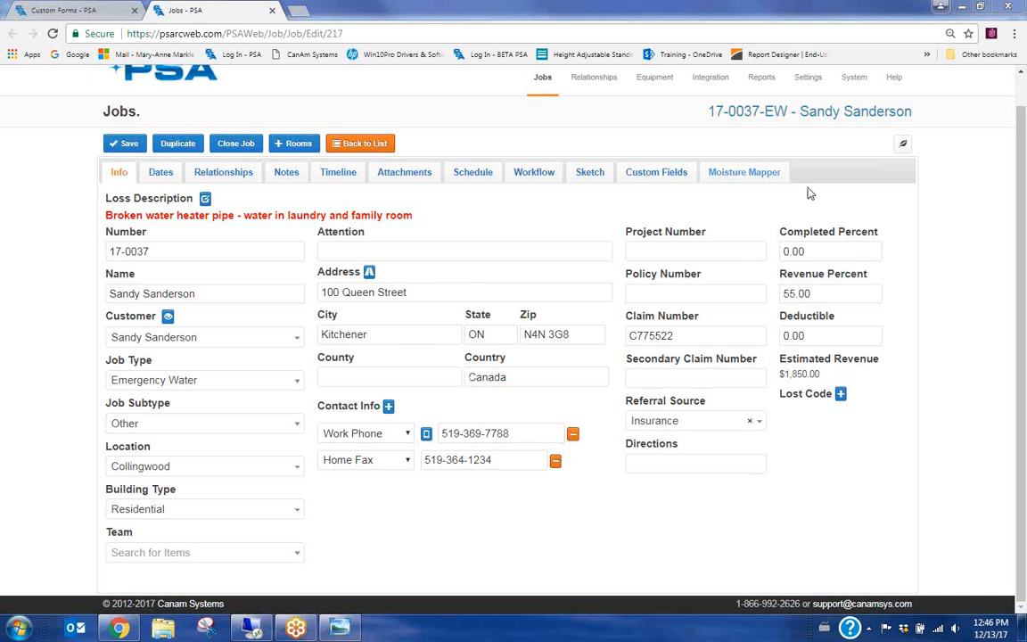
From the Custom Forms tab, open Edit Custom Forms under Settings > Company Settings
click(64, 10)
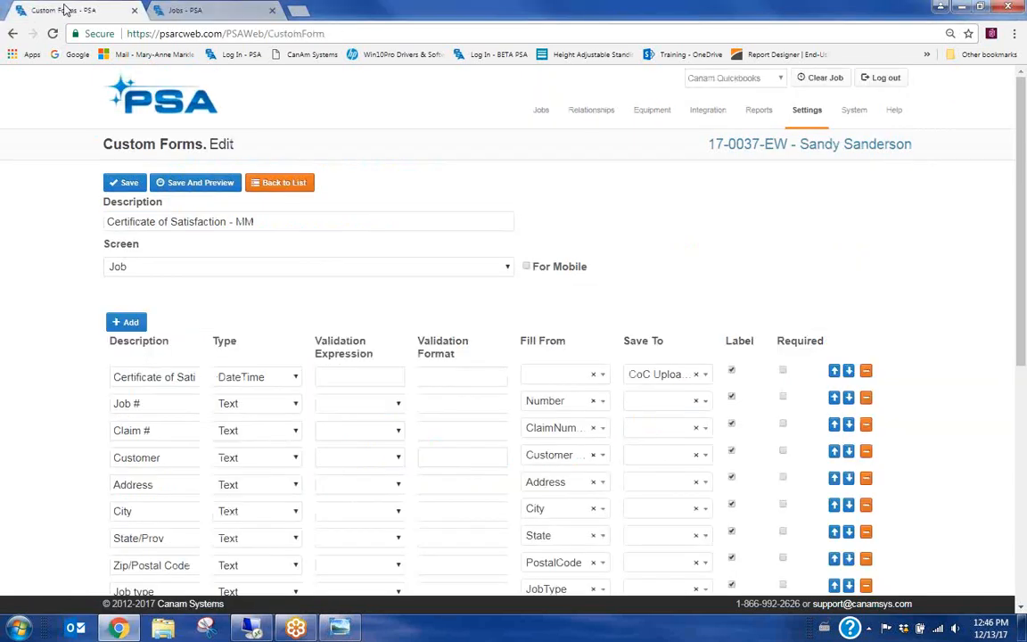
mouse_move(807, 111)
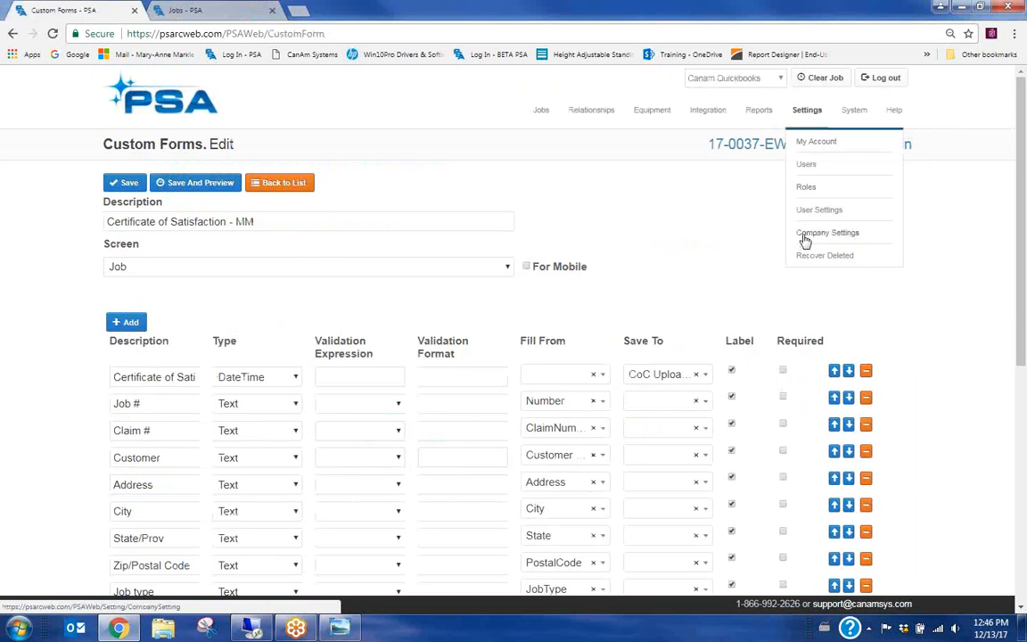
click(835, 235)
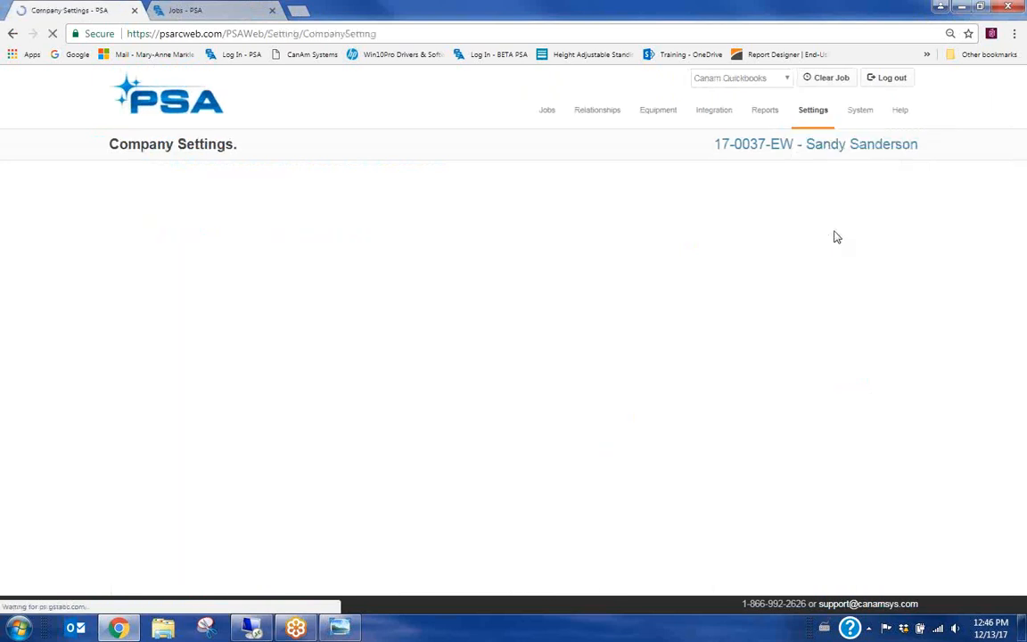
mouse_move(811, 120)
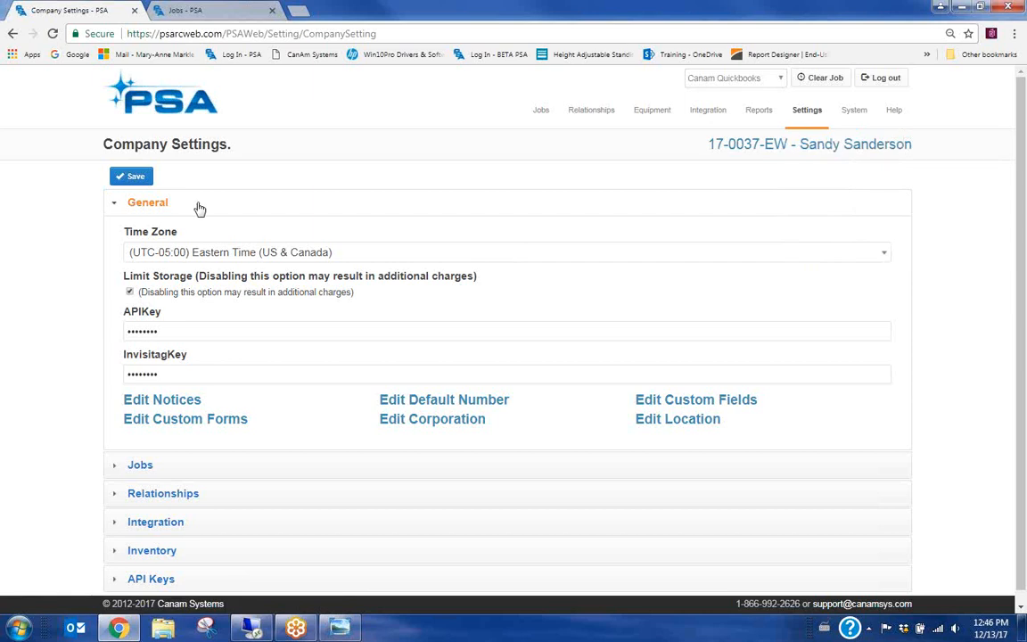
click(194, 422)
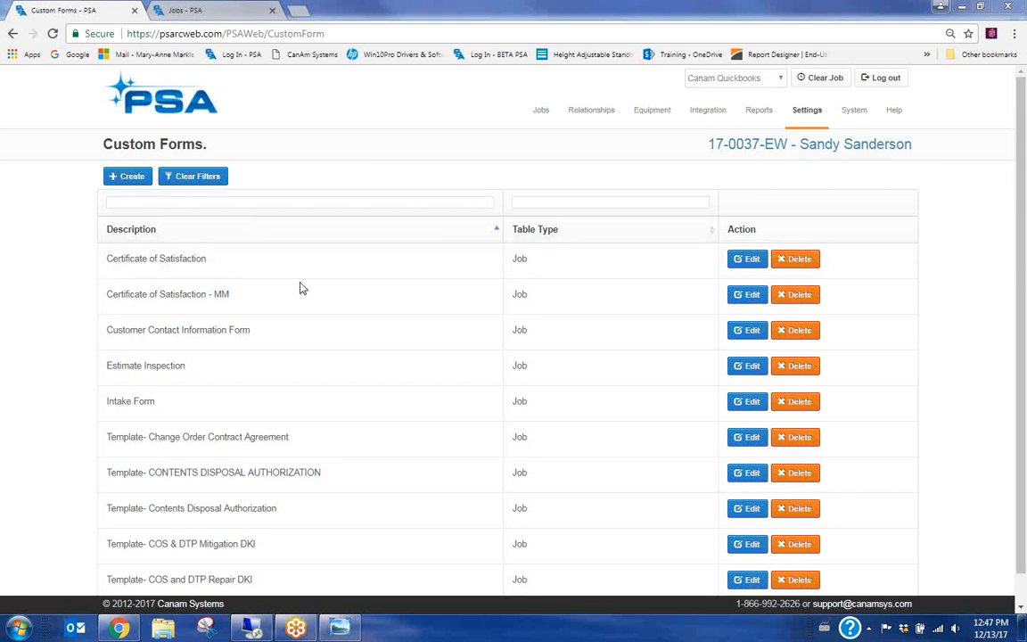
Review the forms attachable to job 17-0042-M under Attachments > Forms, then return to the Jobs list
mouse_move(541, 112)
click(547, 143)
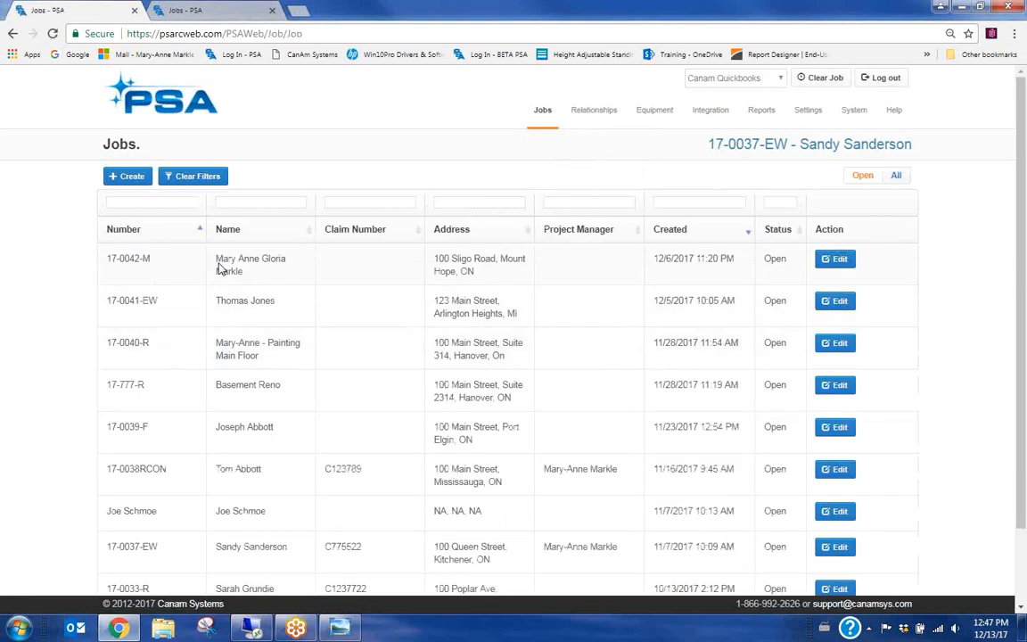
click(836, 260)
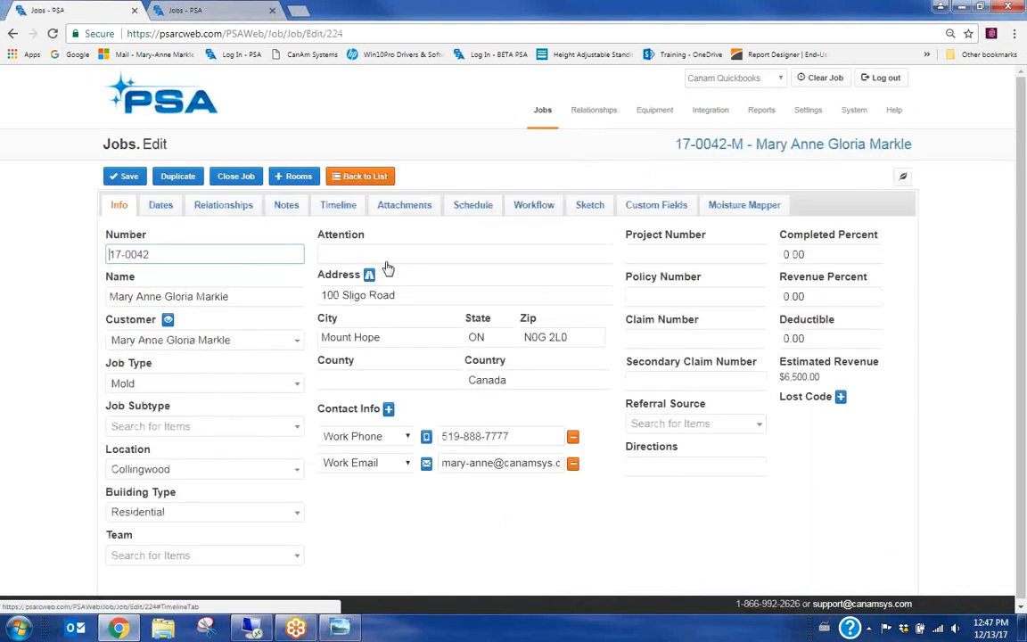
click(406, 206)
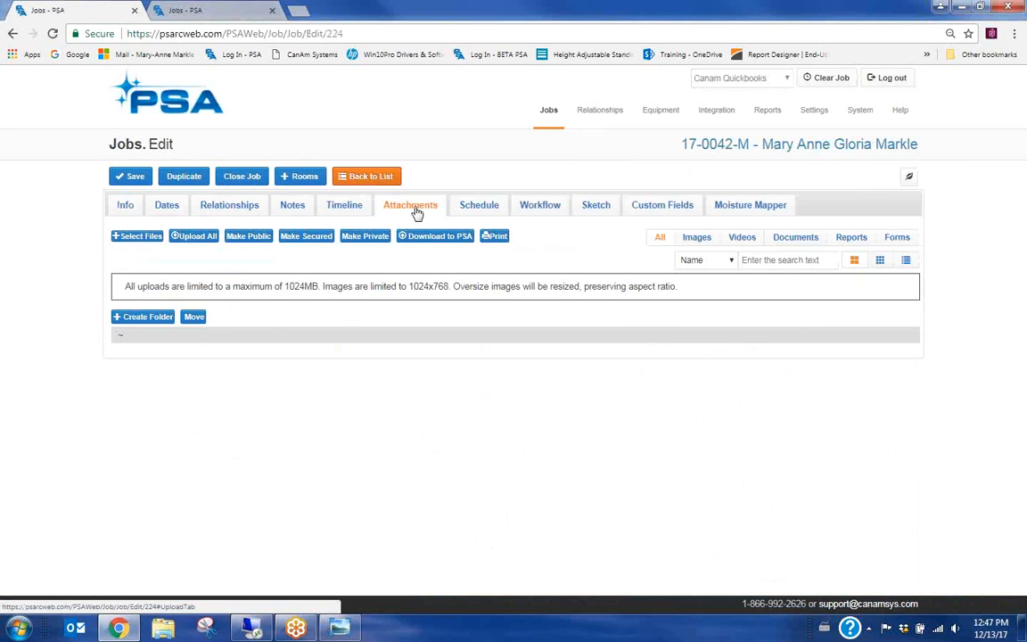
click(902, 239)
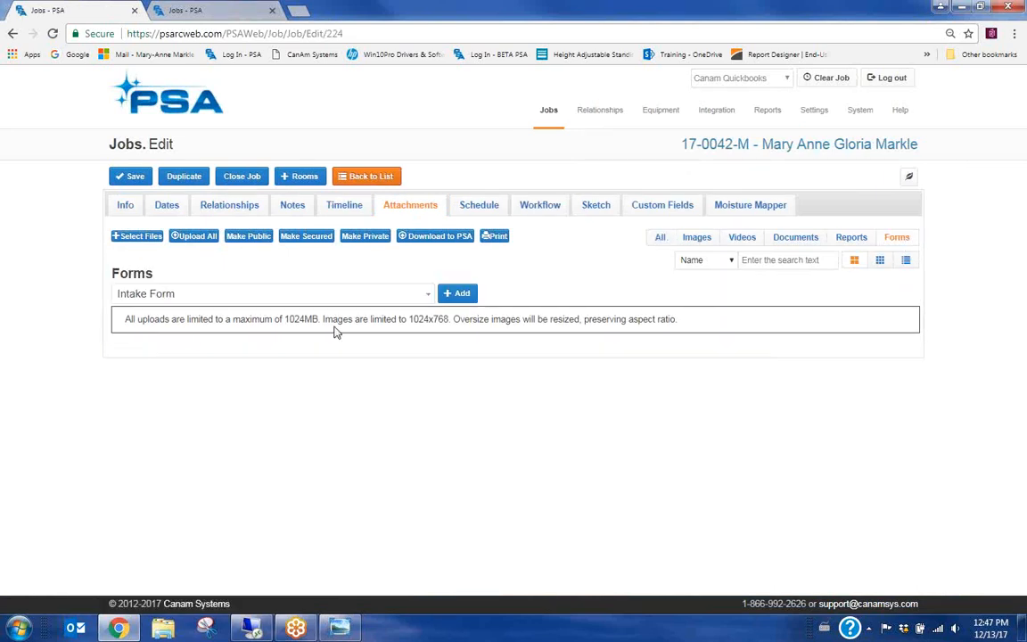
click(303, 296)
mouse_move(429, 353)
mouse_down()
mouse_move(428, 397)
mouse_move(430, 333)
mouse_up()
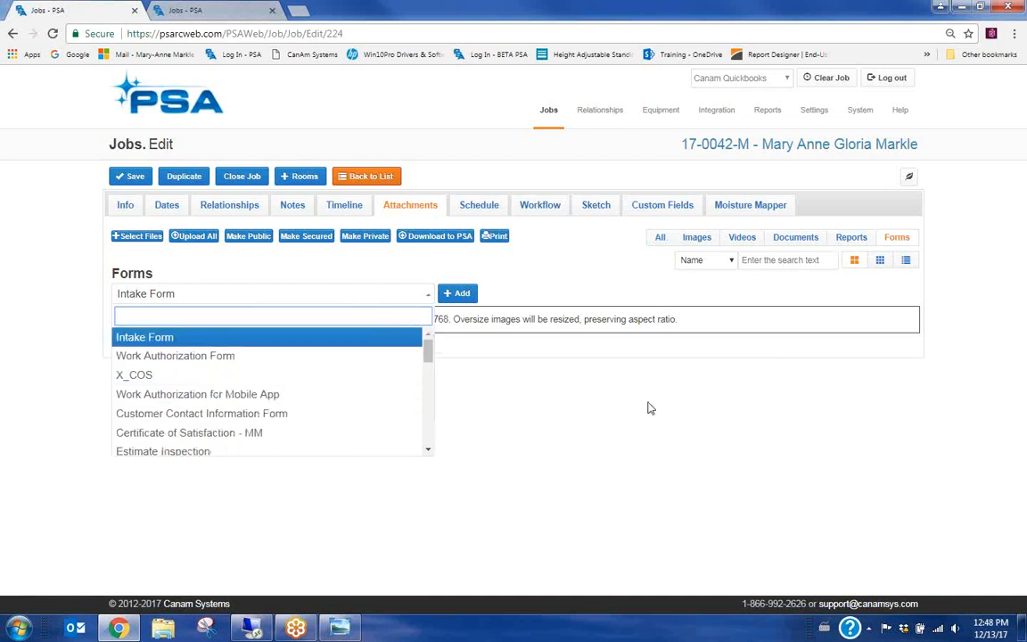
click(374, 178)
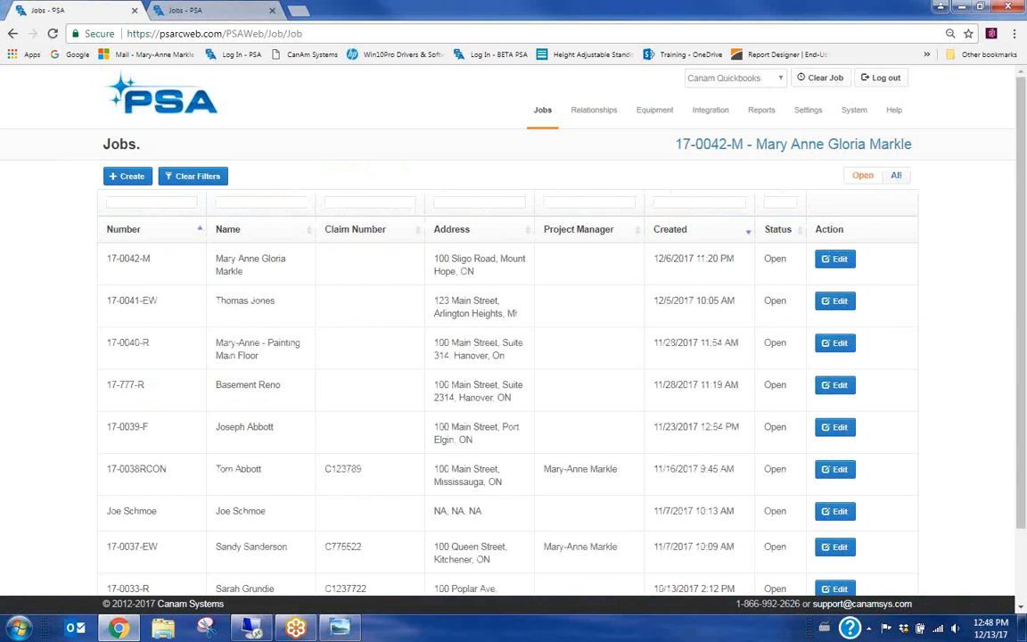
Open Certificate of Satisfaction - MM for editing from the Company Settings custom forms list
mouse_move(793, 122)
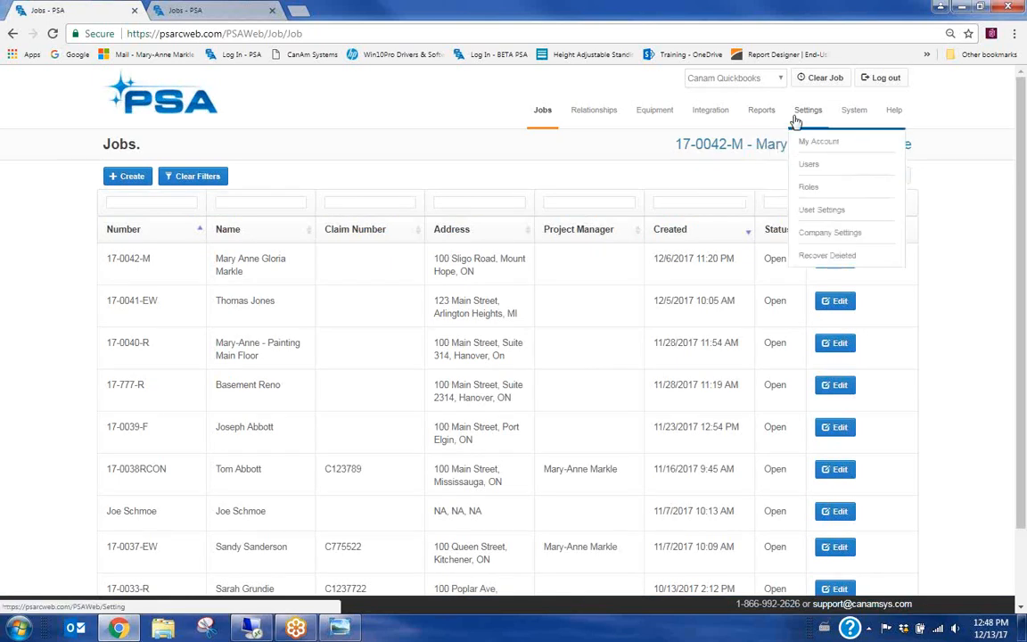
mouse_move(762, 119)
click(822, 235)
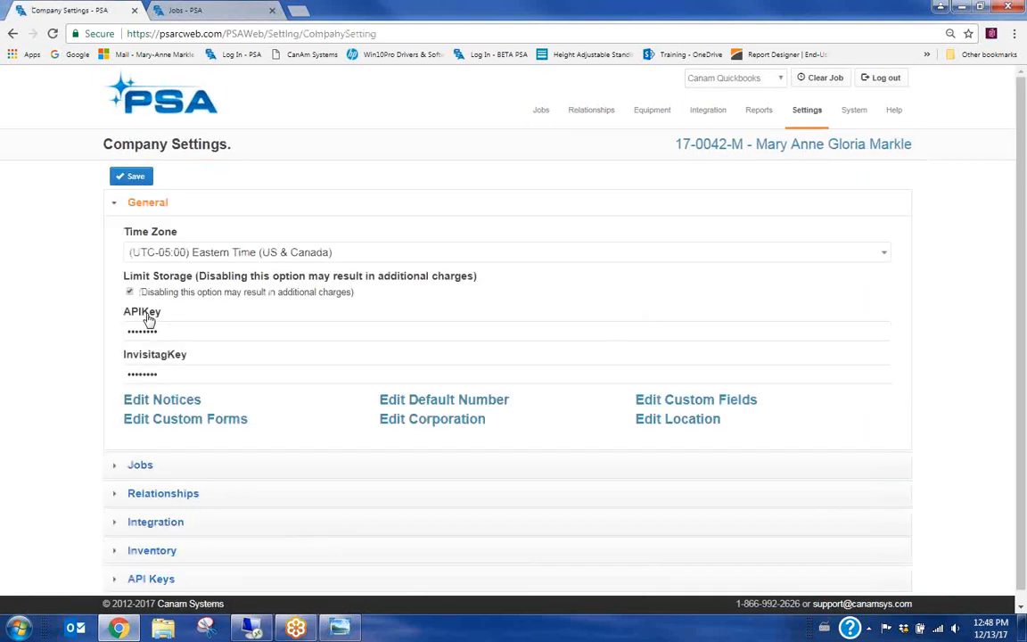
click(207, 421)
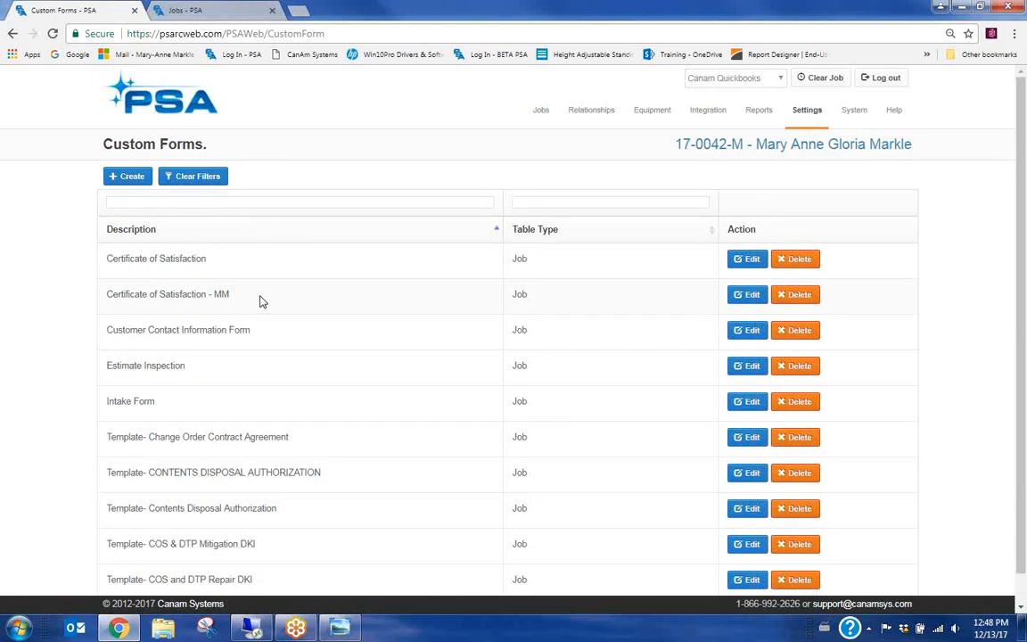
click(752, 296)
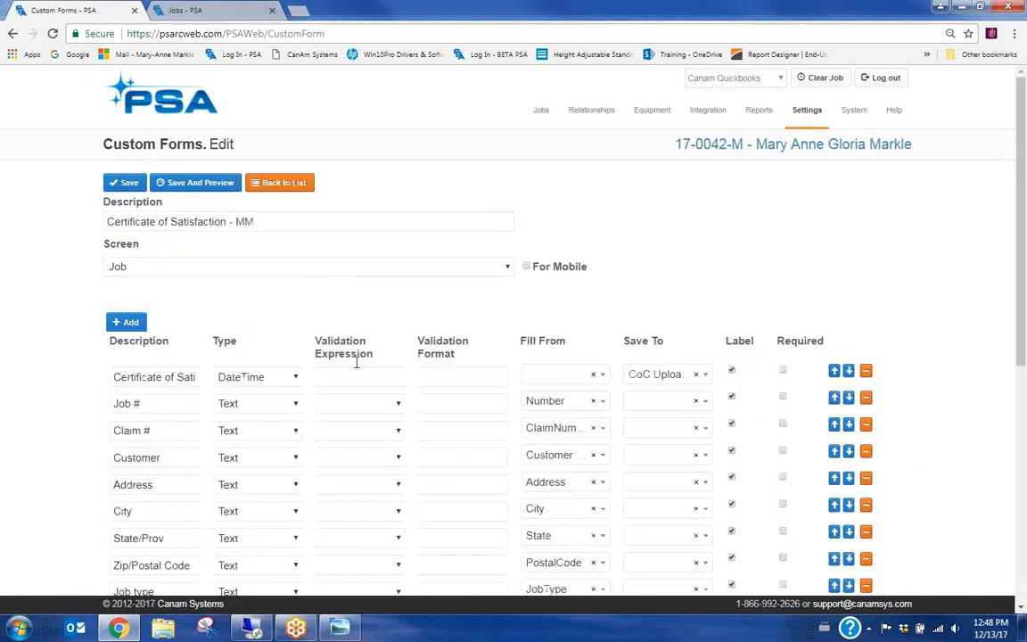
scroll(257, 405, down, 1)
Enable For Mobile on Certificate of Satisfaction - MM, review the field errors, and go back to the list
click(526, 195)
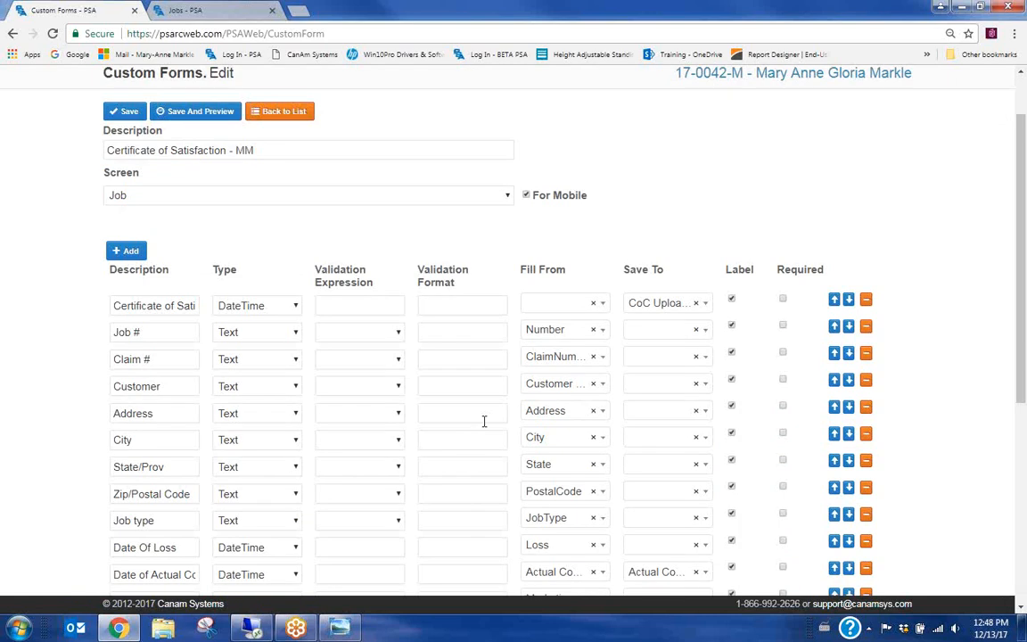
scroll(474, 434, up, 1)
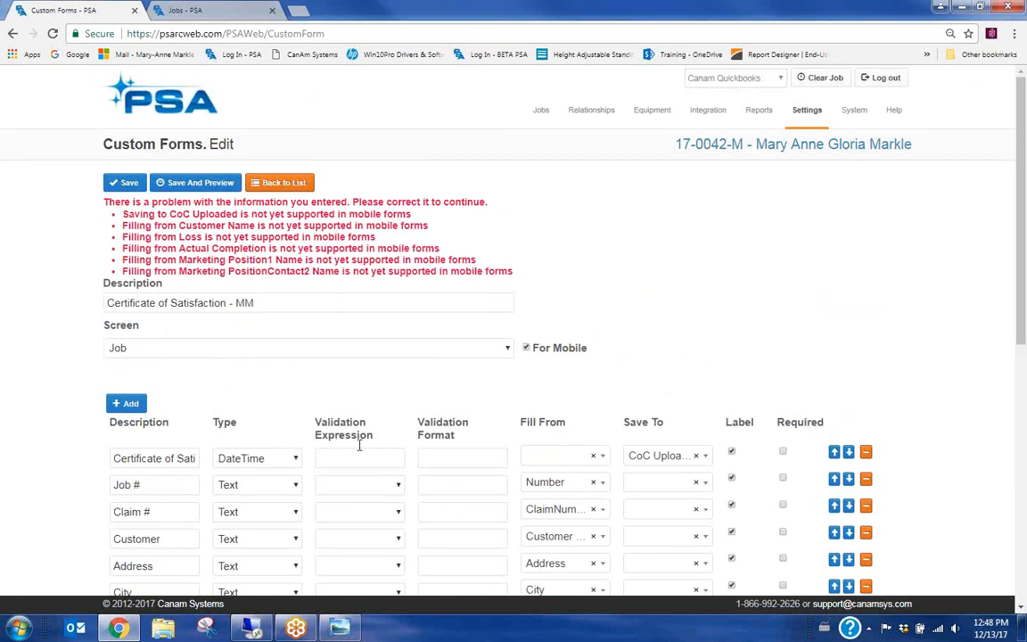
scroll(362, 447, down, 1)
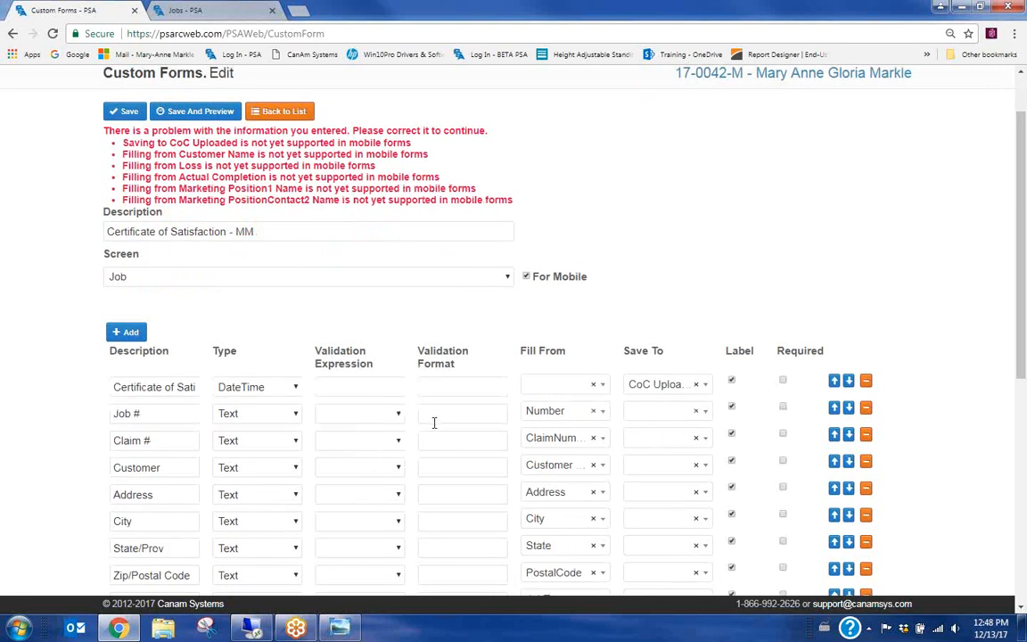
scroll(434, 423, up, 1)
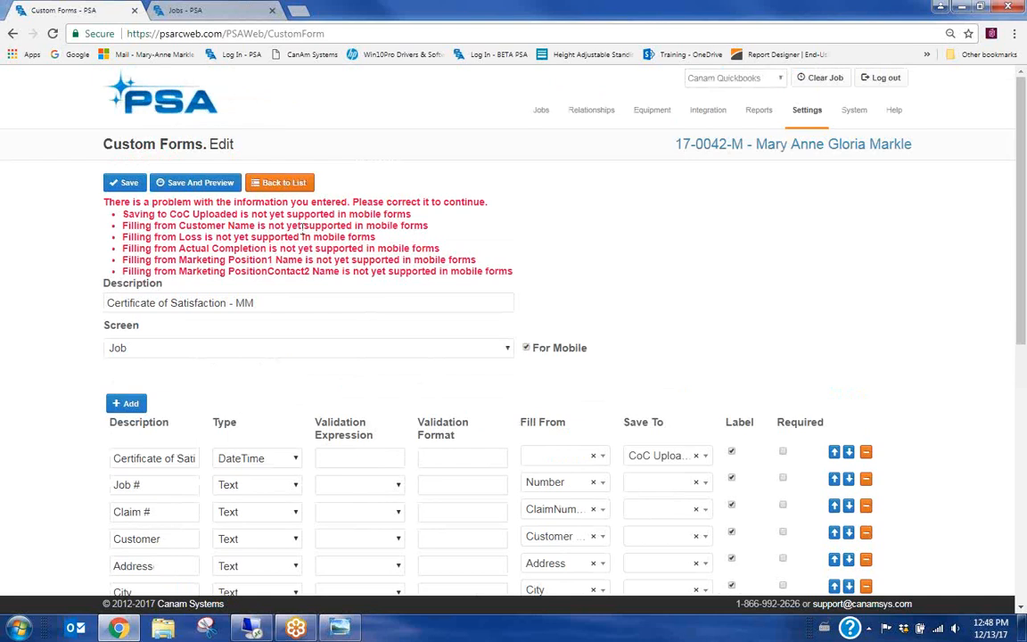
scroll(403, 510, down, 1)
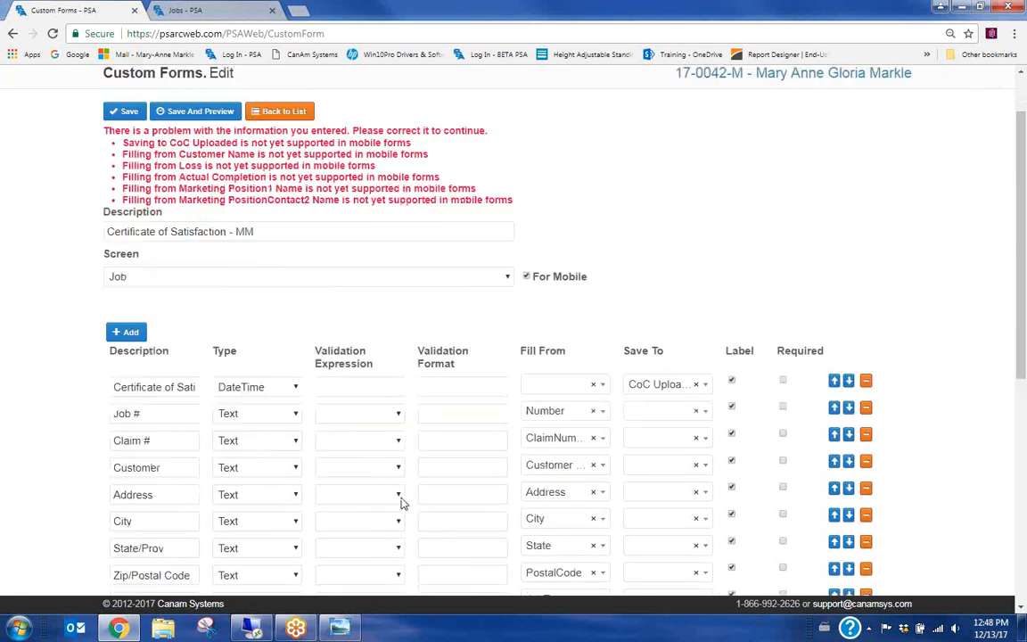
scroll(401, 504, up, 1)
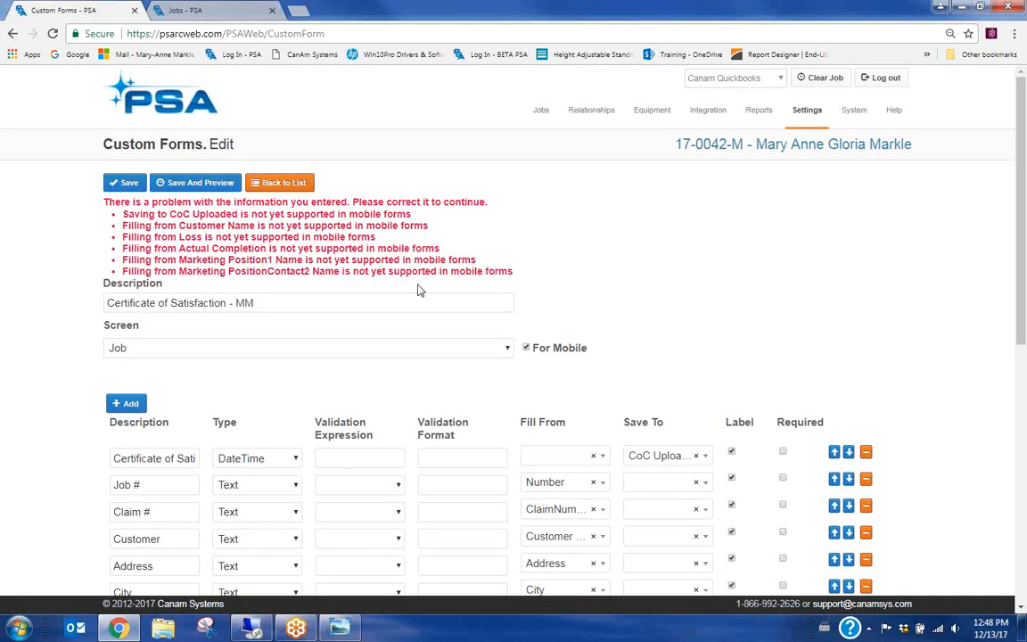
click(300, 186)
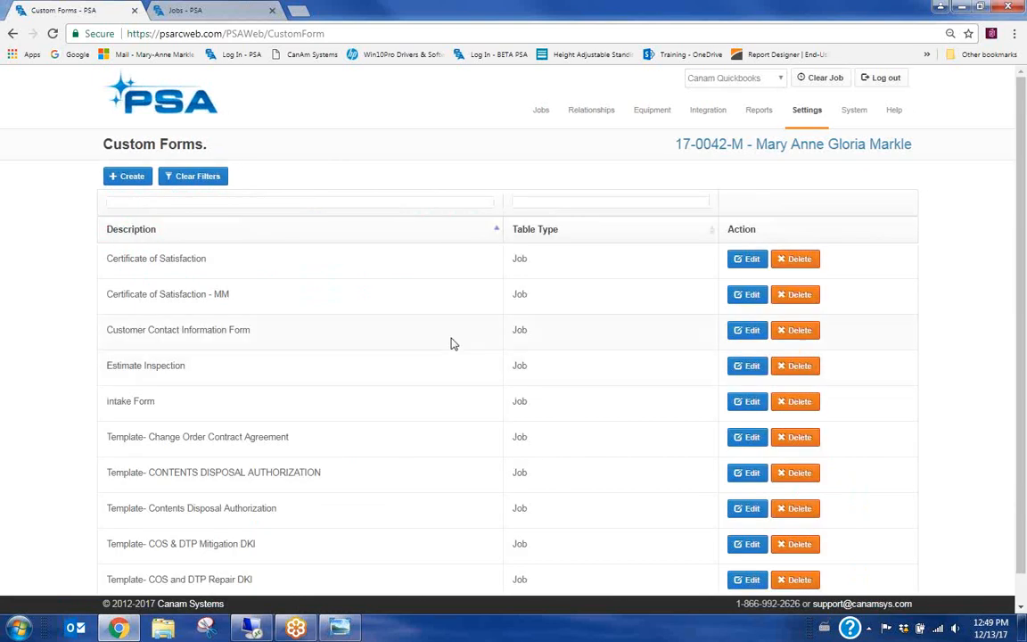